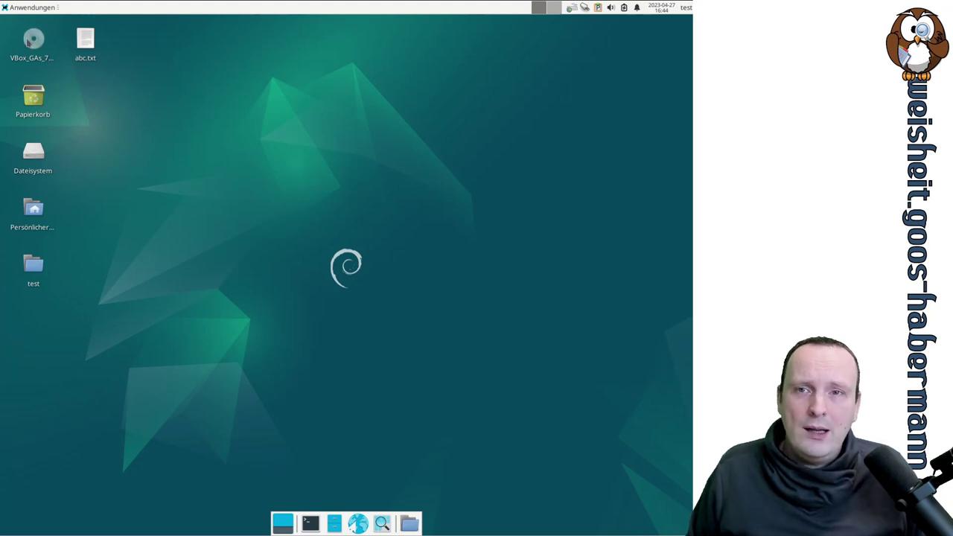
# - Open the Xfce settings manager (Einstellungen)
pyautogui.click(23, 9)
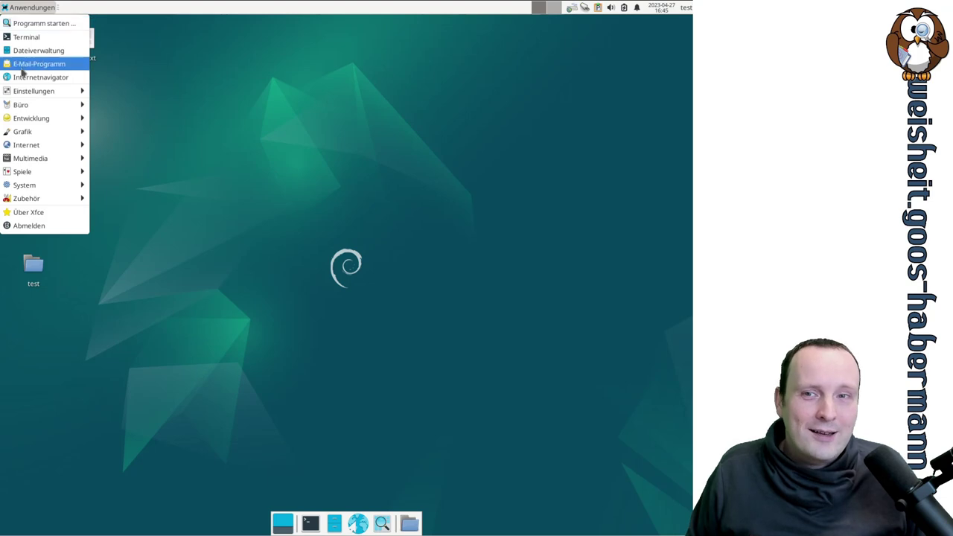
pyautogui.moveTo(18, 95)
pyautogui.scroll(-3, 174, 88)
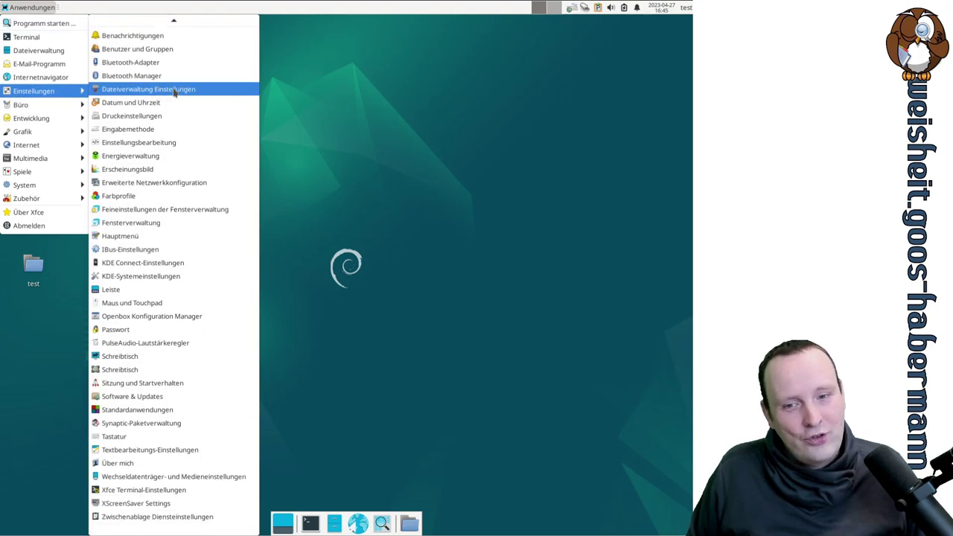
pyautogui.scroll(3, 174, 89)
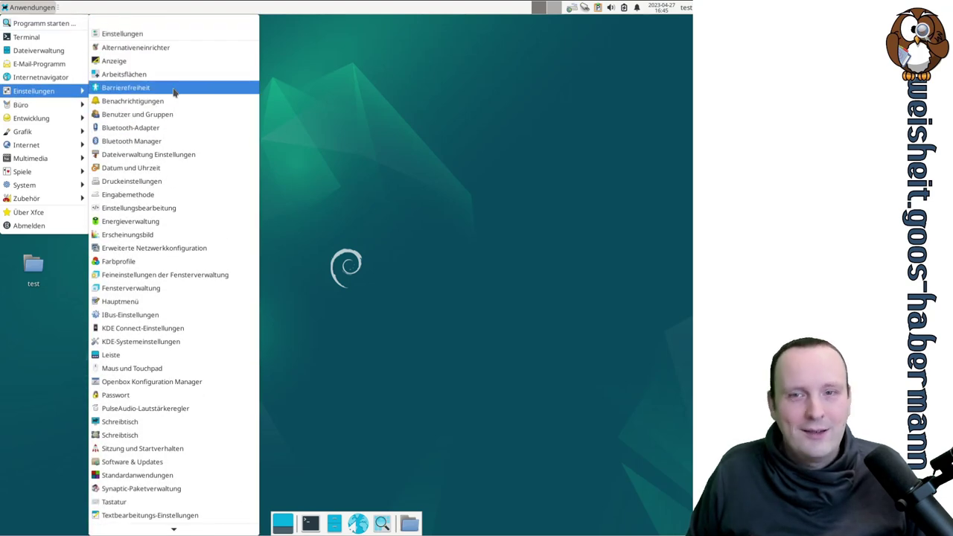
pyautogui.click(147, 36)
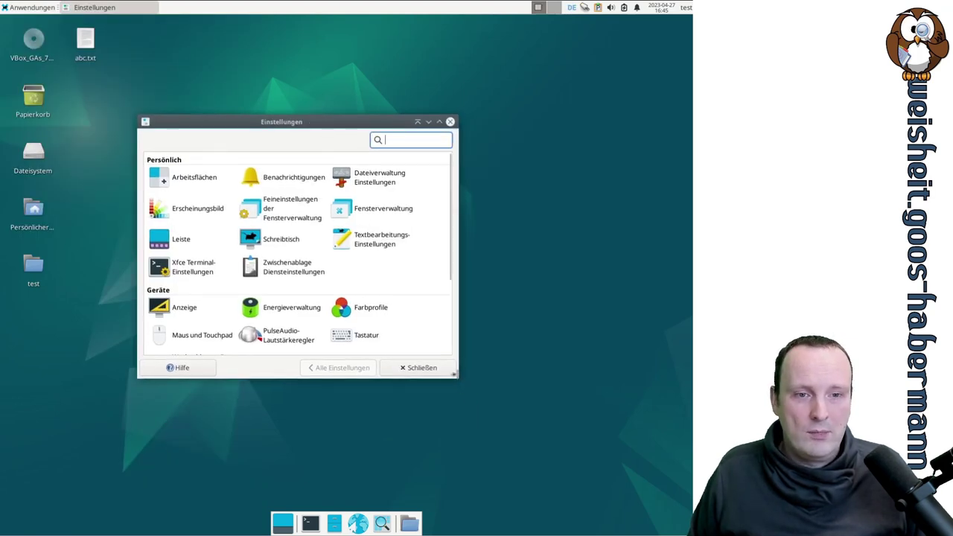
# - Enlarge the Einstellungen window until all setting categories fit without scrolling, and move it slightly upward
pyautogui.moveTo(454, 377); pyautogui.dragTo(497, 377)
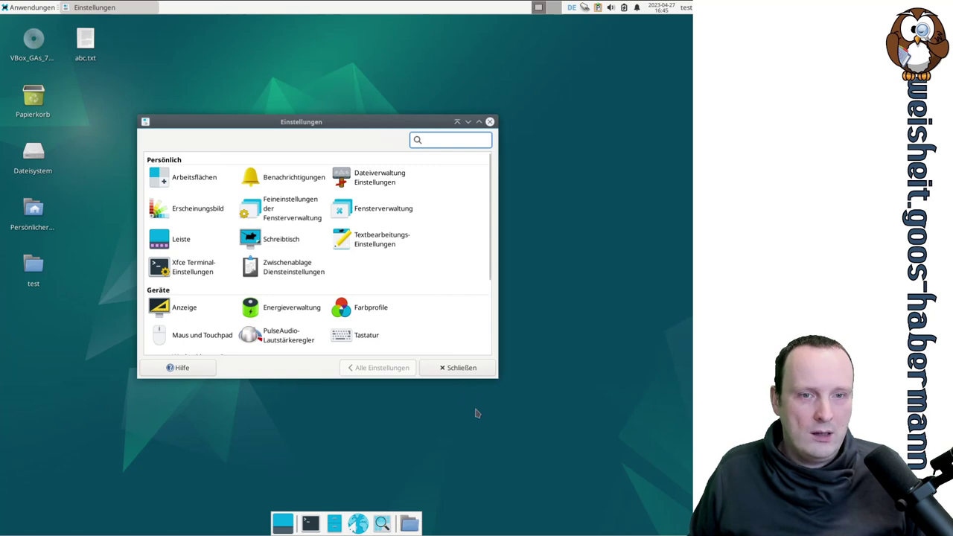
pyautogui.moveTo(309, 377); pyautogui.dragTo(309, 451)
pyautogui.moveTo(497, 288); pyautogui.dragTo(578, 288)
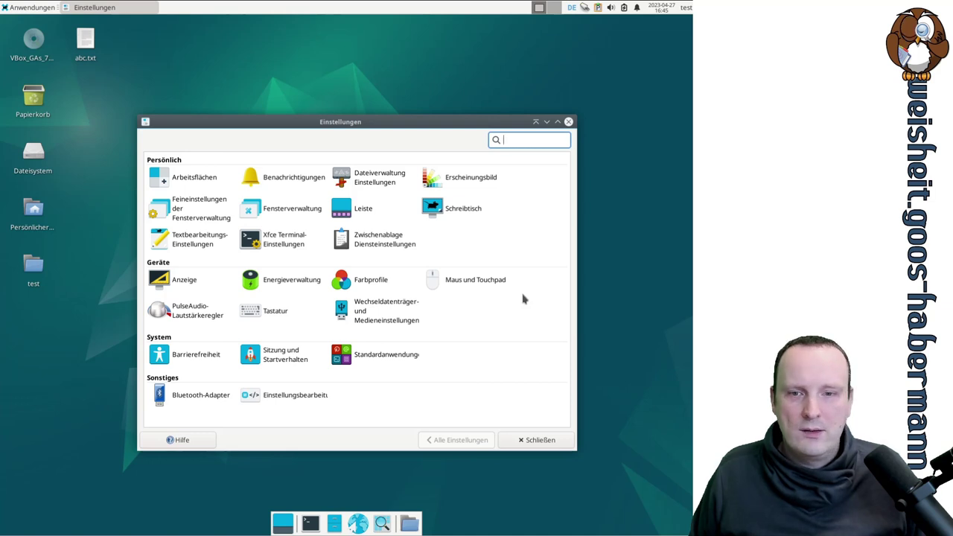
pyautogui.moveTo(279, 126)
pyautogui.mouseDown()
pyautogui.moveTo(298, 124)
pyautogui.moveTo(281, 107)
pyautogui.mouseUp()
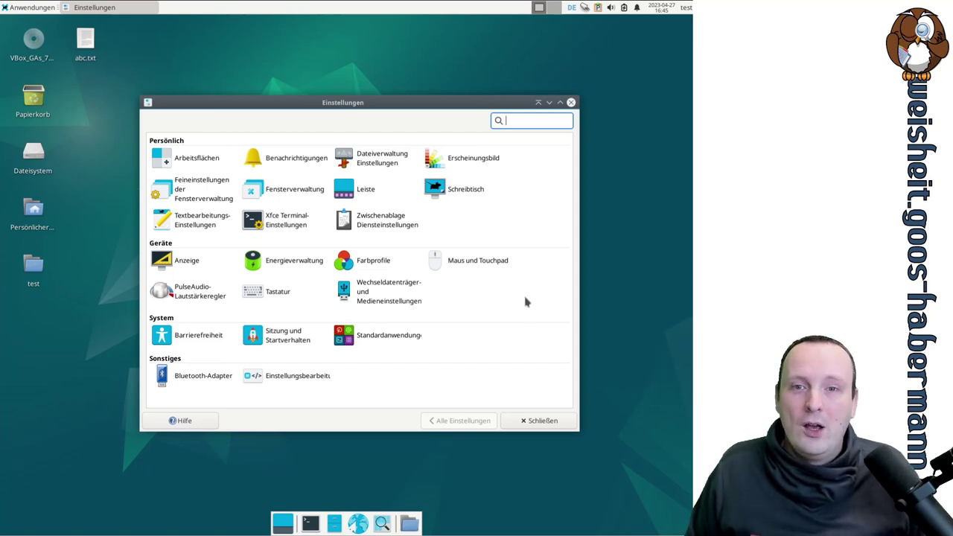
# - In the Arbeitsflächen settings, set the number of workspaces to 10, and switch to the second workspace and back
pyautogui.click(209, 161)
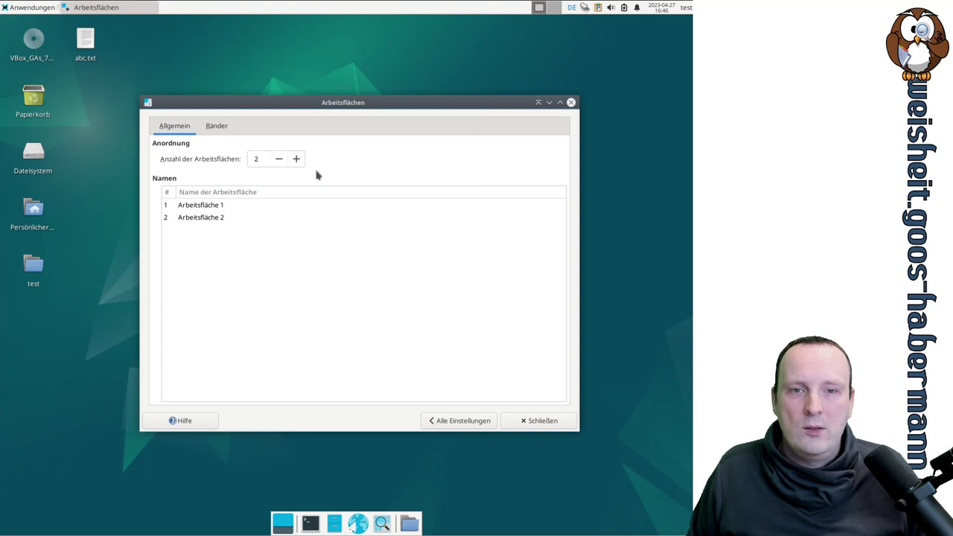
pyautogui.click(297, 158)
pyautogui.click(296, 159)
pyautogui.click(297, 159)
pyautogui.click(297, 158)
pyautogui.click(296, 158)
pyautogui.click(296, 159)
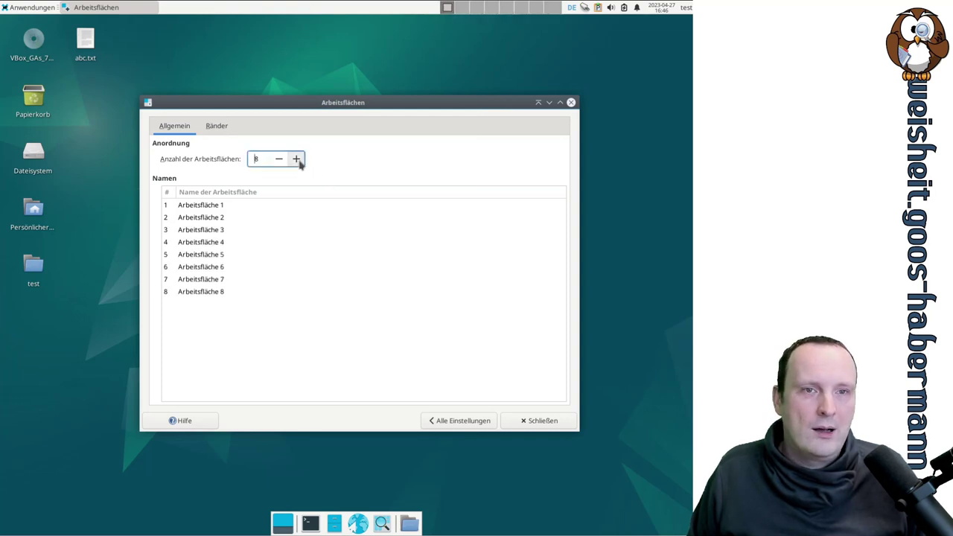
pyautogui.click(297, 159)
pyautogui.click(297, 159)
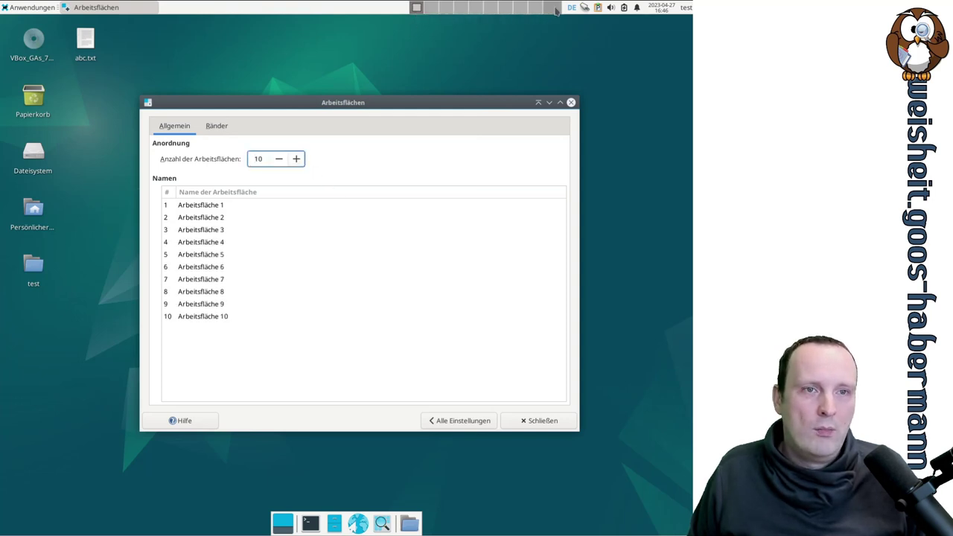
pyautogui.click(430, 8)
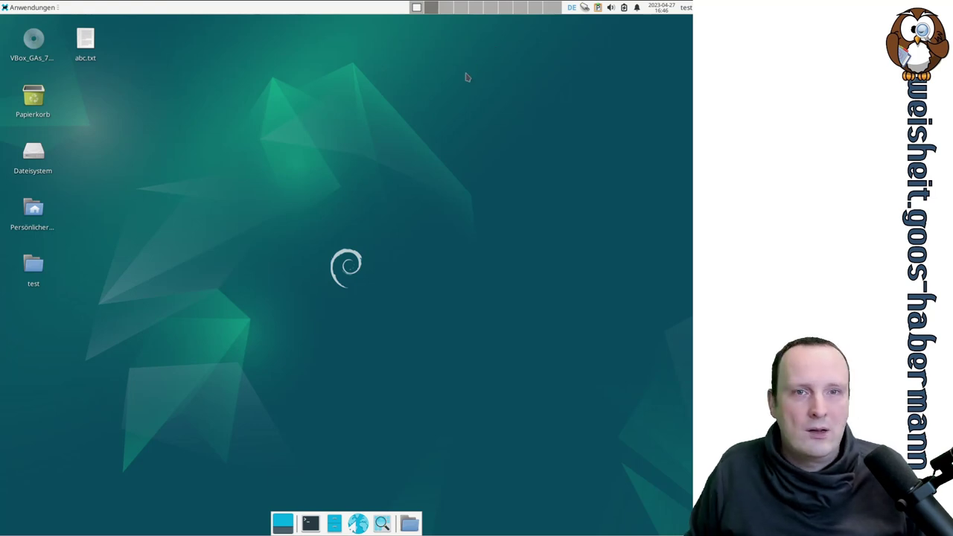
pyautogui.click(416, 8)
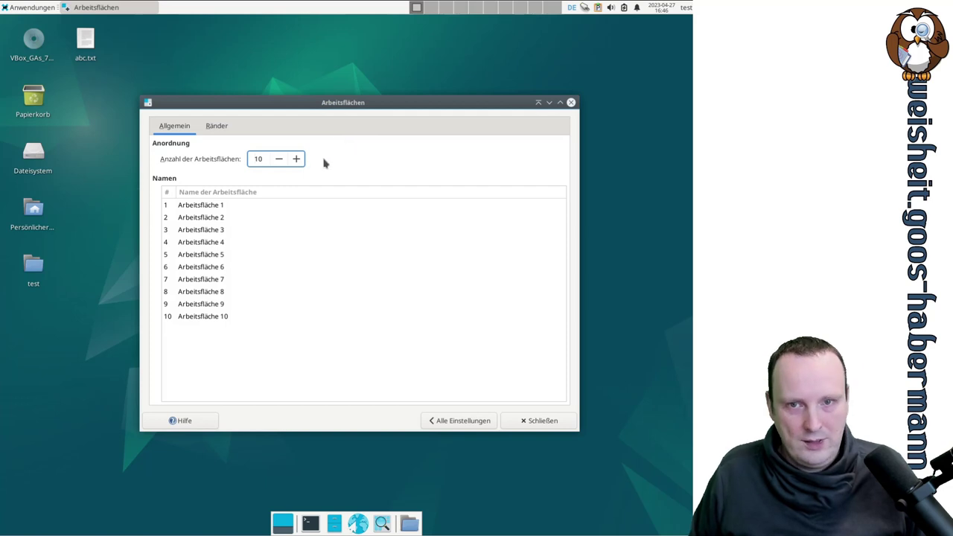
# - Reduce the number of workspaces to 2
pyautogui.click(280, 159)
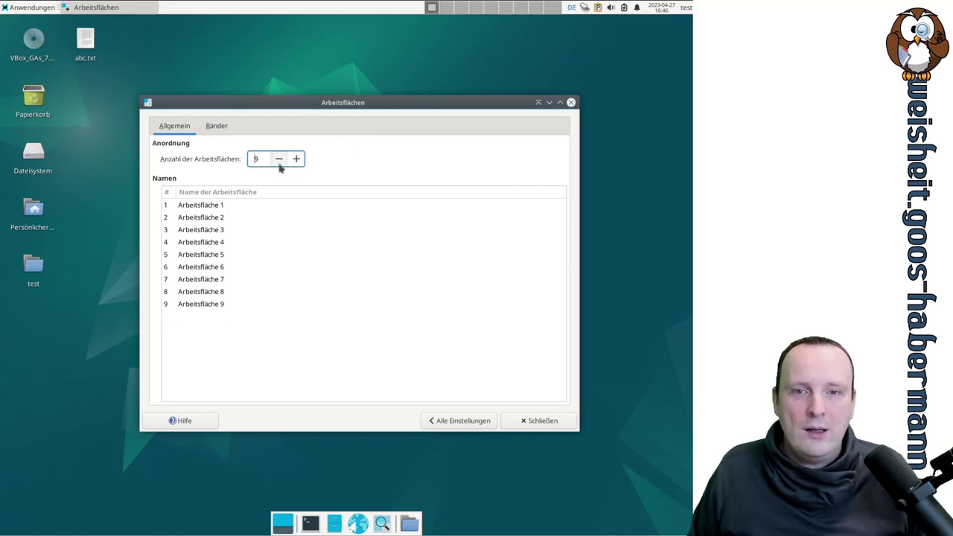
pyautogui.click(279, 159)
pyautogui.click(279, 159)
pyautogui.click(279, 158)
pyautogui.click(280, 159)
pyautogui.click(279, 159)
pyautogui.click(280, 158)
pyautogui.click(280, 159)
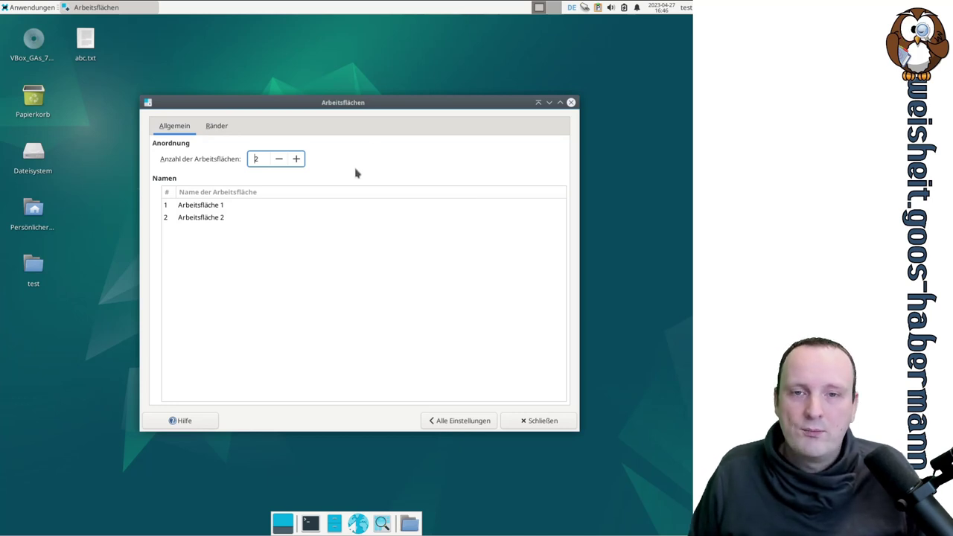
# - Set the left screen margin under Ränder to 10 and maximize the window to test it
pyautogui.click(210, 132)
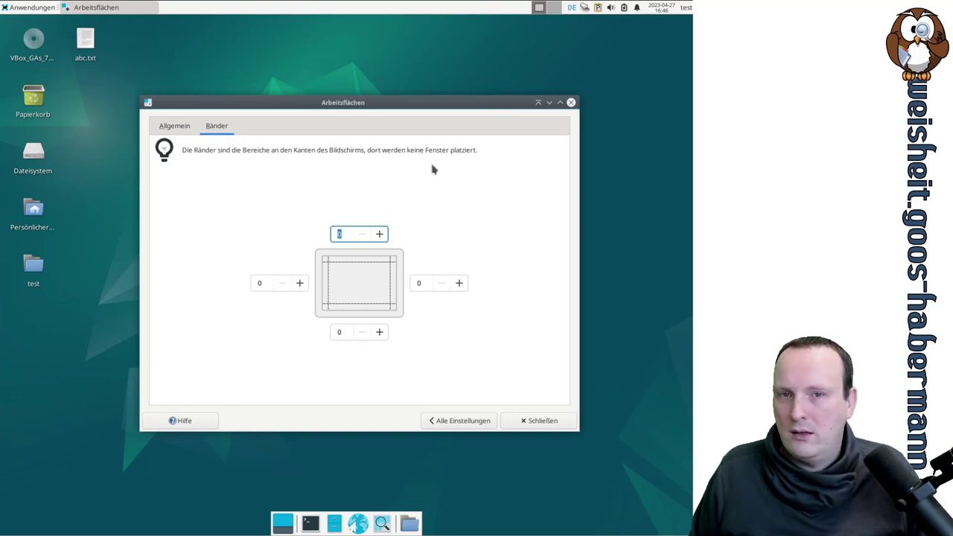
pyautogui.moveTo(372, 112); pyautogui.dragTo(397, 127)
pyautogui.click(320, 309)
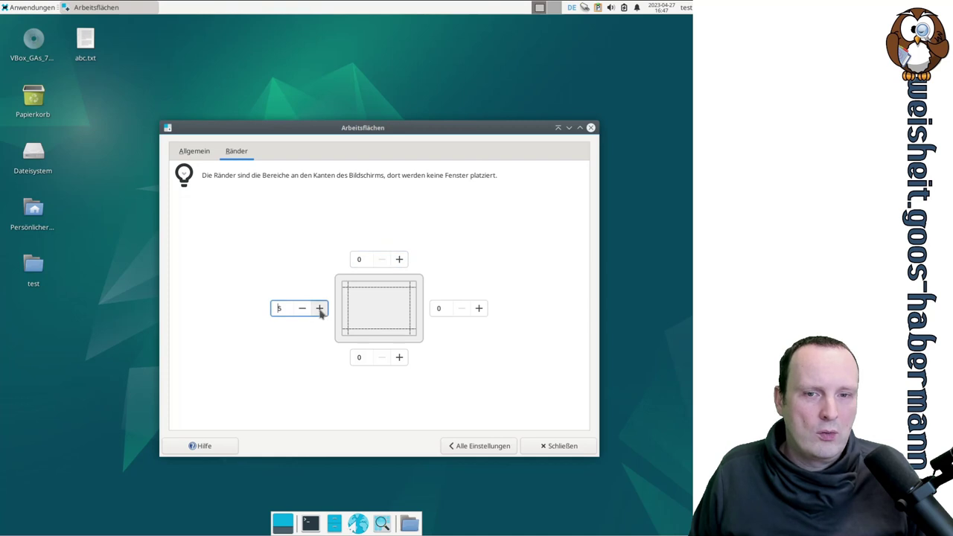
pyautogui.click(319, 309)
pyautogui.click(320, 308)
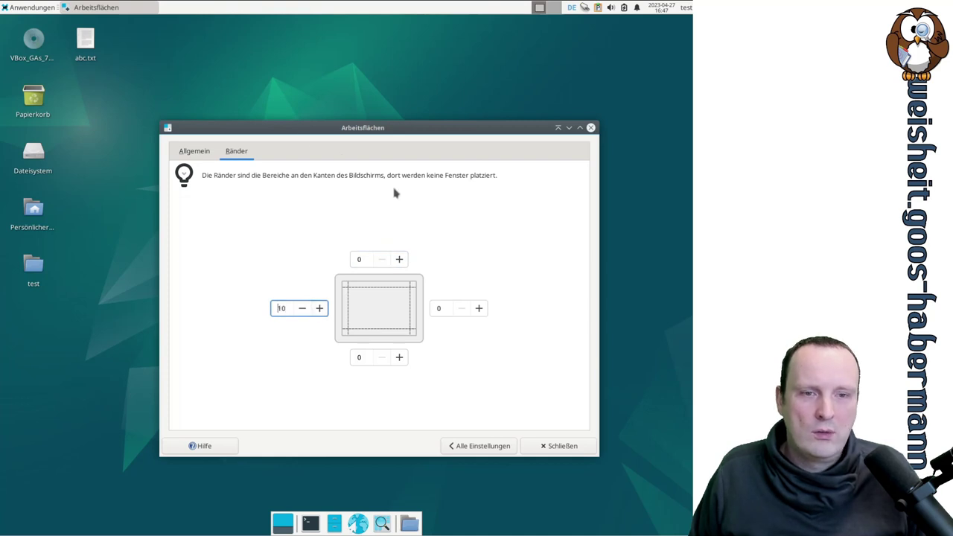
pyautogui.moveTo(342, 132)
pyautogui.mouseDown()
pyautogui.moveTo(175, 132)
pyautogui.moveTo(266, 106)
pyautogui.moveTo(181, 117)
pyautogui.moveTo(197, 119)
pyautogui.moveTo(185, 116)
pyautogui.moveTo(264, 70)
pyautogui.moveTo(293, 21)
pyautogui.moveTo(302, 41)
pyautogui.moveTo(391, 92)
pyautogui.moveTo(427, 101)
pyautogui.moveTo(386, 103)
pyautogui.moveTo(353, 128)
pyautogui.mouseUp()
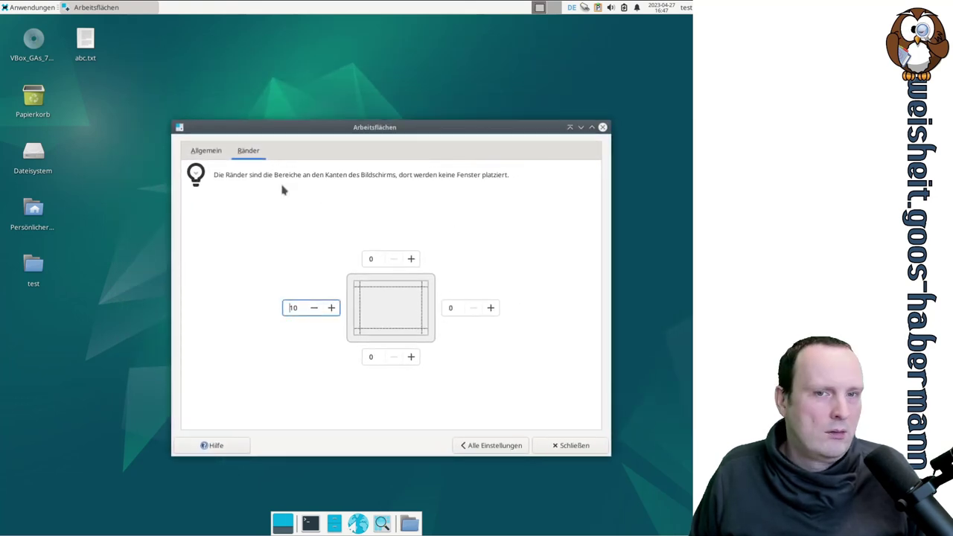
pyautogui.click(592, 128)
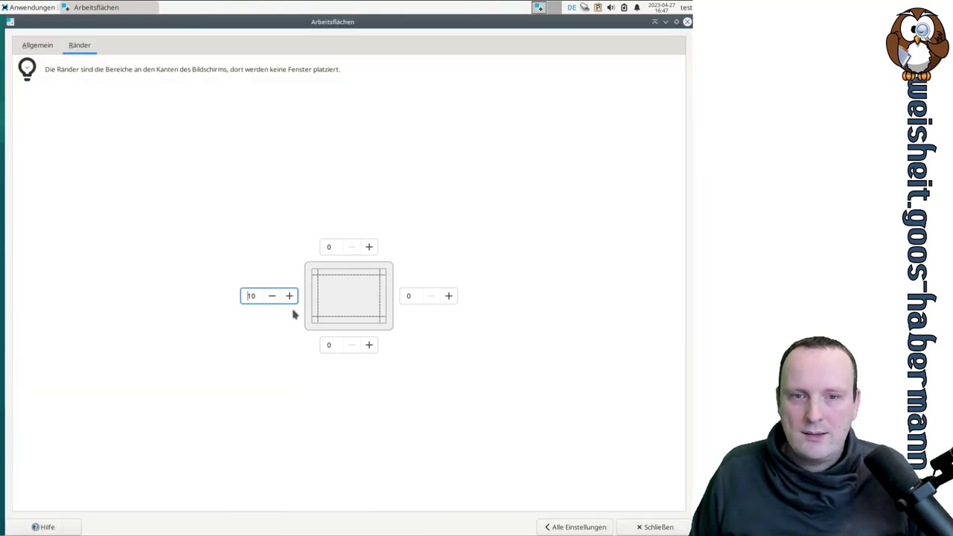
# - Reset the left screen margin to 0, checking it by maximizing the window and restoring its size
pyautogui.click(271, 296)
pyautogui.click(272, 295)
pyautogui.click(272, 296)
pyautogui.click(272, 296)
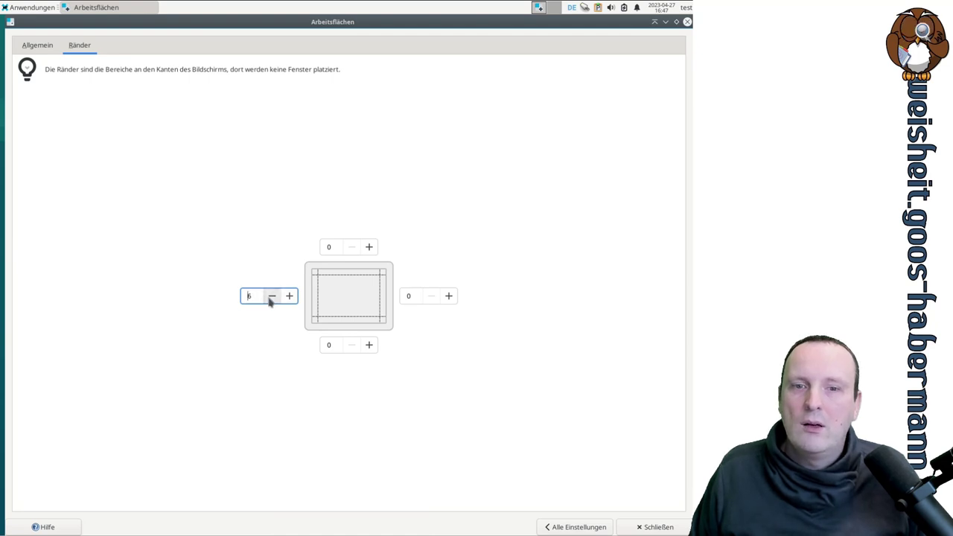
pyautogui.click(272, 296)
pyautogui.click(272, 296)
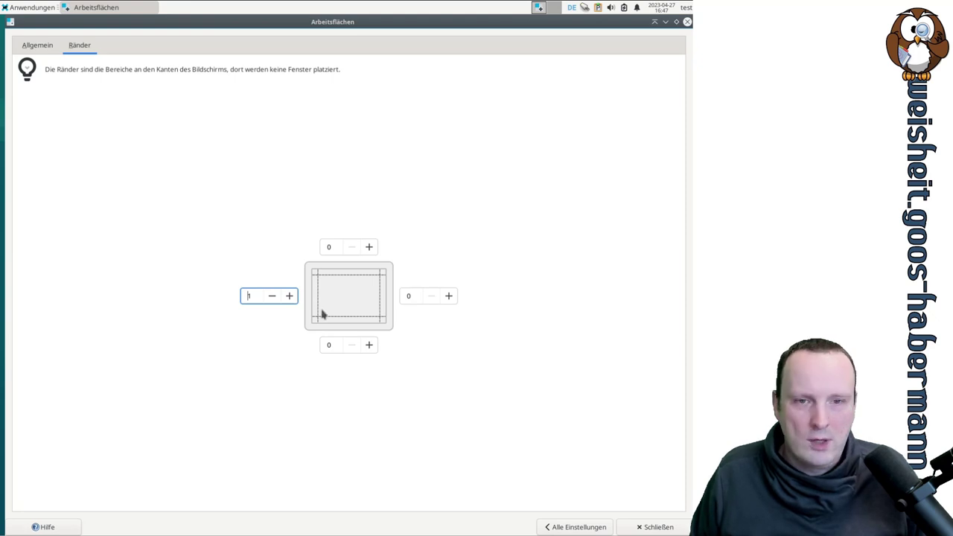
pyautogui.click(273, 299)
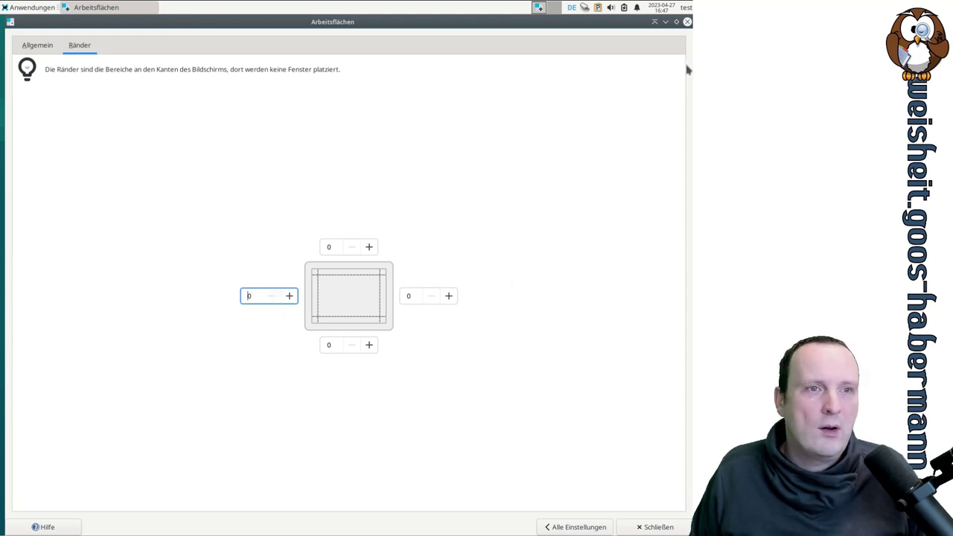
pyautogui.click(676, 21)
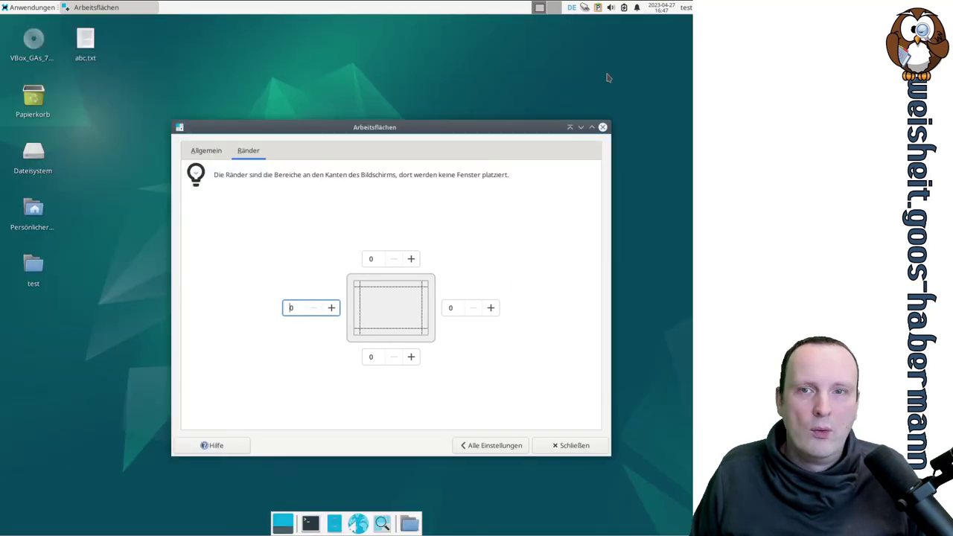
pyautogui.click(592, 128)
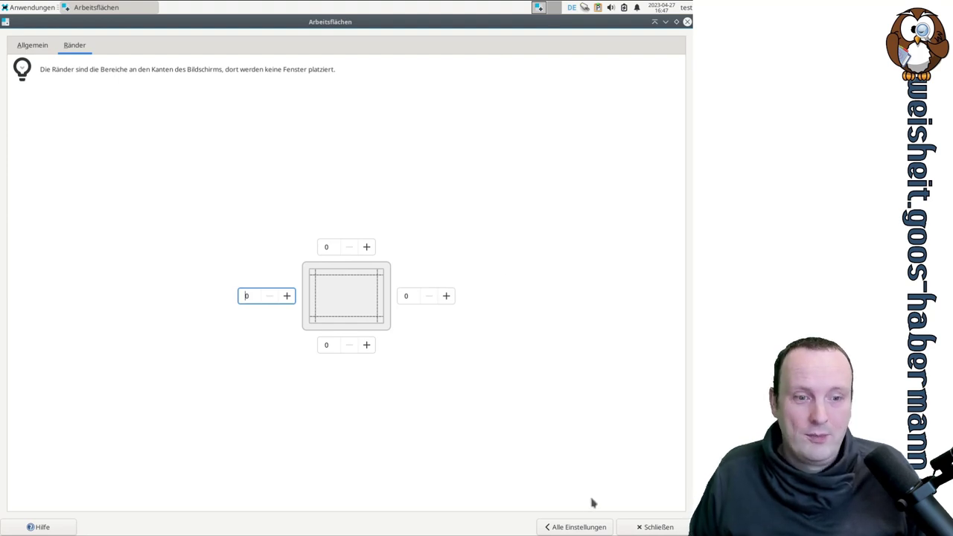
pyautogui.click(676, 22)
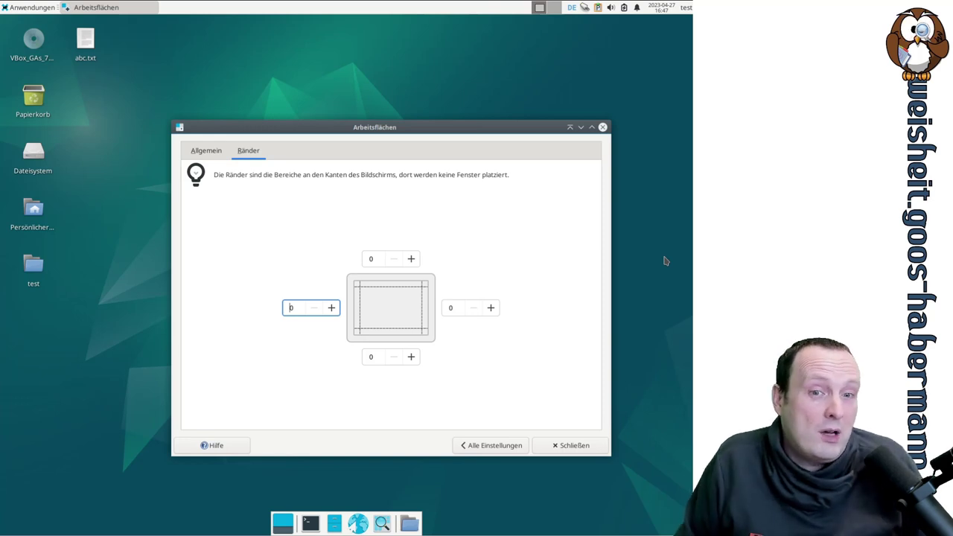
# - Open the Benachrichtigungen settings and switch Bitte nicht stören on and off again
pyautogui.click(495, 446)
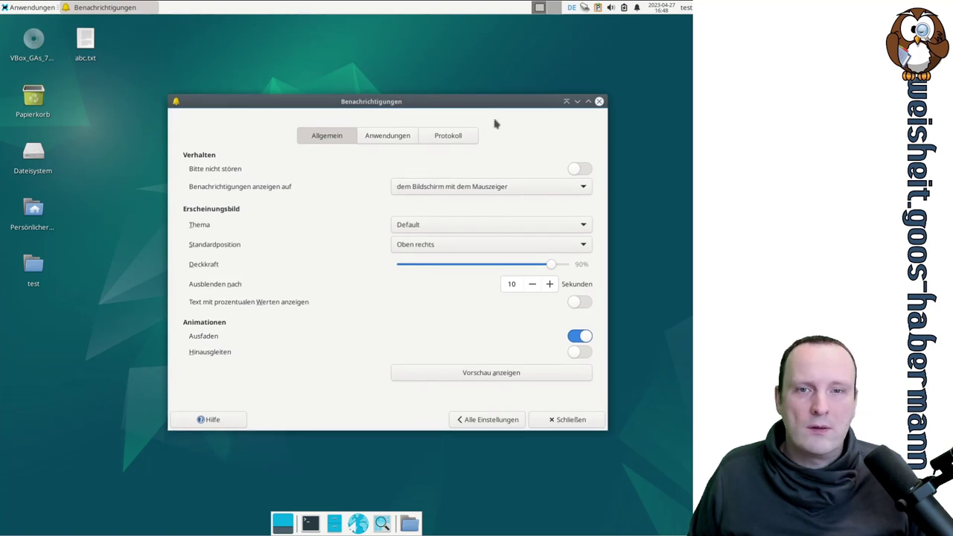
pyautogui.click(578, 170)
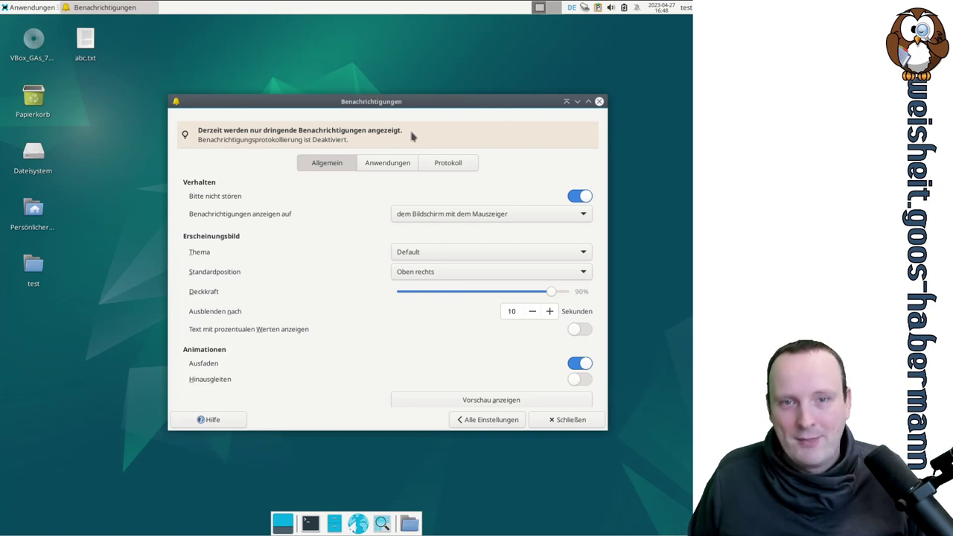
pyautogui.click(581, 198)
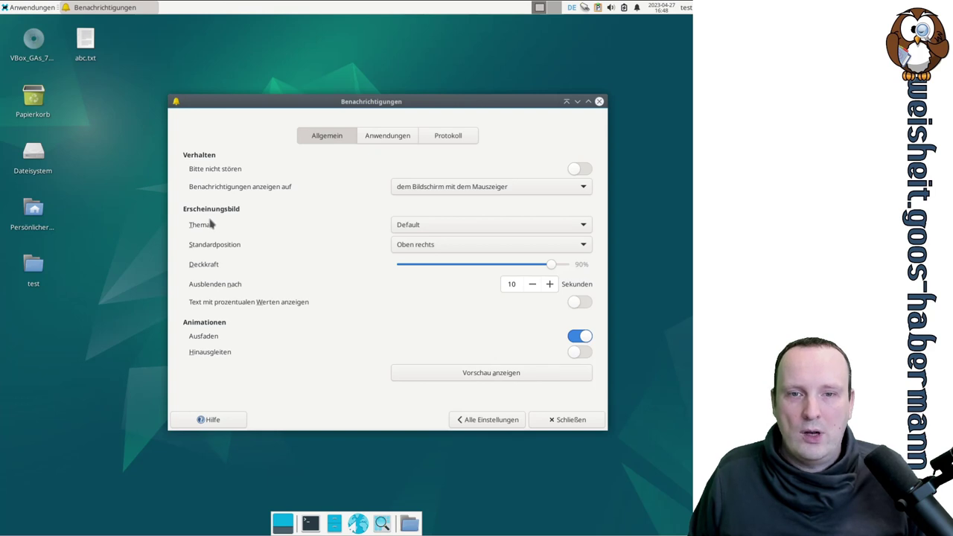
# - Try the notification themes Retro and Bright, dismissing the preview of each
pyautogui.click(456, 225)
pyautogui.click(449, 241)
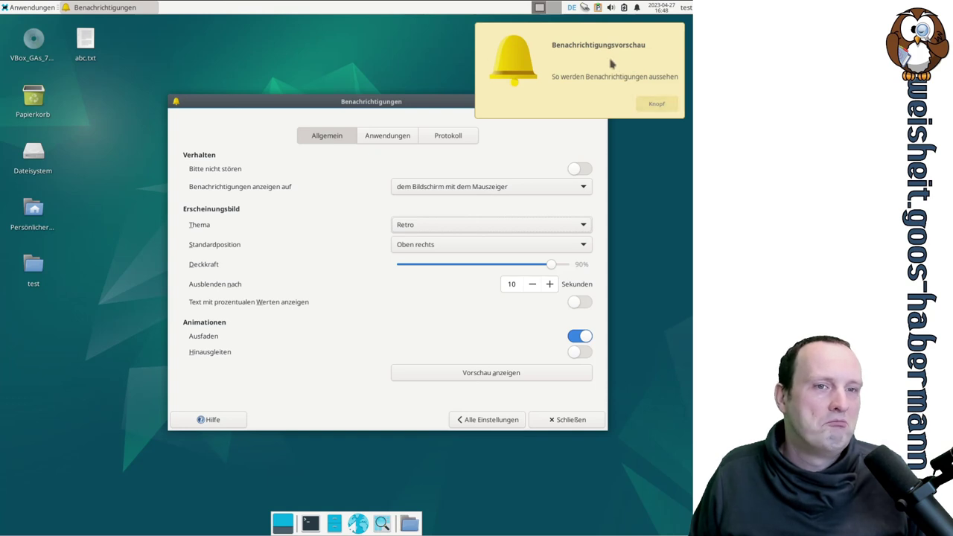
pyautogui.click(648, 104)
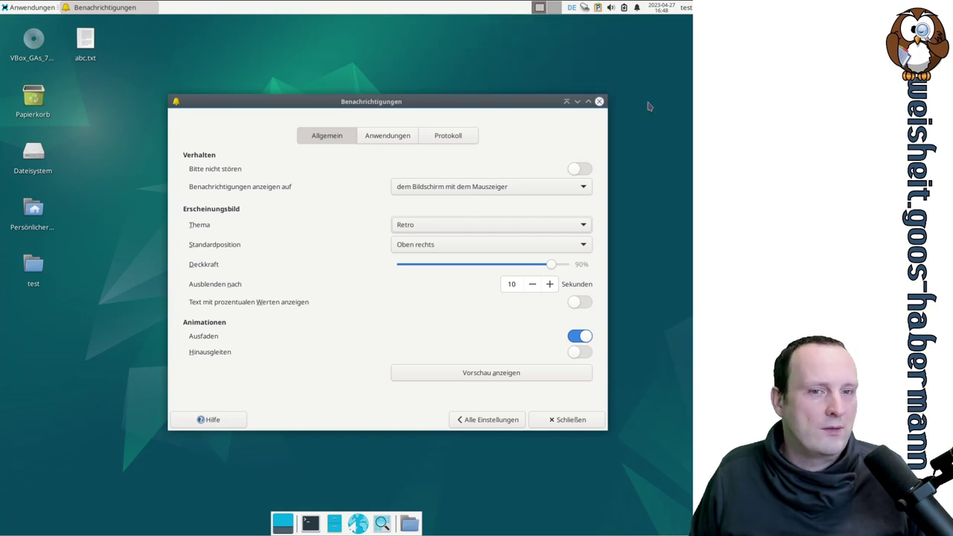
pyautogui.click(448, 227)
pyautogui.click(452, 198)
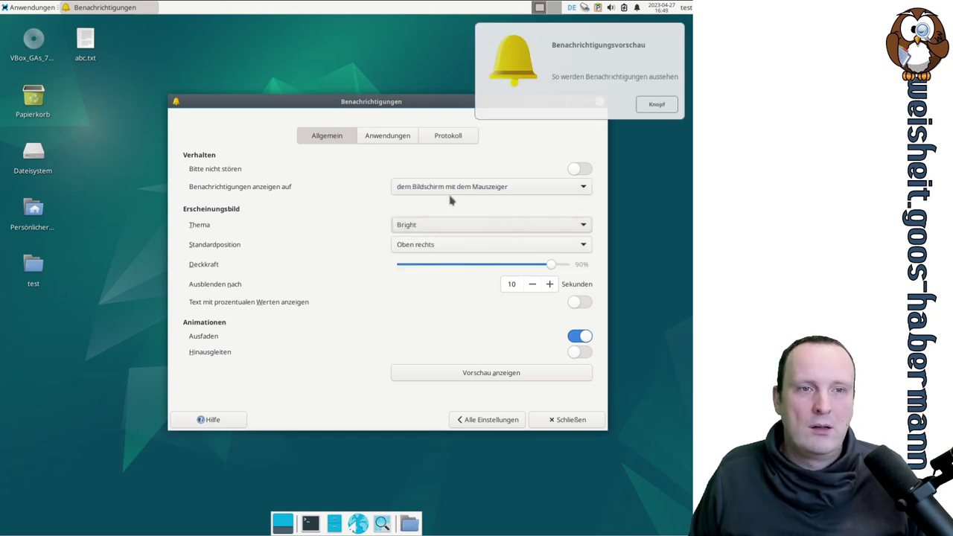
pyautogui.click(670, 104)
# - Try the notification theme Default, switch to Smoke, and dismiss the preview notifications
pyautogui.click(480, 222)
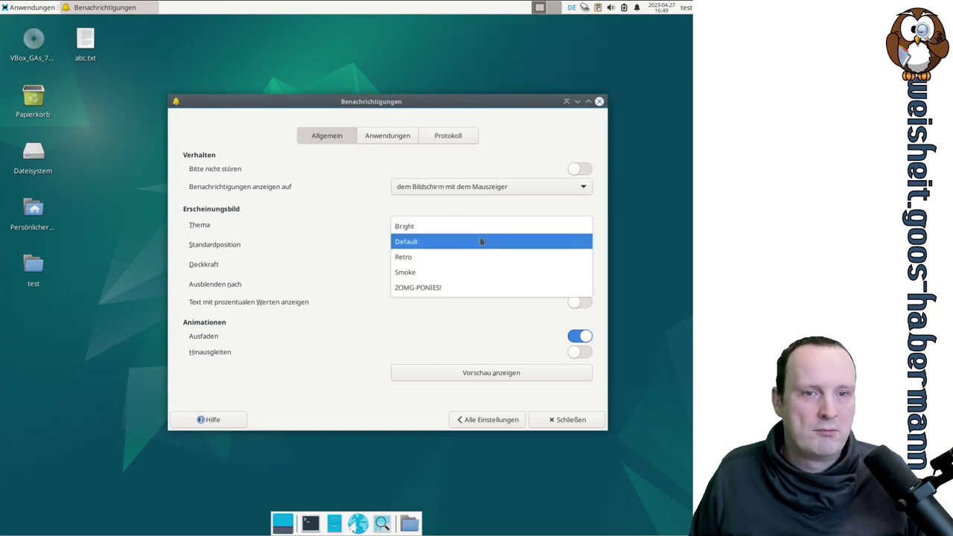
pyautogui.click(482, 241)
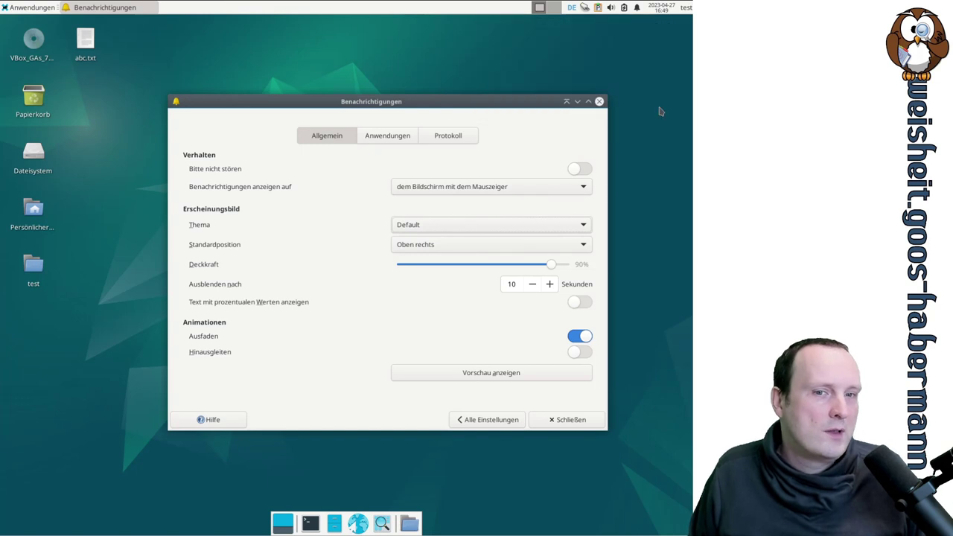
pyautogui.click(482, 232)
pyautogui.click(477, 256)
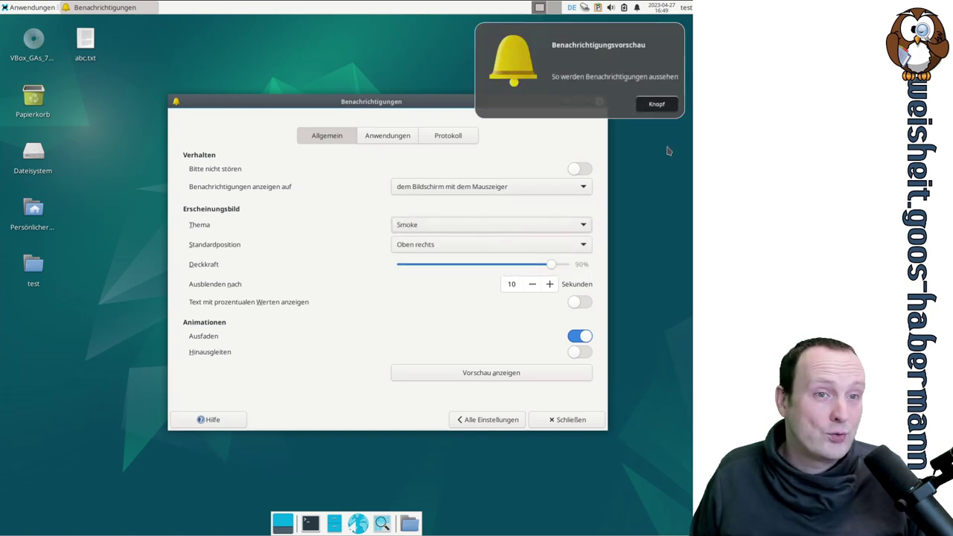
pyautogui.click(656, 105)
# - Try the notification theme ZOMG-PONIES!, switch to Default, and dismiss the preview notification
pyautogui.click(443, 226)
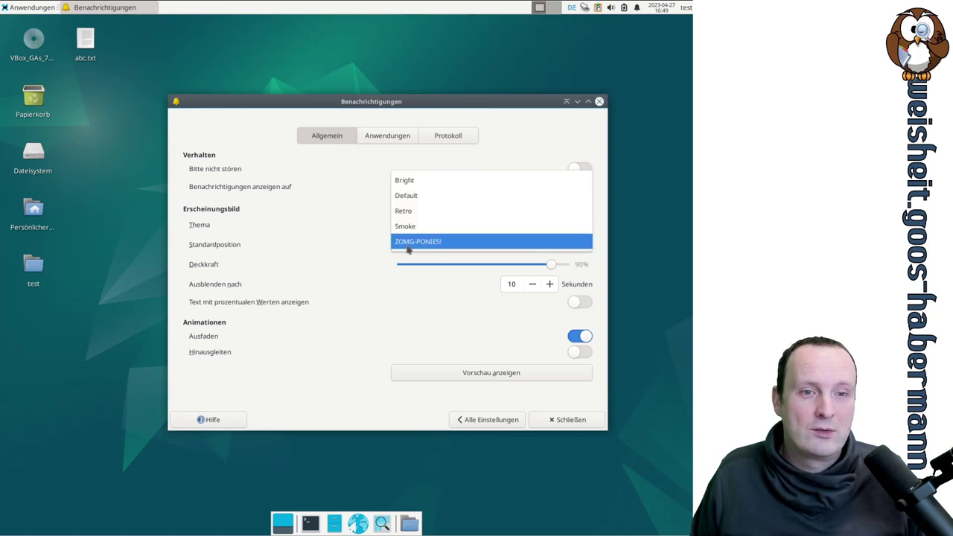
pyautogui.click(439, 245)
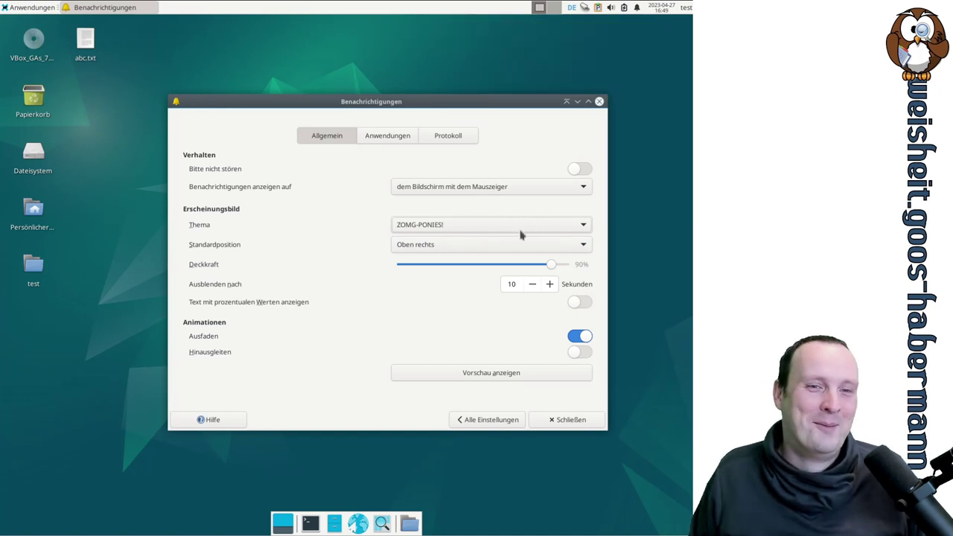
pyautogui.click(446, 230)
pyautogui.click(417, 181)
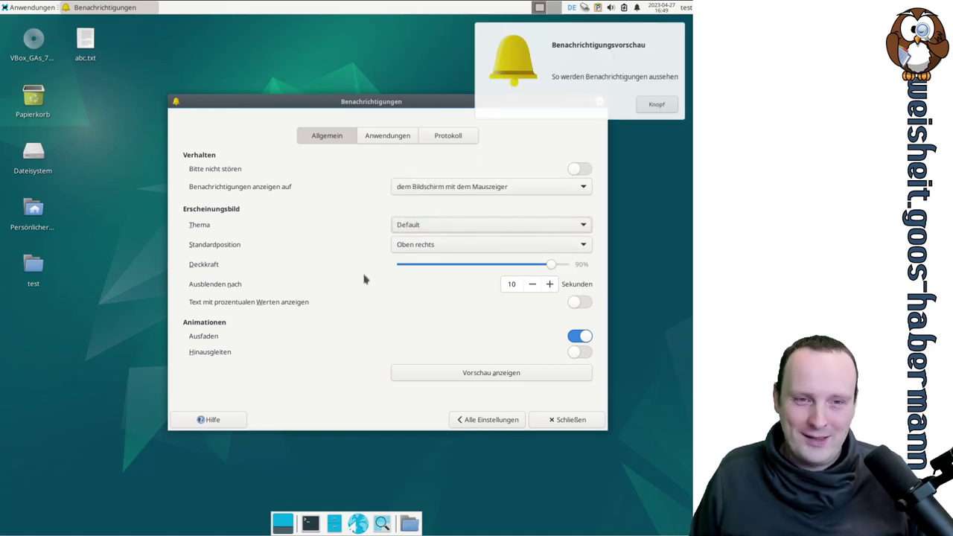
pyautogui.click(657, 104)
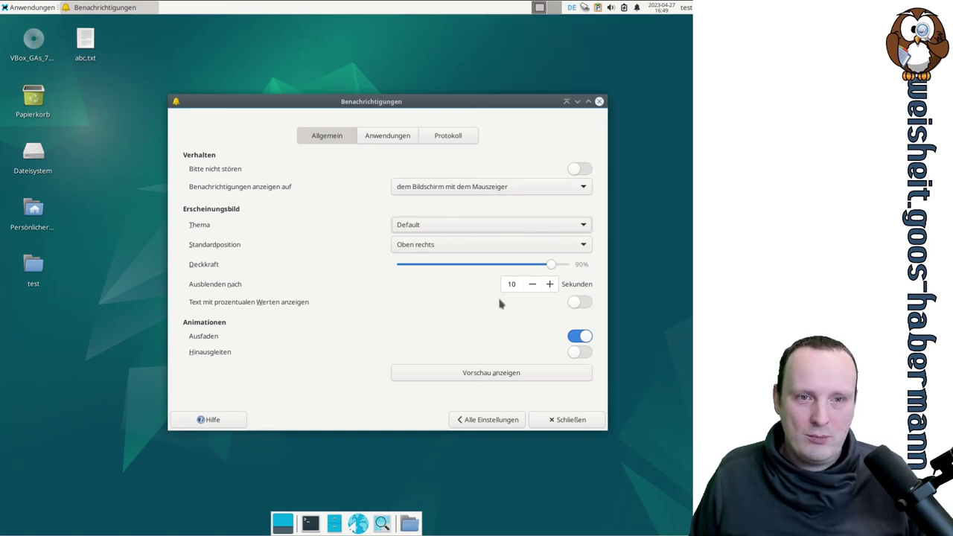
# - Set Standardposition to Unten rechts and preview it with the ZOMG-PONIES! theme, dismissing the preview notification
pyautogui.click(459, 251)
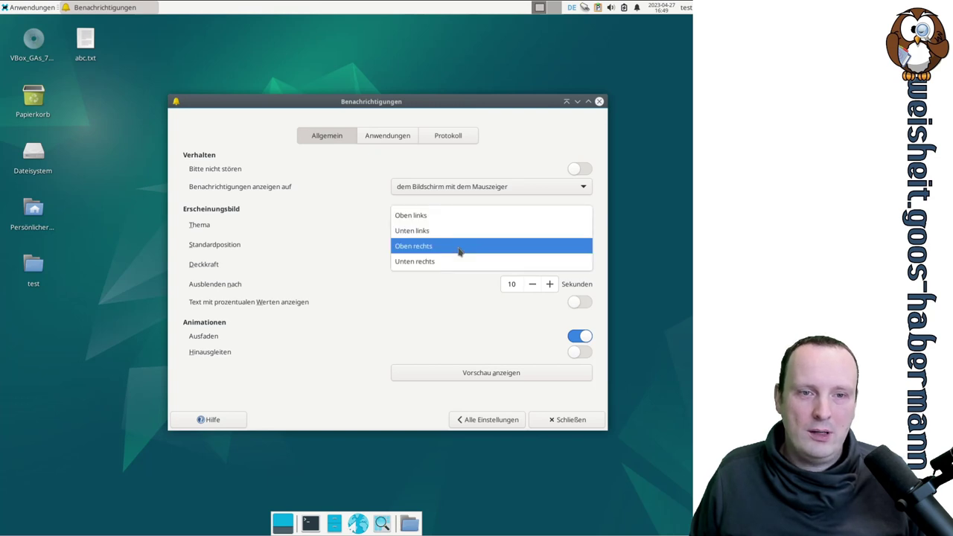
pyautogui.click(458, 261)
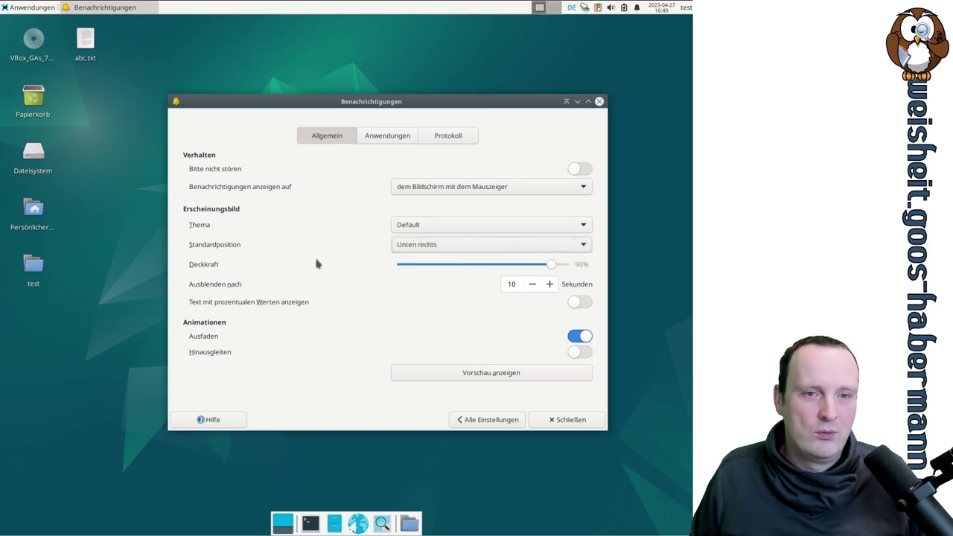
pyautogui.click(413, 228)
pyautogui.click(421, 272)
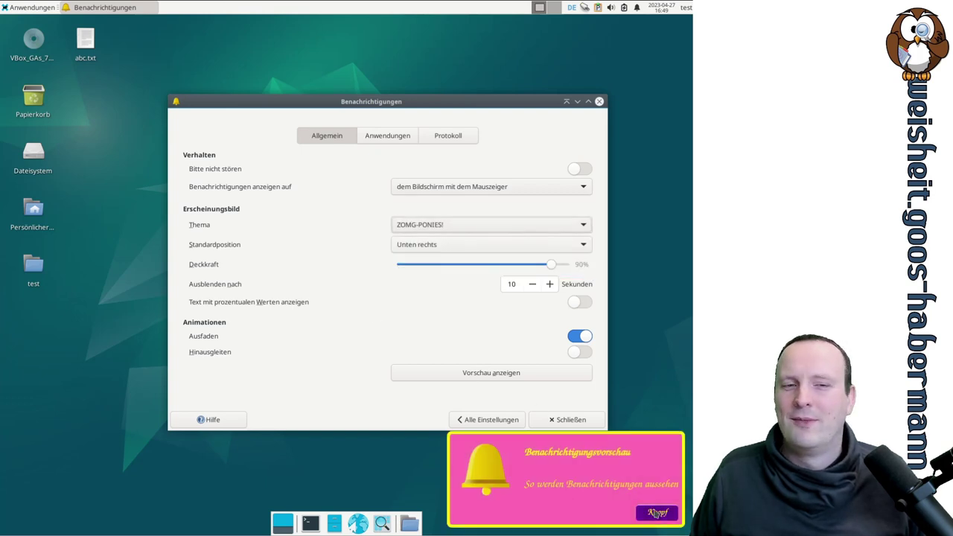
pyautogui.click(658, 514)
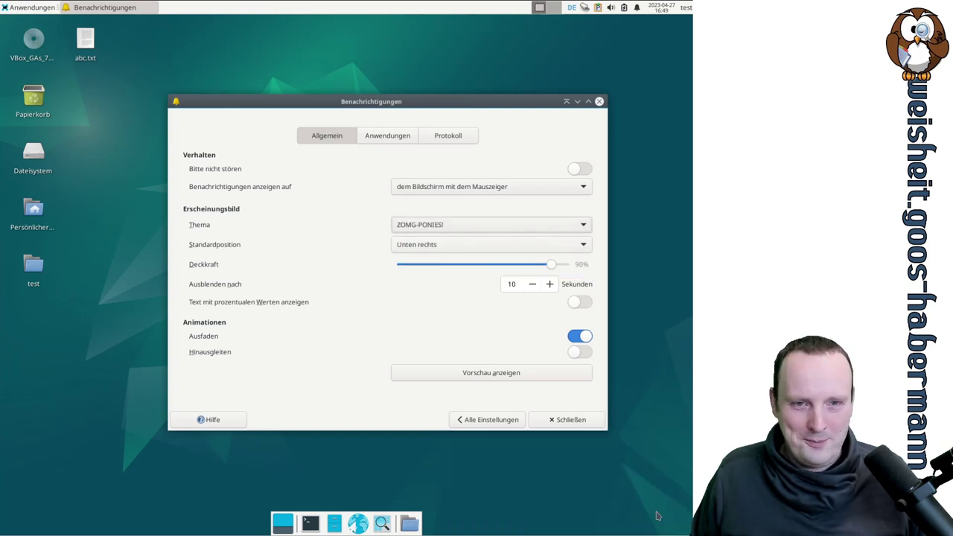
# - Set the notification theme to Default and Standardposition to Oben rechts, dismissing the preview
pyautogui.click(411, 231)
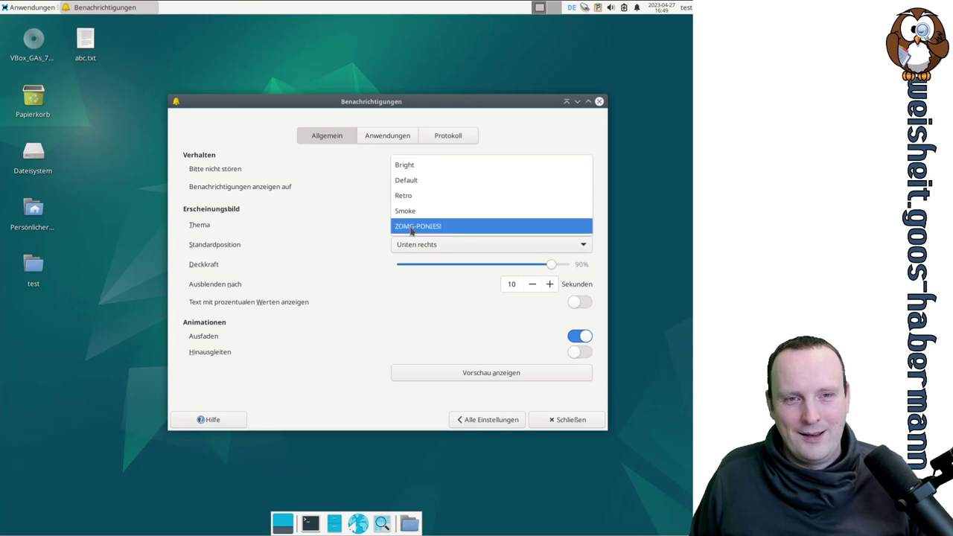
pyautogui.click(425, 181)
pyautogui.click(427, 252)
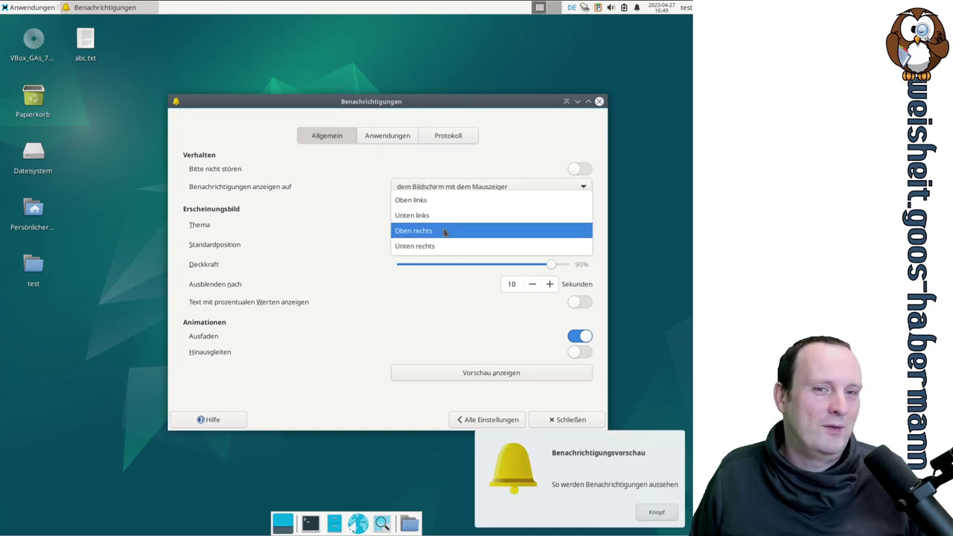
pyautogui.click(444, 232)
pyautogui.click(655, 512)
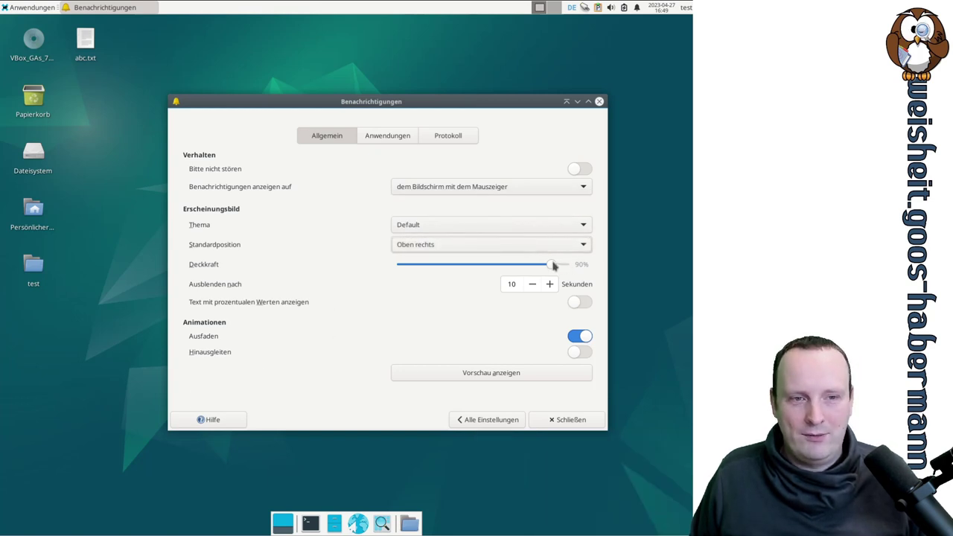
# - Raise the notification Deckkraft to 100% and preview it by choosing the Retro theme
pyautogui.moveTo(554, 267); pyautogui.dragTo(575, 266)
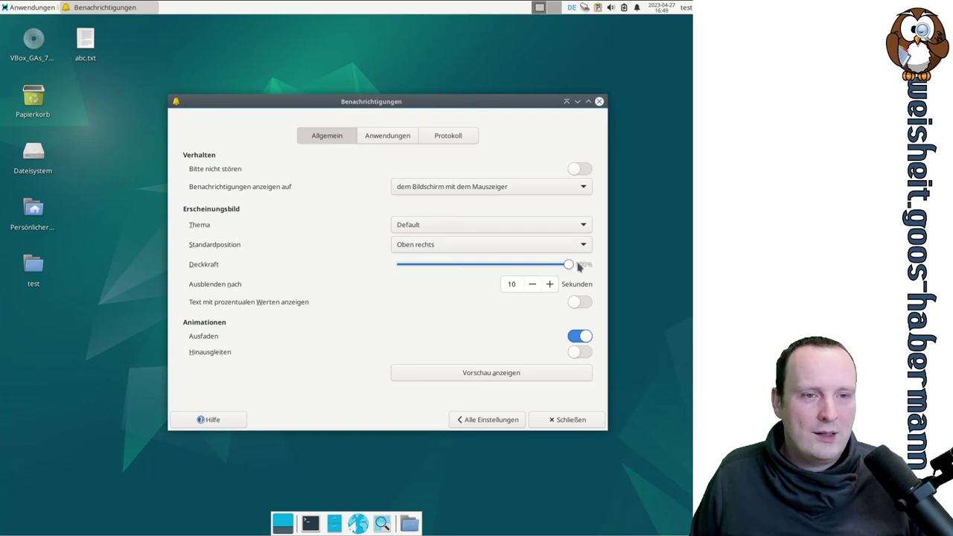
pyautogui.click(485, 227)
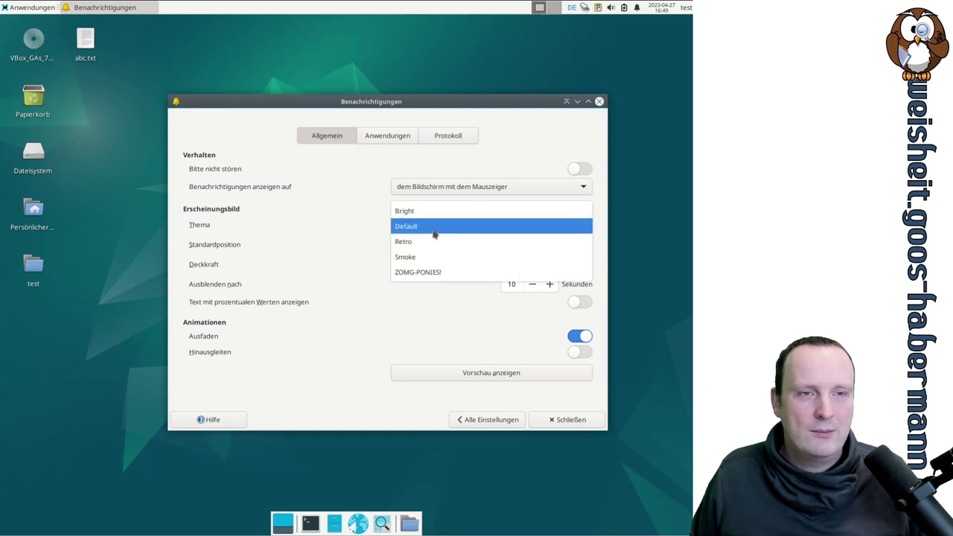
pyautogui.click(435, 225)
pyautogui.click(432, 224)
pyautogui.click(430, 242)
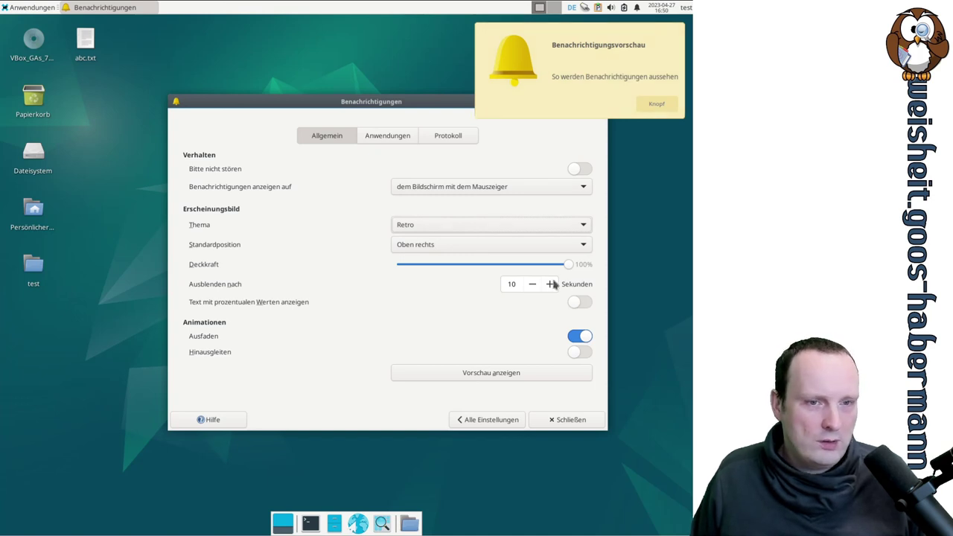
# - Try Deckkraft 19% with Standardposition Unten rechts and Oben links, previewing it with the Default theme
pyautogui.moveTo(569, 265); pyautogui.dragTo(429, 270)
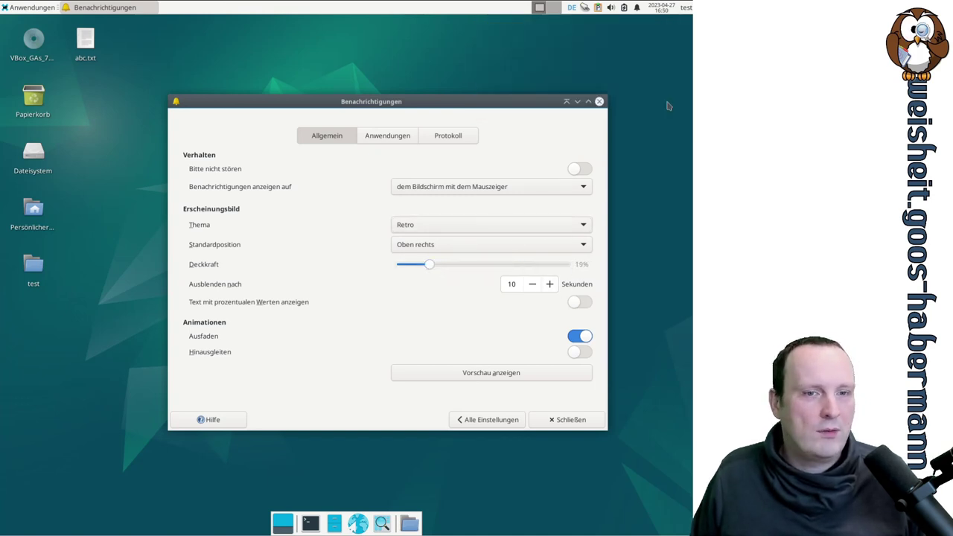
pyautogui.click(517, 250)
pyautogui.click(514, 264)
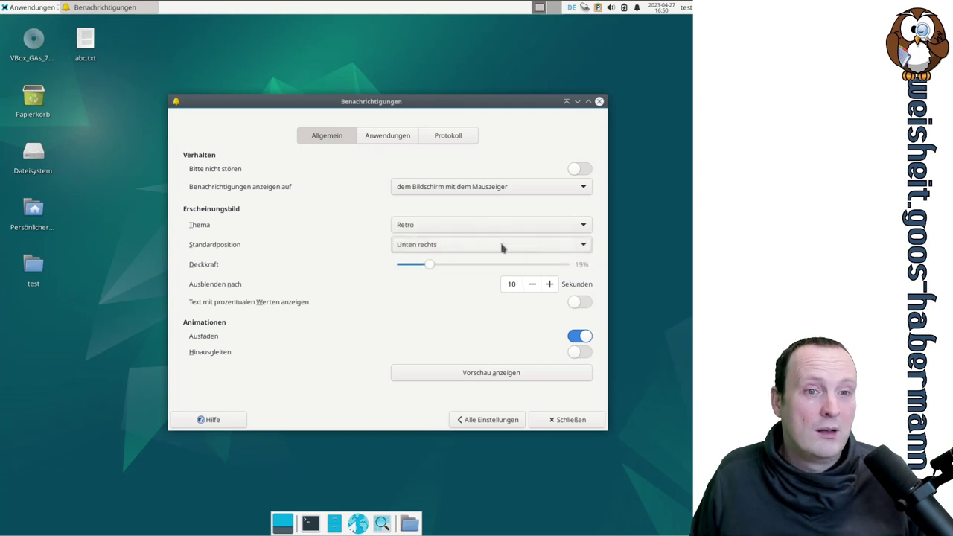
pyautogui.click(496, 246)
pyautogui.click(502, 201)
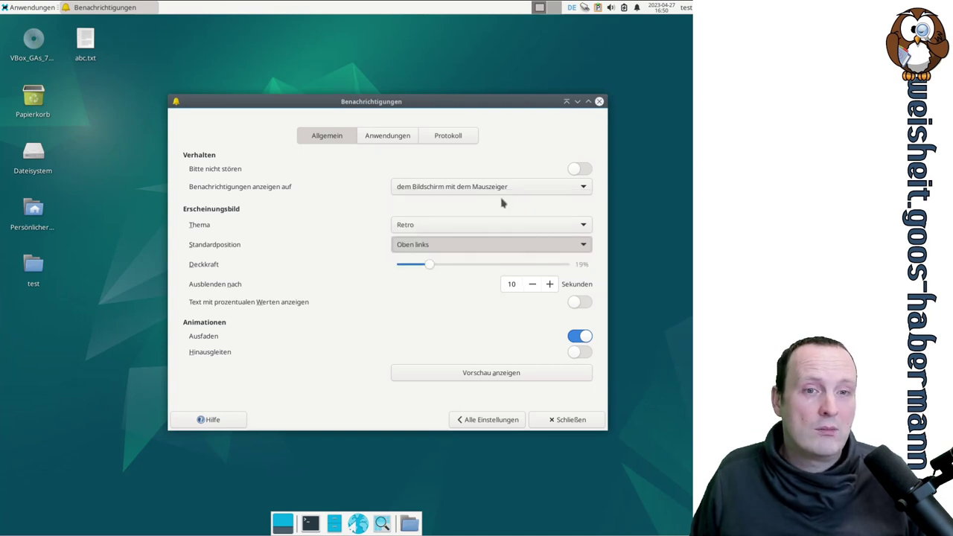
pyautogui.click(462, 224)
pyautogui.click(453, 212)
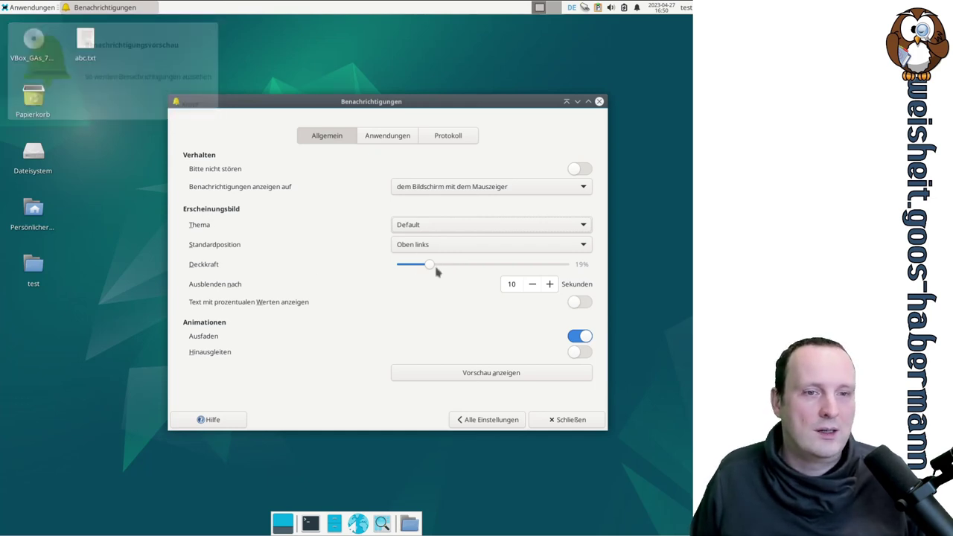
# - Set the notification Deckkraft to 100% and Standardposition to Oben rechts
pyautogui.moveTo(432, 266); pyautogui.dragTo(612, 267)
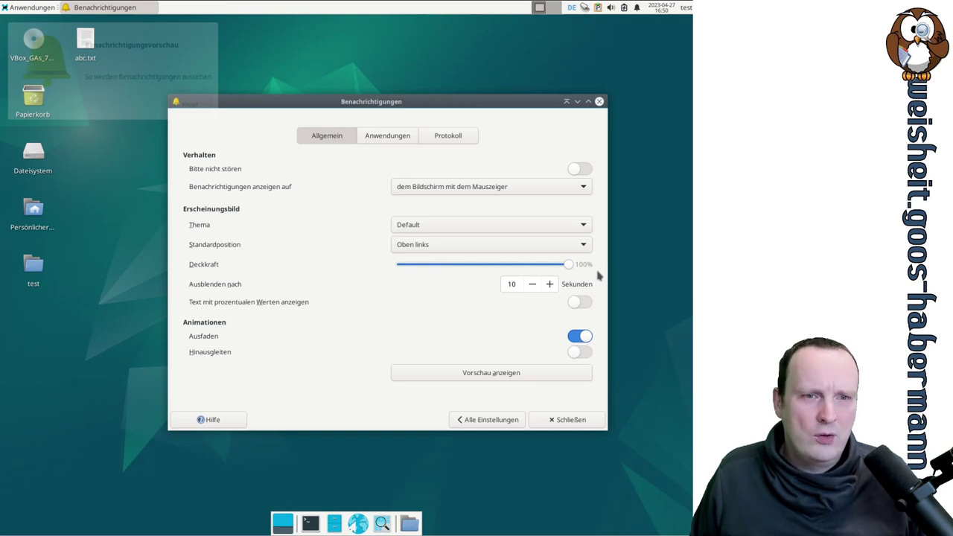
pyautogui.click(421, 249)
pyautogui.click(476, 278)
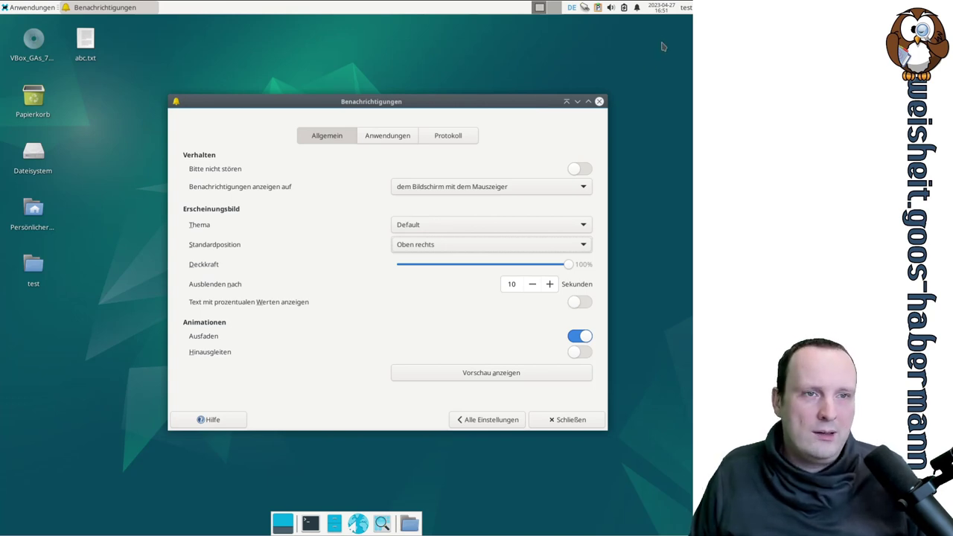
# - View the Benachrichtigungen menu in the desktop panel, and raise the output volume slightly in the panel's sound control
pyautogui.click(637, 7)
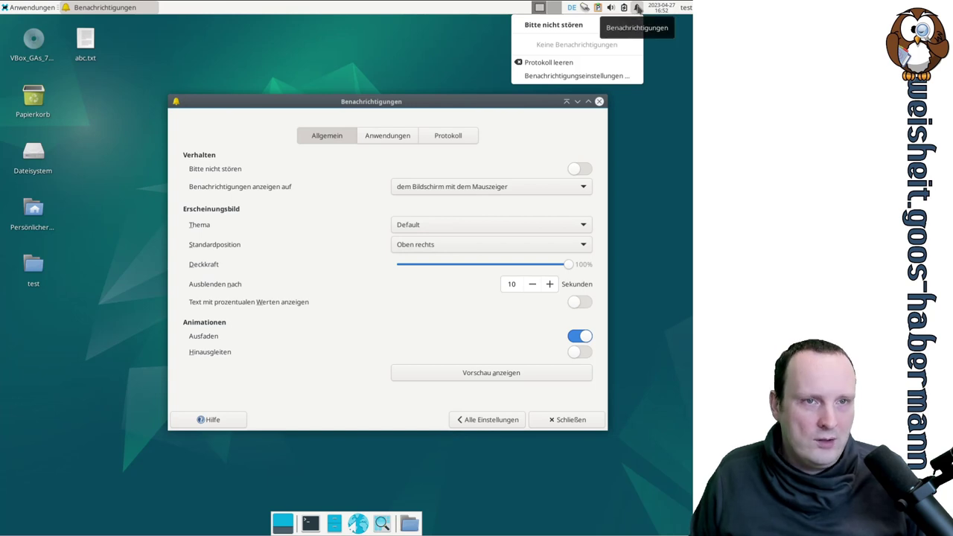
pyautogui.click(638, 8)
pyautogui.click(612, 8)
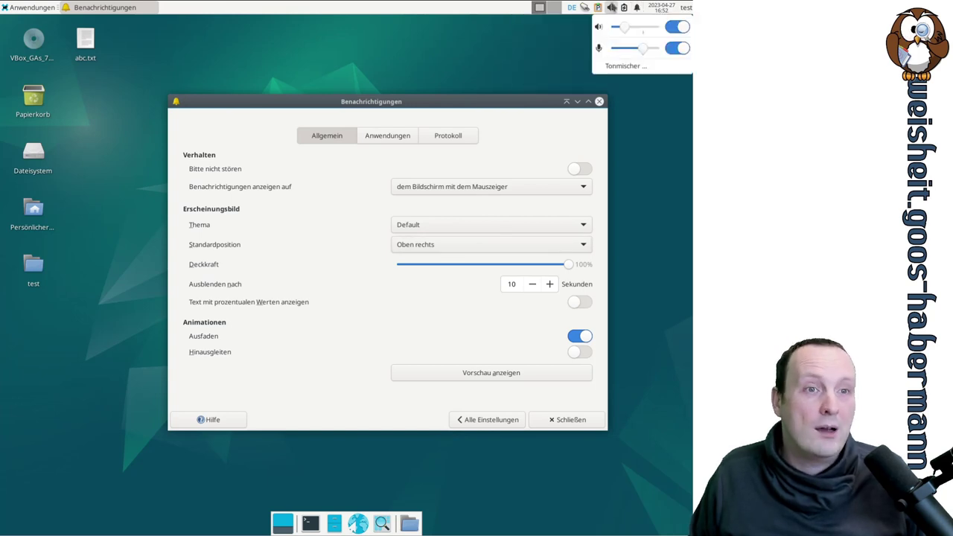
pyautogui.moveTo(624, 26)
pyautogui.mouseDown()
pyautogui.moveTo(637, 27)
pyautogui.moveTo(626, 30)
pyautogui.mouseUp()
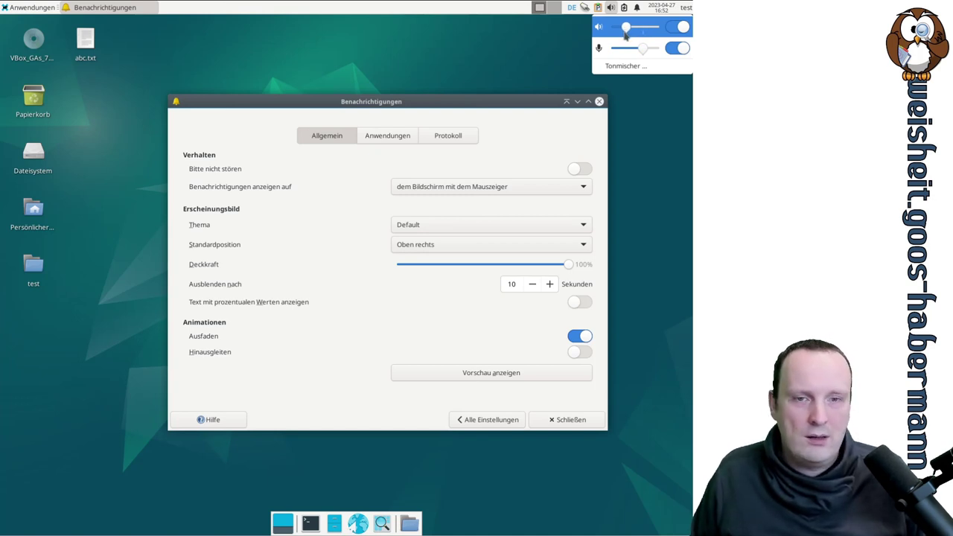
pyautogui.moveTo(625, 34)
pyautogui.mouseDown()
pyautogui.moveTo(635, 31)
pyautogui.moveTo(616, 36)
pyautogui.moveTo(629, 33)
pyautogui.mouseUp()
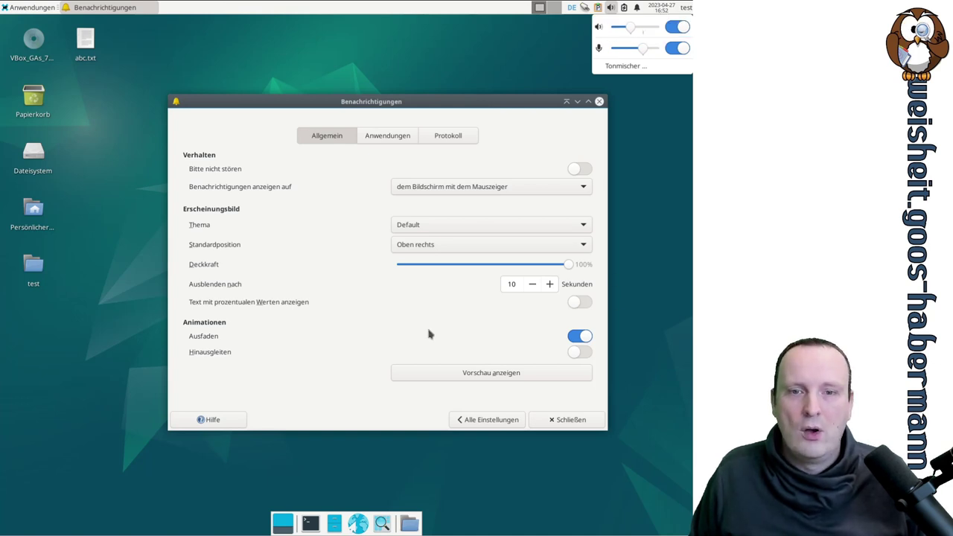
pyautogui.click(471, 322)
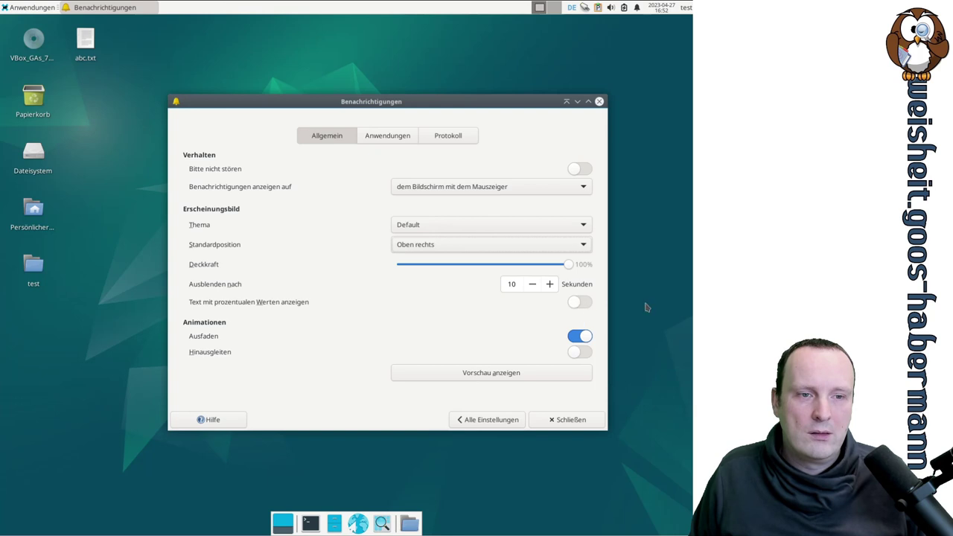
# - Enable Text mit prozentualen Werten anzeigen and check it against the output volume control
pyautogui.click(581, 302)
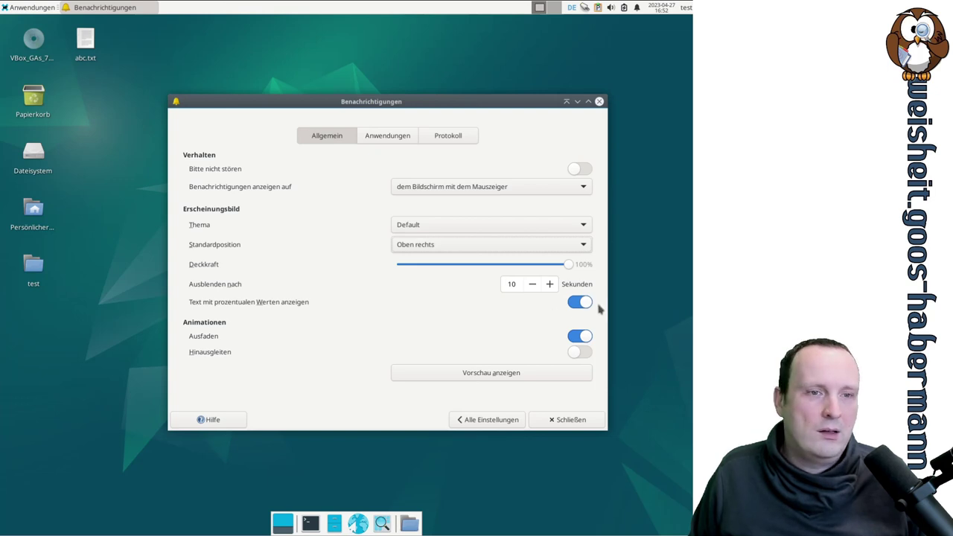
pyautogui.click(611, 7)
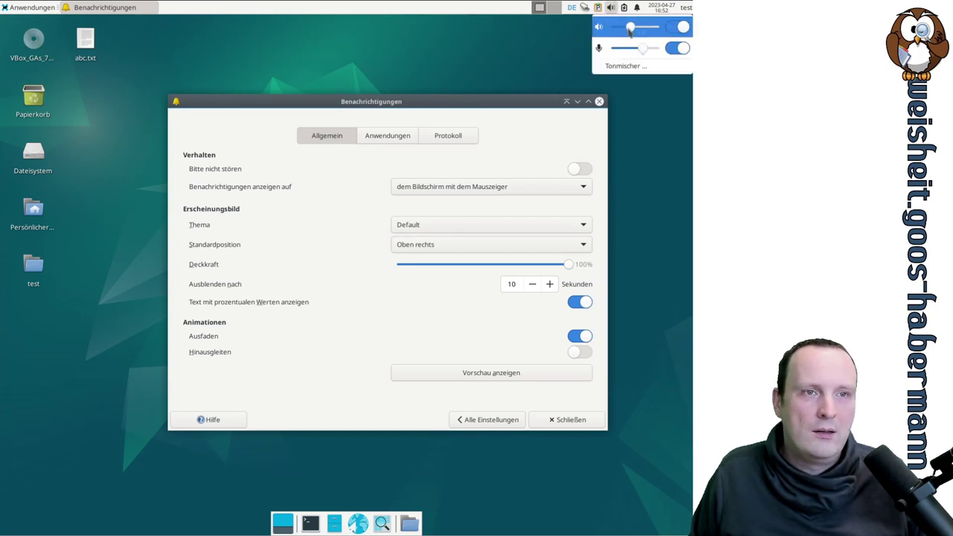
pyautogui.click(400, 334)
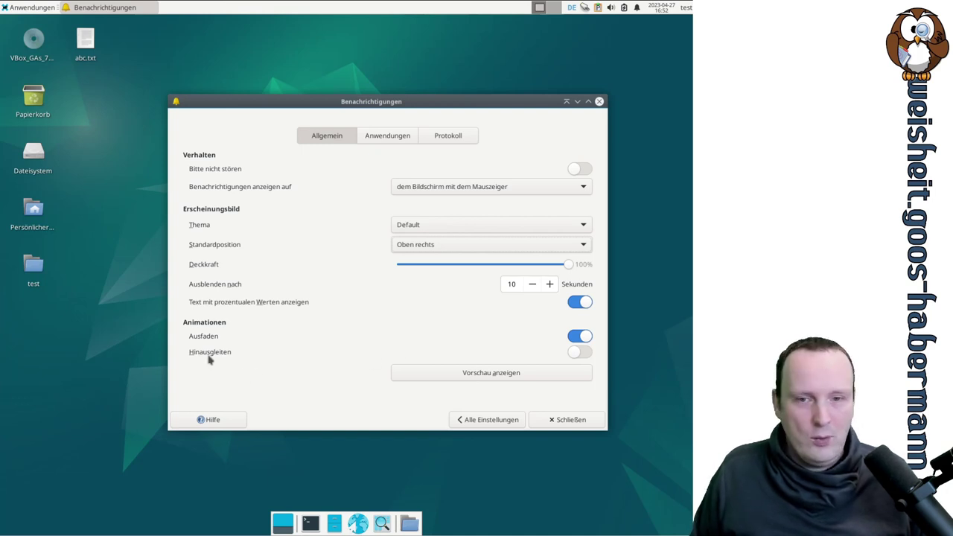
# - Enable the Hinausgleiten animation and test it with a Retro theme preview notification, dismissing it
pyautogui.click(581, 355)
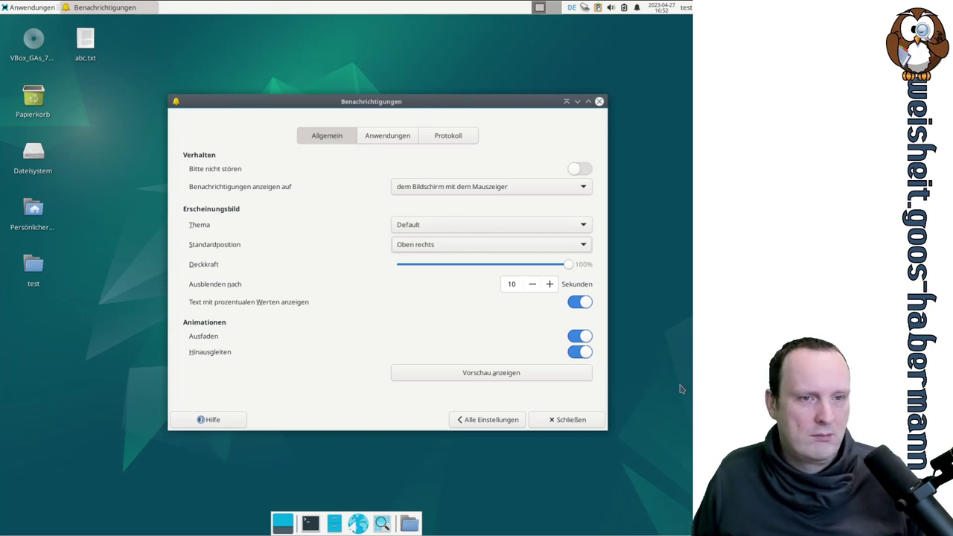
pyautogui.click(439, 226)
pyautogui.click(437, 241)
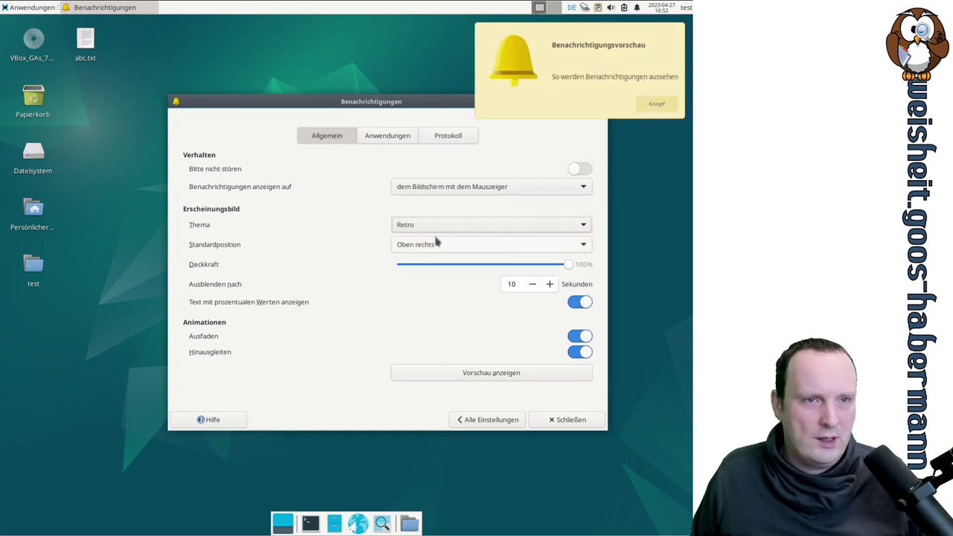
pyautogui.click(658, 104)
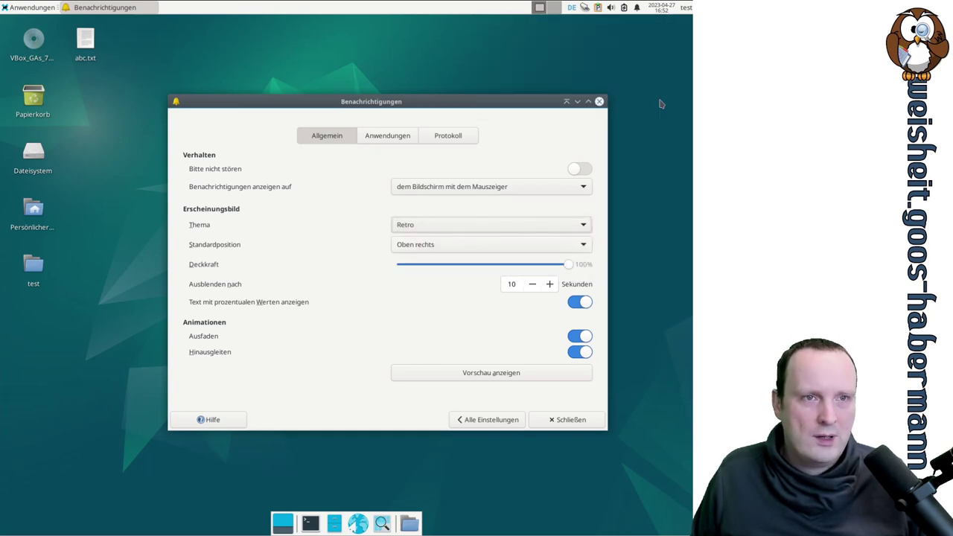
# - Switch the Ausfaden and Hinausgleiten animations off and on again, reselecting the Retro theme
pyautogui.click(580, 339)
pyautogui.click(579, 338)
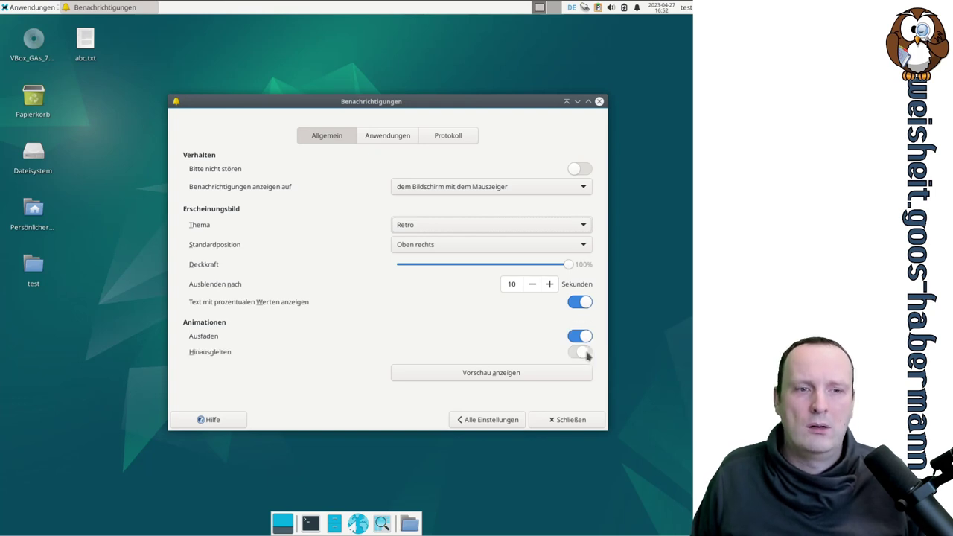
pyautogui.click(581, 352)
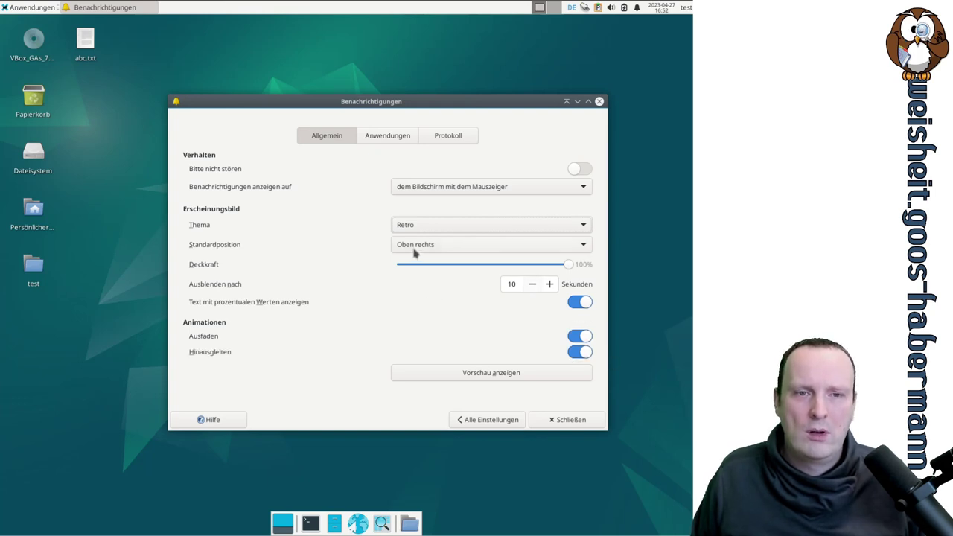
pyautogui.click(417, 224)
pyautogui.click(417, 225)
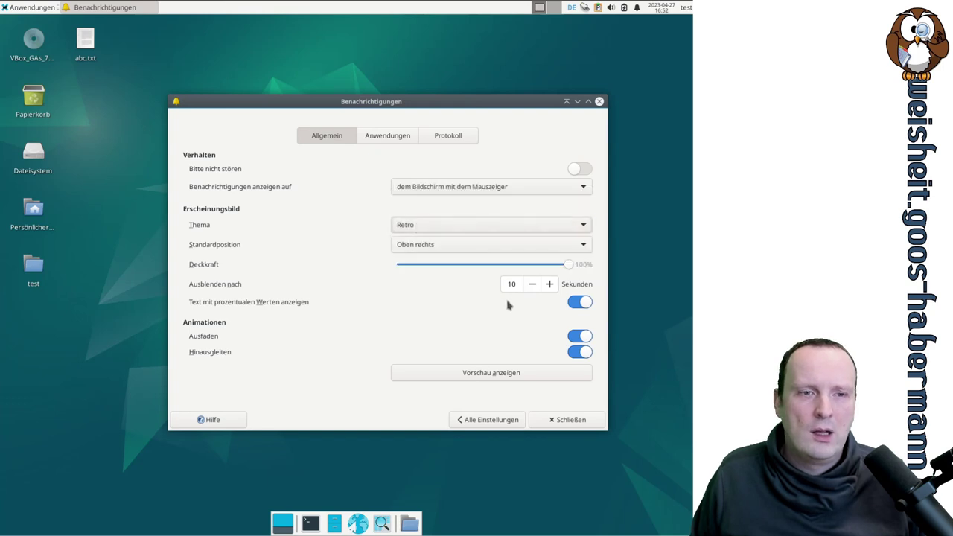
# - Reduce Ausblenden nach to 3 seconds
pyautogui.click(532, 284)
pyautogui.doubleClick(532, 285)
pyautogui.doubleClick(533, 286)
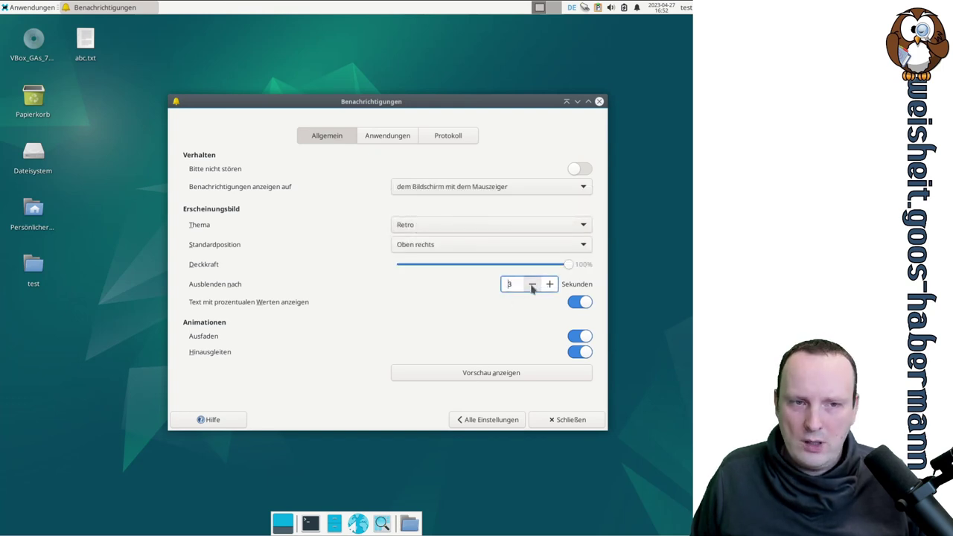
# - Set Ausblenden nach to 2 seconds and Thema to Default, testing them with preview notifications
pyautogui.click(533, 286)
pyautogui.click(417, 225)
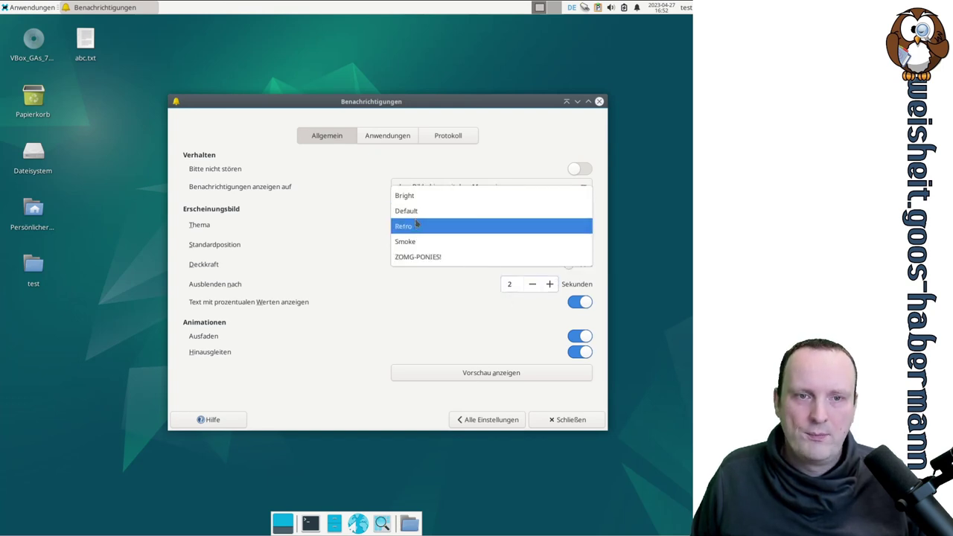
pyautogui.click(417, 225)
pyautogui.click(429, 232)
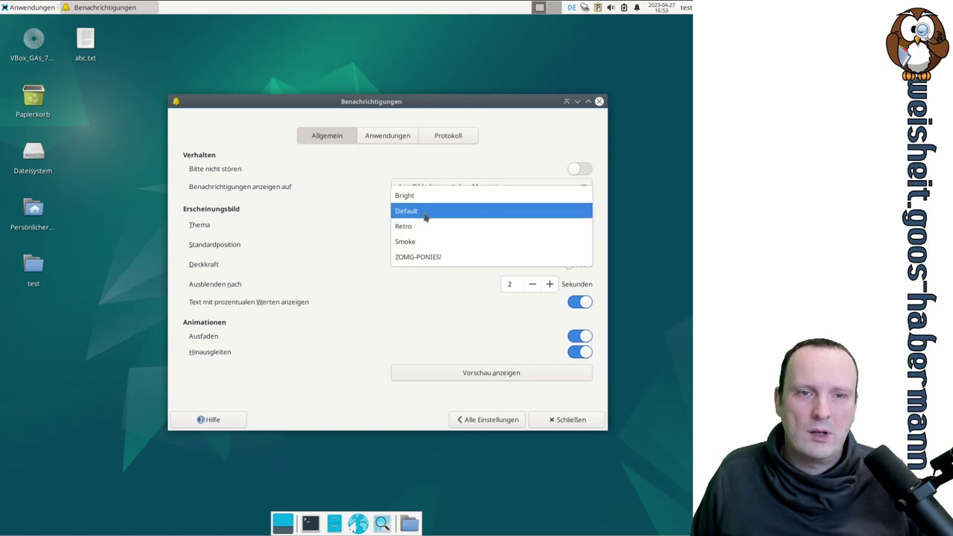
pyautogui.click(424, 213)
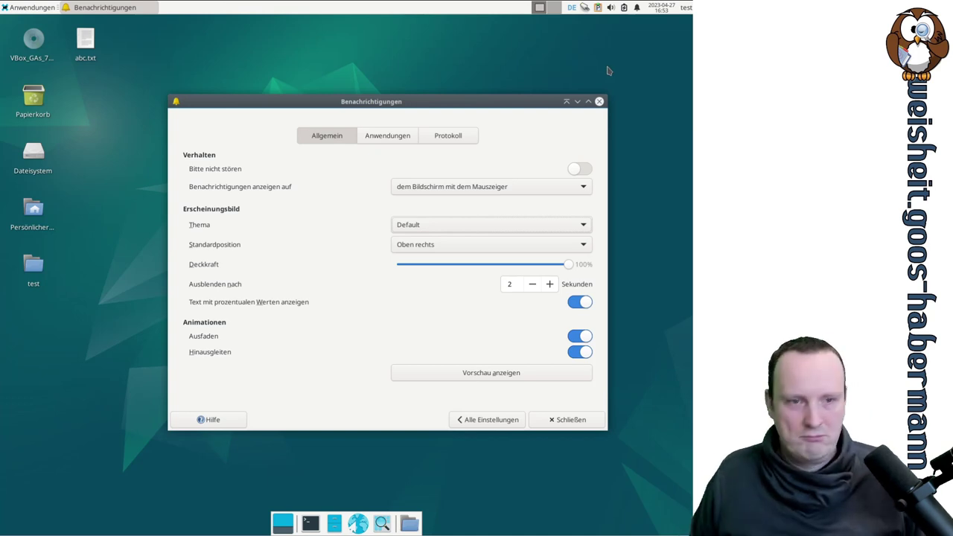
pyautogui.click(545, 377)
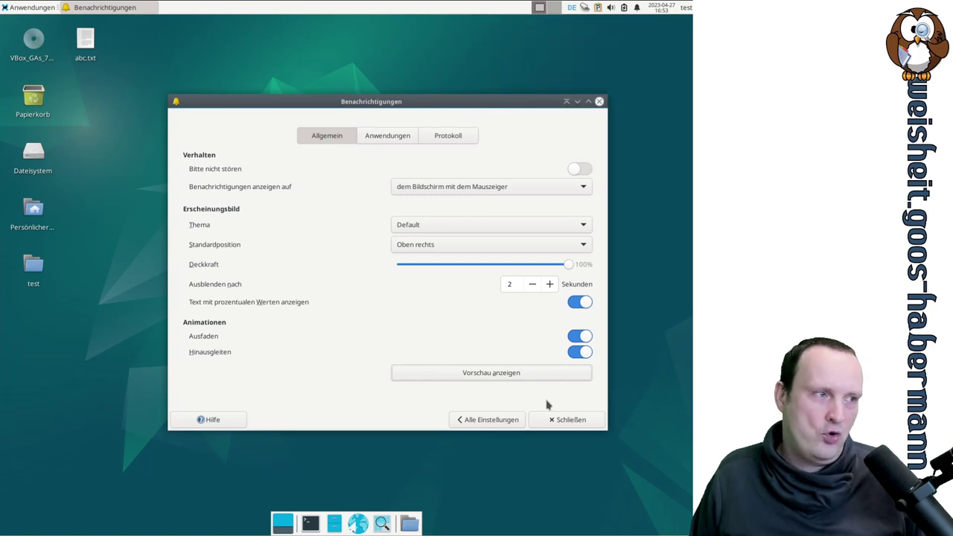
pyautogui.click(526, 373)
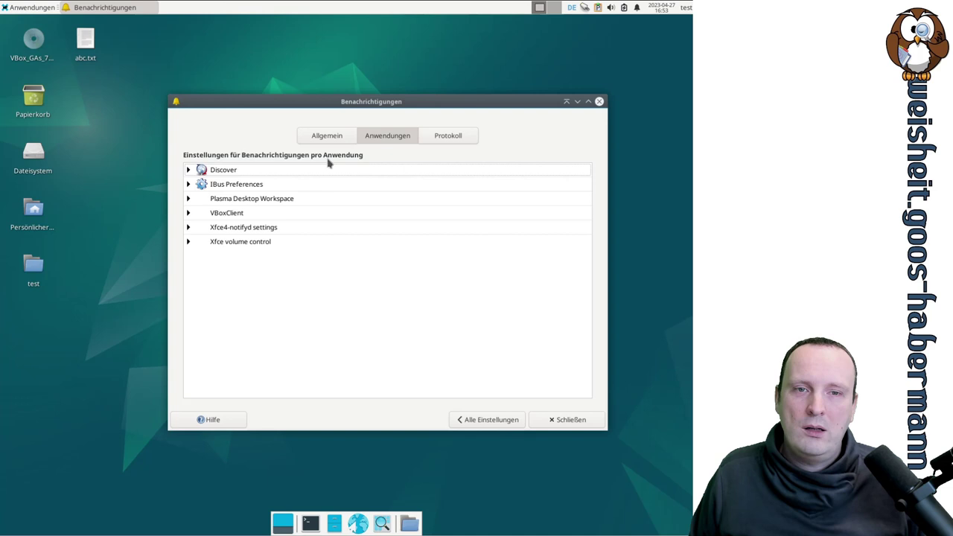
# - Examine the notification options of every listed application from Discover to Xfce volume control, and open the notification log
pyautogui.click(181, 173)
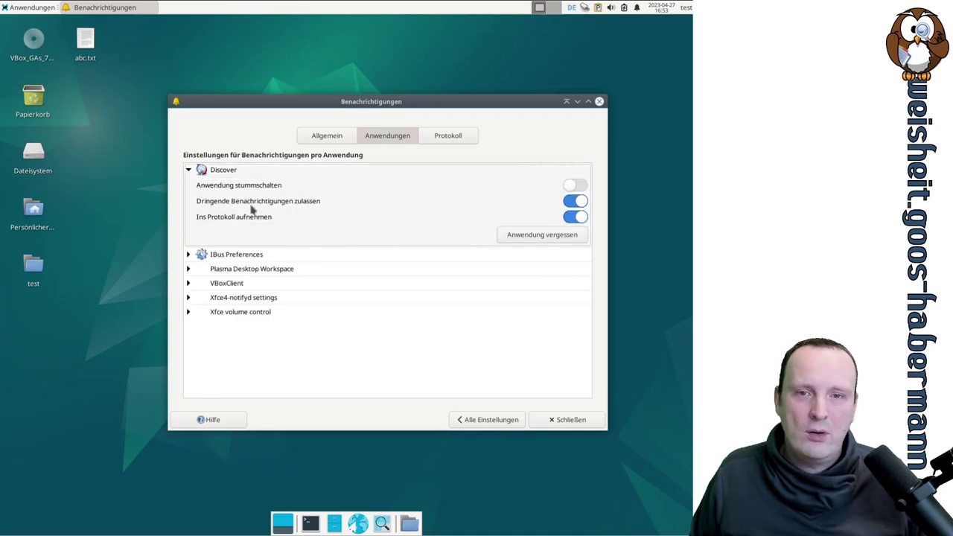
pyautogui.click(189, 255)
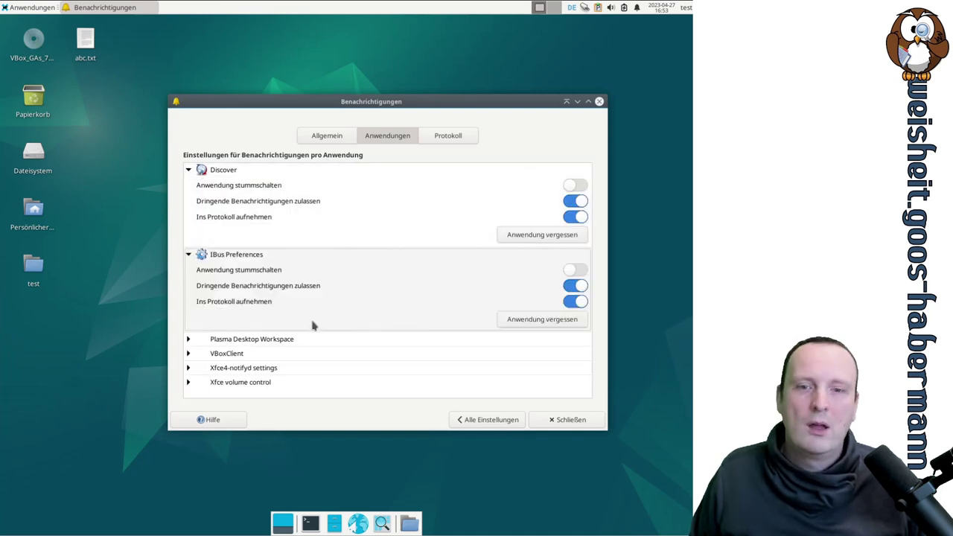
pyautogui.click(192, 340)
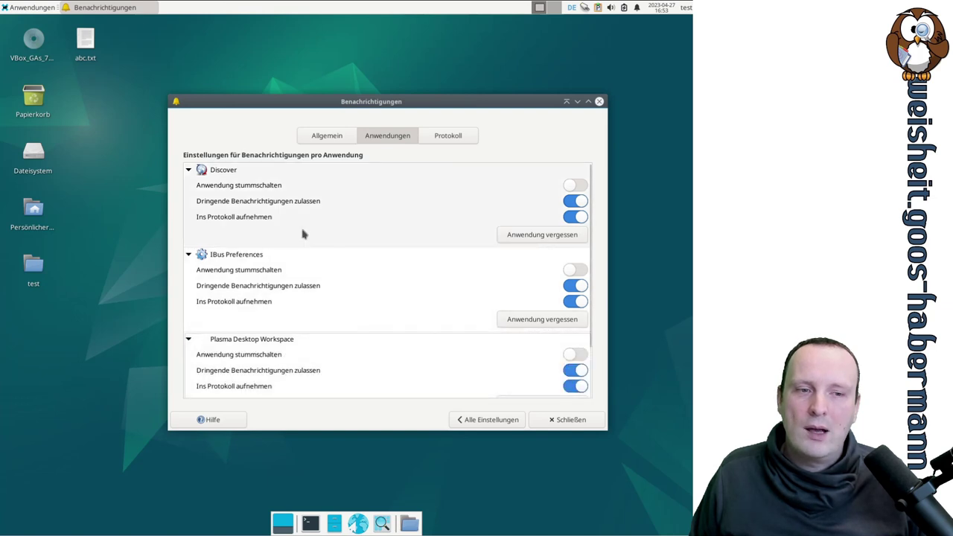
pyautogui.scroll(-2, 302, 234)
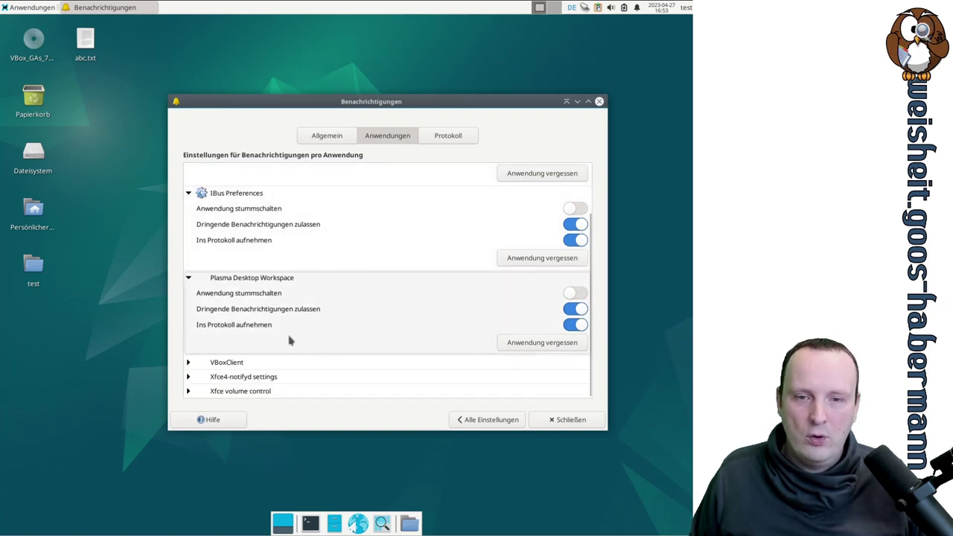
pyautogui.click(188, 362)
pyautogui.scroll(-2, 295, 342)
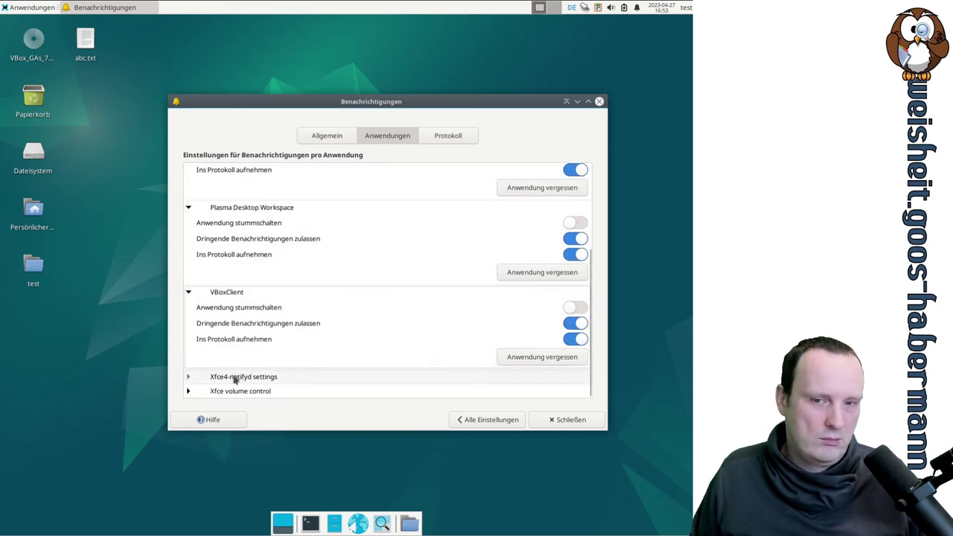
pyautogui.click(290, 376)
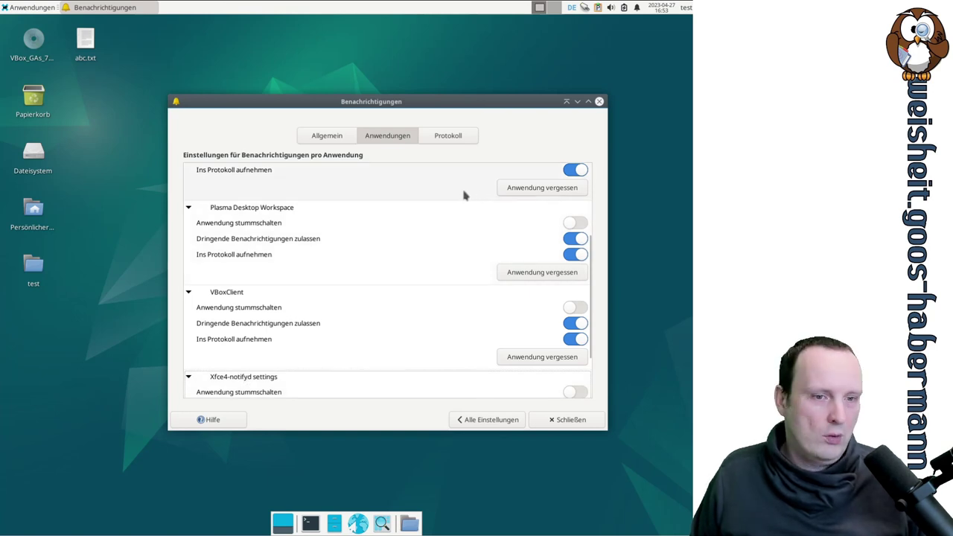
pyautogui.scroll(-2, 463, 195)
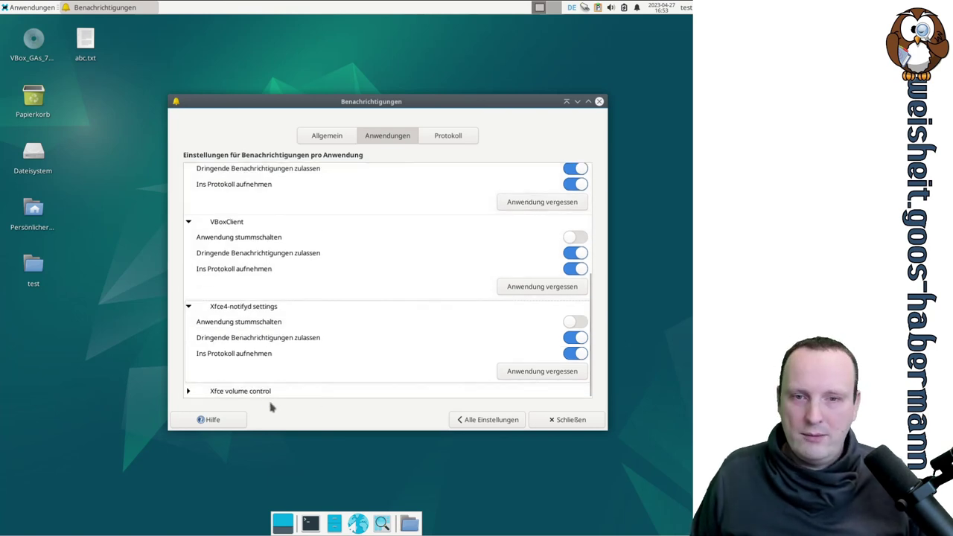
pyautogui.click(193, 393)
pyautogui.scroll(-2, 415, 264)
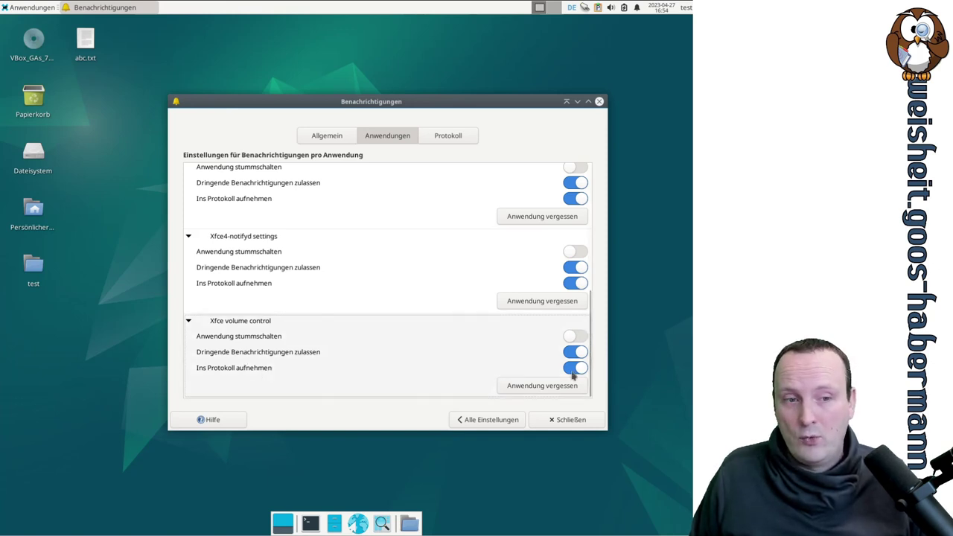
pyautogui.scroll(2, 511, 363)
pyautogui.scroll(3, 511, 364)
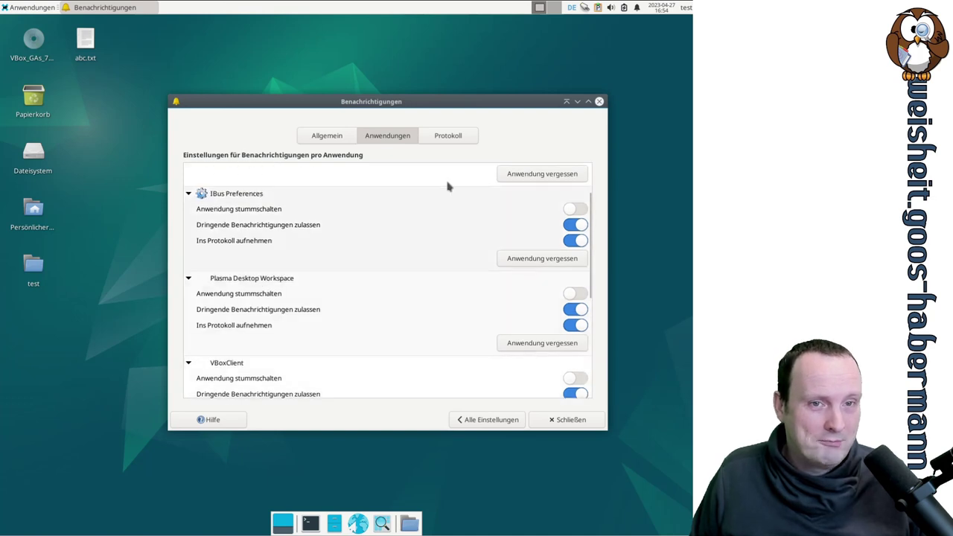
pyautogui.click(448, 136)
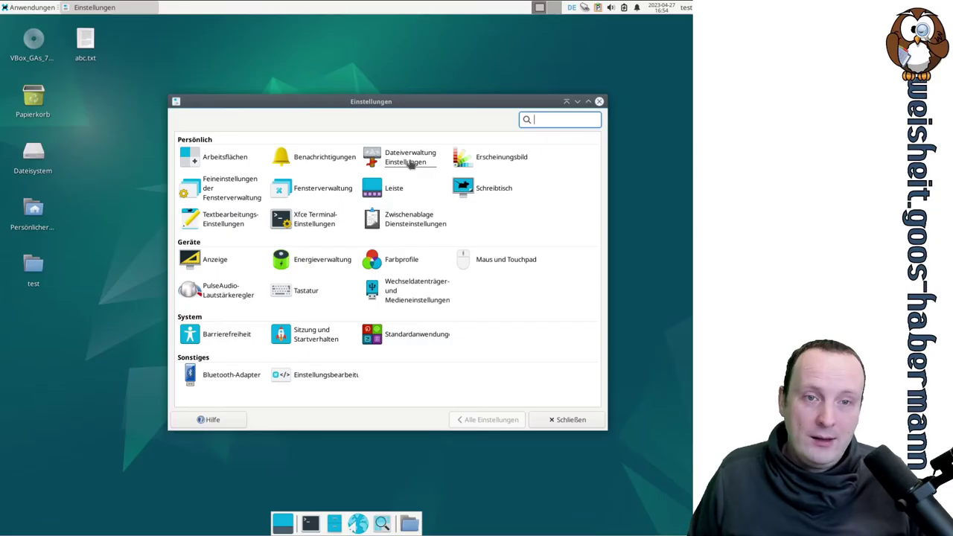
# - Open Dateiverwaltung Einstellungen and review the choices for Neue Fenster öffnen mit, keeping Zuletzt aktiver Ansicht
pyautogui.click(409, 164)
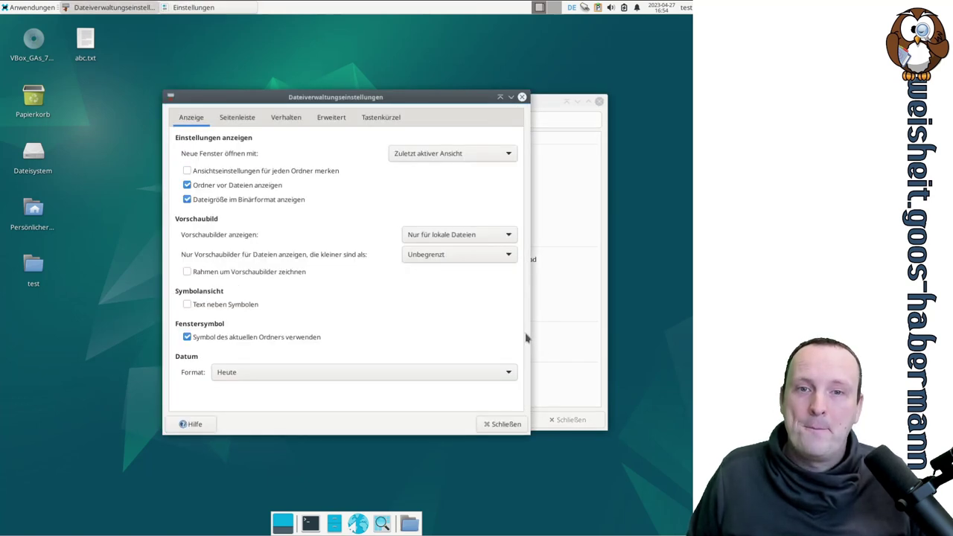
pyautogui.click(428, 153)
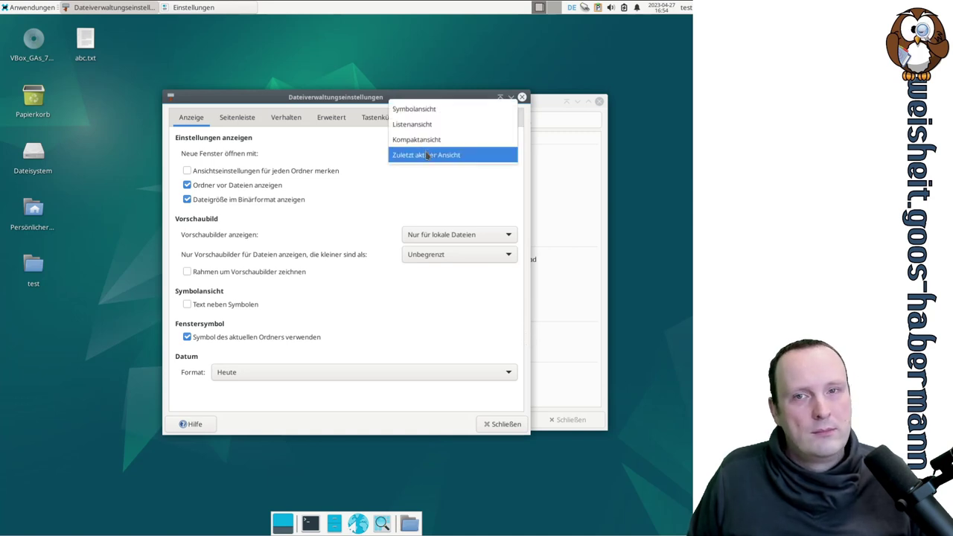
pyautogui.click(427, 155)
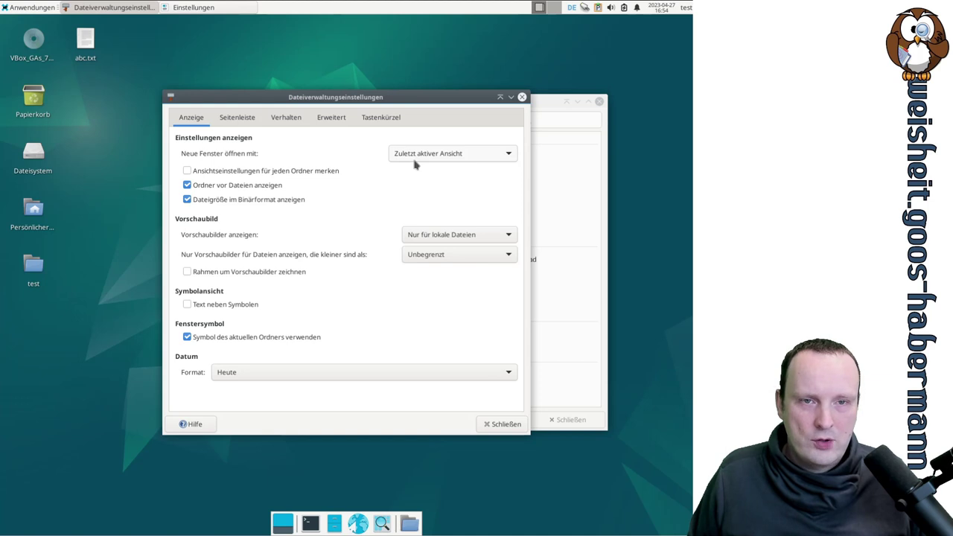
# - Open the home folder, move the file manager settings aside and set Neue Fenster öffnen mit to Listenansicht
pyautogui.doubleClick(34, 212)
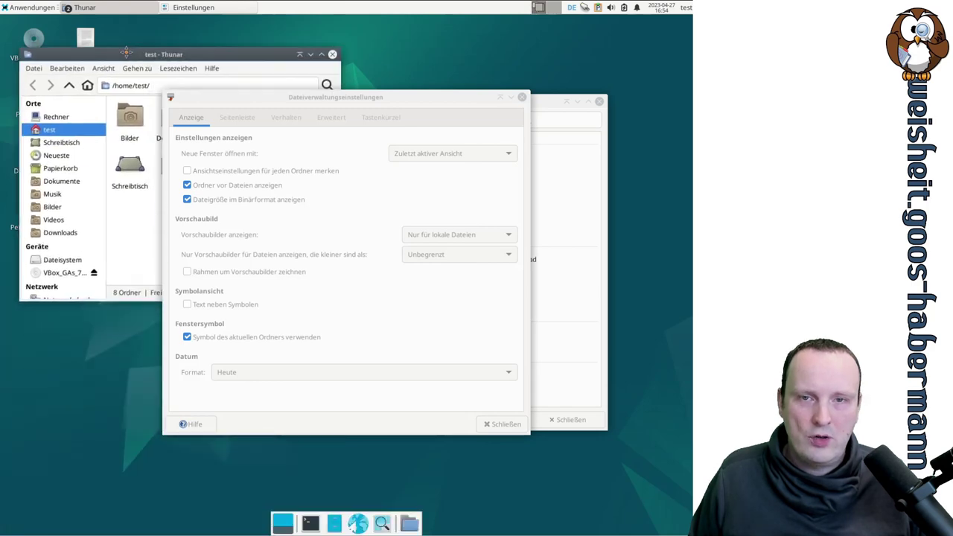
pyautogui.moveTo(257, 106); pyautogui.dragTo(397, 173)
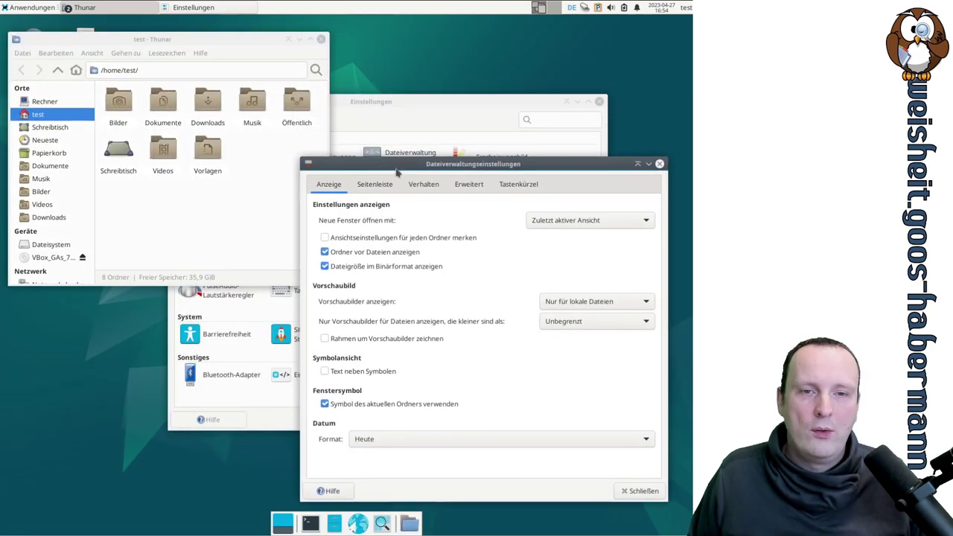
pyautogui.click(542, 222)
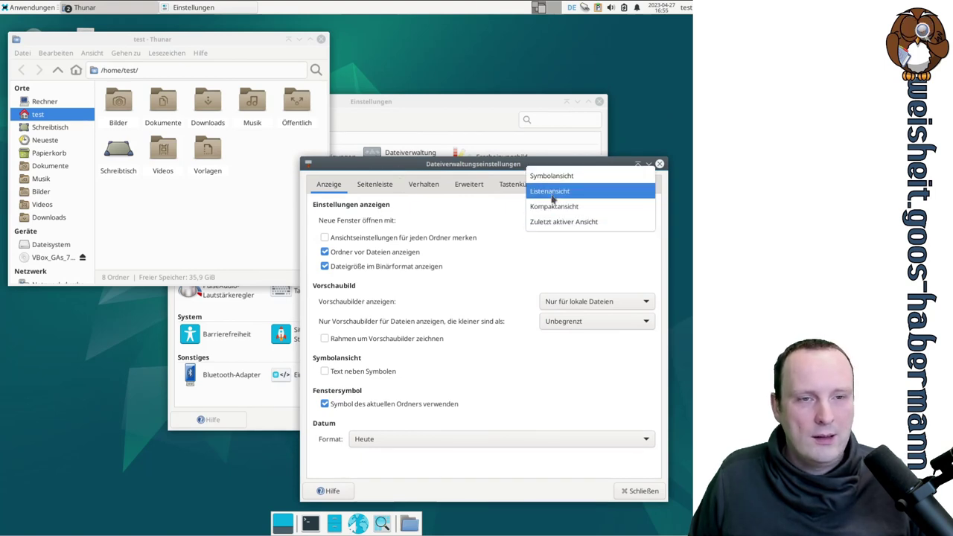
pyautogui.click(552, 195)
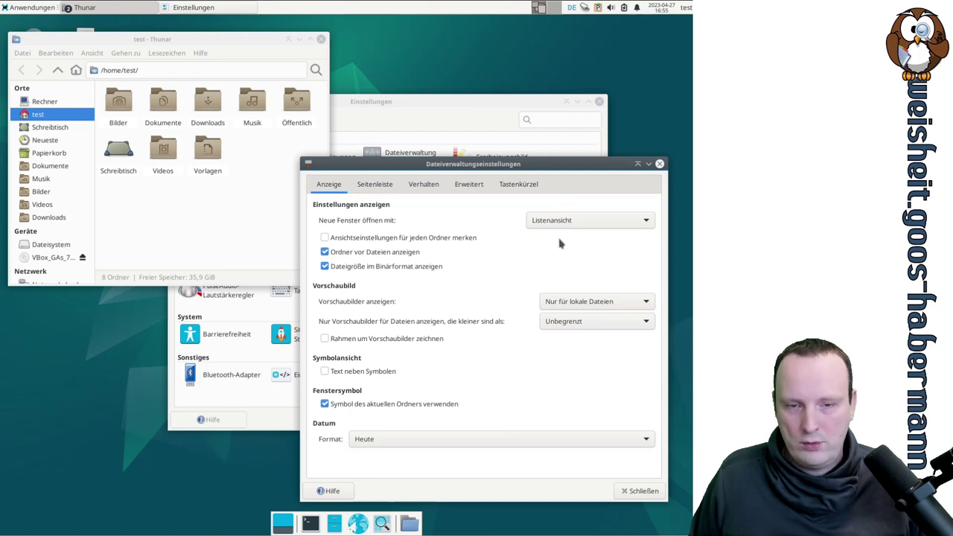
# - Close and reopen the home folder to check the list view, moving its window clear of the settings
pyautogui.click(322, 39)
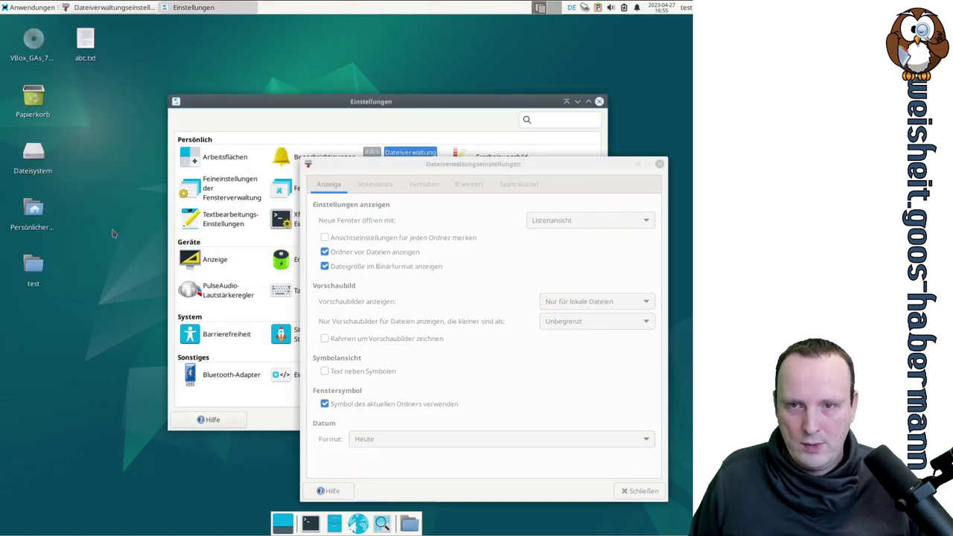
pyautogui.doubleClick(30, 212)
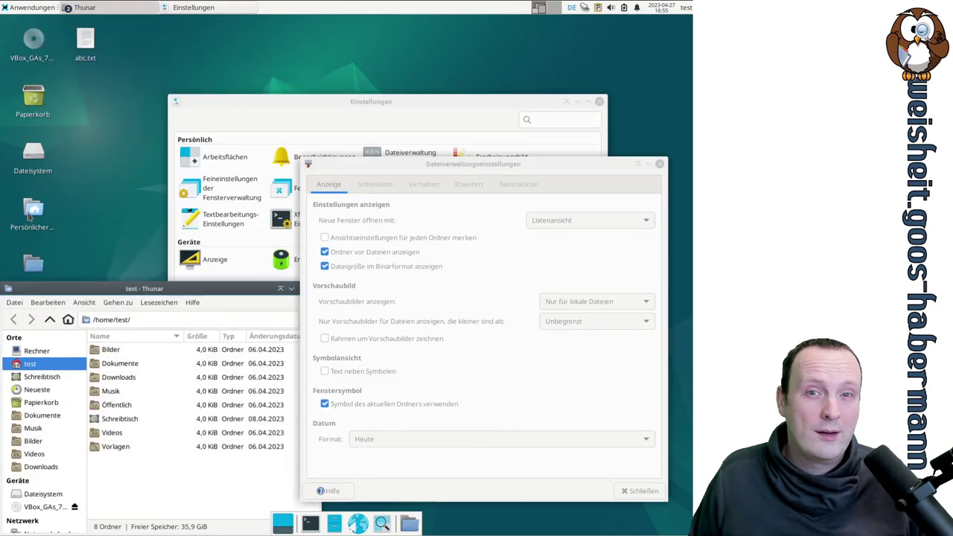
pyautogui.moveTo(176, 287); pyautogui.dragTo(173, 24)
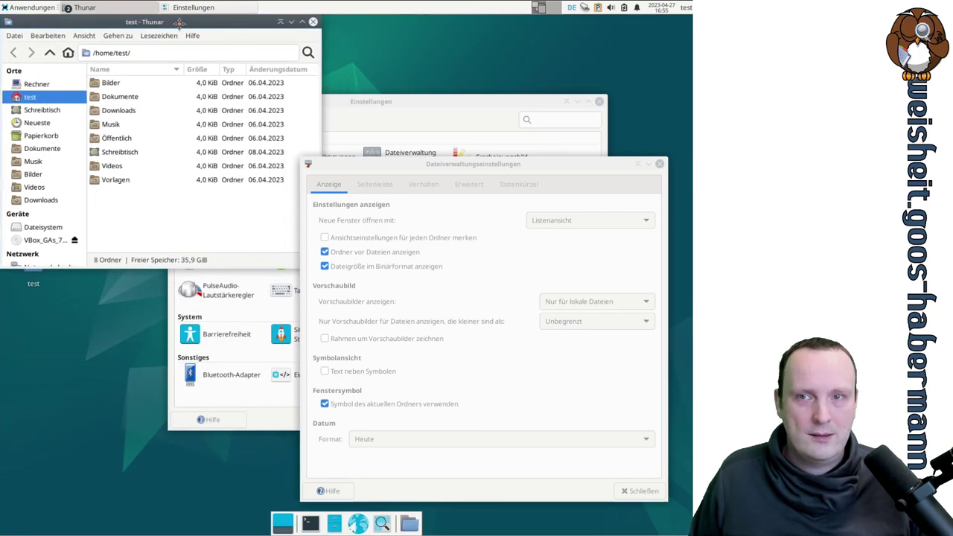
# - Return to the file manager settings and set Neue Fenster öffnen mit to Kompaktansicht
pyautogui.click(496, 169)
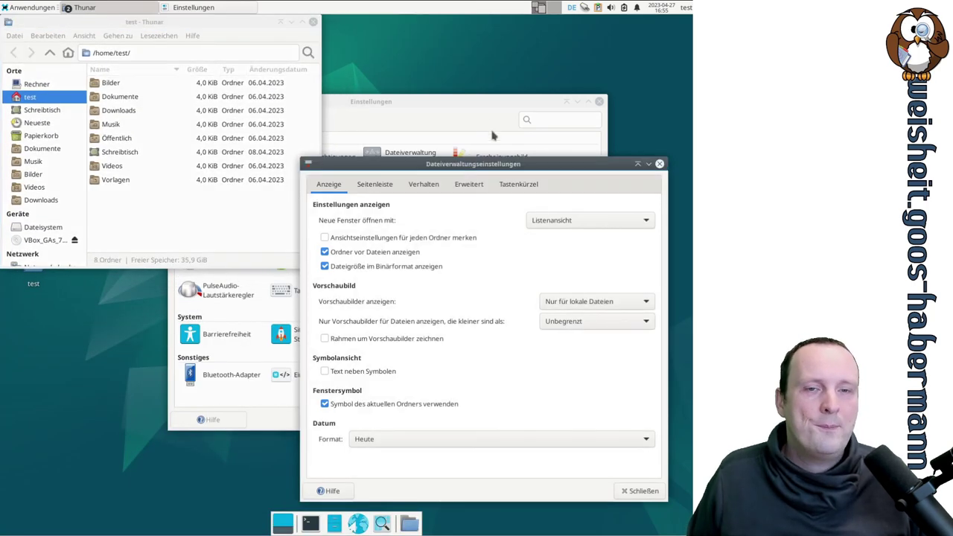
pyautogui.click(460, 107)
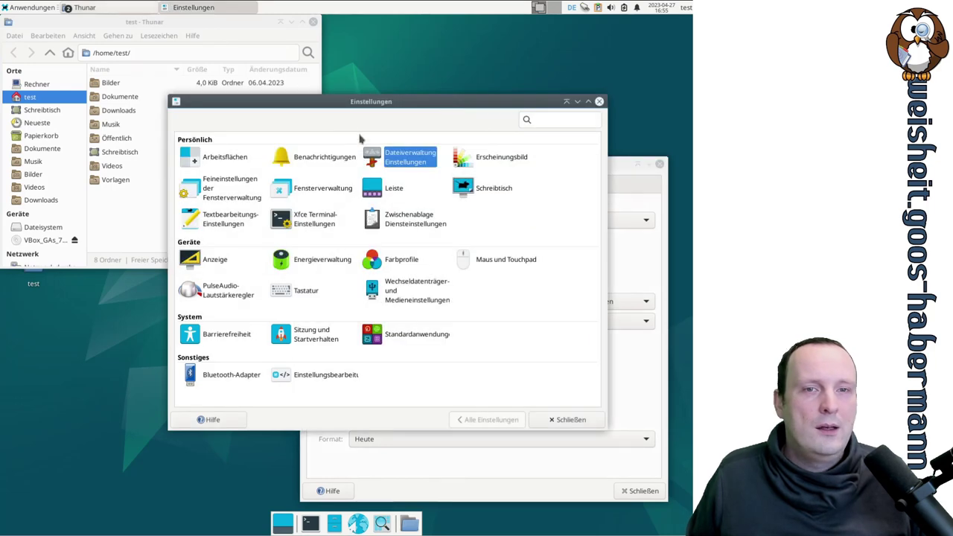
pyautogui.click(612, 168)
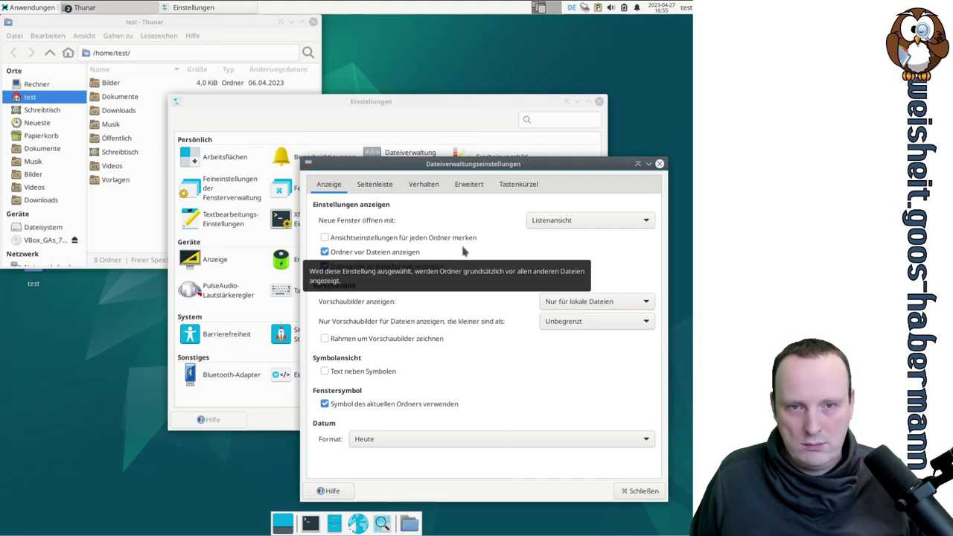
pyautogui.click(574, 225)
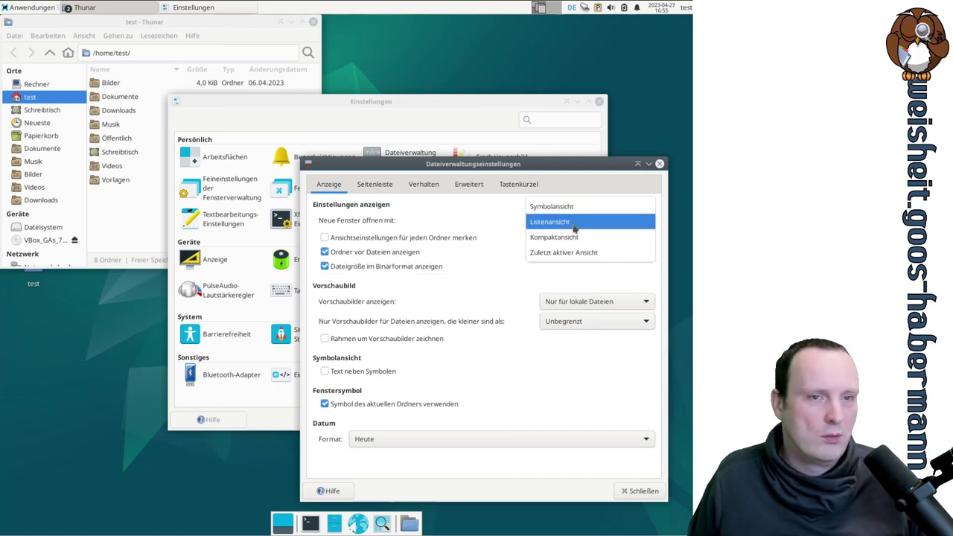
pyautogui.click(575, 223)
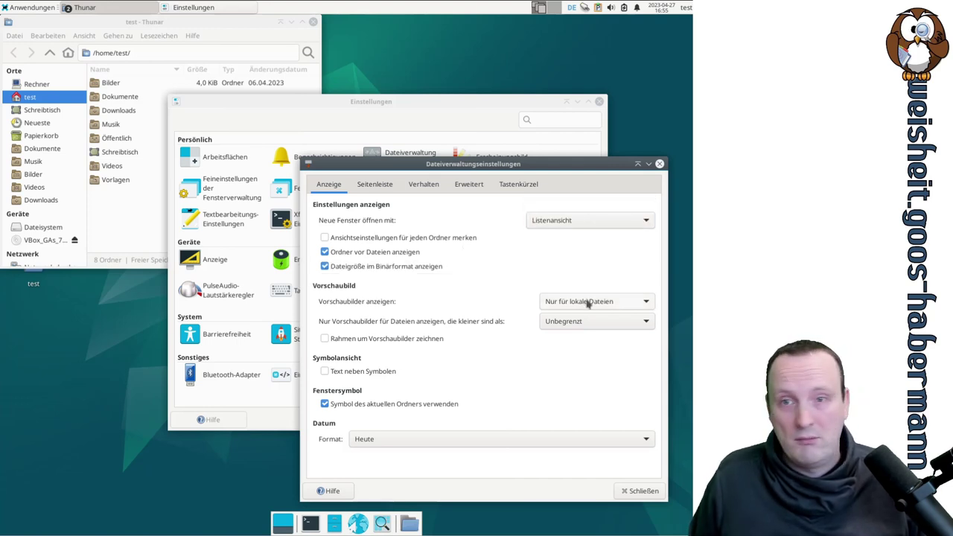
pyautogui.click(581, 220)
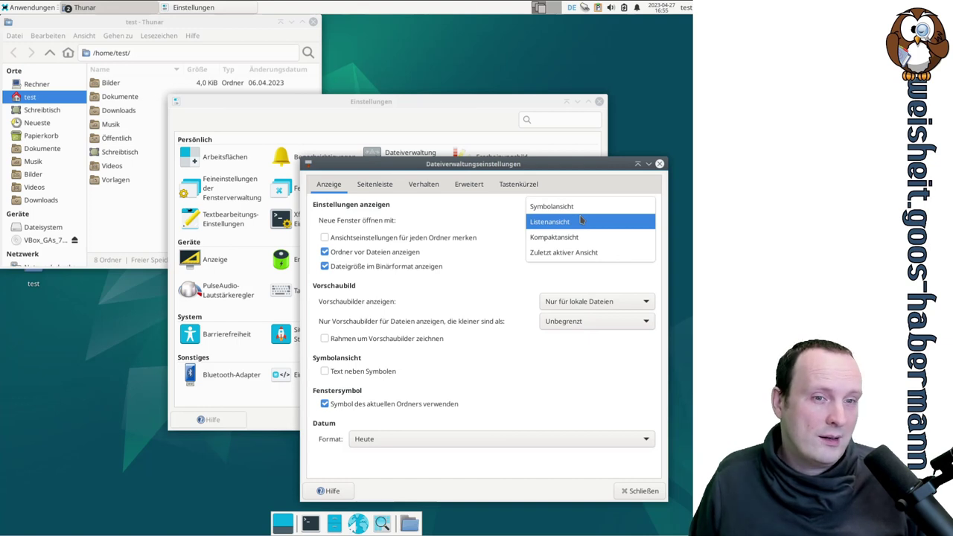
pyautogui.click(584, 237)
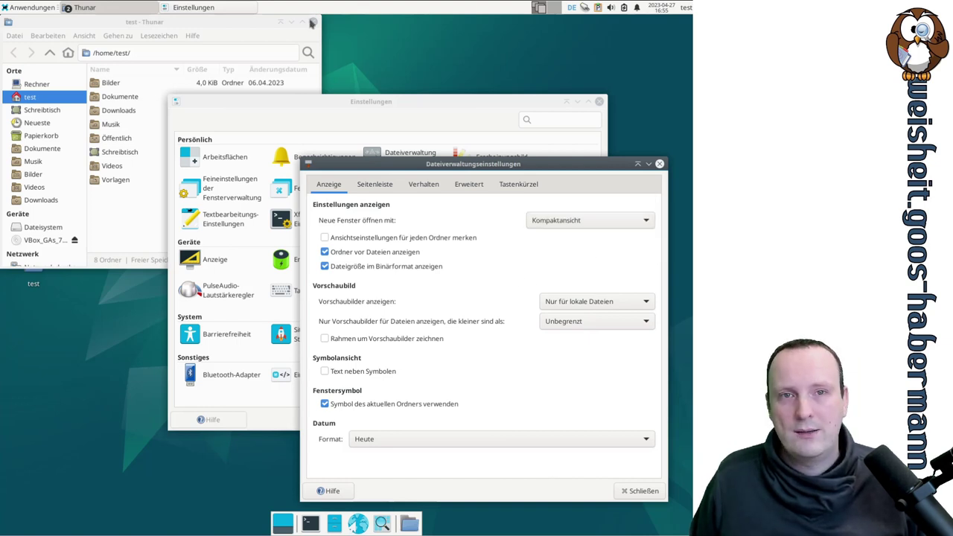
# - Reopen the home folder to check the compact view, and close its window
pyautogui.click(312, 23)
pyautogui.doubleClick(33, 212)
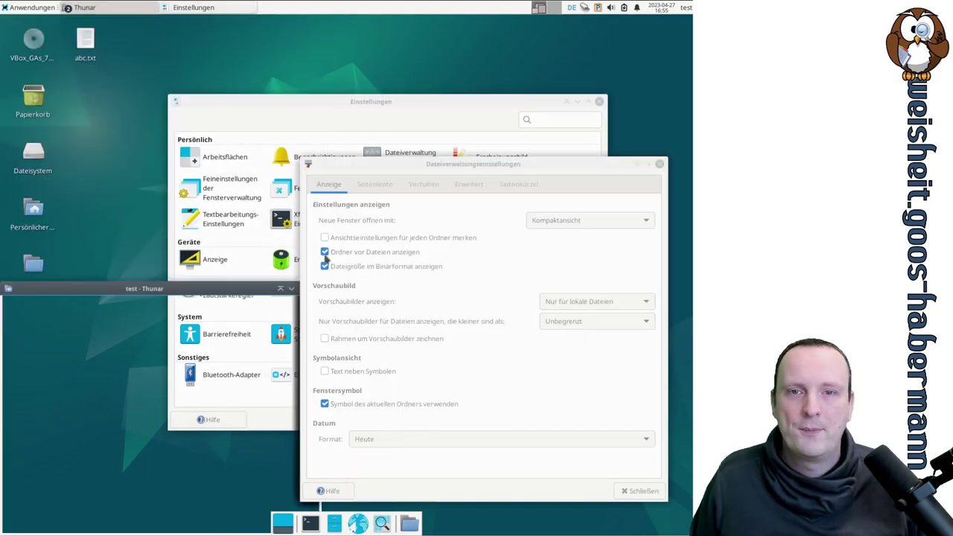
pyautogui.moveTo(205, 225); pyautogui.dragTo(220, 53)
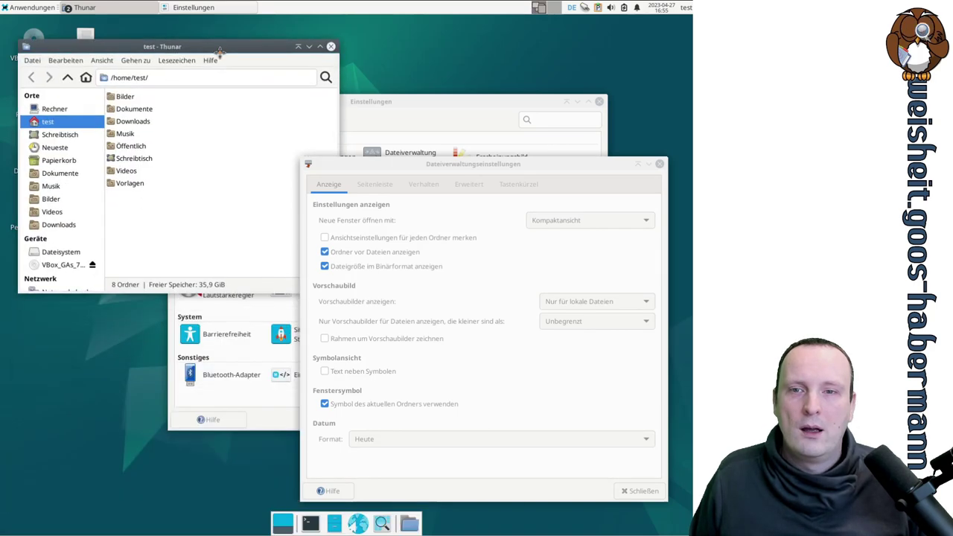
pyautogui.click(330, 46)
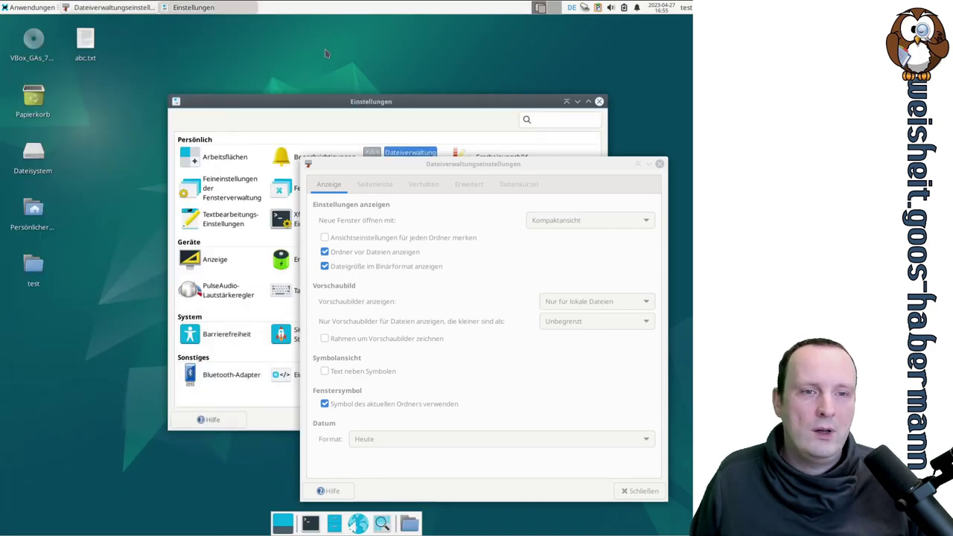
# - Set Neue Fenster öffnen mit to Listenansicht, then reopen the home folder and move its window clear of the settings
pyautogui.click(568, 221)
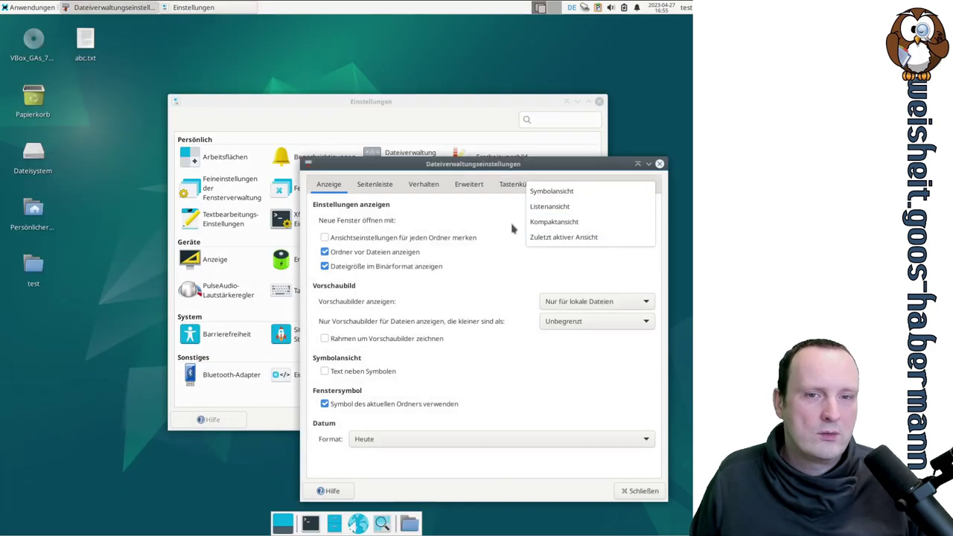
pyautogui.click(568, 215)
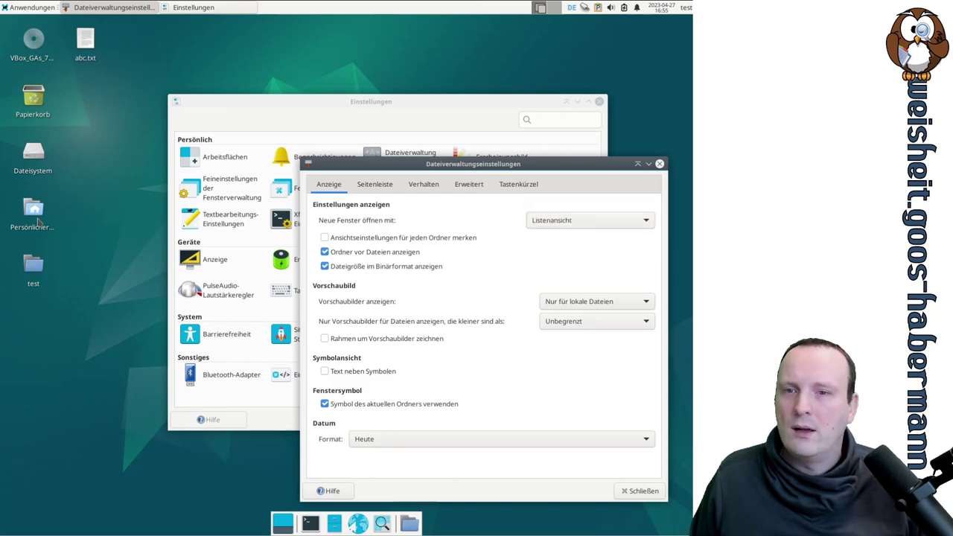
pyautogui.click(36, 214)
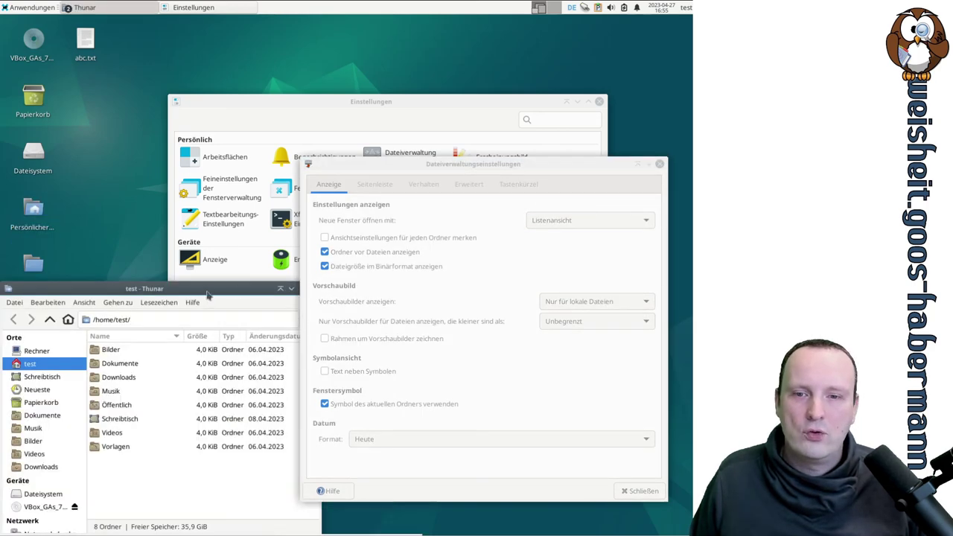
pyautogui.moveTo(208, 295); pyautogui.dragTo(200, 24)
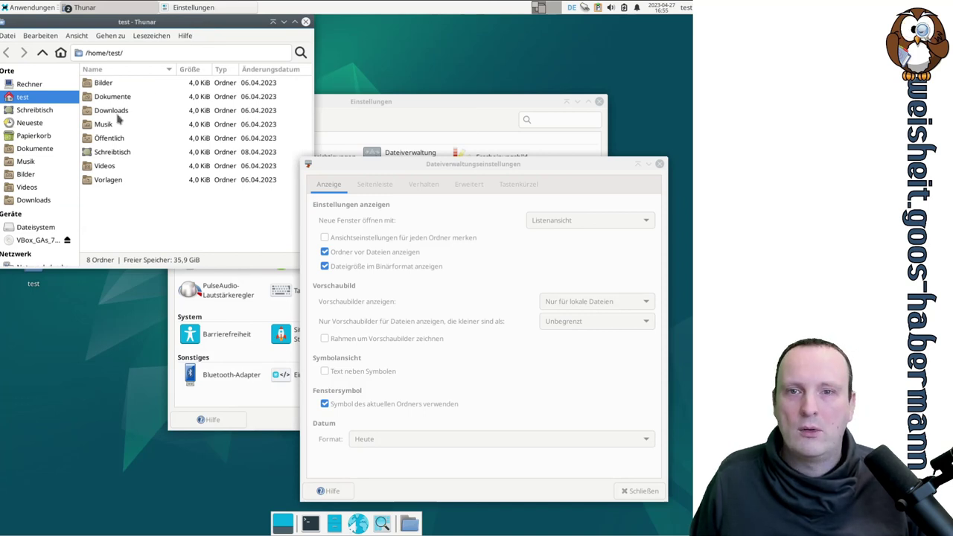
# - Browse the home folder's Downloads, Dokumente and Schreibtisch subfolders in list view, ending in Schreibtisch
pyautogui.doubleClick(118, 112)
pyautogui.click(43, 52)
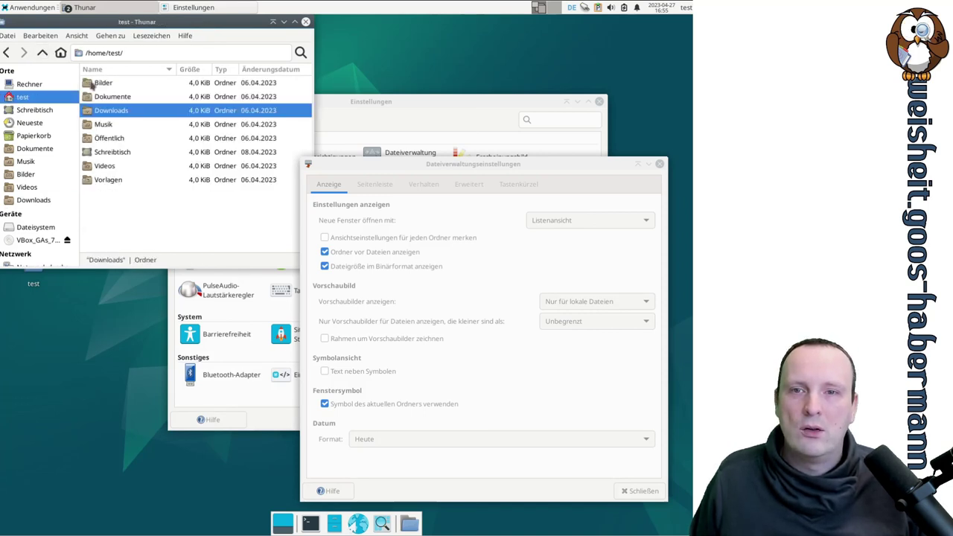
pyautogui.doubleClick(131, 95)
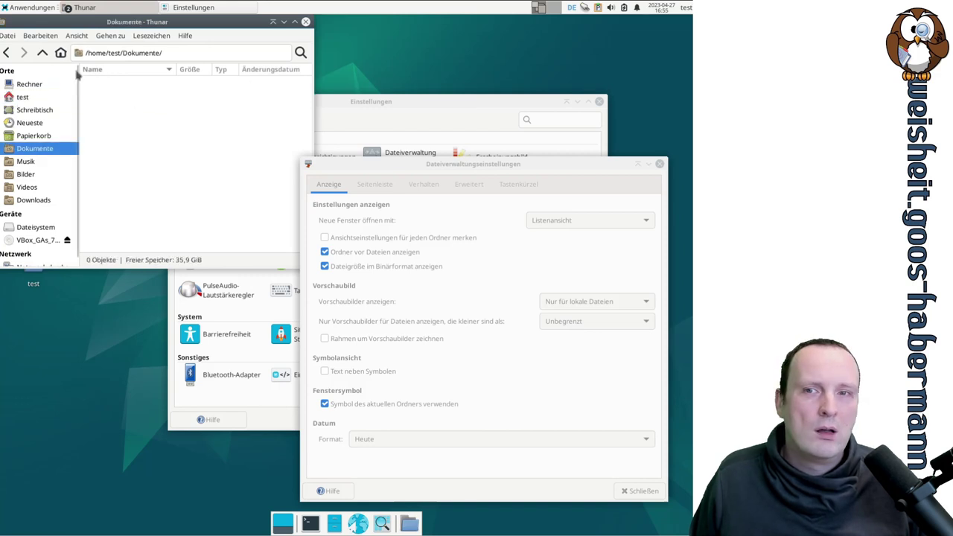
pyautogui.click(42, 52)
pyautogui.doubleClick(128, 152)
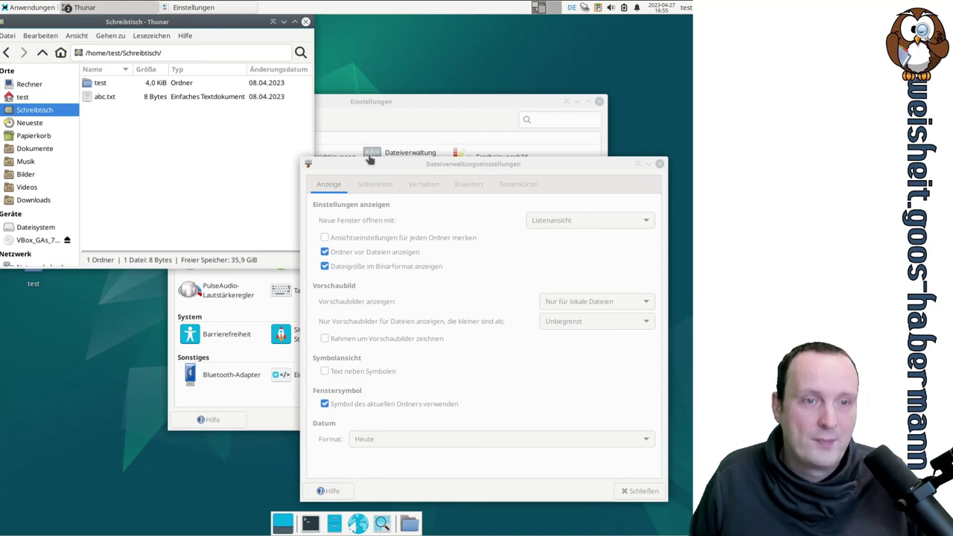
# - Toggle Ordner vor Dateien anzeigen off and on to compare the sorting in the Schreibtisch folder, leaving it enabled
pyautogui.click(452, 167)
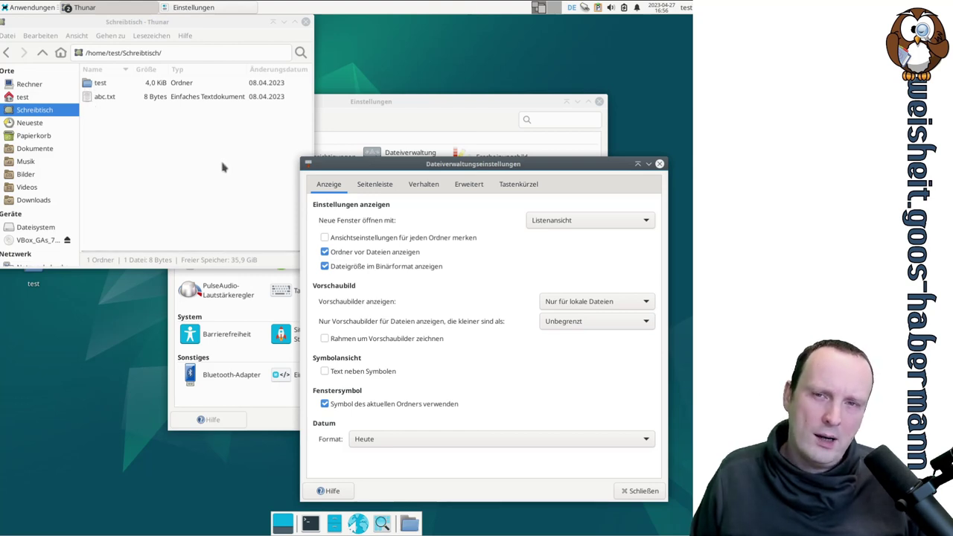
pyautogui.click(325, 251)
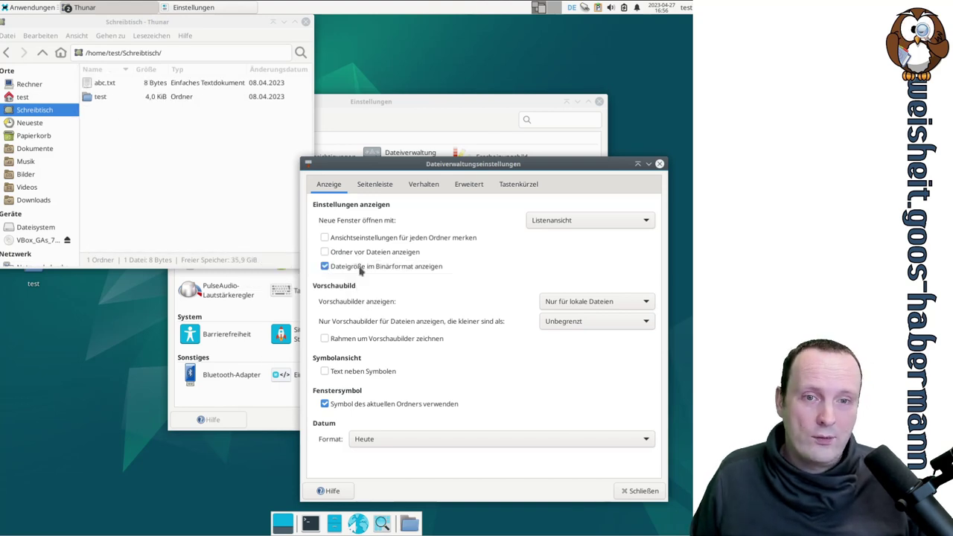
pyautogui.click(358, 253)
pyautogui.click(357, 253)
pyautogui.click(358, 254)
pyautogui.click(358, 254)
pyautogui.click(359, 254)
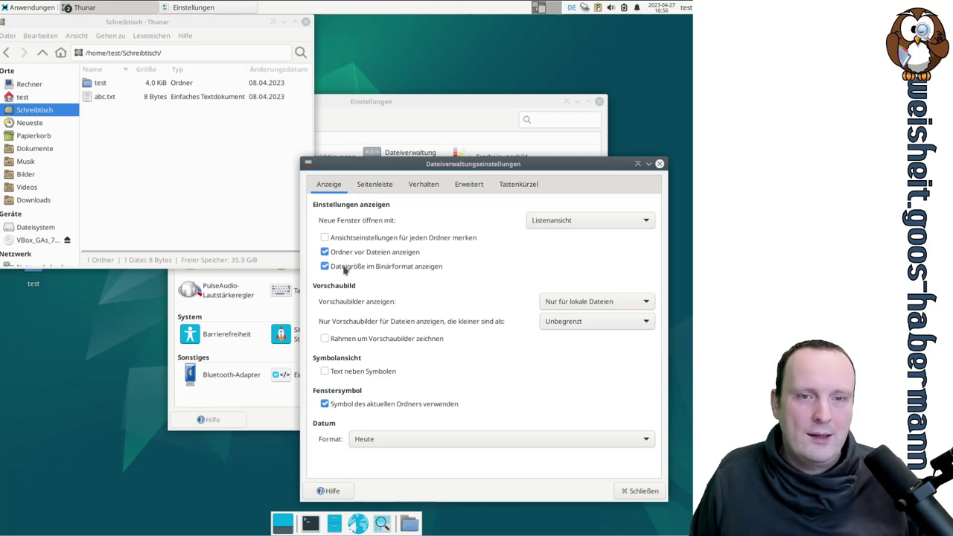
# - Toggle Dateigröße im Binärformat anzeigen off and on to compare the sizes in the Schreibtisch folder, leaving it enabled
pyautogui.moveTo(380, 273)
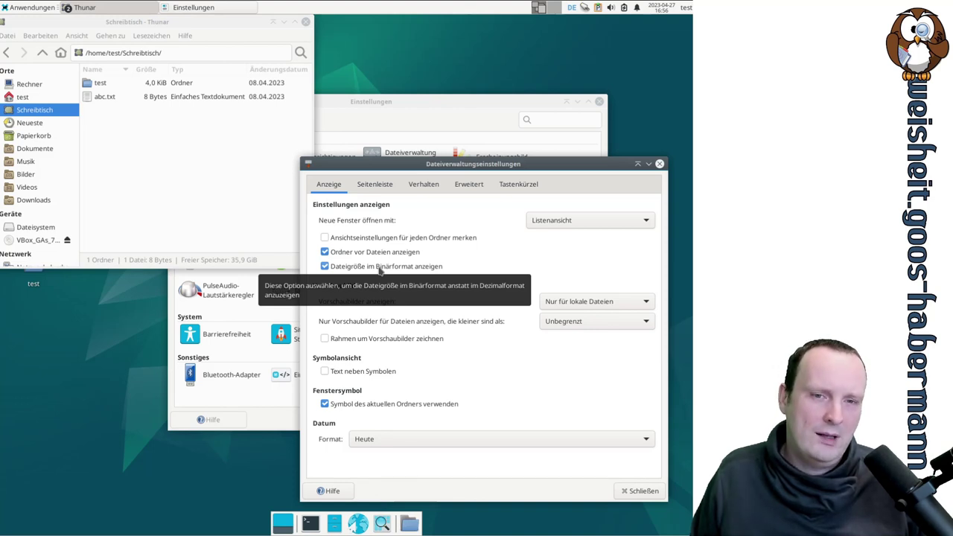
pyautogui.click(207, 196)
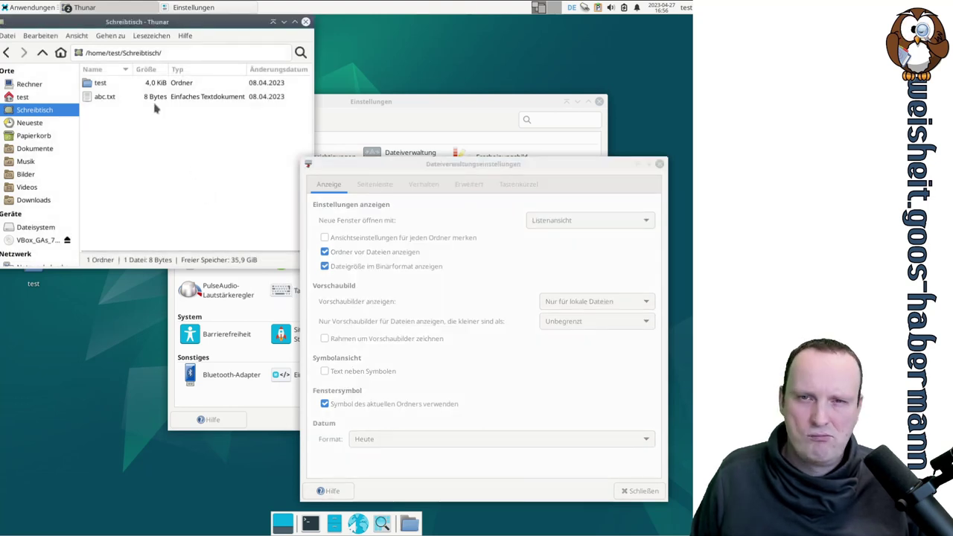
pyautogui.click(324, 266)
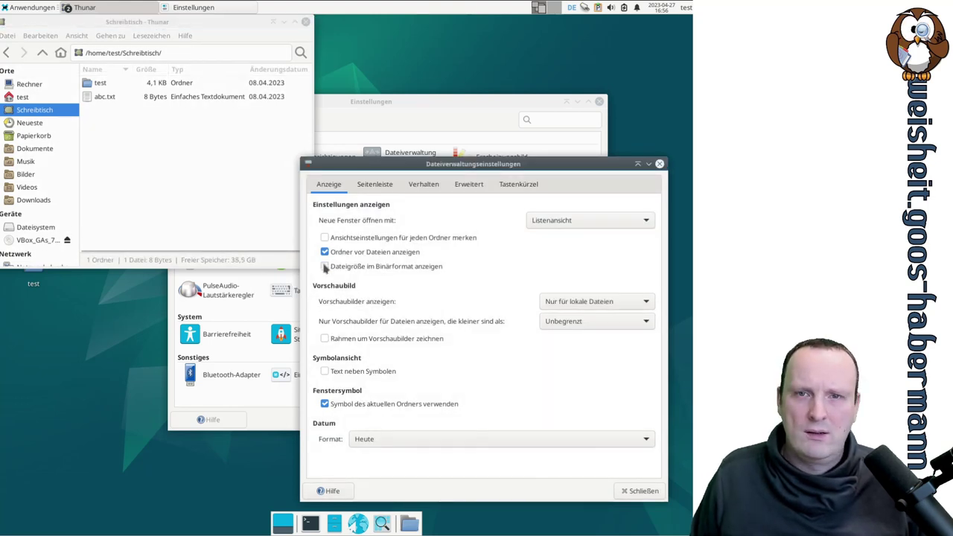
pyautogui.click(325, 267)
pyautogui.click(324, 266)
pyautogui.click(325, 267)
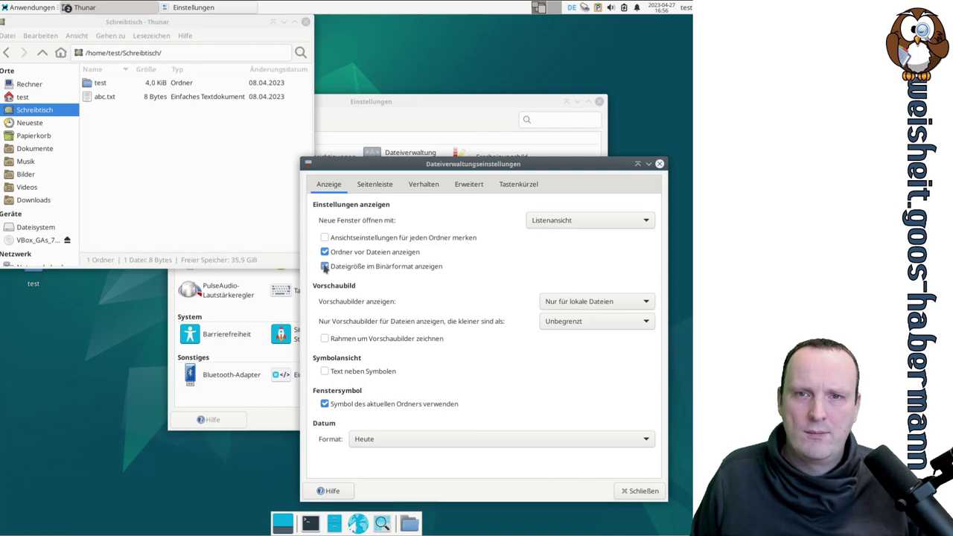
pyautogui.click(324, 266)
pyautogui.click(324, 266)
pyautogui.click(324, 266)
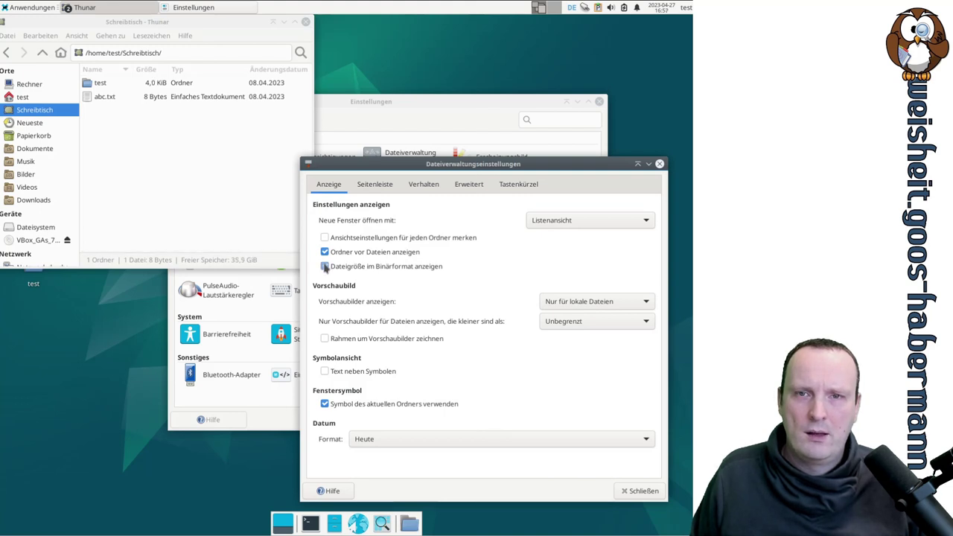
pyautogui.click(325, 267)
pyautogui.click(325, 267)
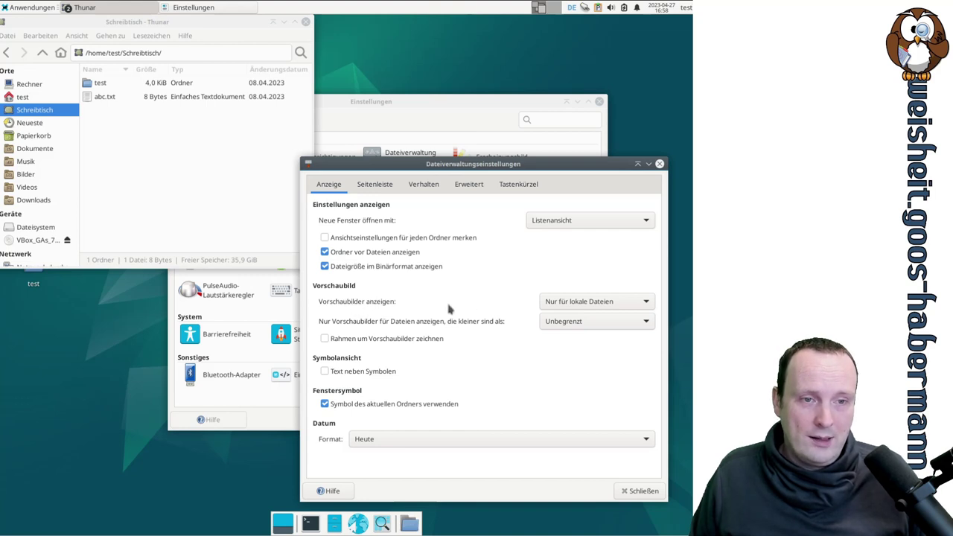
# - Try Immer for Vorschaubilder anzeigen, then set it back to Nur für lokale Dateien
pyautogui.click(566, 305)
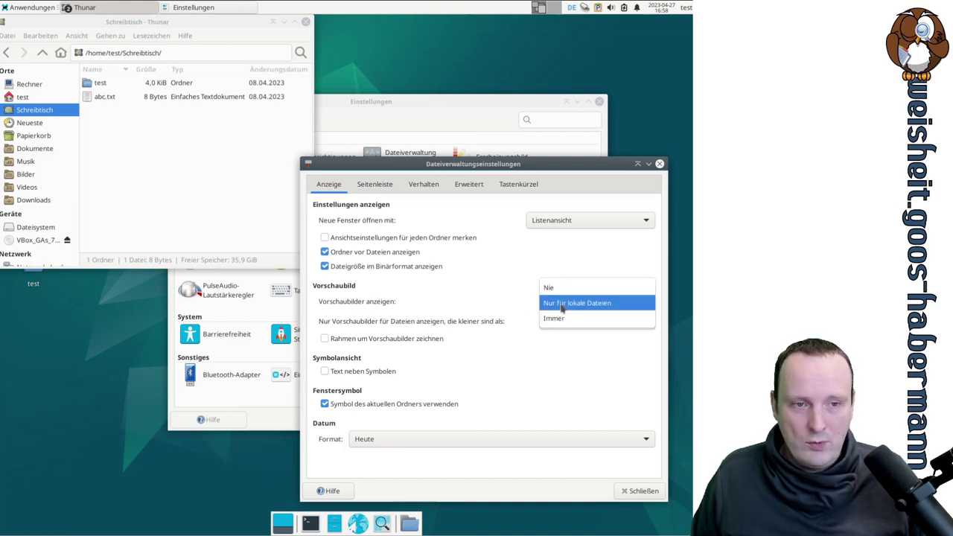
pyautogui.click(570, 319)
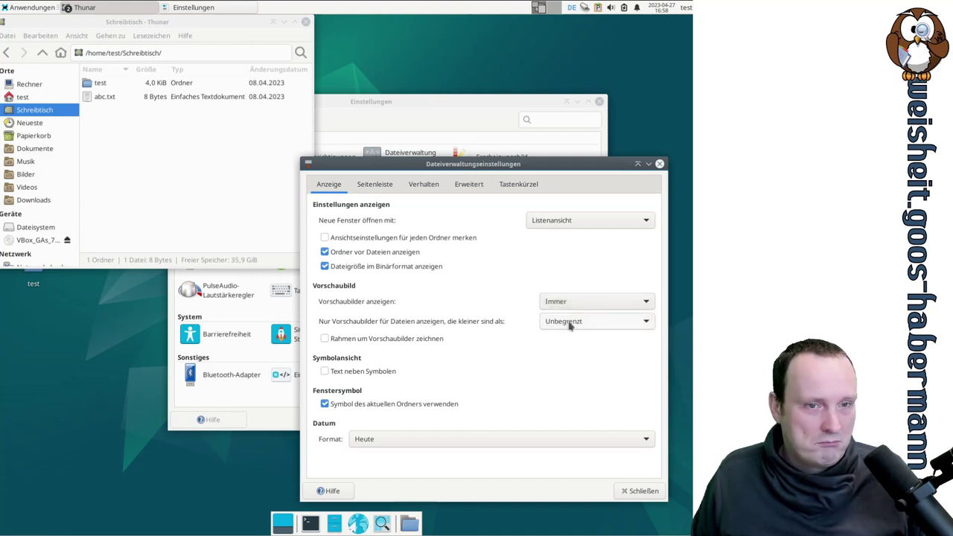
pyautogui.click(570, 301)
pyautogui.click(579, 287)
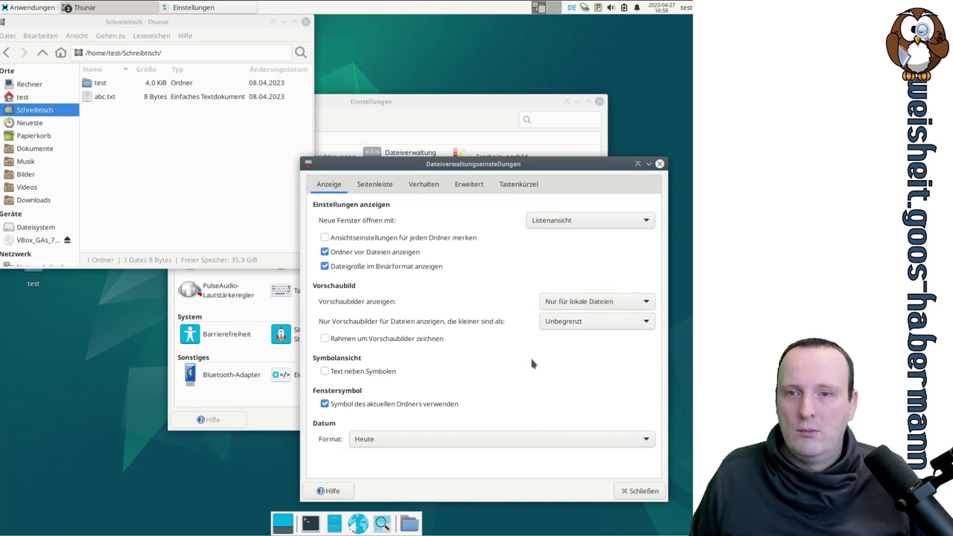
# - Look over the folder window's sidebar and the available thumbnail file size limits, keeping Unbegrenzt
pyautogui.scroll(-1, 48, 171)
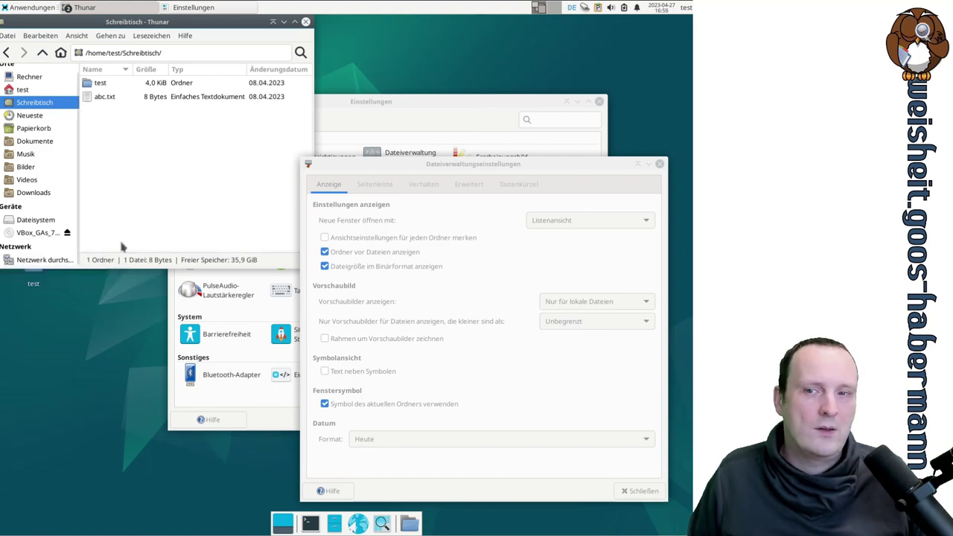
pyautogui.click(513, 325)
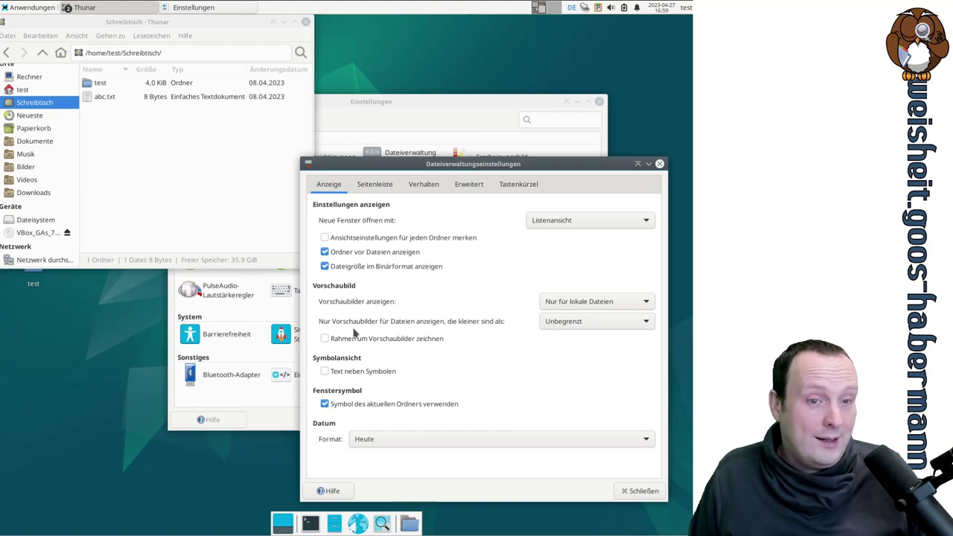
pyautogui.click(600, 325)
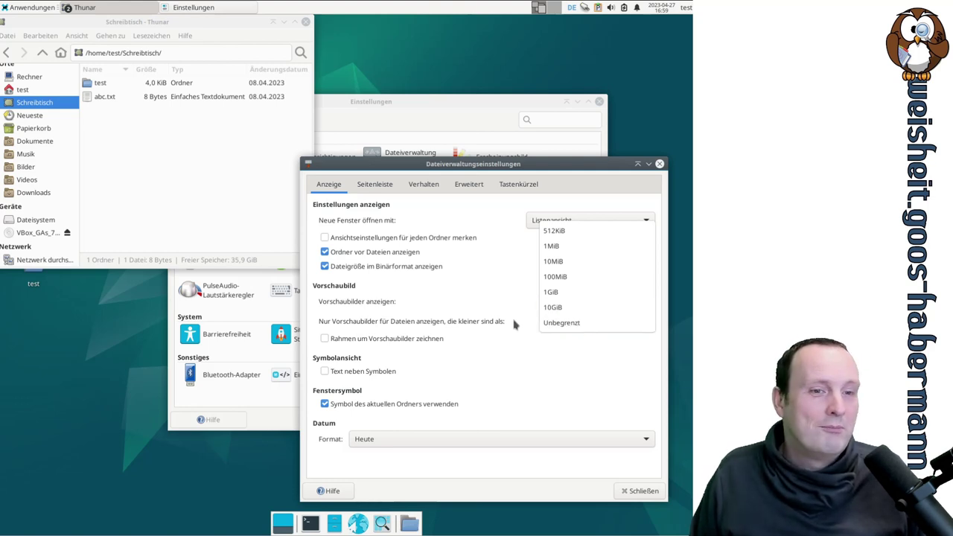
pyautogui.click(553, 324)
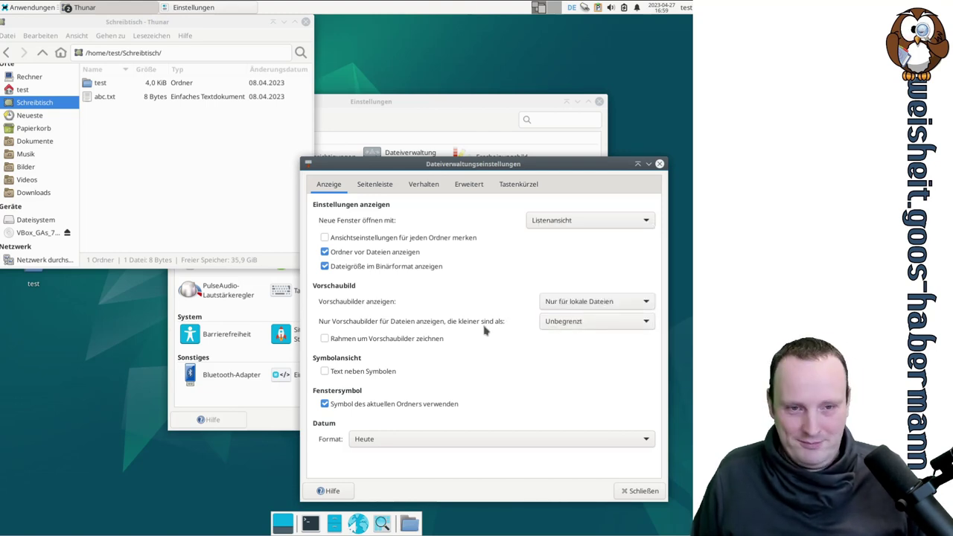
# - Enable Rahmen um Vorschaubilder zeichnen, check it on the test folder and abc.txt in Schreibtisch, and disable it again
pyautogui.click(397, 342)
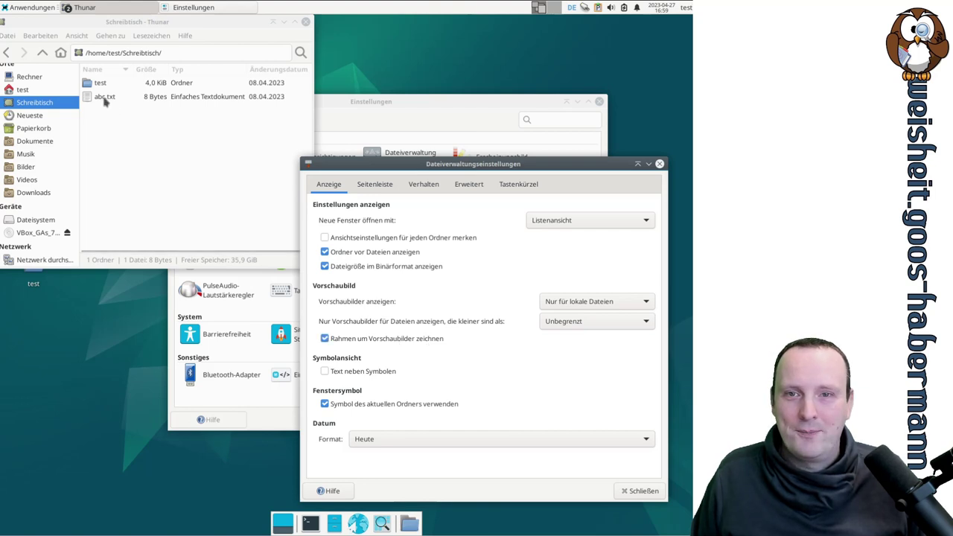
pyautogui.click(101, 100)
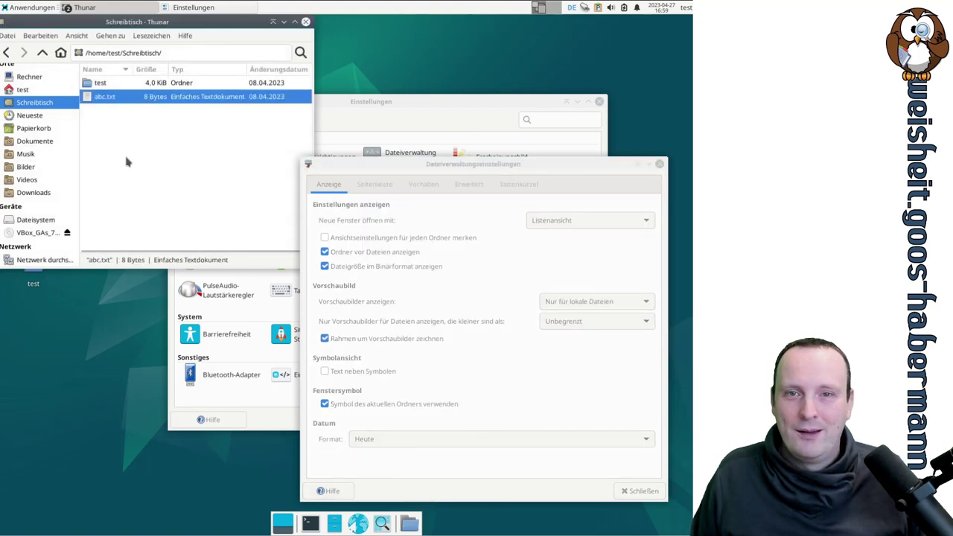
pyautogui.click(101, 84)
pyautogui.click(104, 98)
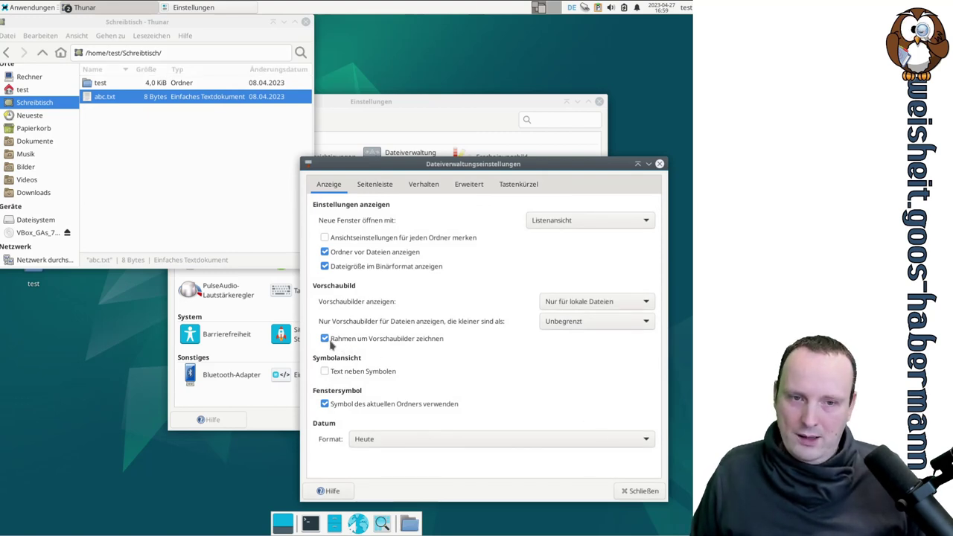
pyautogui.click(327, 340)
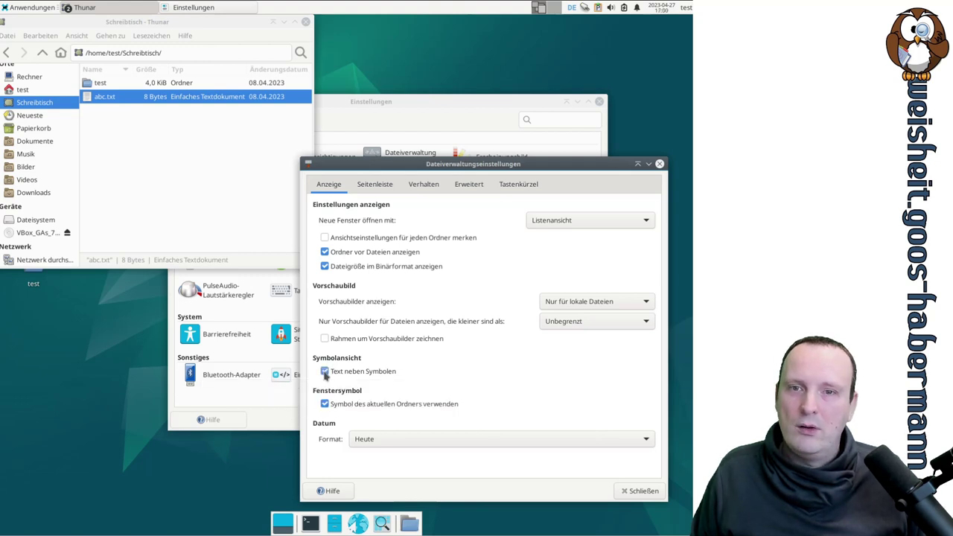
# - Check the test folder inside Schreibtisch, then set Neue Fenster öffnen mit to Symbolansicht
pyautogui.doubleClick(99, 83)
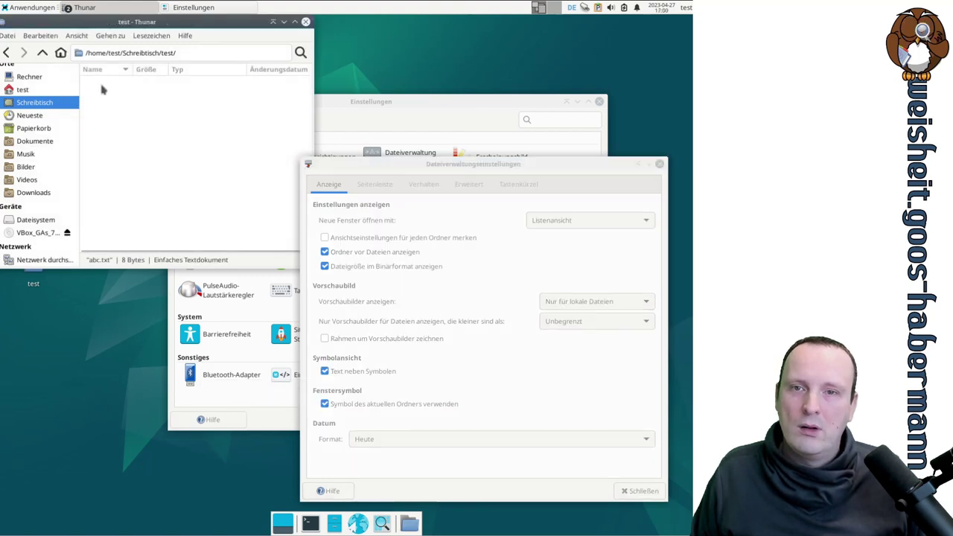
pyautogui.click(43, 52)
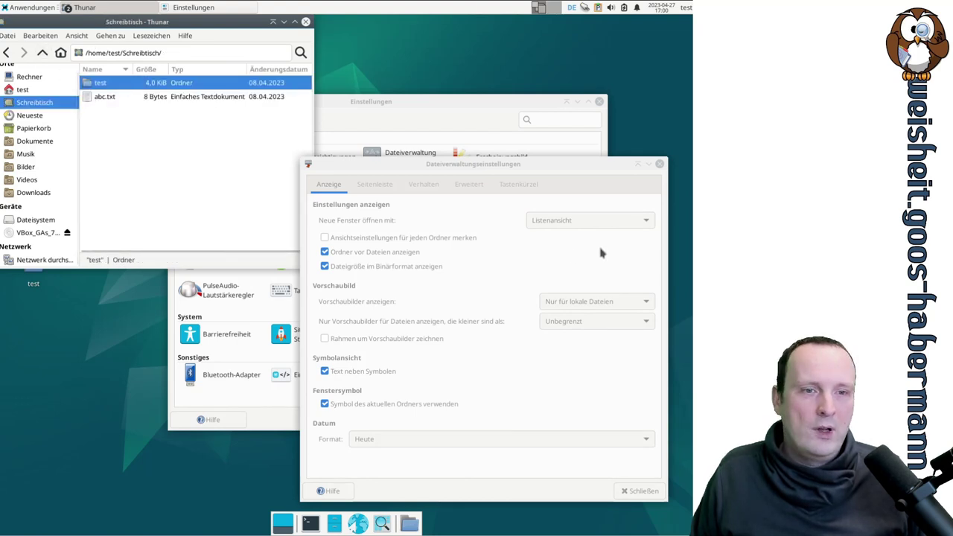
pyautogui.click(574, 226)
pyautogui.click(574, 223)
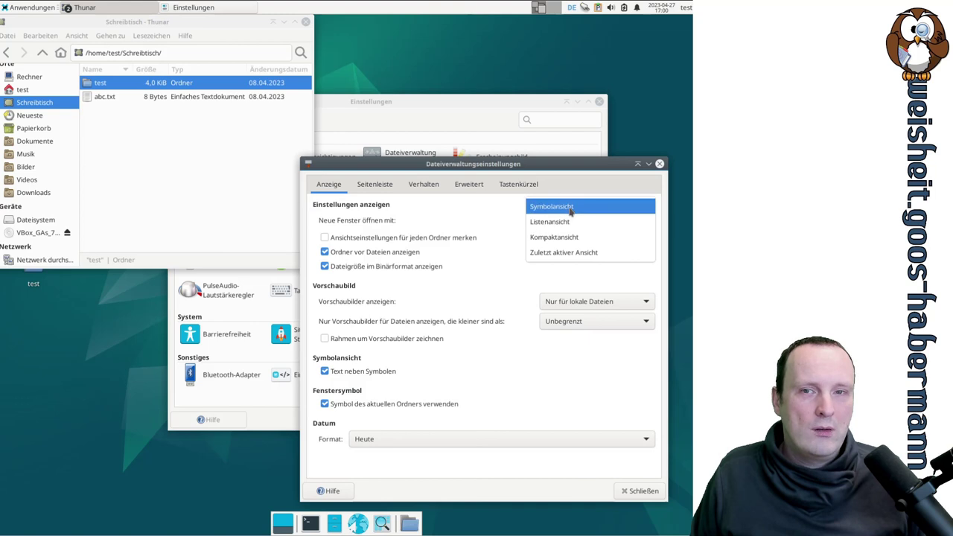
pyautogui.click(571, 206)
# - Recheck the Schreibtisch folder, then close and reopen the home folder window to view it as icons, clear of the settings
pyautogui.click(187, 153)
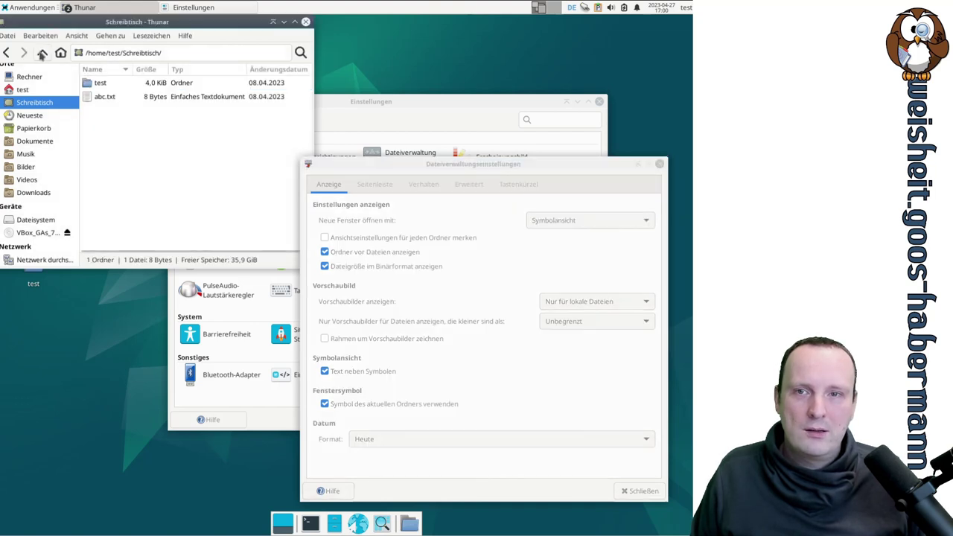
pyautogui.click(43, 52)
pyautogui.doubleClick(108, 152)
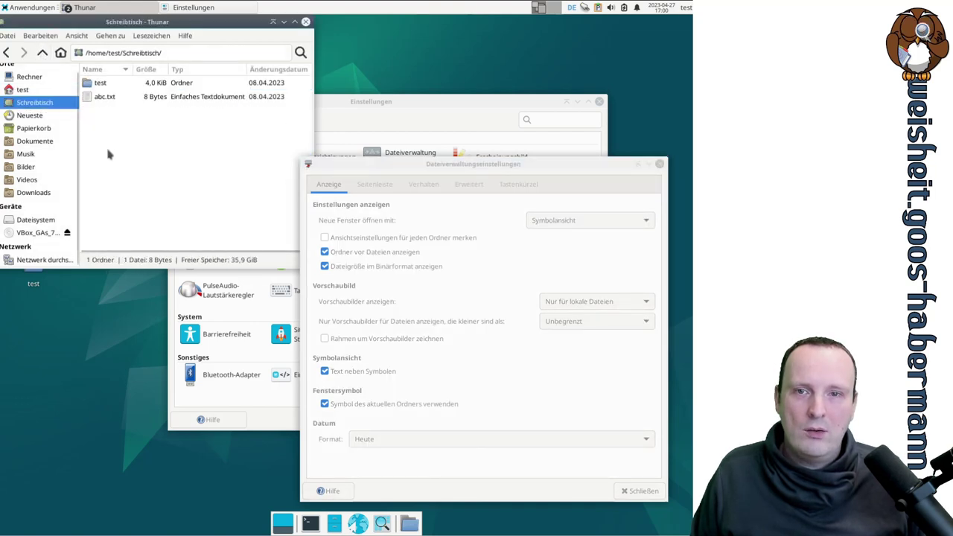
pyautogui.click(306, 21)
pyautogui.doubleClick(33, 211)
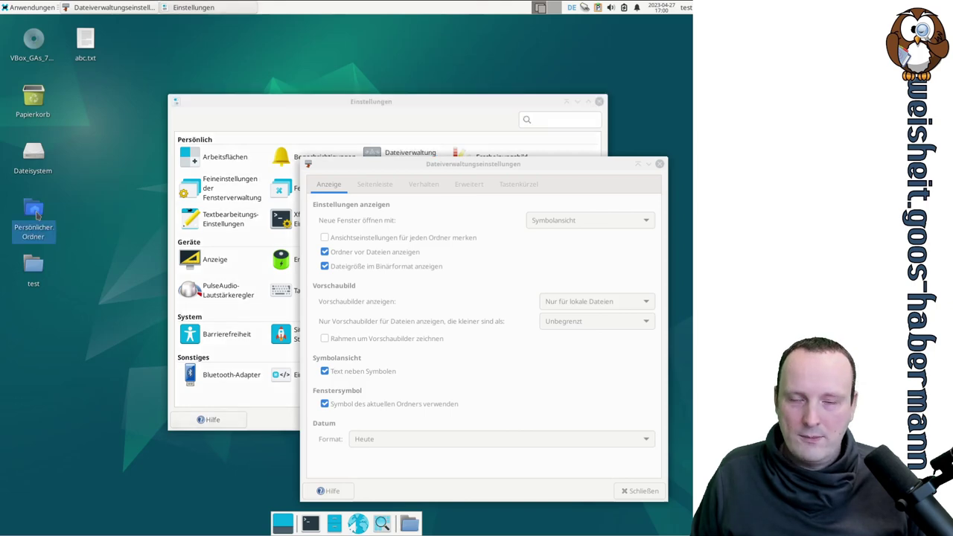
pyautogui.moveTo(185, 294); pyautogui.dragTo(202, 34)
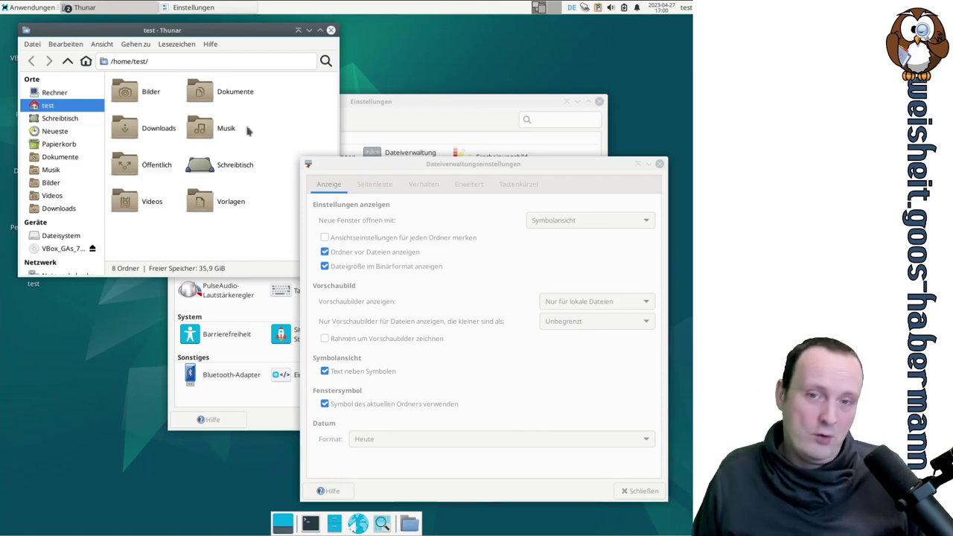
# - Toggle Text neben Symbolen to compare the label placement in the home folder, leaving it disabled
pyautogui.click(376, 380)
pyautogui.click(376, 380)
pyautogui.click(374, 379)
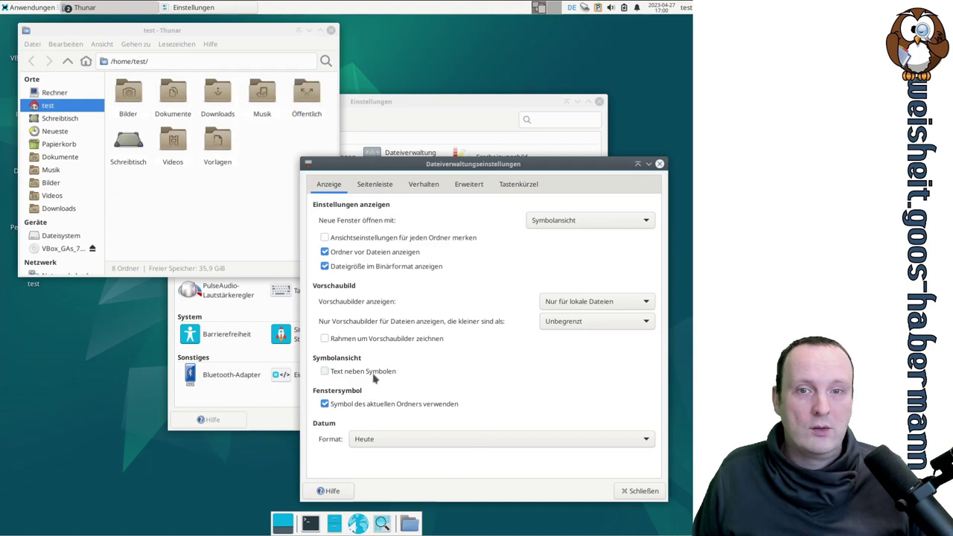
# - Toggle Text neben Symbolen to compare label placement, leaving it enabled, and set Neue Fenster öffnen mit to Listenansicht
pyautogui.click(374, 377)
pyautogui.click(374, 377)
pyautogui.click(374, 377)
pyautogui.click(374, 378)
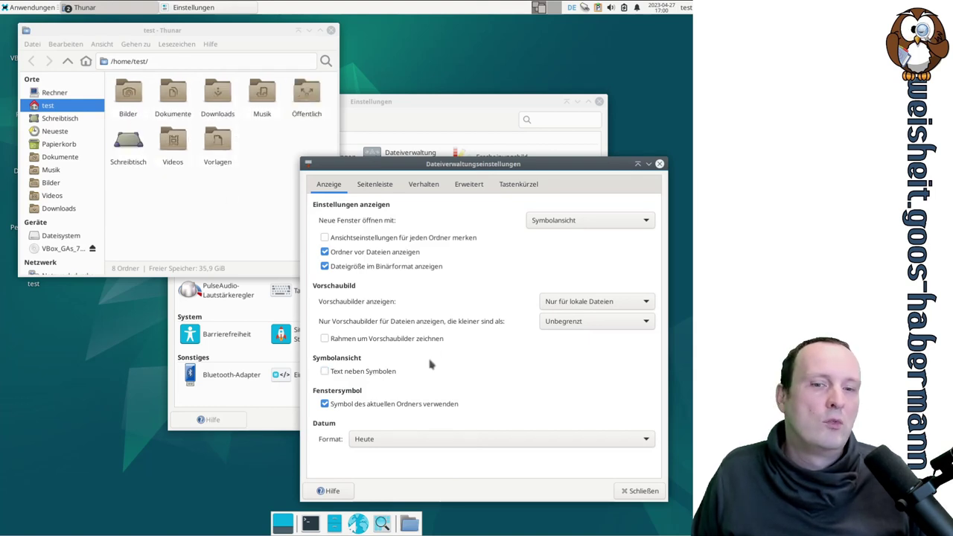
pyautogui.click(374, 375)
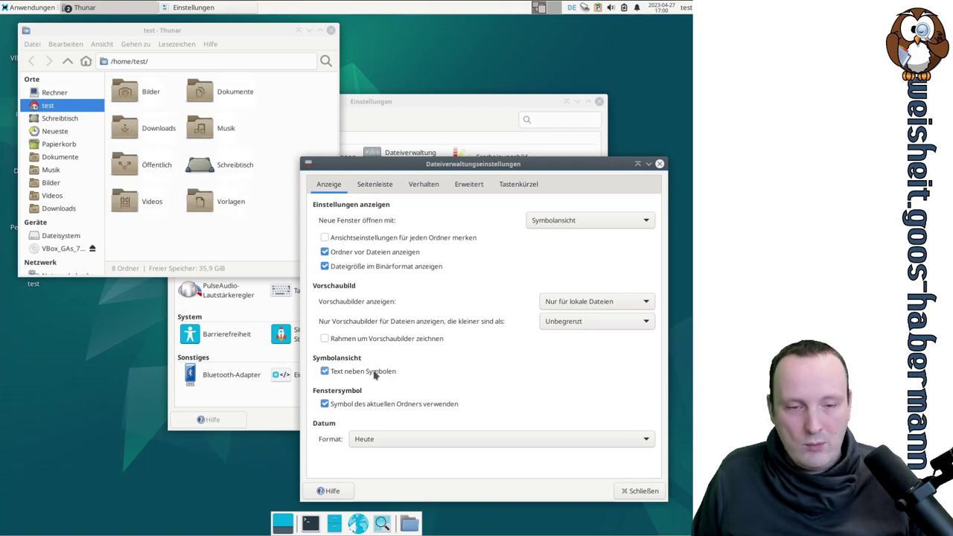
pyautogui.click(541, 222)
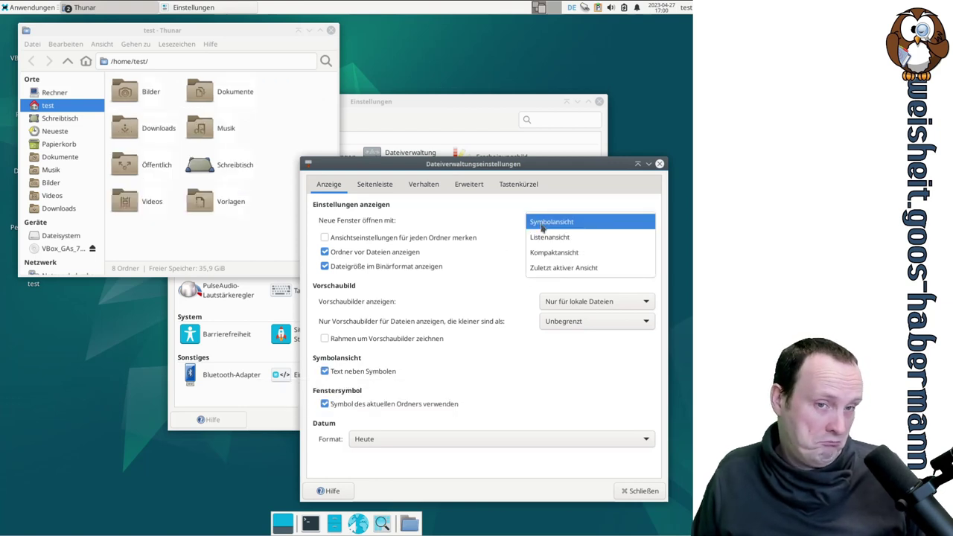
pyautogui.click(548, 237)
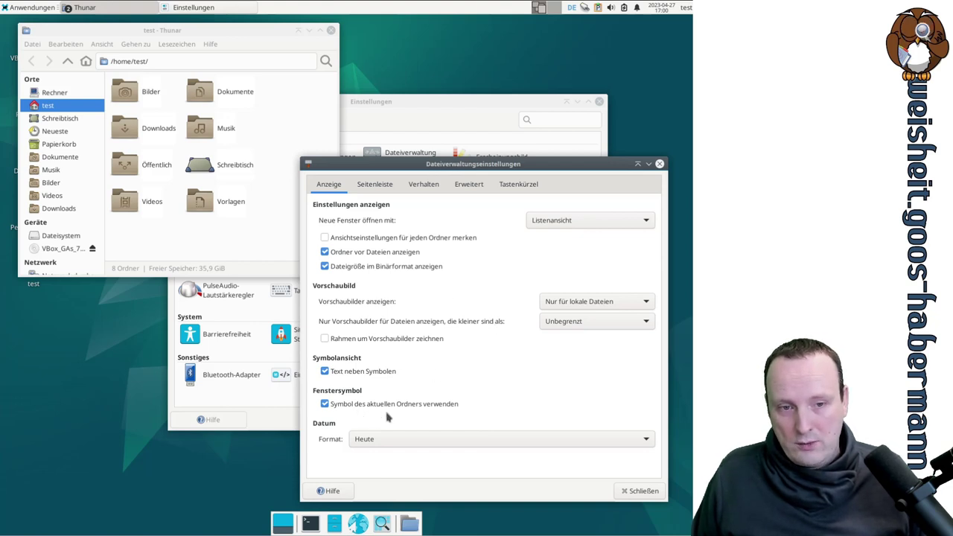
# - Open the Musik folder to check its folder symbol, then review the available date formats in the settings, keeping Heute
pyautogui.doubleClick(201, 135)
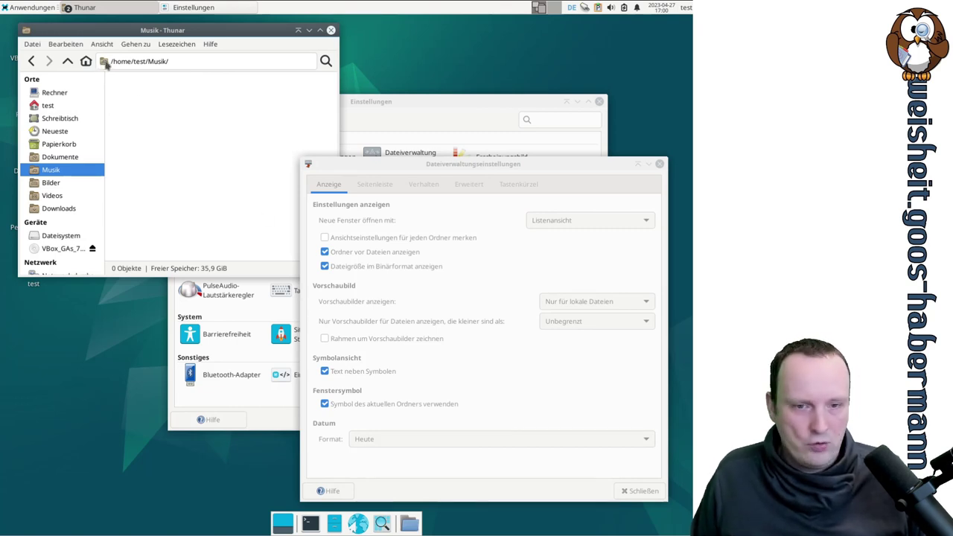
pyautogui.click(521, 376)
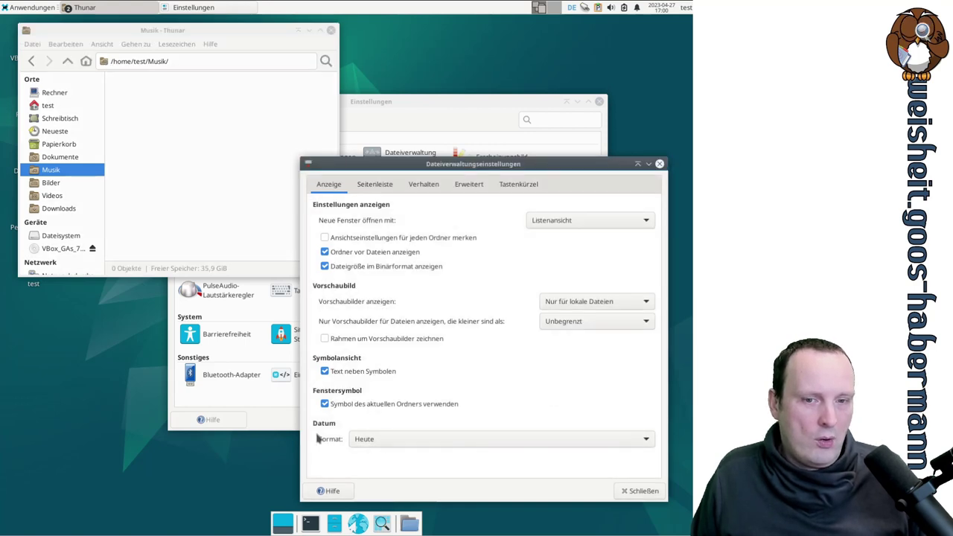
pyautogui.click(358, 444)
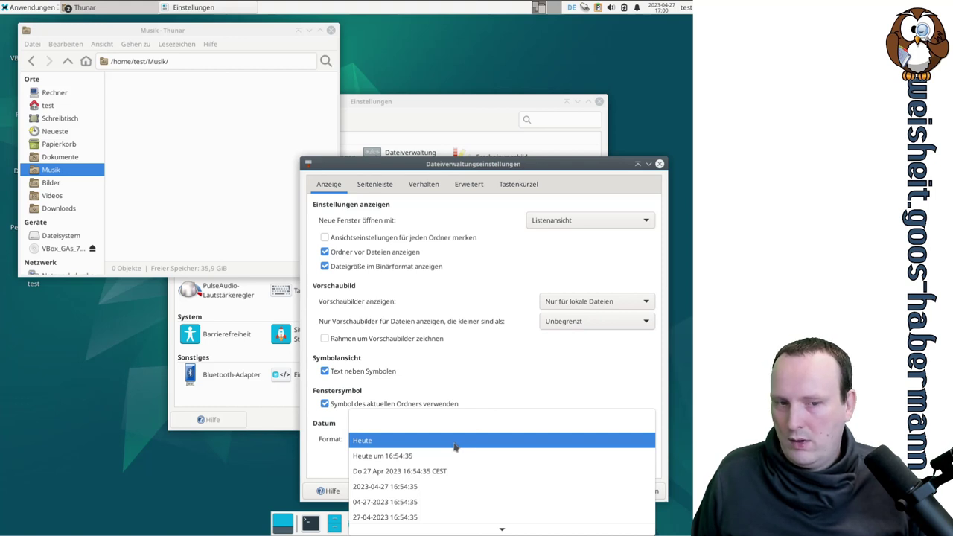
pyautogui.click(453, 442)
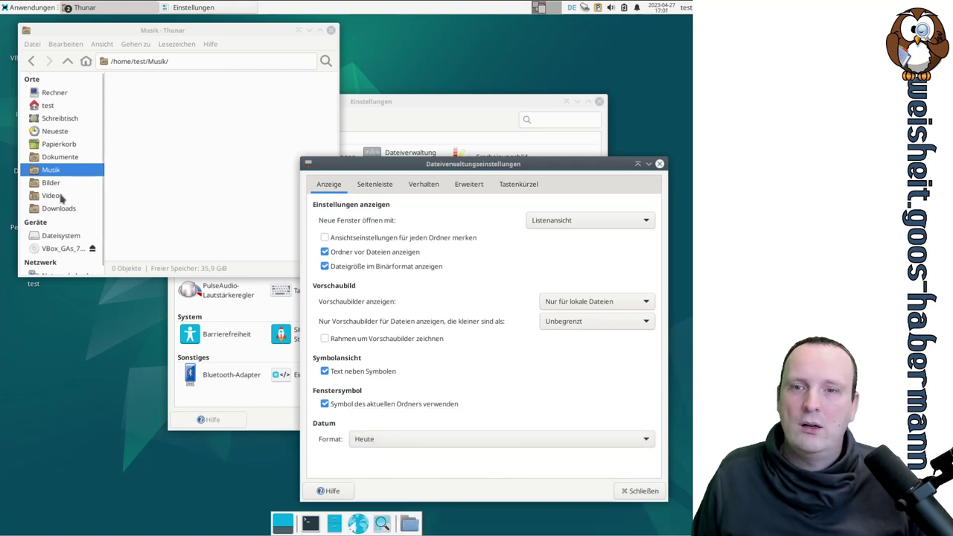
# - View the Dokumente folder and the Schreibtisch folder in the file manager, then return to the settings
pyautogui.click(61, 157)
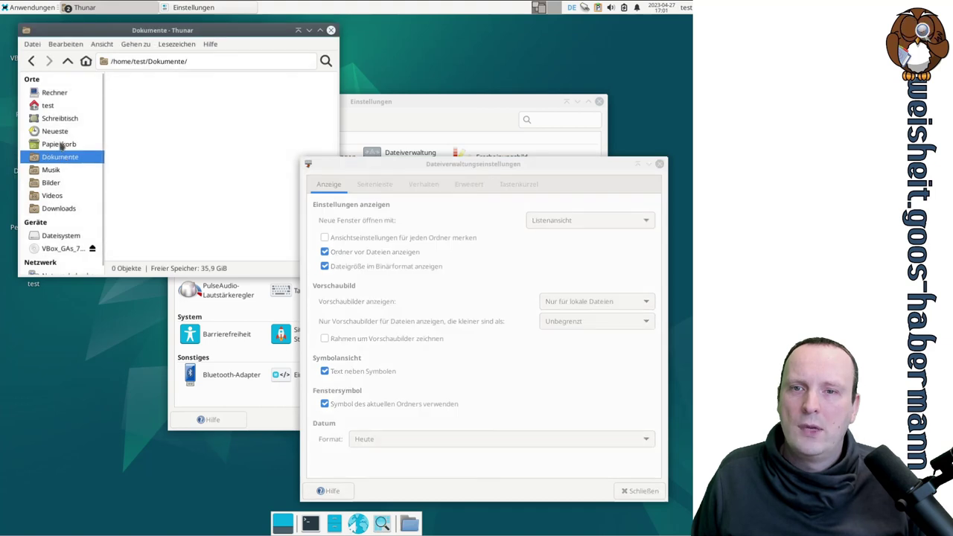
pyautogui.click(60, 119)
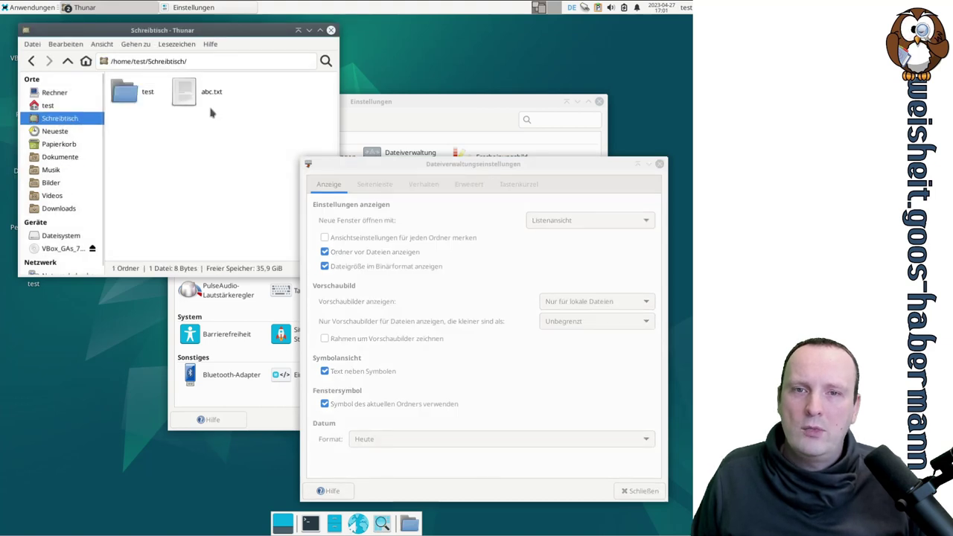
pyautogui.click(468, 221)
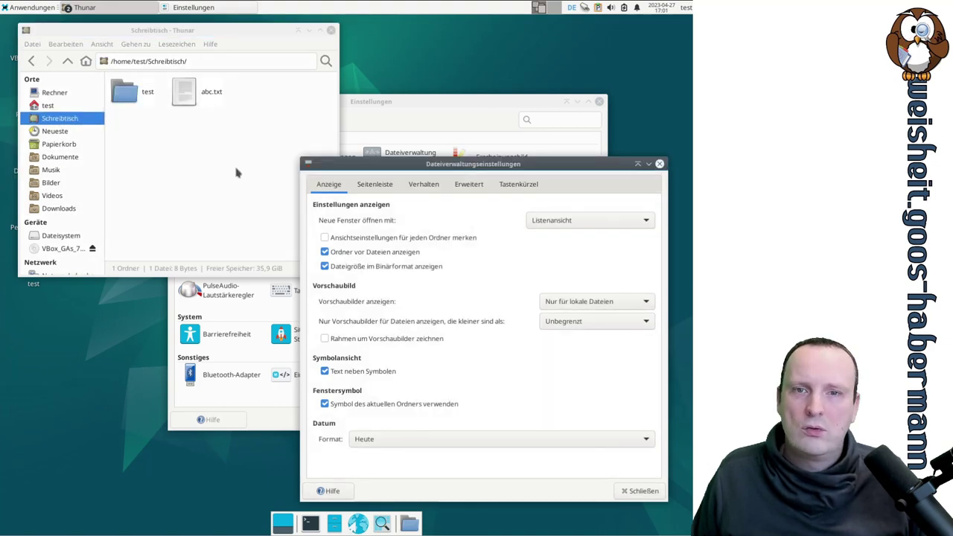
# - Close the file window, reopen the home folder from the desktop, move it up above the desktop icons, and open Schreibtisch in it
pyautogui.click(223, 30)
pyautogui.click(330, 29)
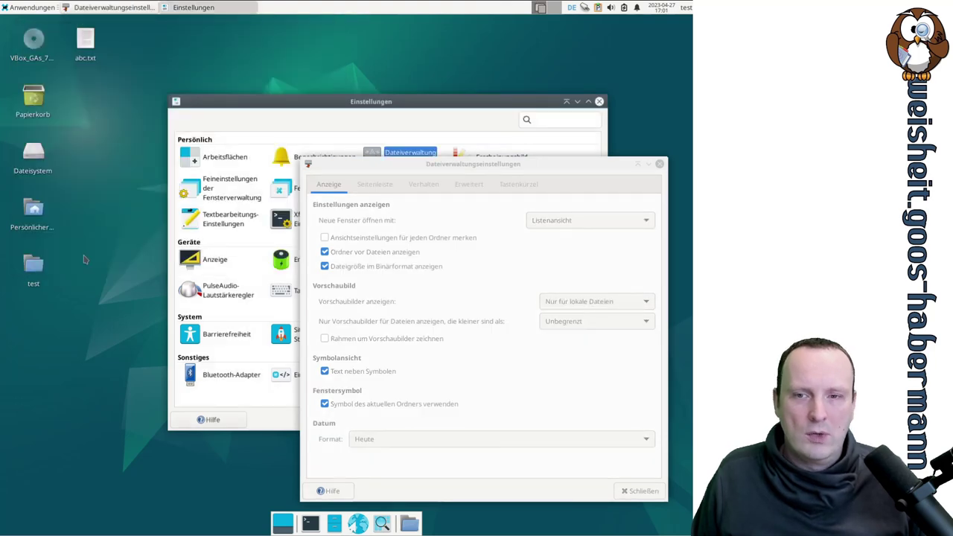
pyautogui.doubleClick(41, 230)
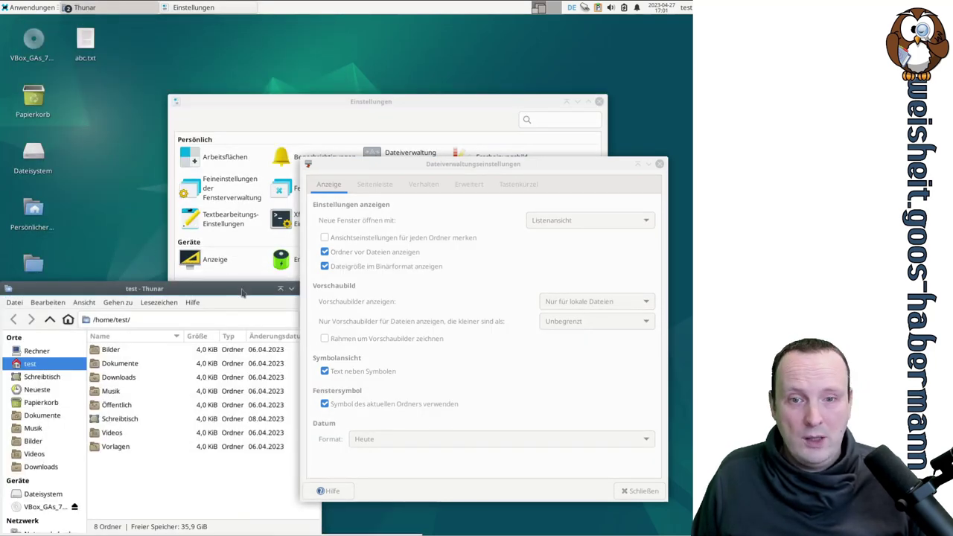
pyautogui.moveTo(237, 290); pyautogui.dragTo(236, 24)
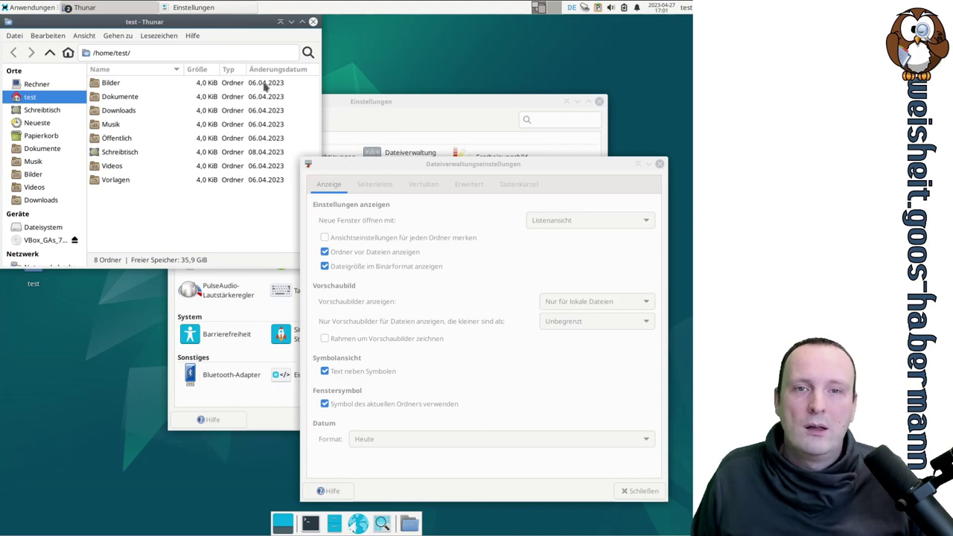
pyautogui.click(324, 447)
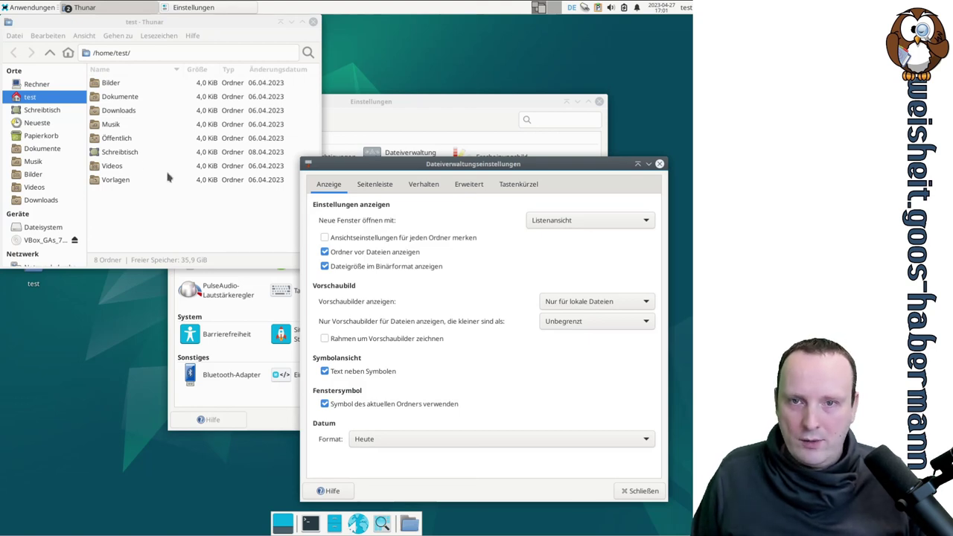
pyautogui.doubleClick(132, 155)
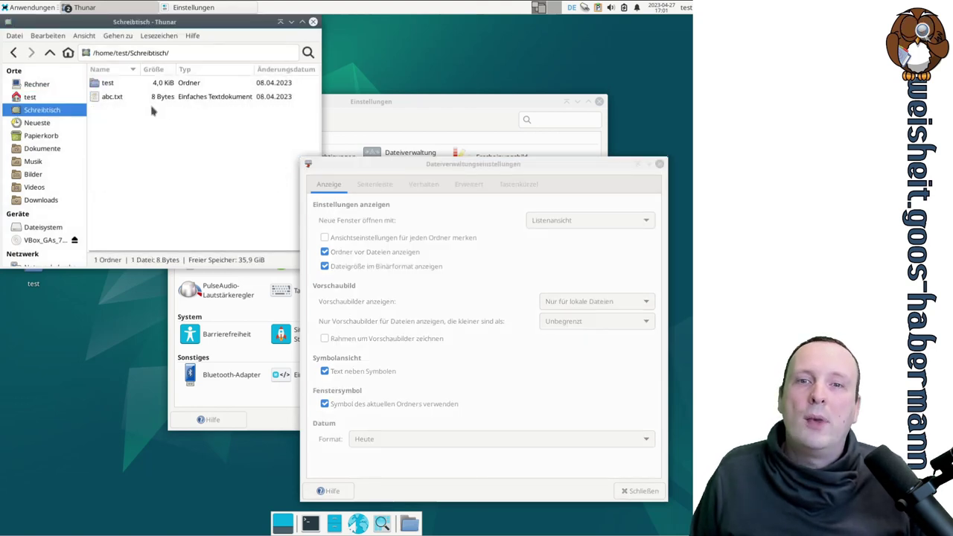
# - Set the date format to Heute um 16:54:35 and widen the Schreibtisch window to fit the full modification dates
pyautogui.click(346, 439)
pyautogui.click(372, 440)
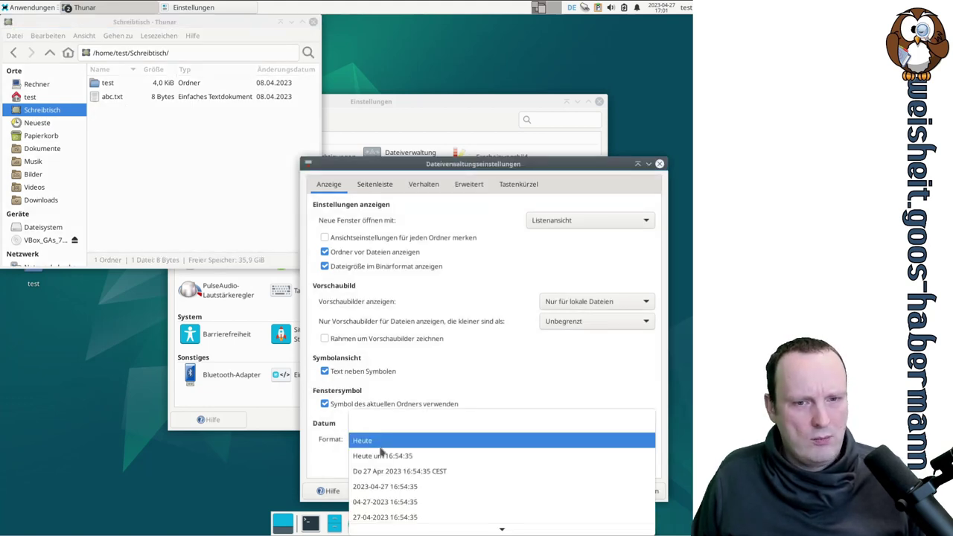
pyautogui.click(382, 455)
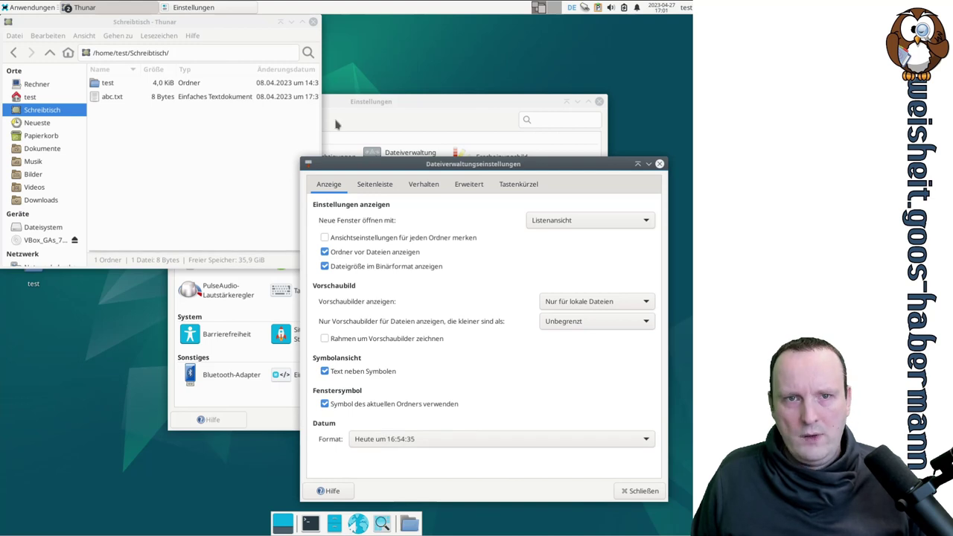
pyautogui.moveTo(320, 101); pyautogui.dragTo(388, 99)
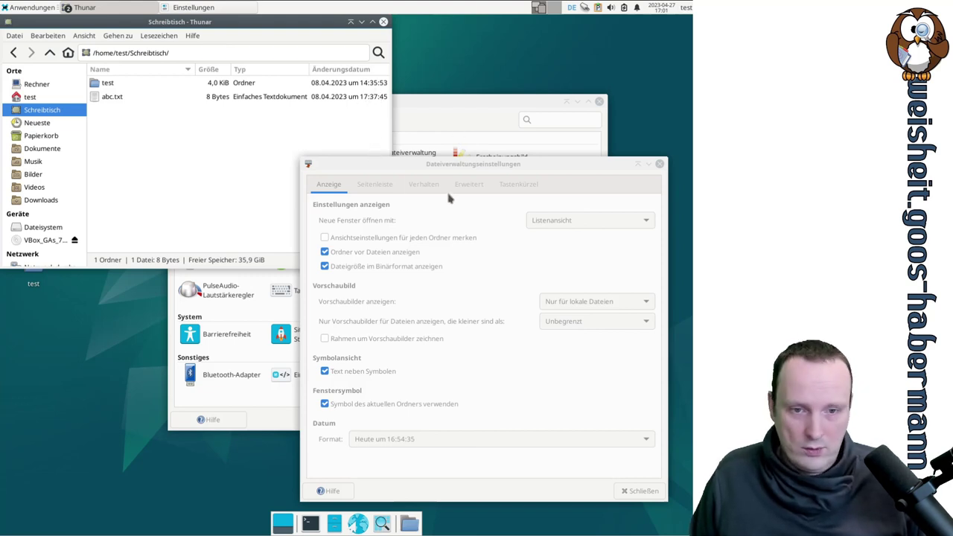
pyautogui.click(426, 439)
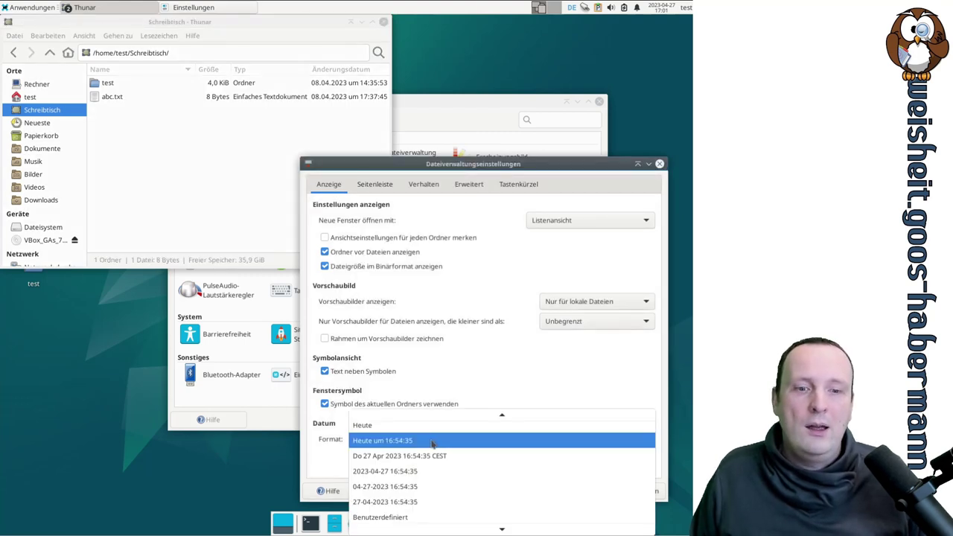
pyautogui.scroll(-1, 458, 477)
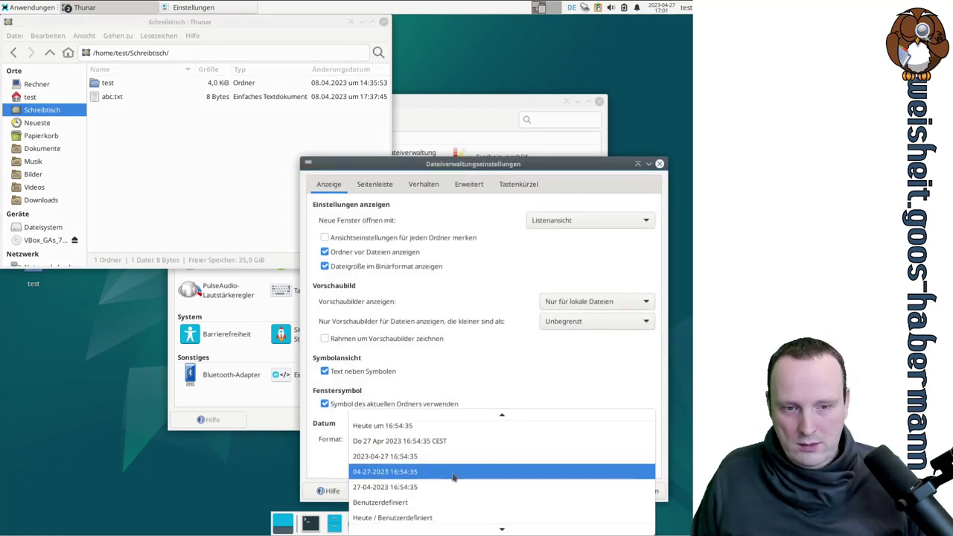
pyautogui.click(454, 487)
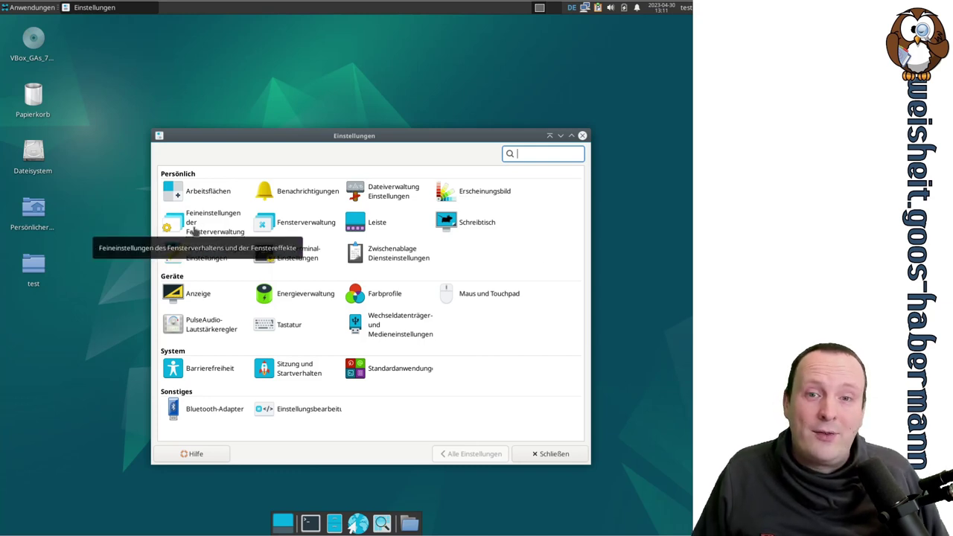
# - Open Feineinstellungen der Fensterverwaltung and bring up the window switcher to view the frame around the selected window
pyautogui.click(196, 232)
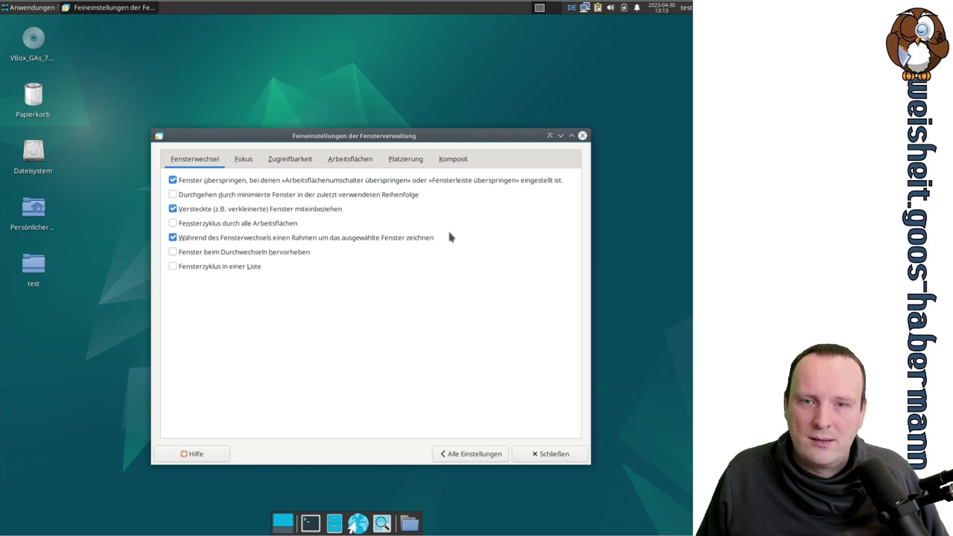
pyautogui.hotkey('alt', 'Tab')
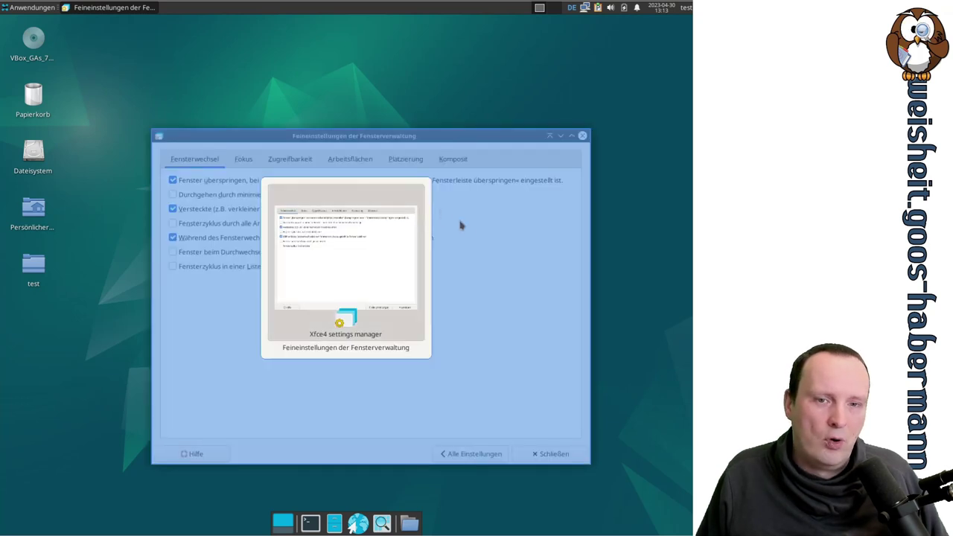
pyautogui.hotkey('alt', 'Tab')
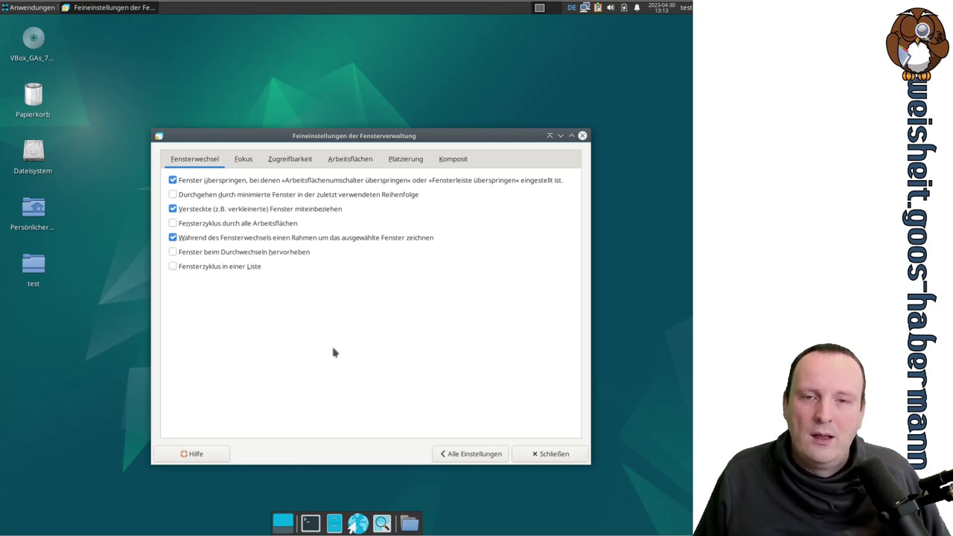
# - Enable Fenster beim Durchwechseln hervorheben, try the window switcher, then disable the option and try the switcher again
pyautogui.click(283, 253)
pyautogui.hotkey('alt', 'Tab')
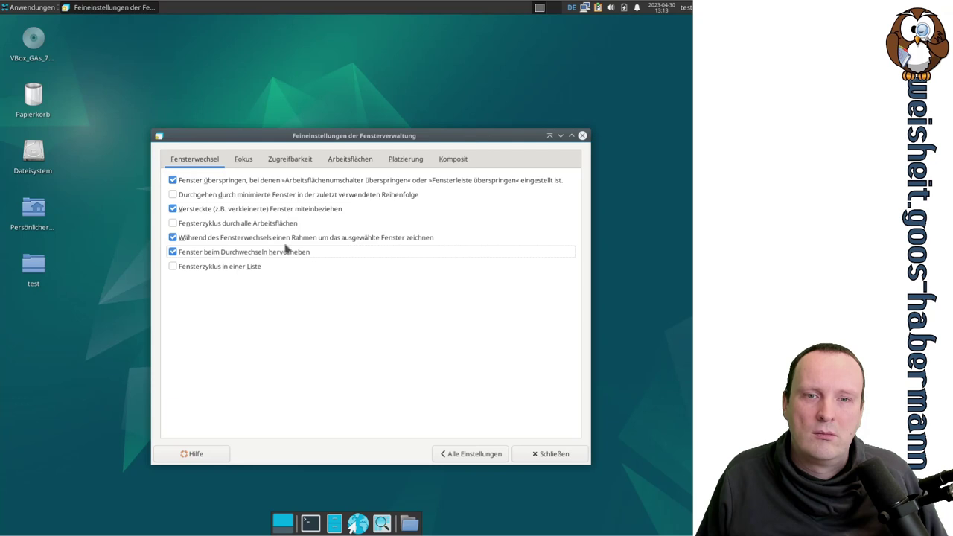
pyautogui.click(286, 251)
pyautogui.hotkey('alt', 'Tab')
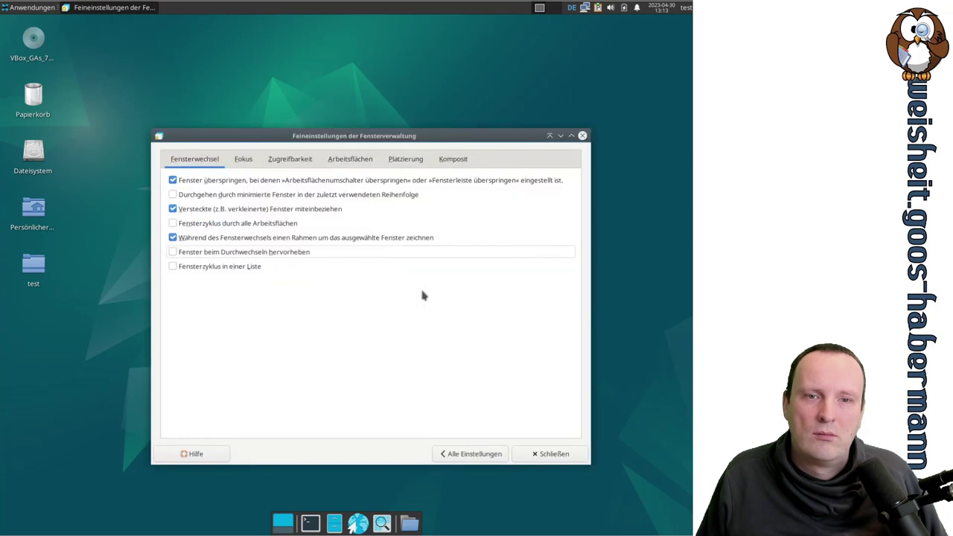
pyautogui.hotkey('alt', 'Tab')
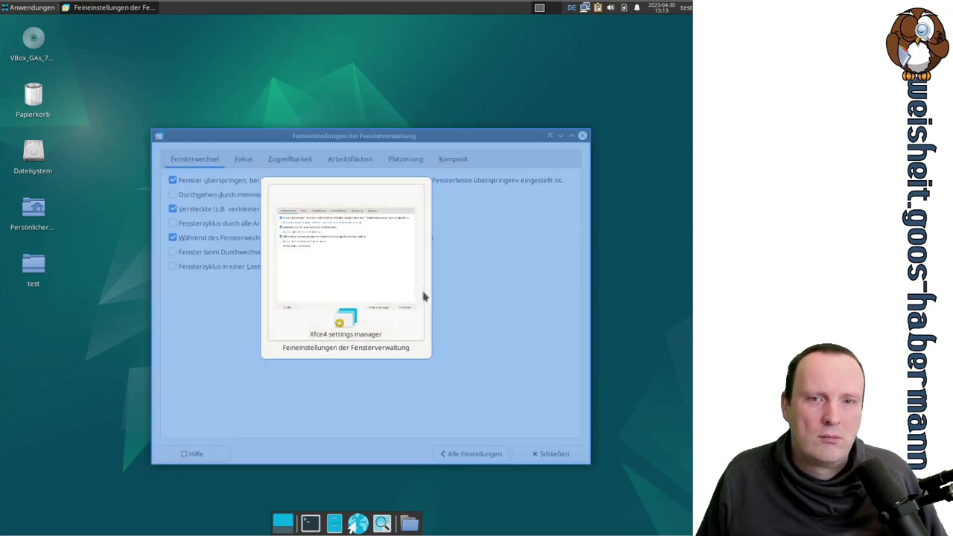
pyautogui.hotkey('alt', 'Tab')
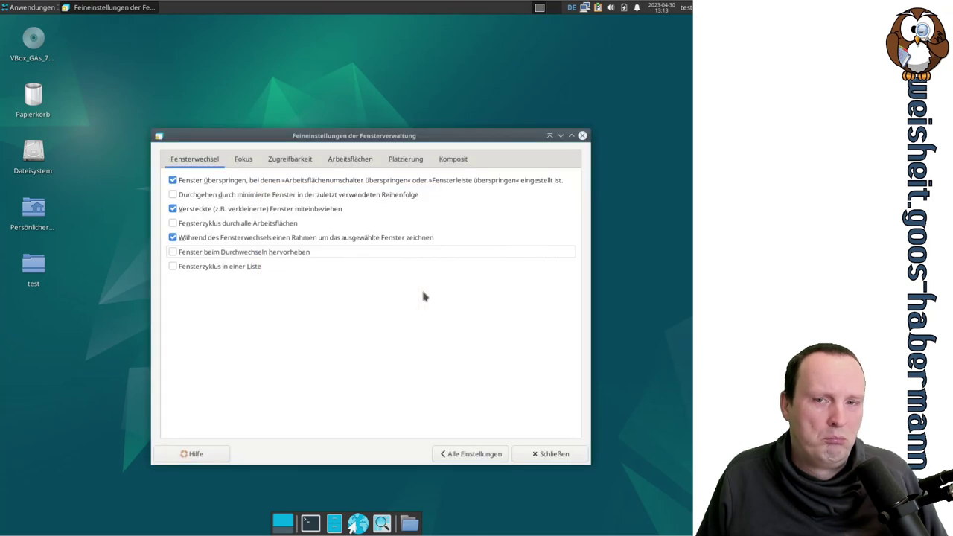
# - Toggle Fensterzyklus in einer Liste on and off, comparing the window switcher each time, and leave it disabled
pyautogui.click(236, 268)
pyautogui.hotkey('alt', 'Tab')
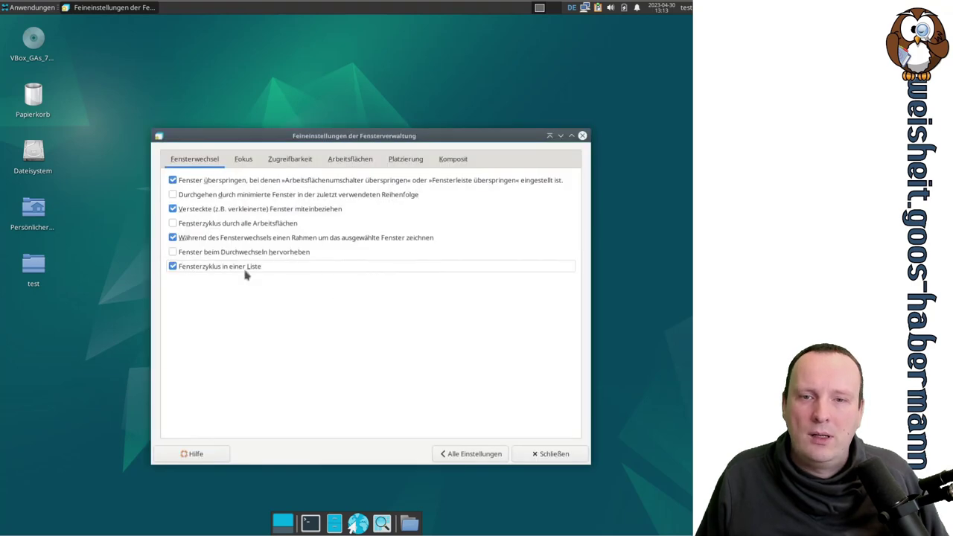
pyautogui.click(243, 266)
pyautogui.hotkey('alt', 'Tab')
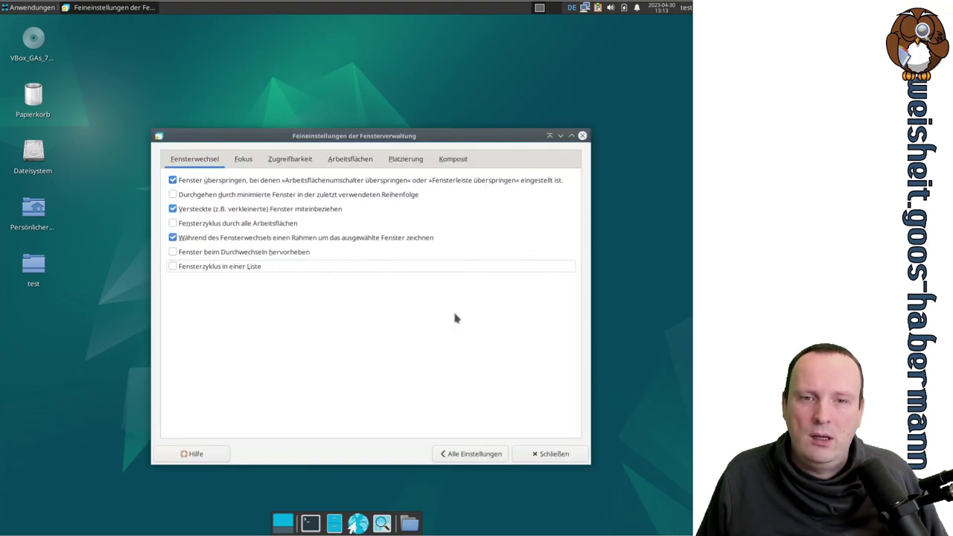
pyautogui.click(243, 267)
pyautogui.hotkey('alt', 'Tab')
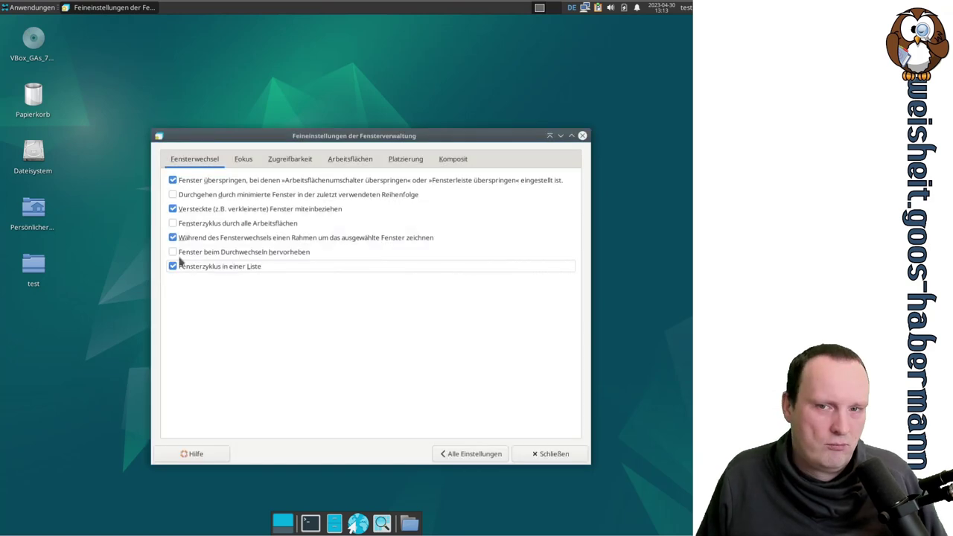
pyautogui.click(192, 268)
pyautogui.hotkey('alt', 'Tab')
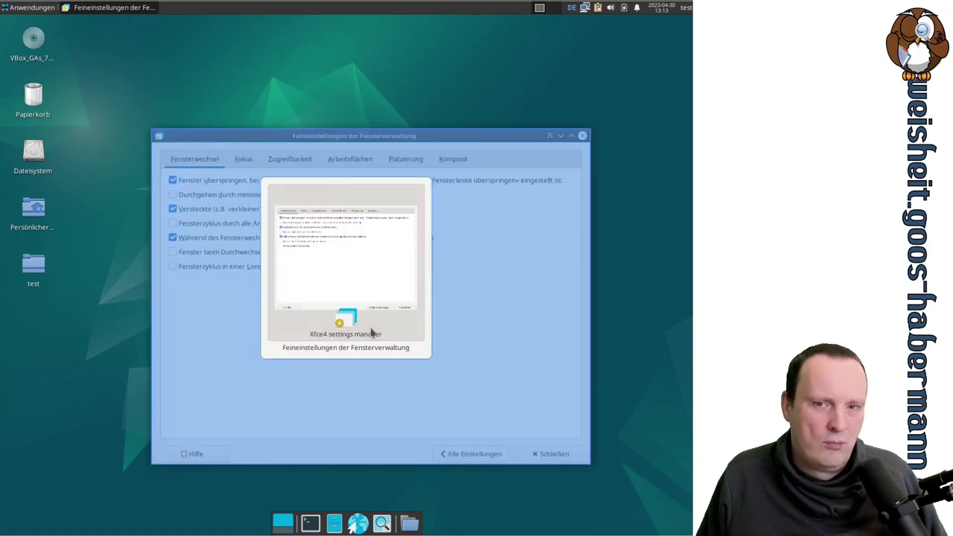
# - Enable Fokusverlust verhindern in the Fokus settings
pyautogui.click(244, 159)
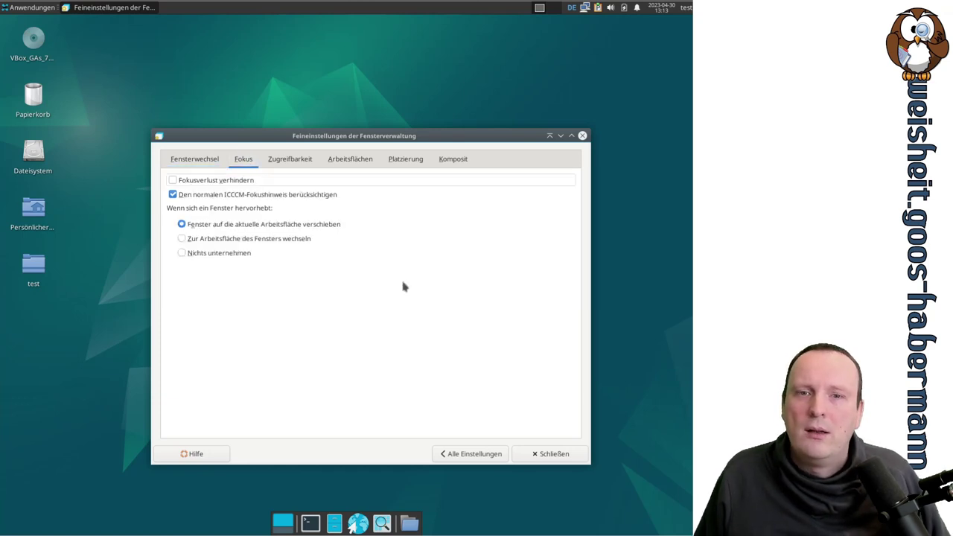
pyautogui.click(215, 184)
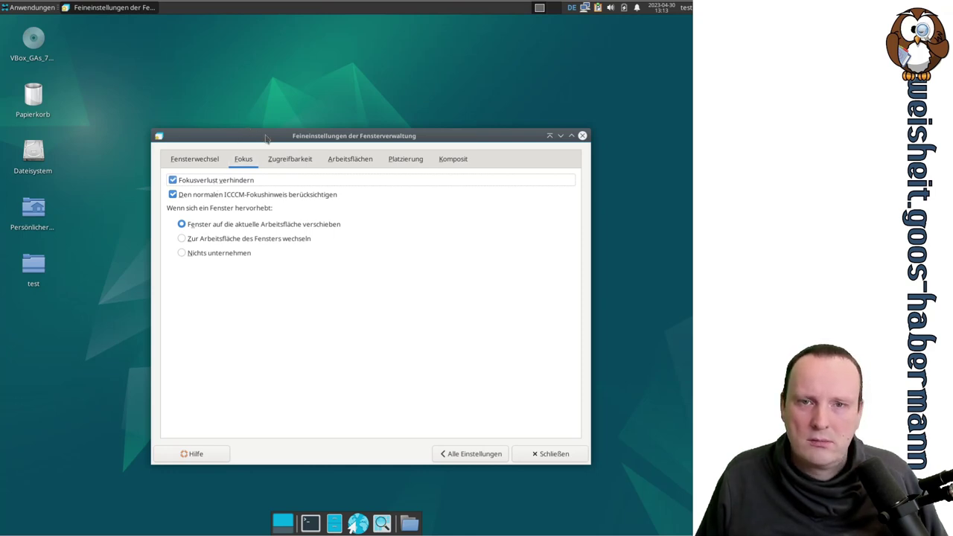
# - Disable Fokusverlust verhindern in the Fokus settings and reposition the settings window on the desktop
pyautogui.moveTo(266, 133); pyautogui.dragTo(229, 104)
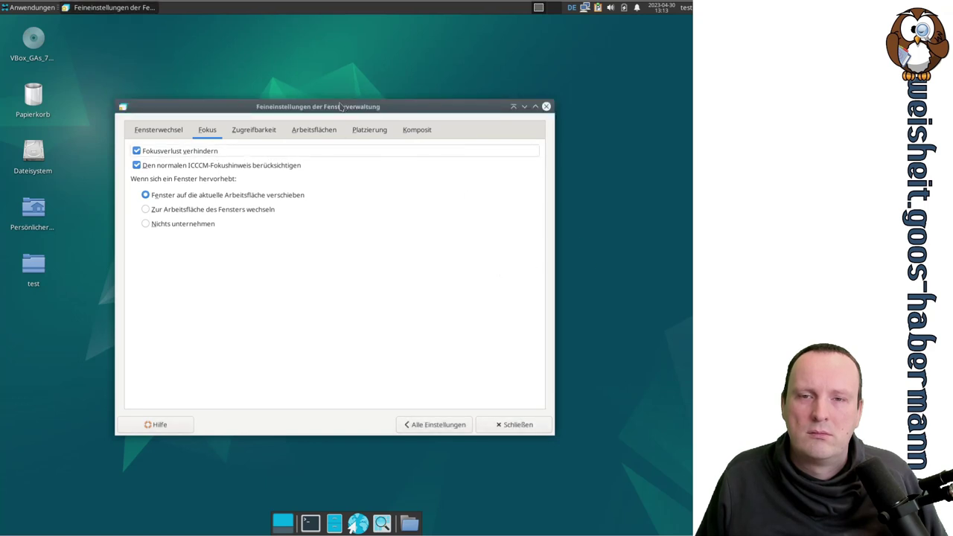
pyautogui.click(233, 150)
pyautogui.moveTo(223, 111); pyautogui.dragTo(278, 146)
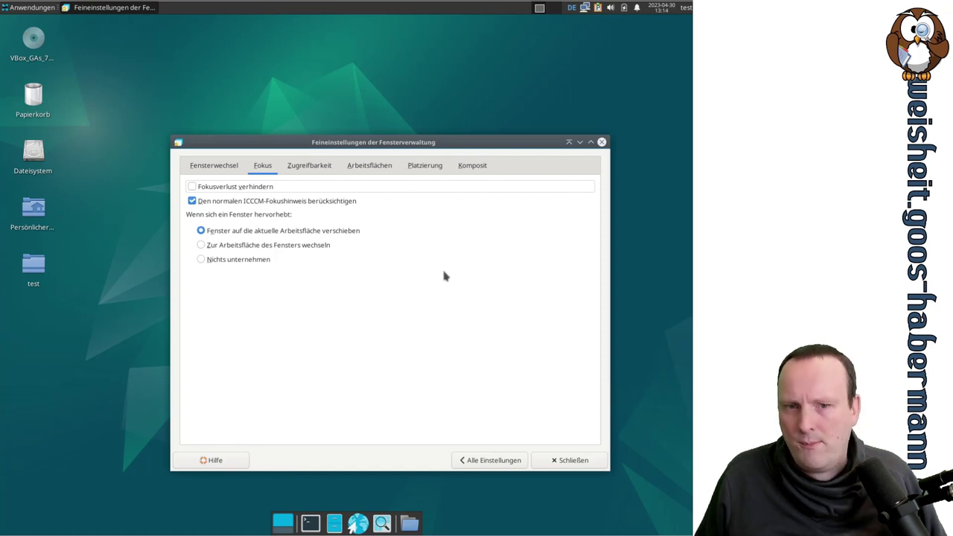
# - Open the Zugreifbarkeit settings and move the window around the desktop by its title bar
pyautogui.click(322, 170)
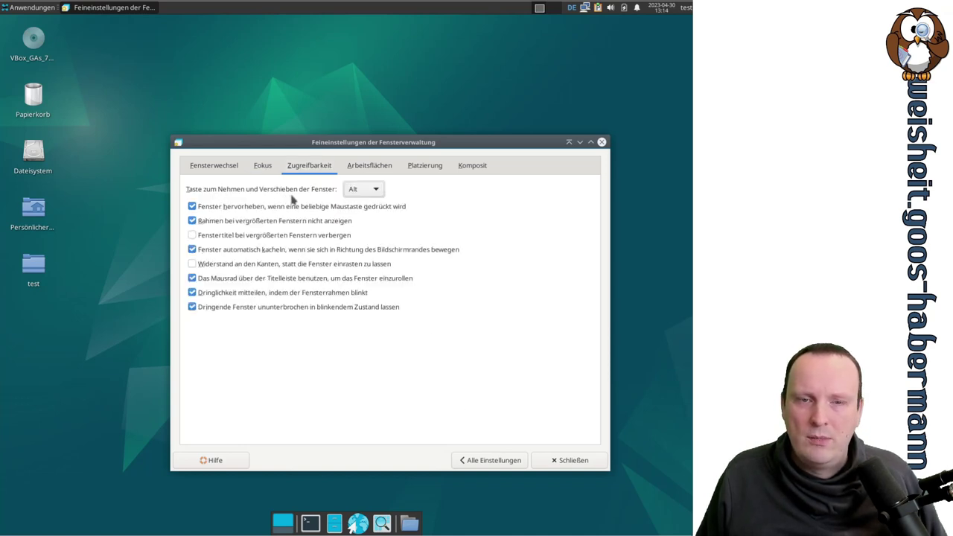
pyautogui.moveTo(364, 141); pyautogui.dragTo(311, 90)
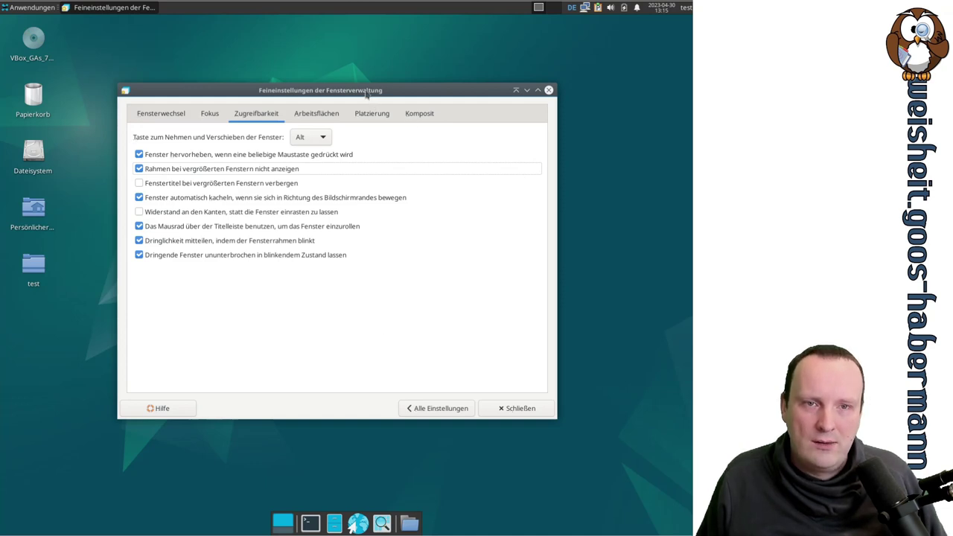
pyautogui.moveTo(366, 90); pyautogui.dragTo(384, 96)
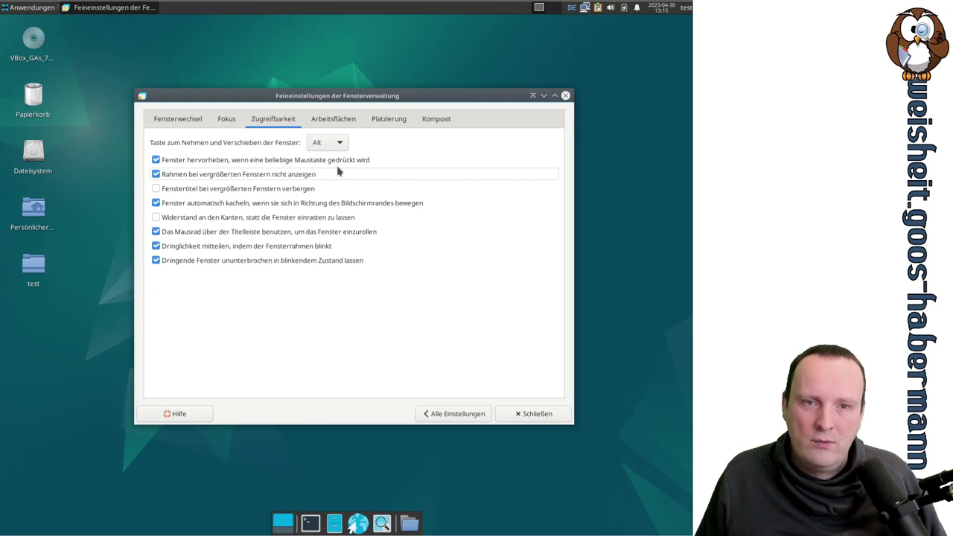
# - View the window menu of the title bar twice and dismiss it without choosing an entry
pyautogui.click(213, 88)
pyautogui.rightClick(307, 93)
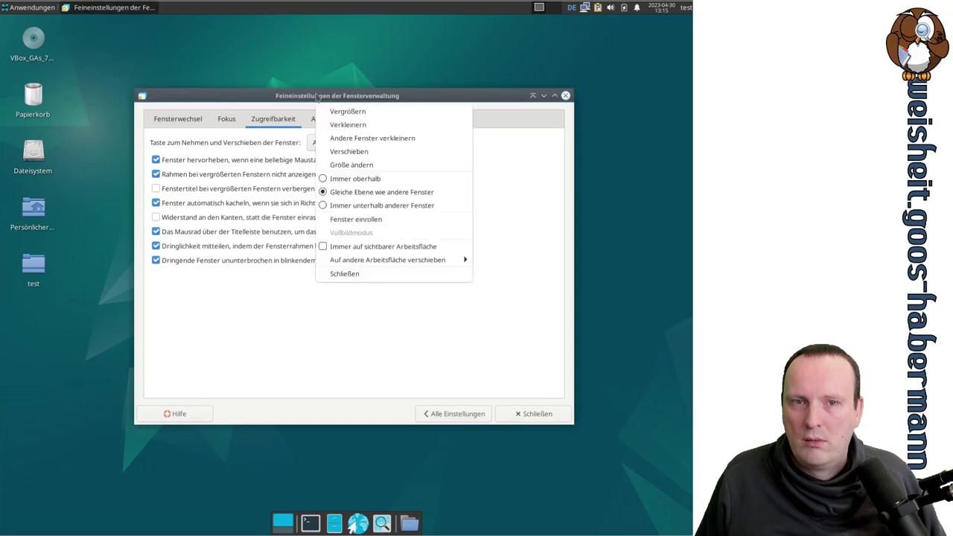
pyautogui.click(317, 96)
pyautogui.click(341, 65)
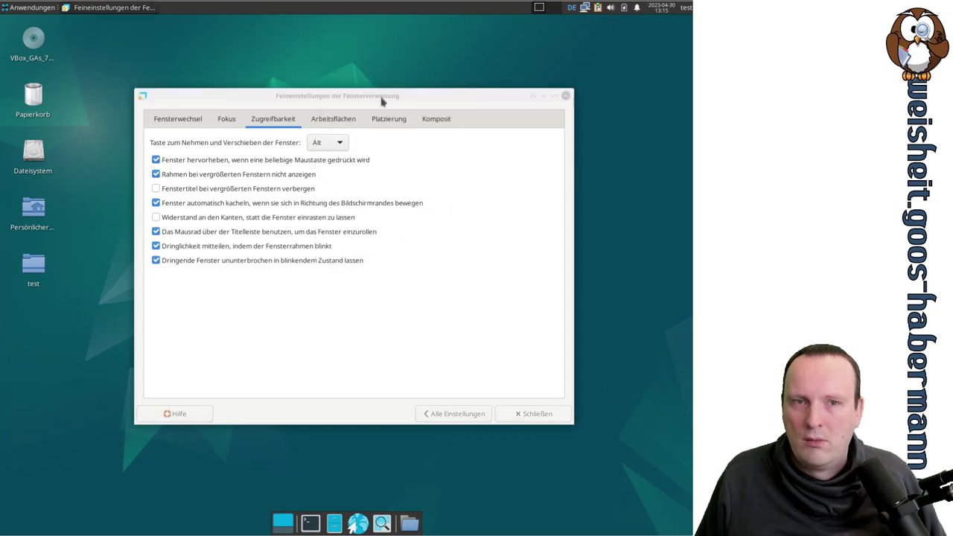
pyautogui.rightClick(325, 99)
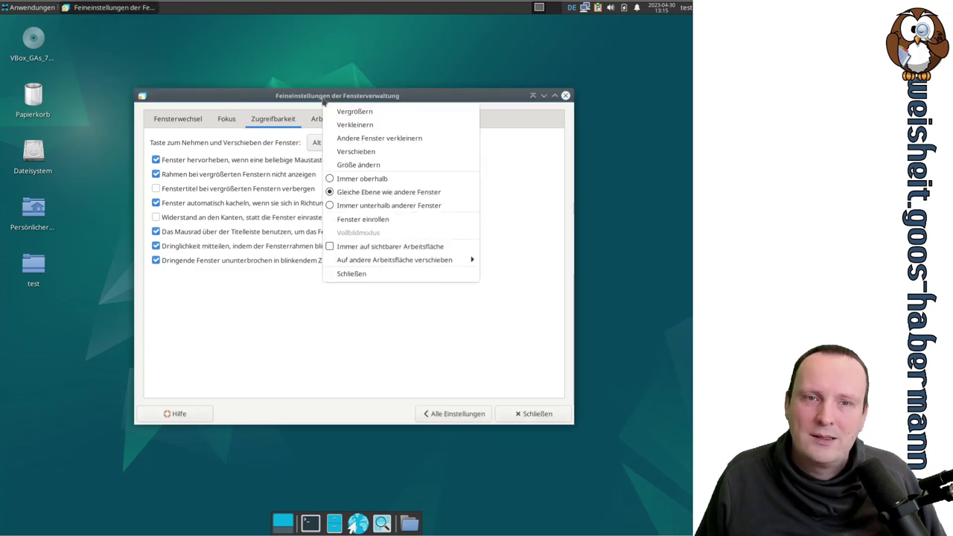
pyautogui.press('Escape')
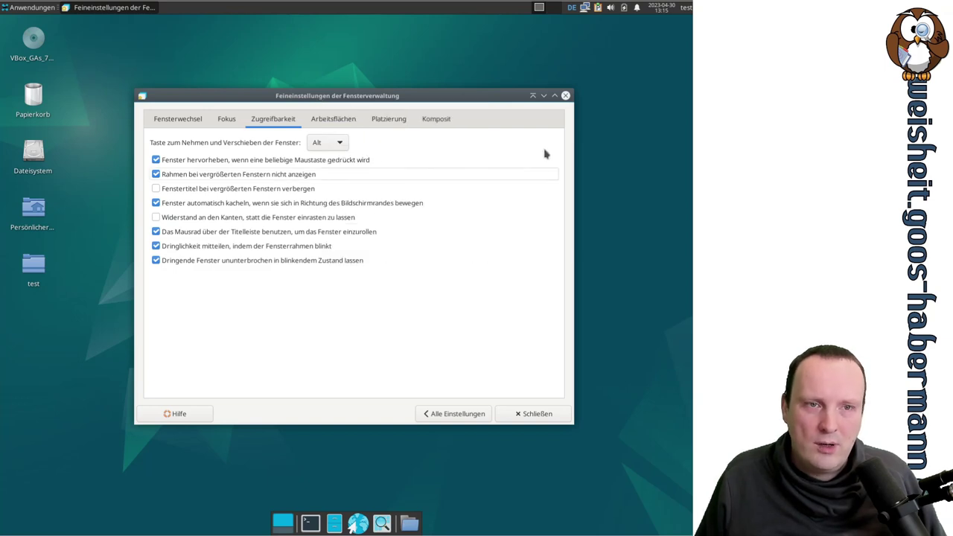
# - Enlarge the settings window, then maximize and restore it twice to examine its frame
pyautogui.click(591, 183)
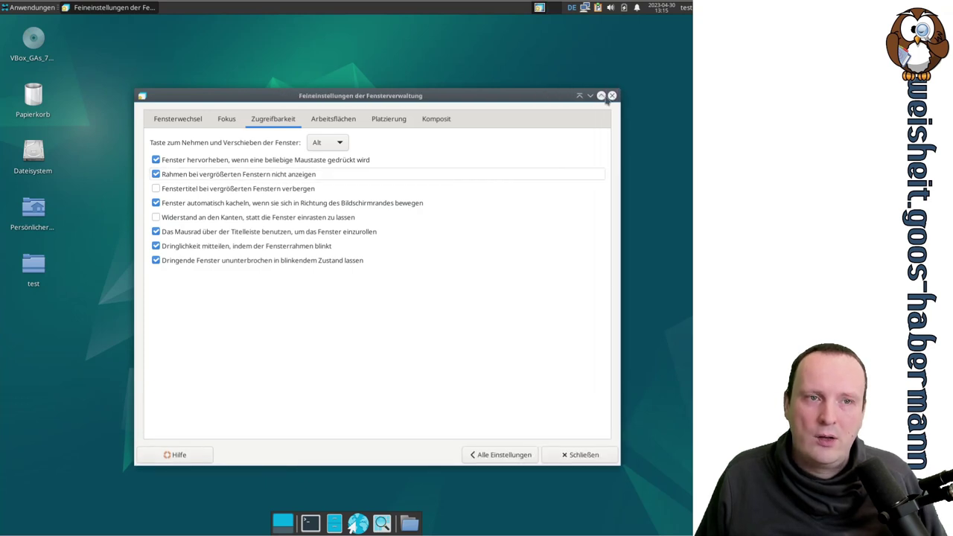
pyautogui.hotkey('alt', 'F10')
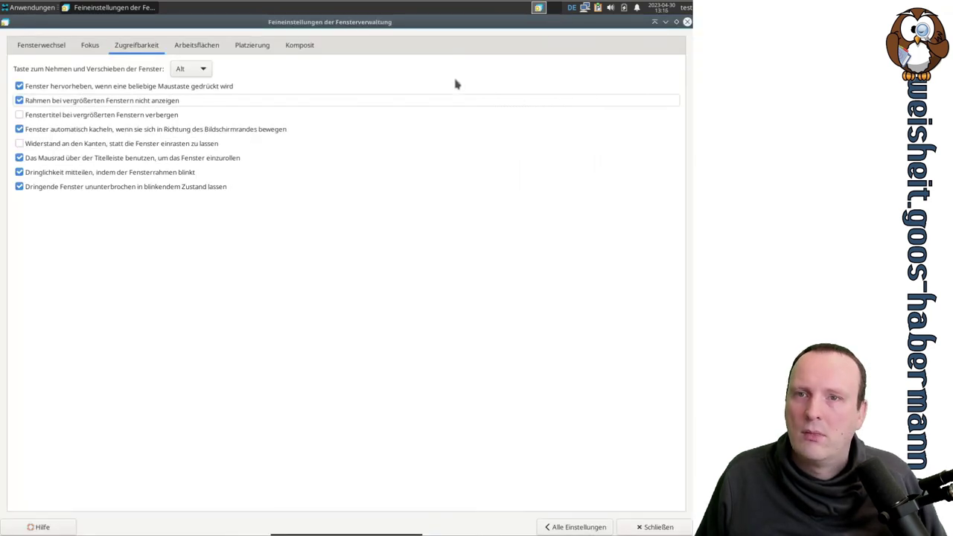
pyautogui.click(676, 22)
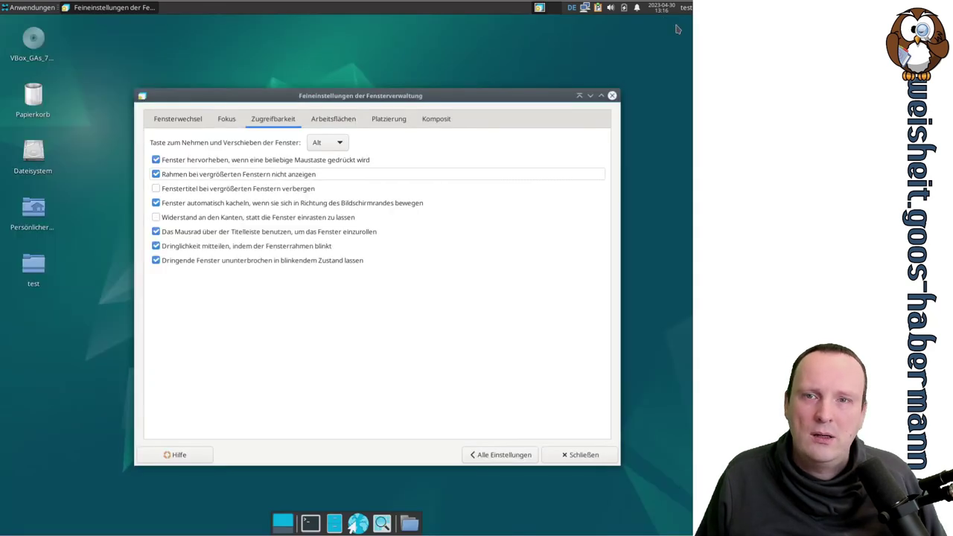
pyautogui.click(601, 97)
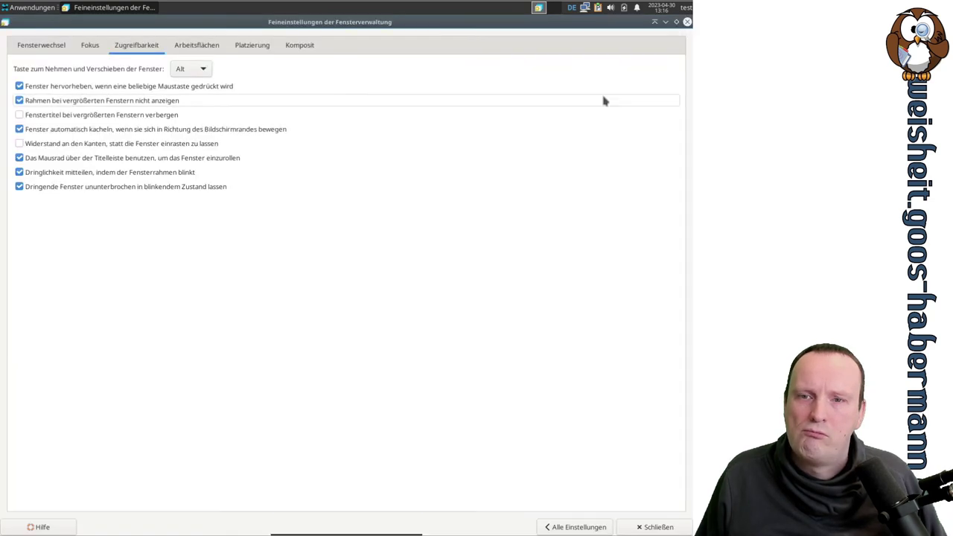
pyautogui.click(676, 22)
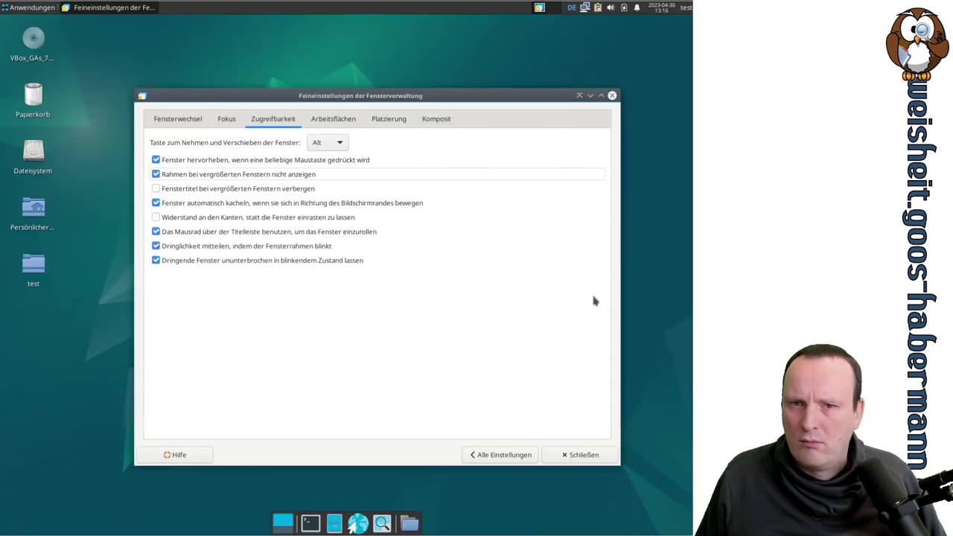
# - Enable Fenstertitel bei vergrößerten Fenstern verbergen, maximize the window and disable Dringlichkeit mitteilen, indem der Fensterrahmen blinkt
pyautogui.click(218, 191)
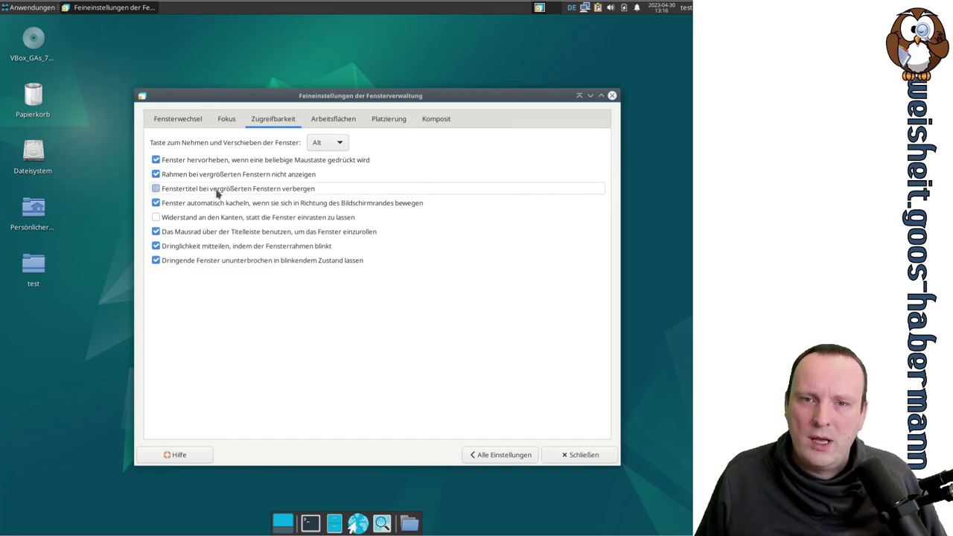
pyautogui.click(601, 97)
pyautogui.click(566, 158)
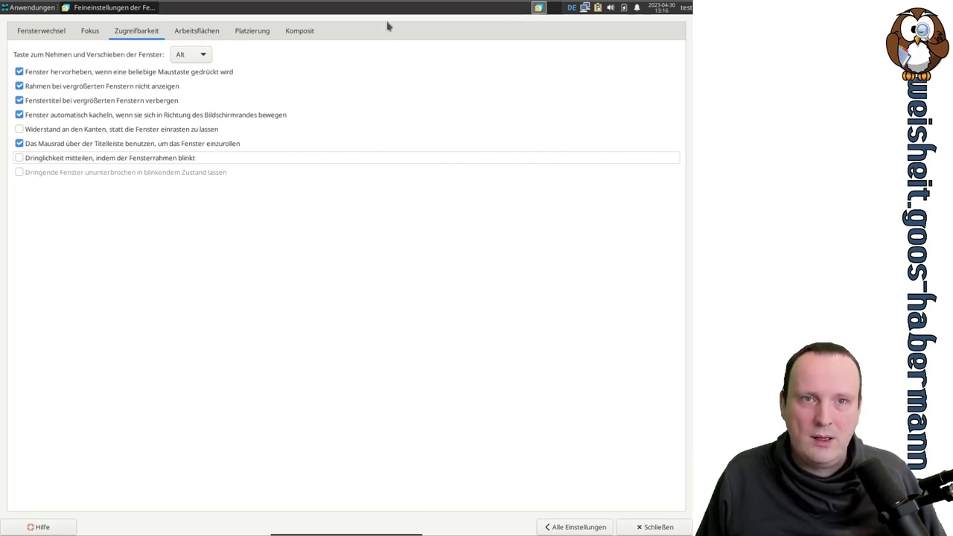
# - Minimize and reopen the maximized window, disable Fenstertitel bei vergrößerten Fenstern verbergen, and restore the window to its normal size
pyautogui.click(147, 7)
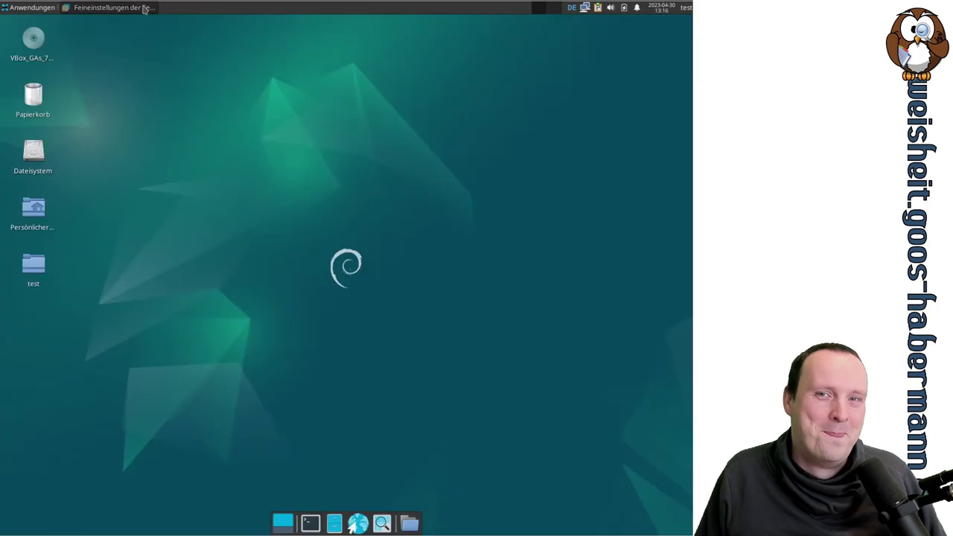
pyautogui.click(147, 7)
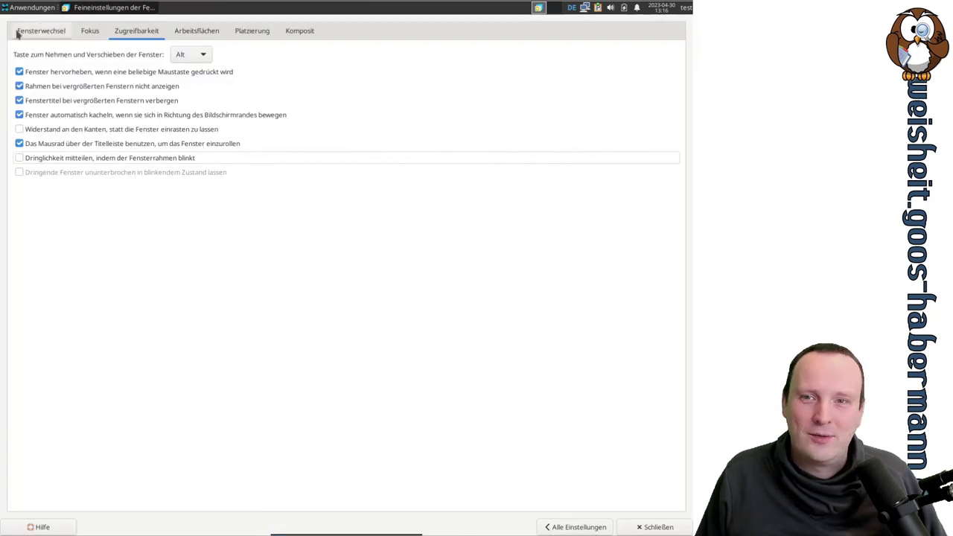
pyautogui.click(34, 101)
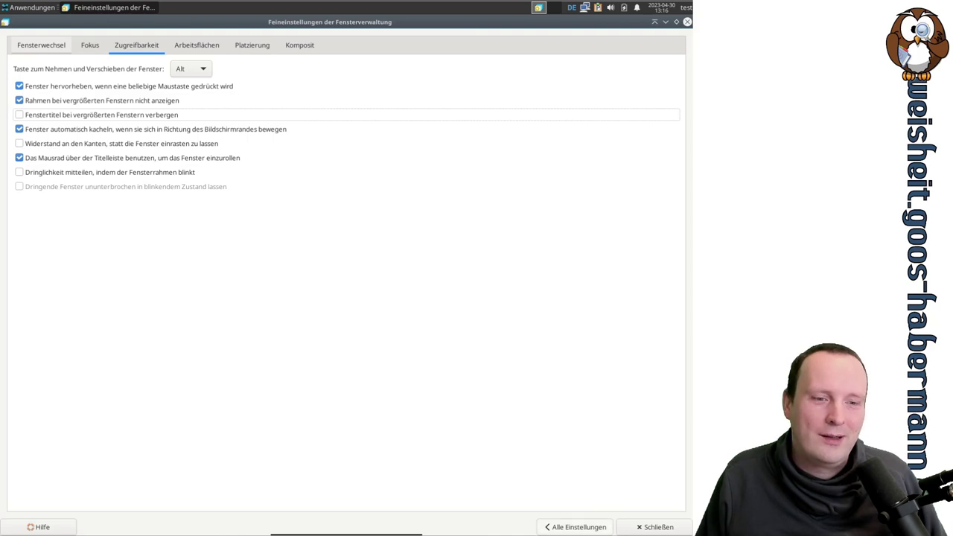
pyautogui.doubleClick(425, 22)
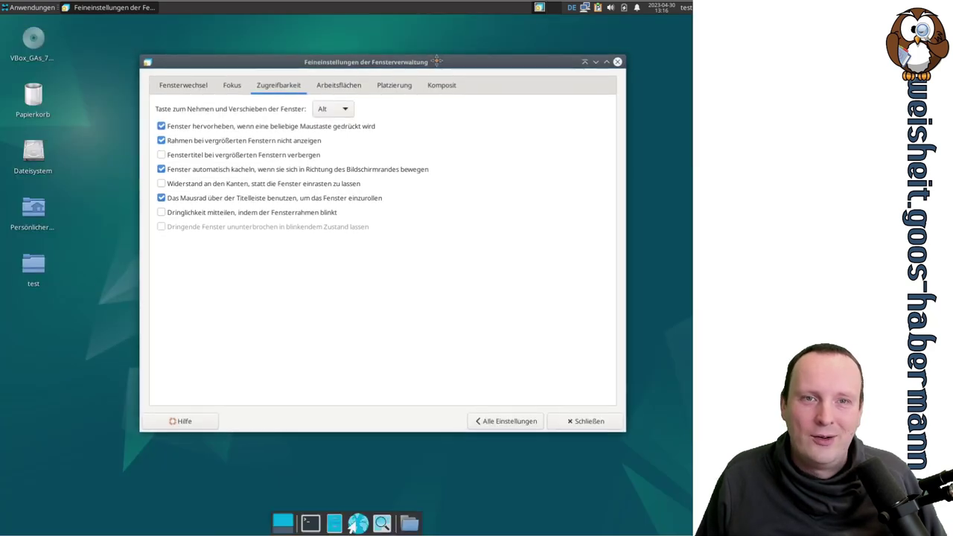
# - Move the window across the desktop, partly beyond the right screen edge and back, to examine its behaviour at the edge
pyautogui.moveTo(431, 7); pyautogui.dragTo(429, 48)
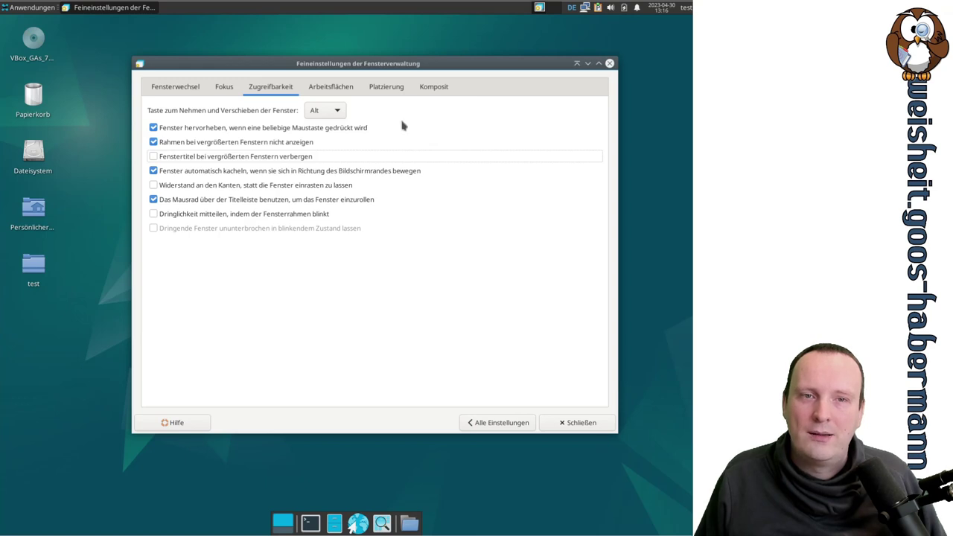
pyautogui.moveTo(362, 64); pyautogui.dragTo(691, 100)
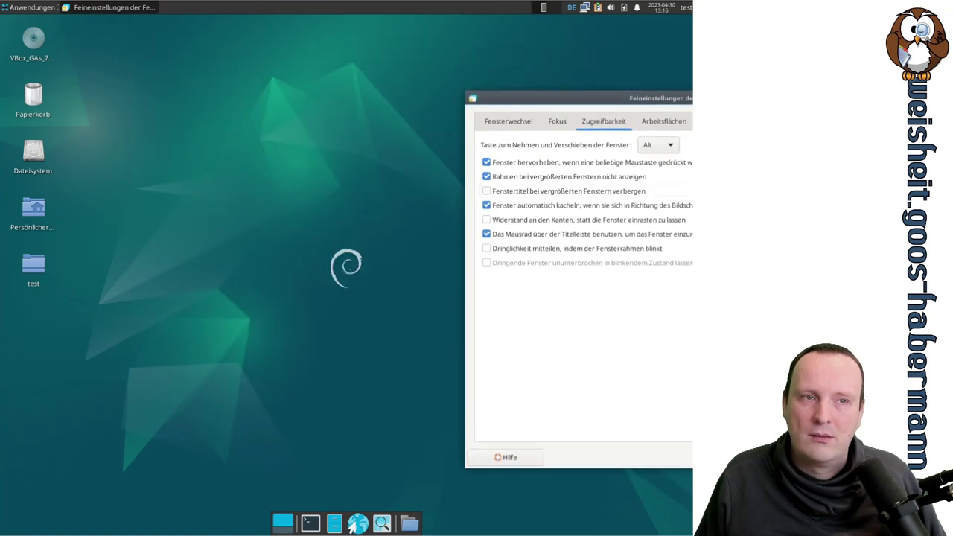
pyautogui.moveTo(575, 101); pyautogui.dragTo(243, 107)
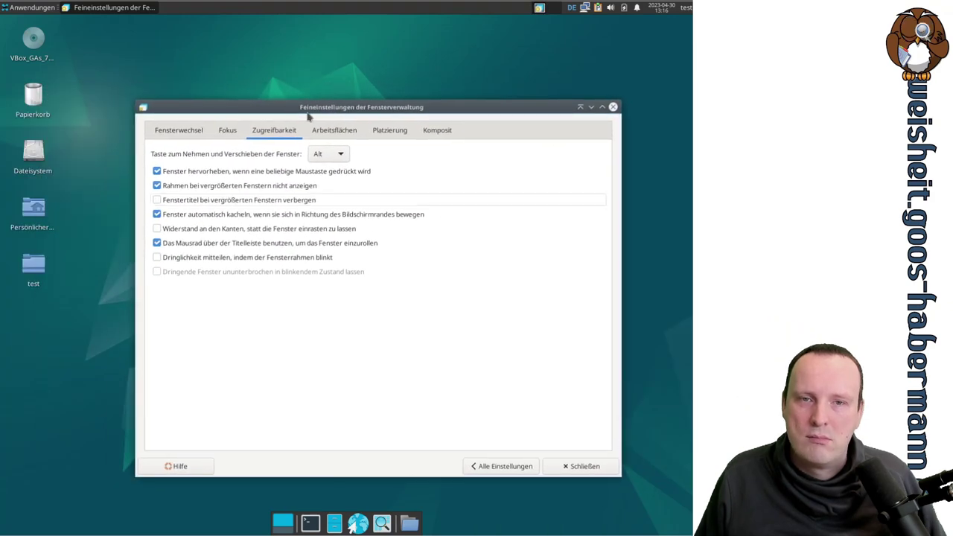
# - Disable Fenster automatisch kacheln, switch Widerstand an den Kanten on, move the window to test it, and switch it off again
pyautogui.moveTo(313, 104); pyautogui.dragTo(350, 82)
pyautogui.click(149, 186)
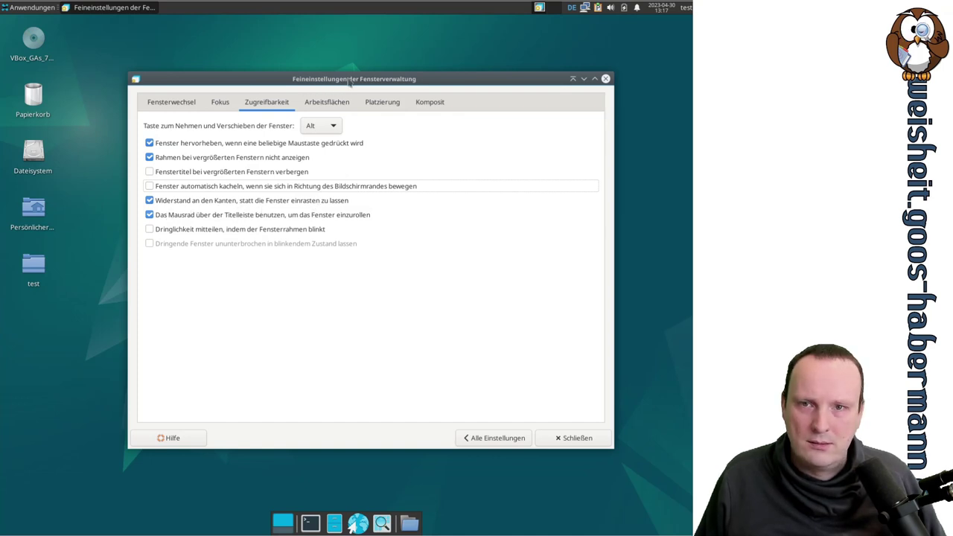
pyautogui.moveTo(348, 82); pyautogui.dragTo(337, 66)
pyautogui.click(164, 223)
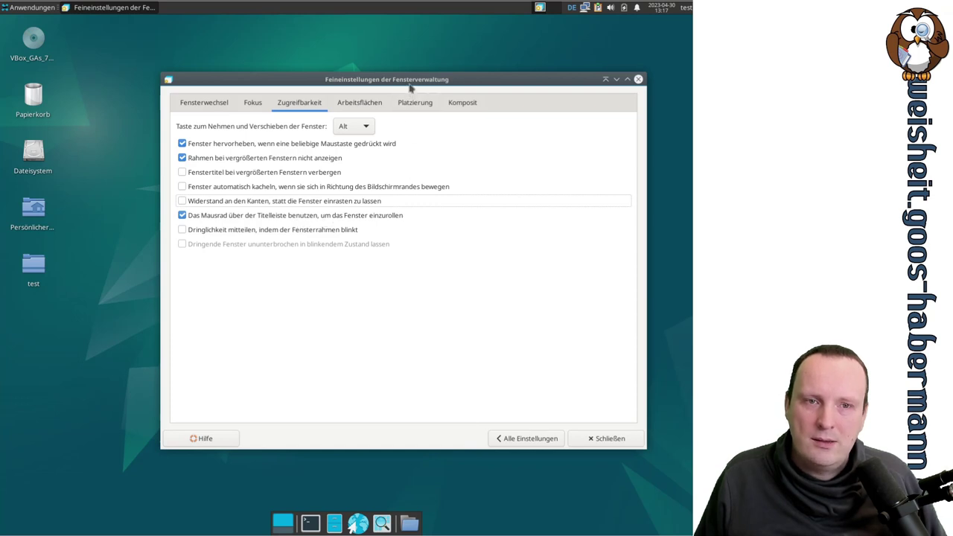
# - Roll the window up into its title bar and back down repeatedly to try the mouse wheel option
pyautogui.scroll(1, 410, 82)
pyautogui.scroll(-1, 410, 82)
pyautogui.scroll(1, 410, 82)
pyautogui.scroll(-1, 409, 82)
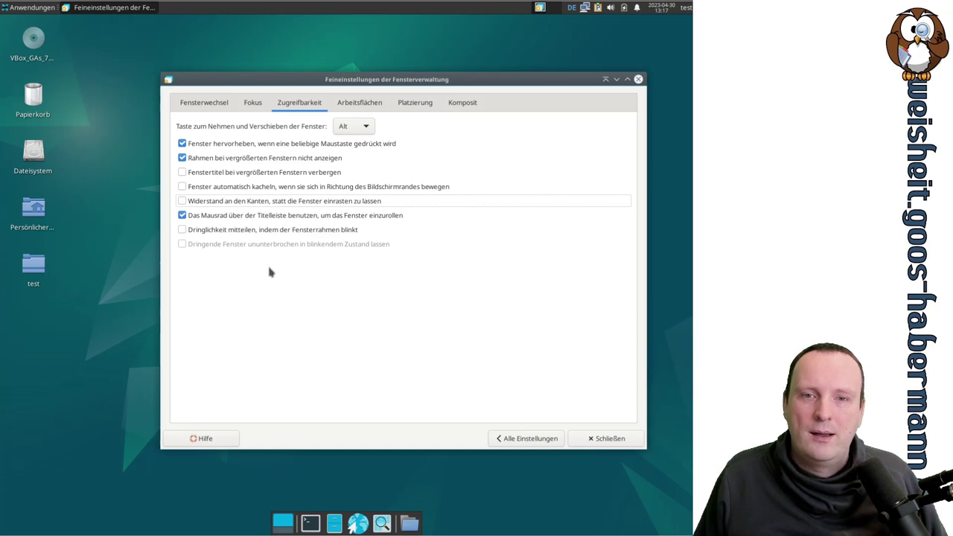
# - Enable Dringlichkeit mitteilen, indem der Fensterrahmen blinkt, and disable it again
pyautogui.click(326, 230)
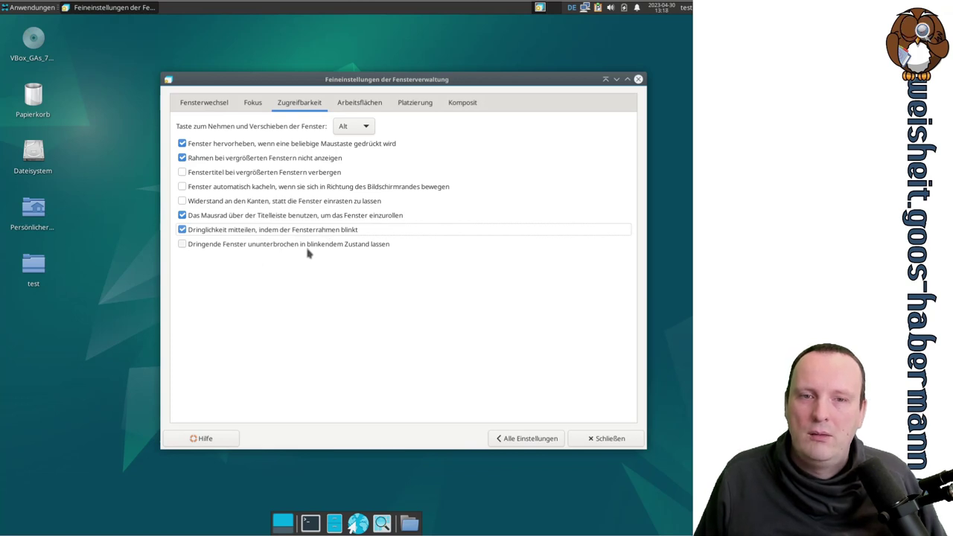
pyautogui.click(310, 231)
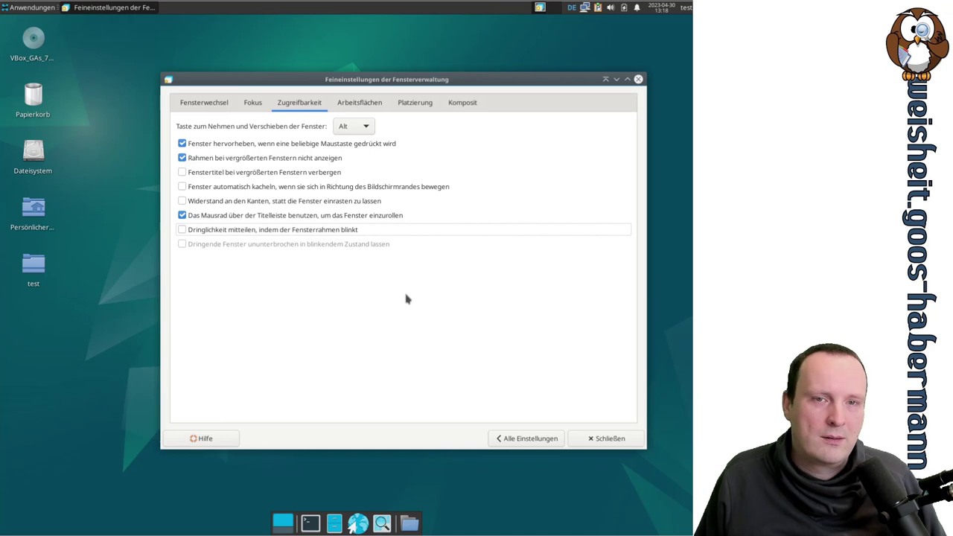
# - Open the Arbeitsflächen settings, switch to another workspace and back from the desktop, and reposition the window
pyautogui.click(370, 106)
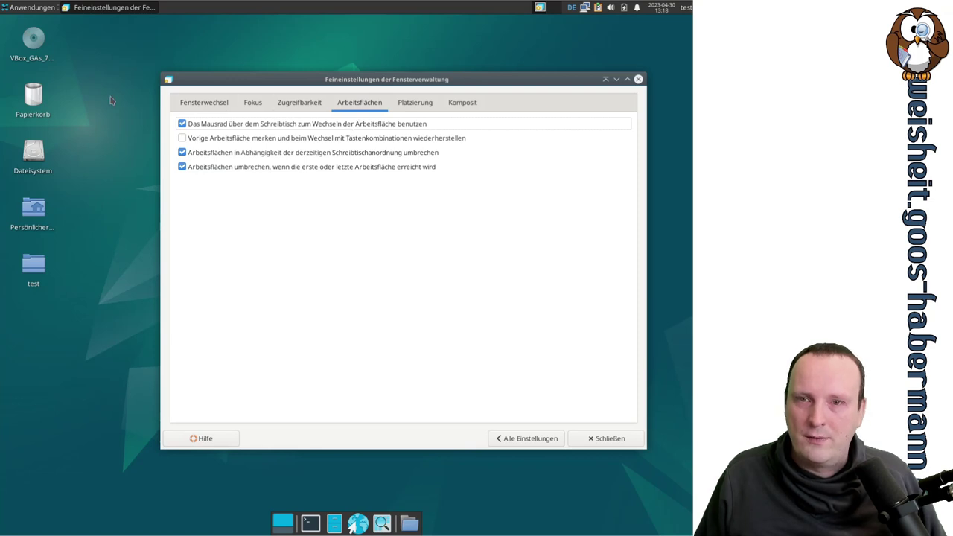
pyautogui.scroll(-5, 110, 101)
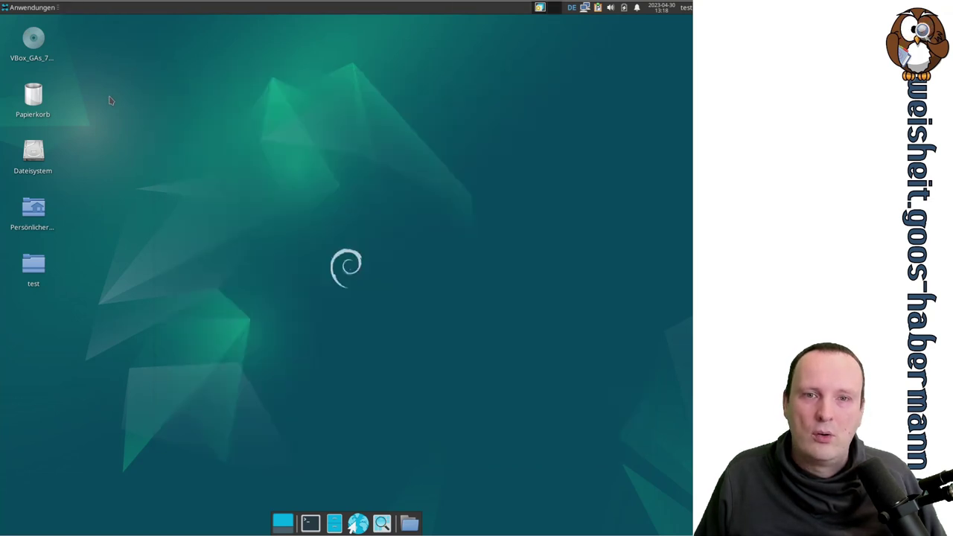
pyautogui.scroll(1, 110, 101)
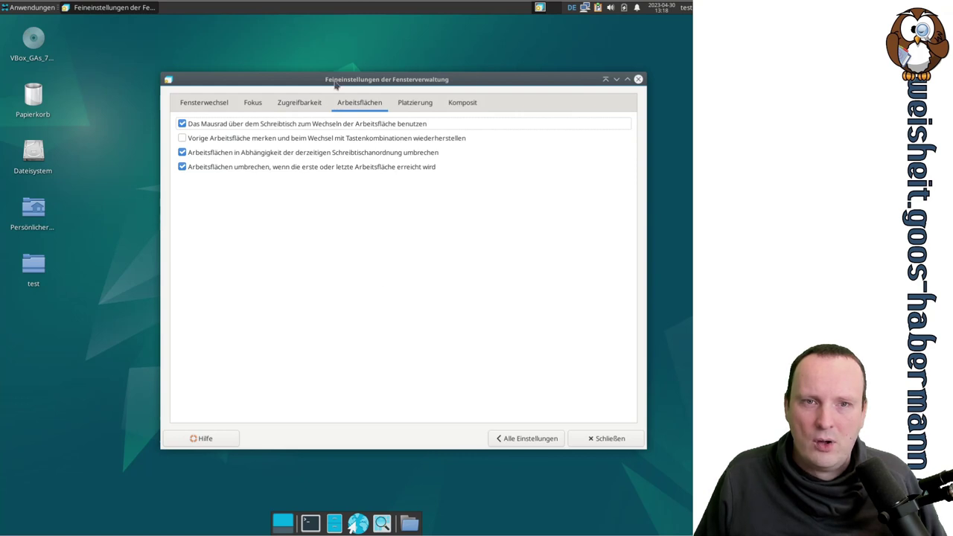
pyautogui.moveTo(336, 80); pyautogui.dragTo(341, 101)
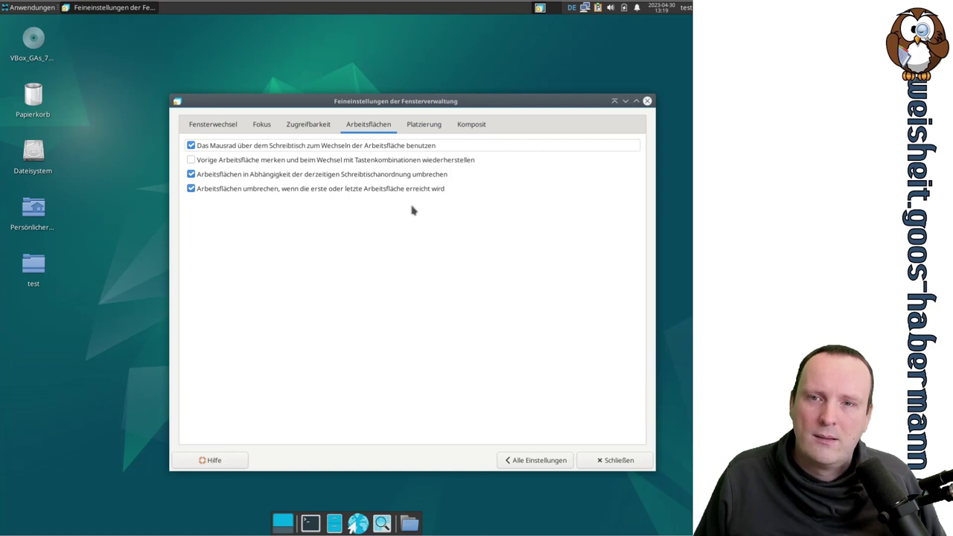
pyautogui.moveTo(215, 110); pyautogui.dragTo(173, 99)
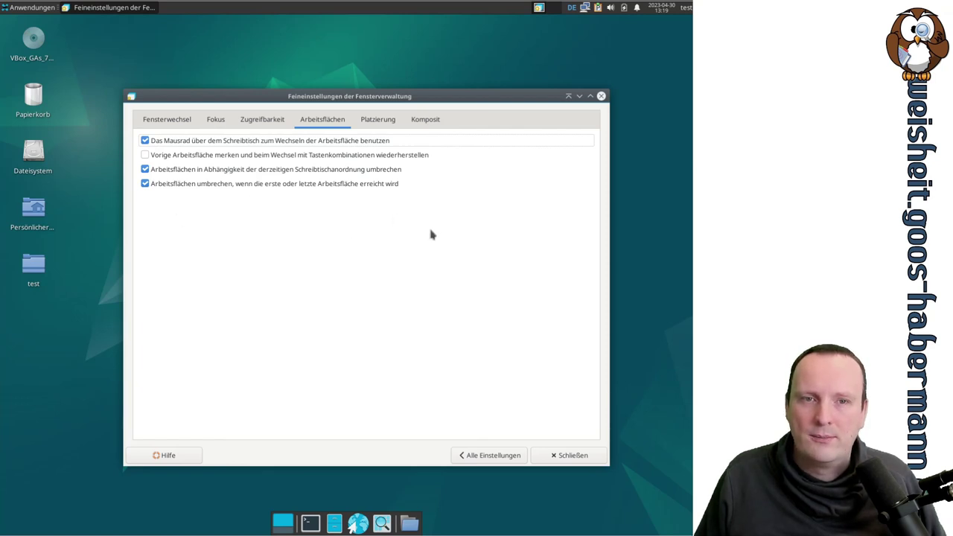
# - Open the Platzierung settings and reduce the height of the settings window
pyautogui.click(376, 126)
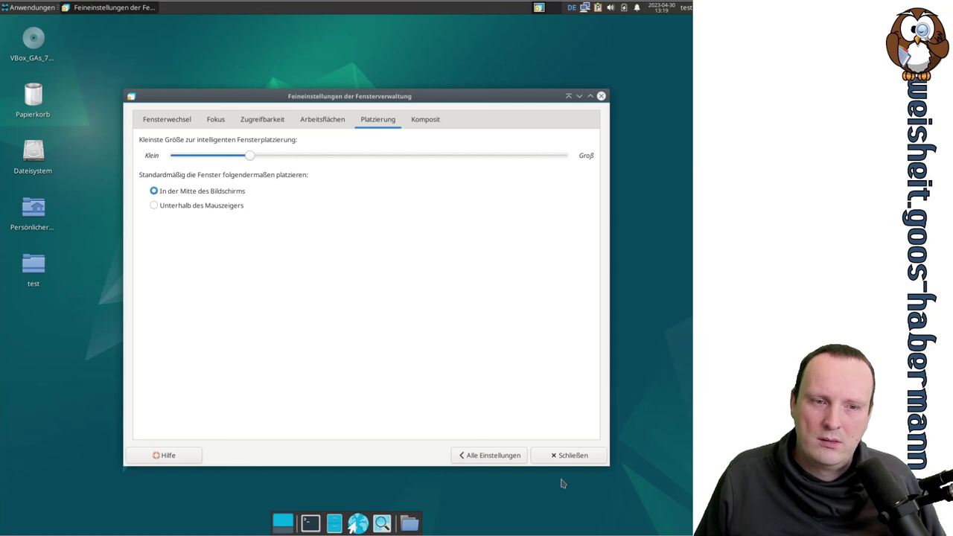
pyautogui.moveTo(603, 469); pyautogui.dragTo(603, 414)
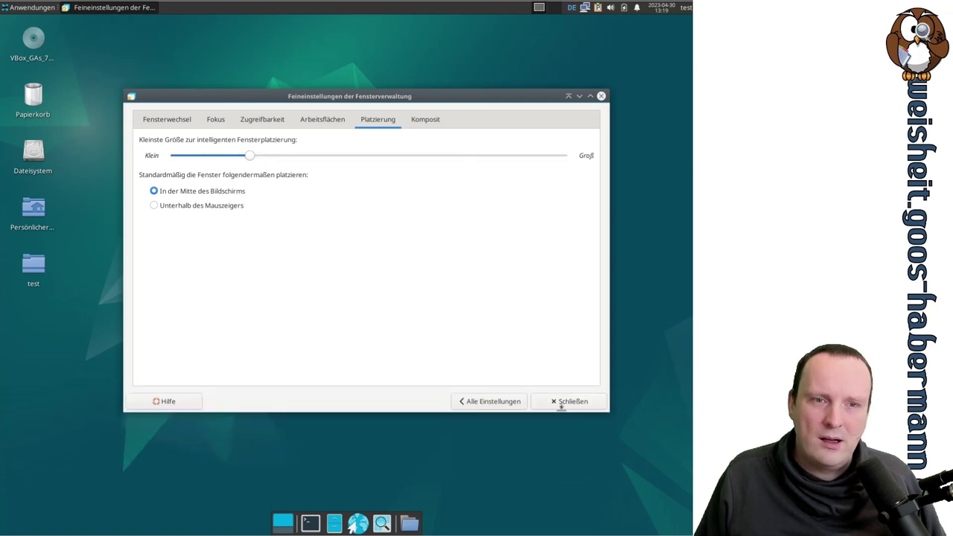
# - Narrow and reposition the settings window, and slightly increase Kleinste Größe zur intelligenten Fensterplatzierung
pyautogui.moveTo(604, 269); pyautogui.dragTo(418, 325)
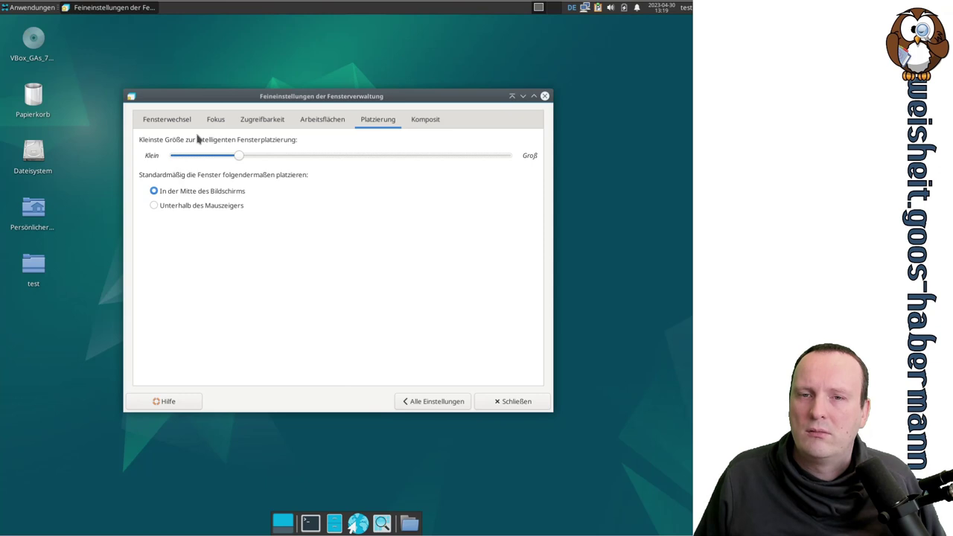
pyautogui.moveTo(239, 157)
pyautogui.mouseDown()
pyautogui.moveTo(164, 159)
pyautogui.moveTo(555, 159)
pyautogui.moveTo(254, 167)
pyautogui.mouseUp()
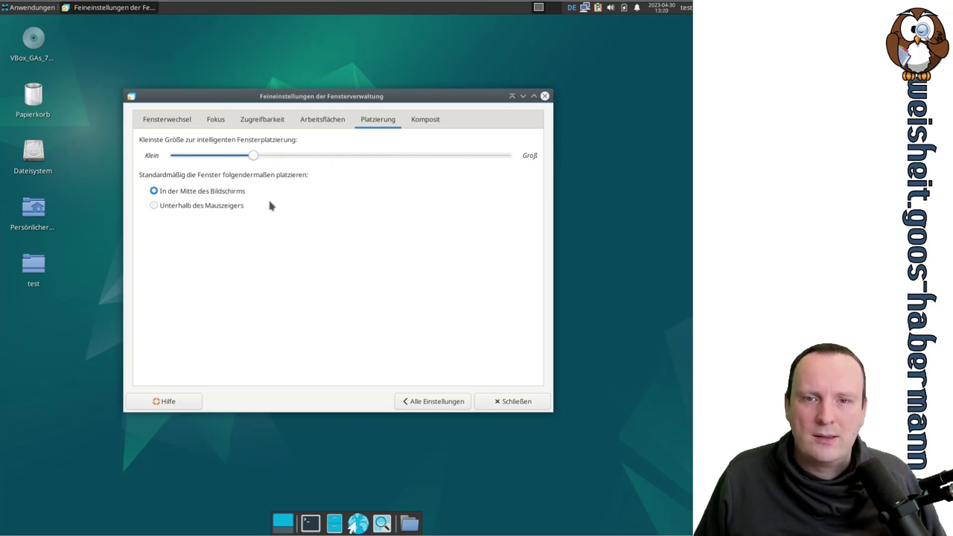
pyautogui.moveTo(292, 98); pyautogui.dragTo(313, 120)
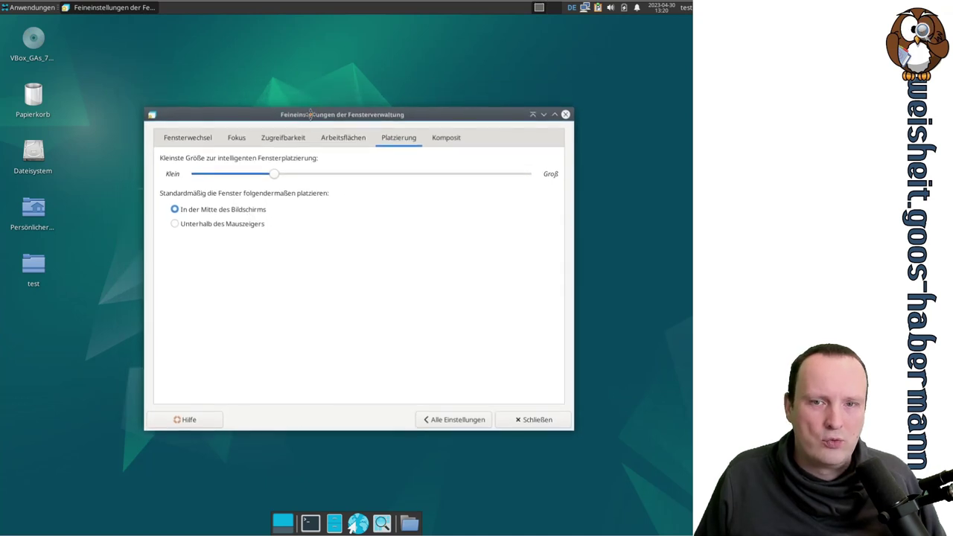
# - Open the Komposit settings and look through the available options
pyautogui.click(441, 143)
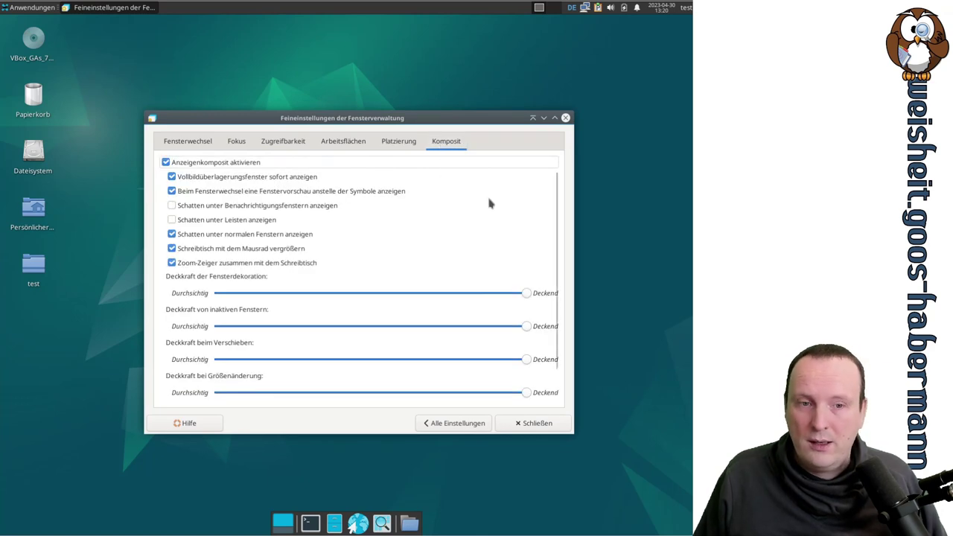
pyautogui.scroll(-1, 499, 200)
pyautogui.scroll(1, 504, 196)
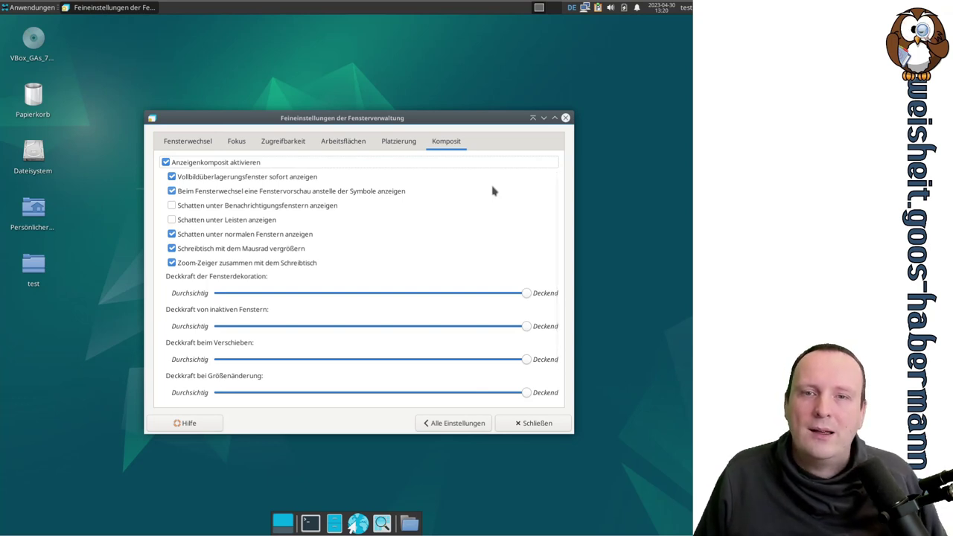
# - Disable Anzeigenkomposit aktivieren, move the settings window around to try it without compositing, and enable the option again
pyautogui.click(233, 162)
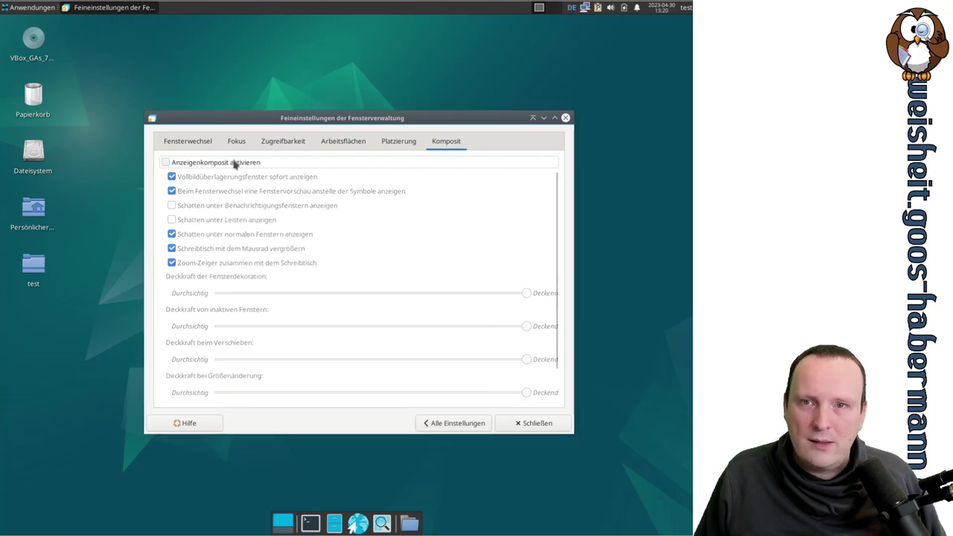
pyautogui.moveTo(231, 122); pyautogui.dragTo(249, 117)
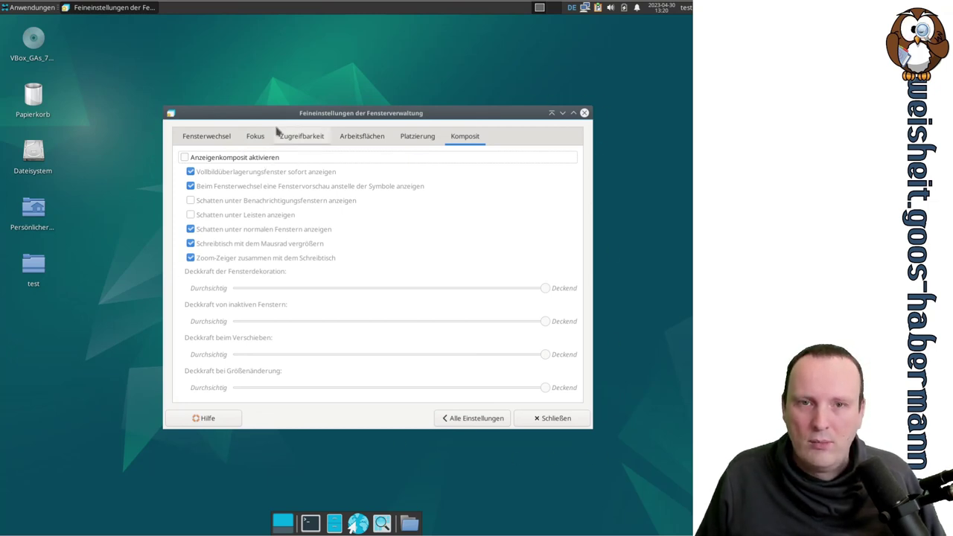
pyautogui.moveTo(282, 119); pyautogui.dragTo(271, 139)
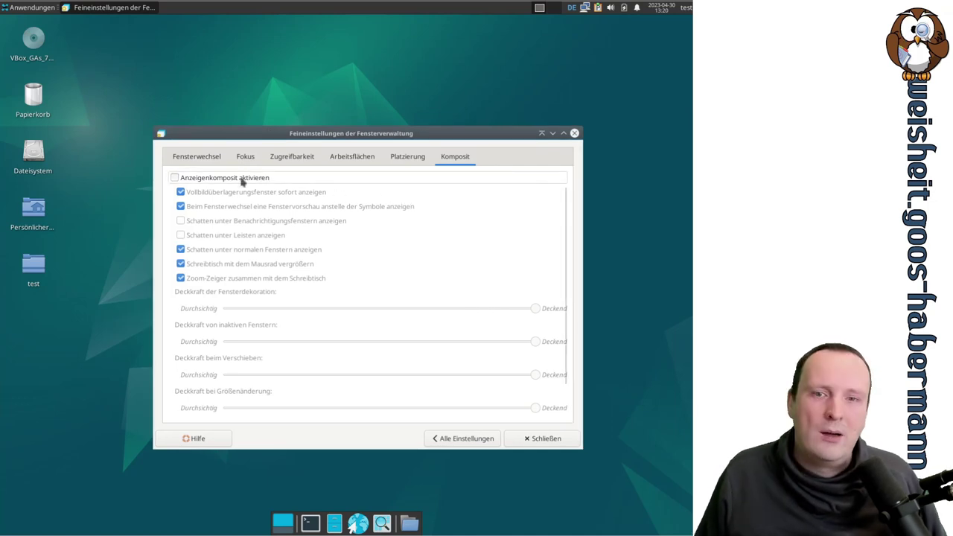
pyautogui.press('space')
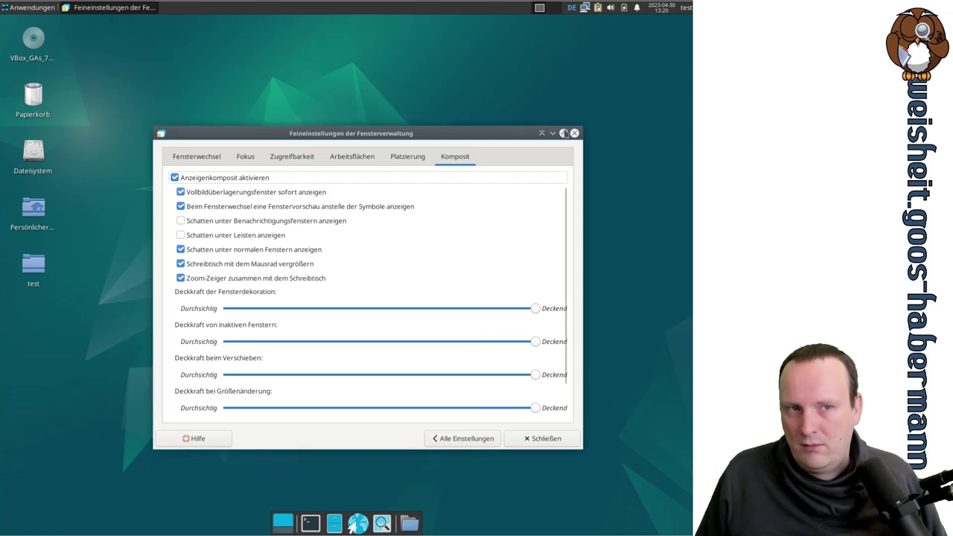
# - Maximize and restore the window with Vollbildüberlagerungsfenster sofort anzeigen enabled and disabled, and enable the option again
pyautogui.click(563, 132)
pyautogui.click(675, 22)
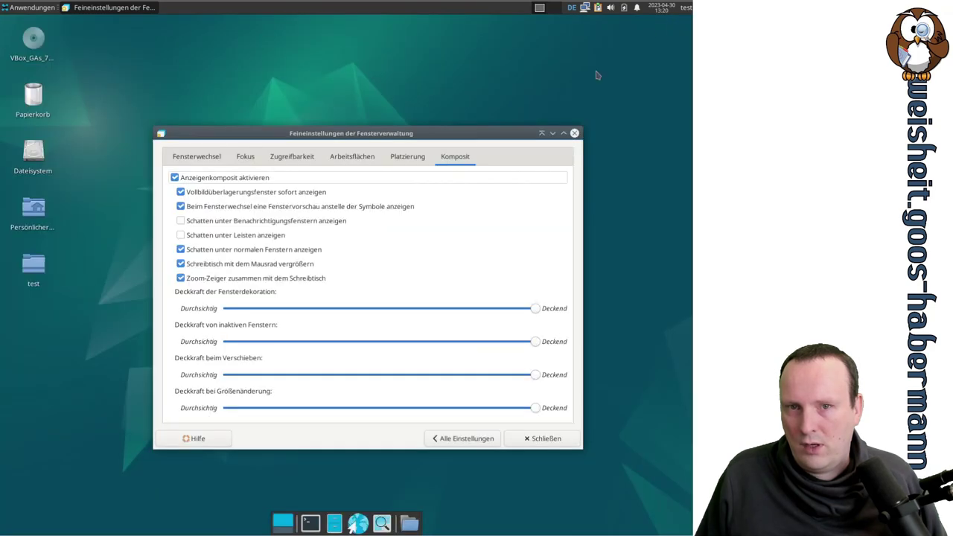
pyautogui.click(294, 194)
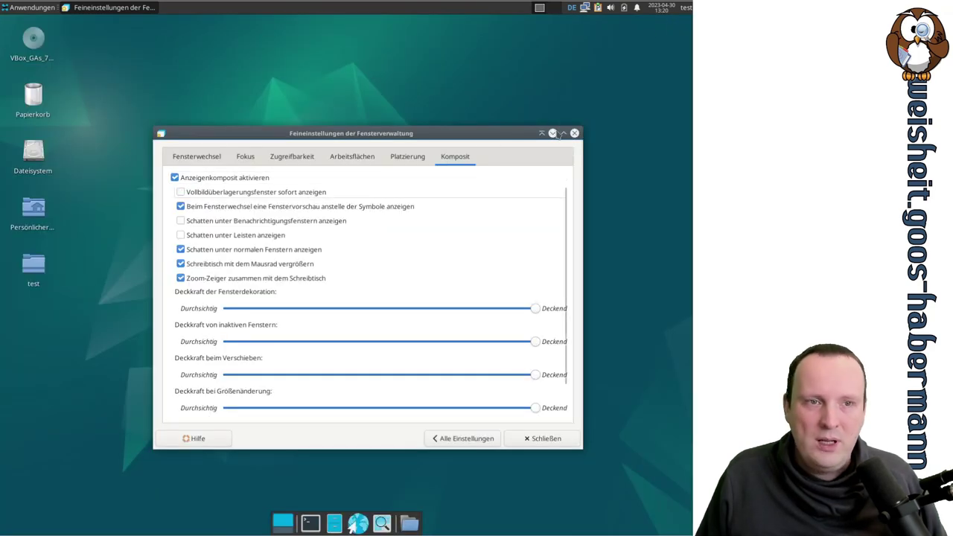
pyautogui.click(563, 132)
pyautogui.click(676, 22)
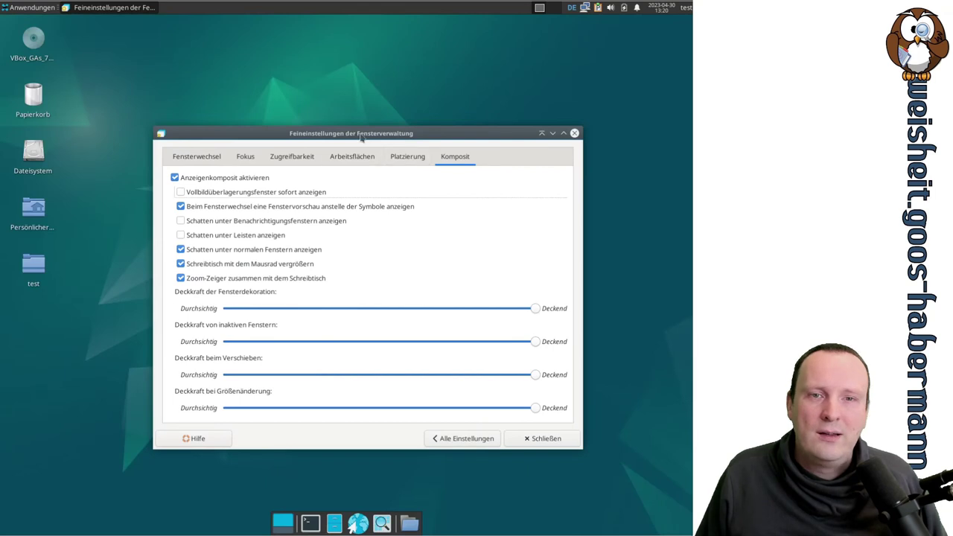
pyautogui.moveTo(361, 137); pyautogui.dragTo(360, 118)
pyautogui.click(301, 172)
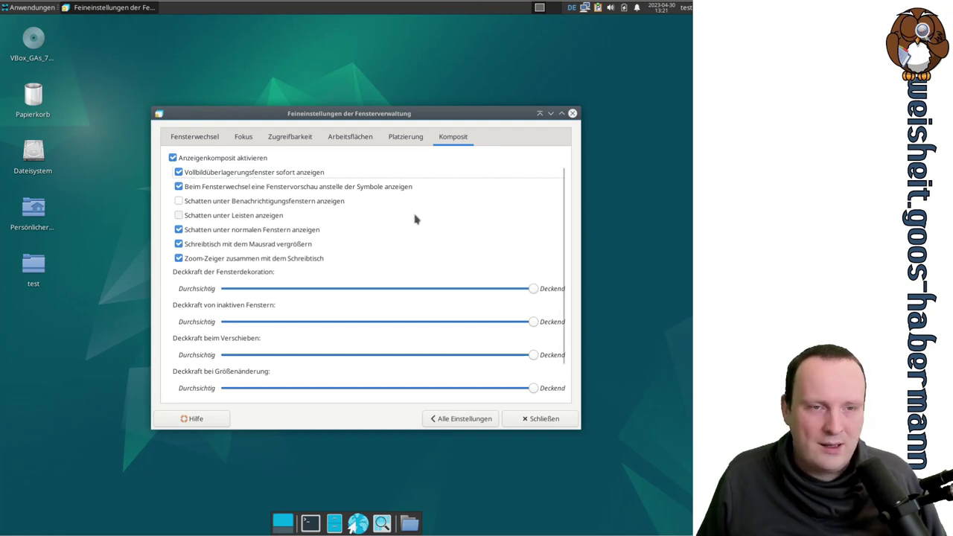
# - Switch Vollbildüberlagerungsfenster sofort anzeigen off and back on, and maximize and restore the window once more
pyautogui.scroll(-1, 415, 217)
pyautogui.scroll(1, 415, 217)
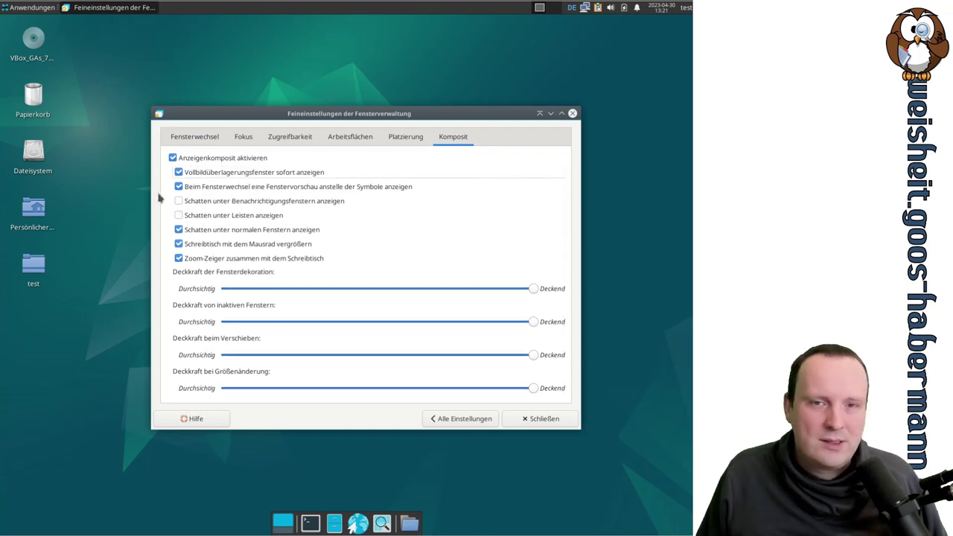
pyautogui.click(264, 174)
pyautogui.click(262, 175)
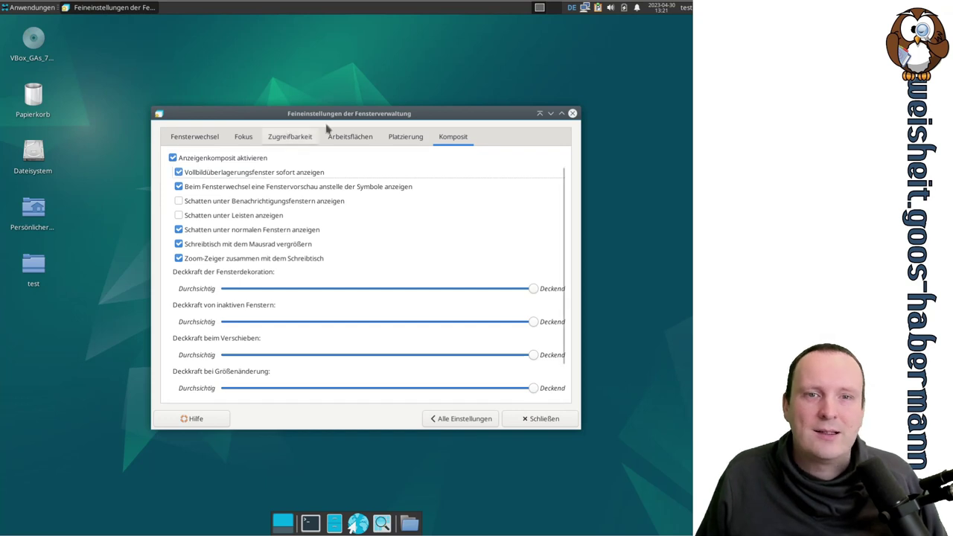
pyautogui.click(561, 113)
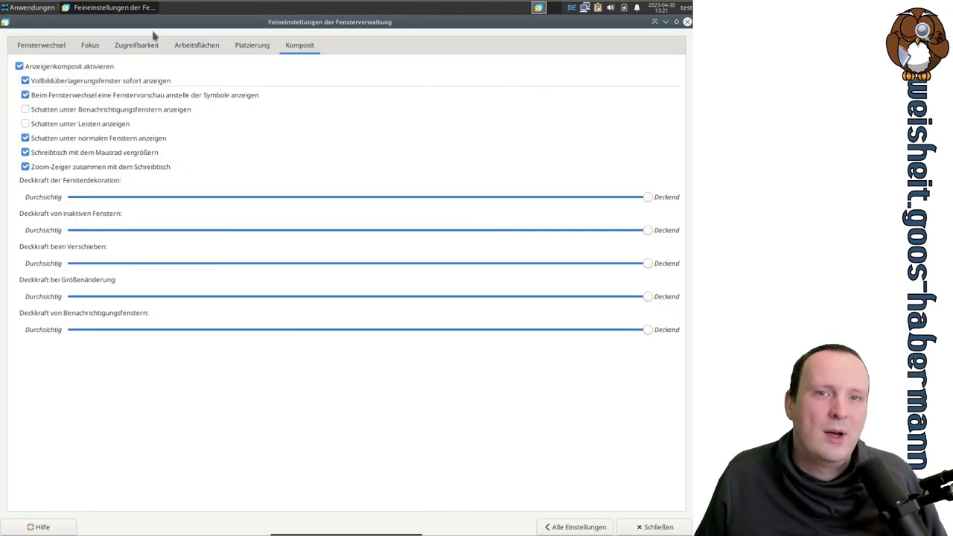
pyautogui.click(676, 22)
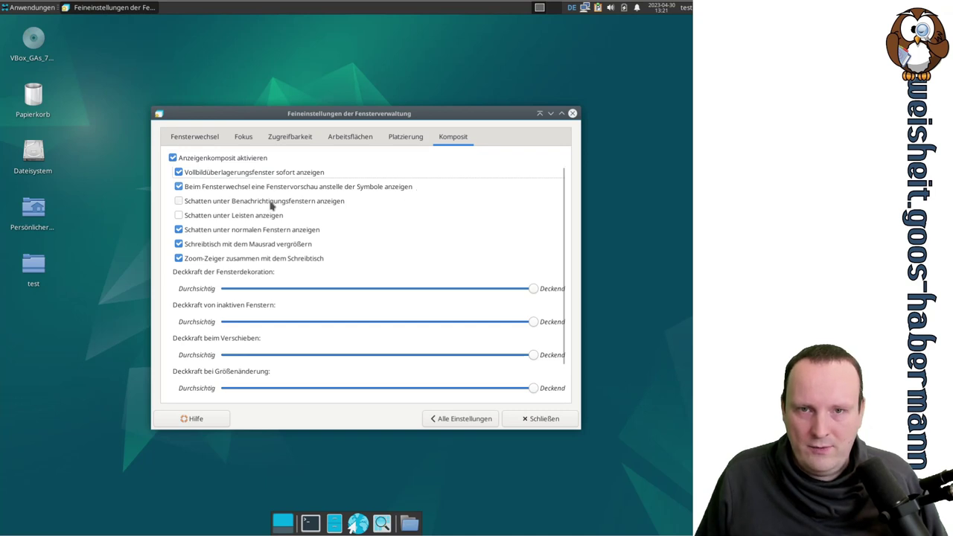
# - Try the window switcher with Beim Fensterwechsel eine Fenstervorschau anstelle der Symbole anzeigen disabled, and again with it re-enabled
pyautogui.click(178, 187)
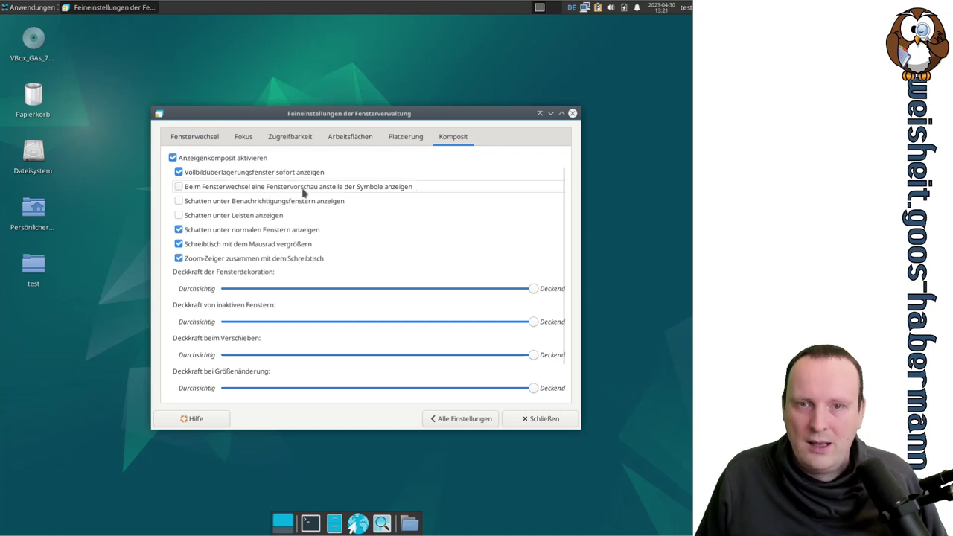
pyautogui.hotkey('alt', 'Tab')
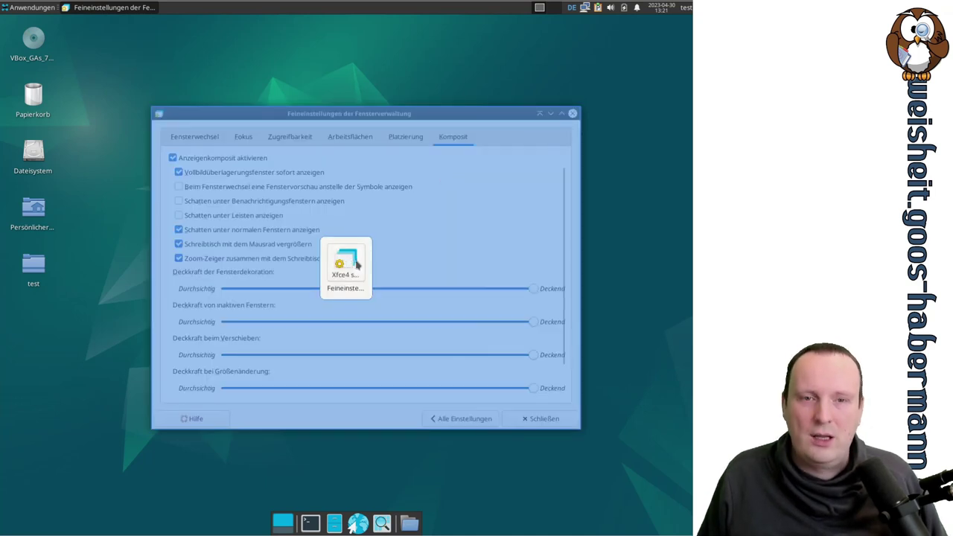
pyautogui.click(354, 266)
pyautogui.click(308, 187)
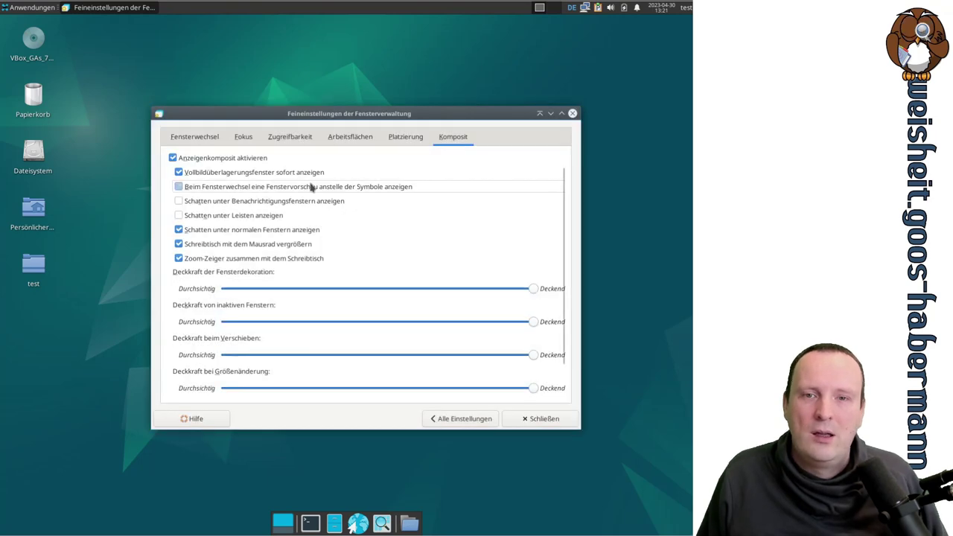
pyautogui.hotkey('alt', 'Tab')
pyautogui.hotkey('alt', 'Tab')
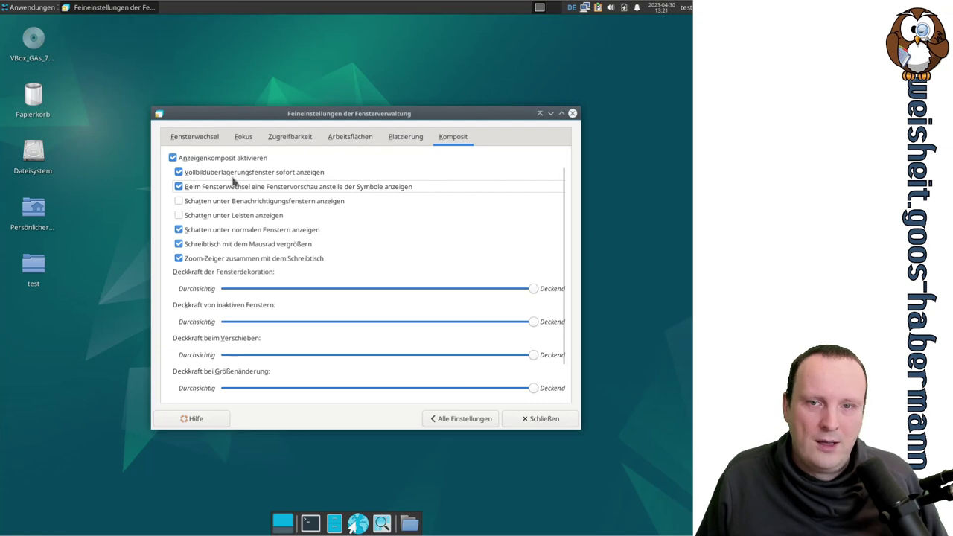
# - Test window switching with display compositing disabled, and enable compositing again
pyautogui.click(203, 159)
pyautogui.hotkey('alt', 'Tab')
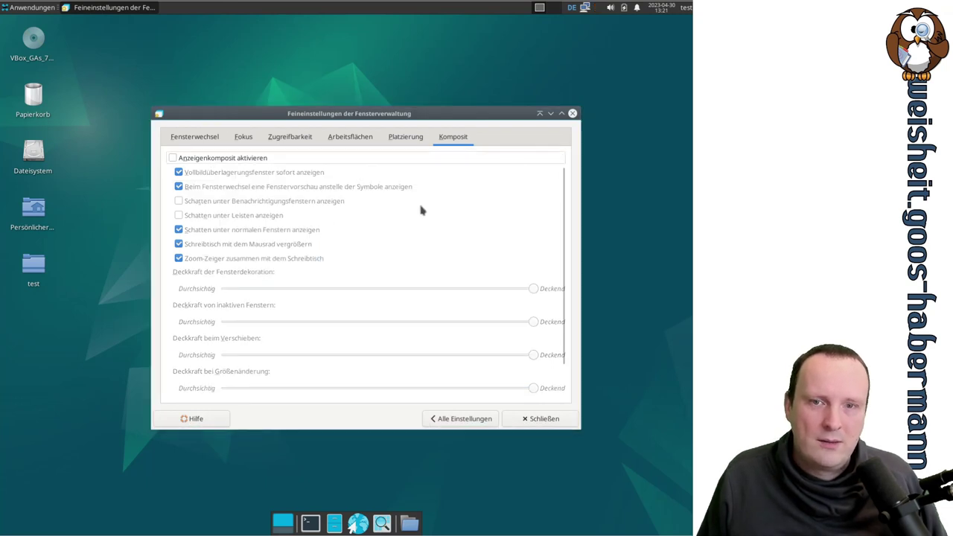
pyautogui.click(240, 160)
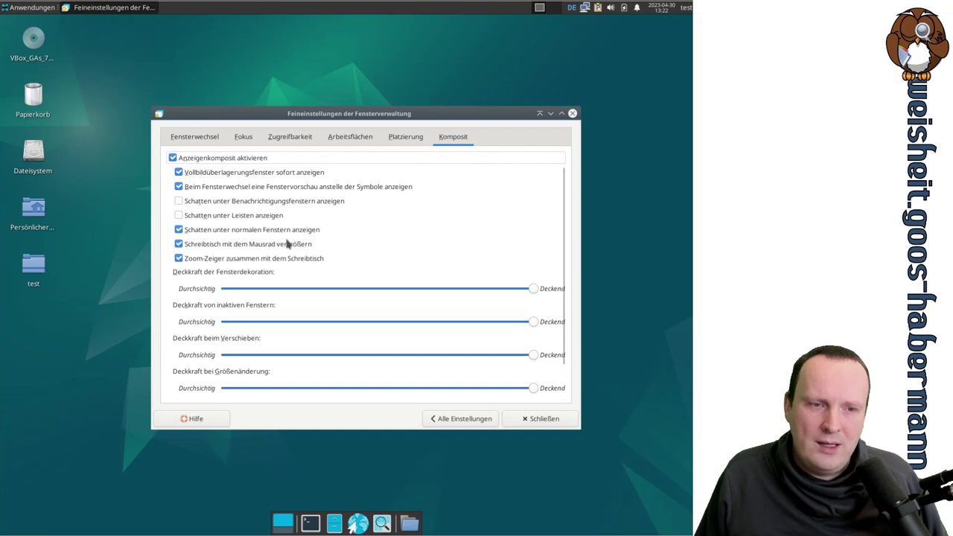
# - Move the tweaks window higher on the desktop and compare the workspace options with the compositor's shadow and zoom options
pyautogui.moveTo(454, 114); pyautogui.dragTo(428, 44)
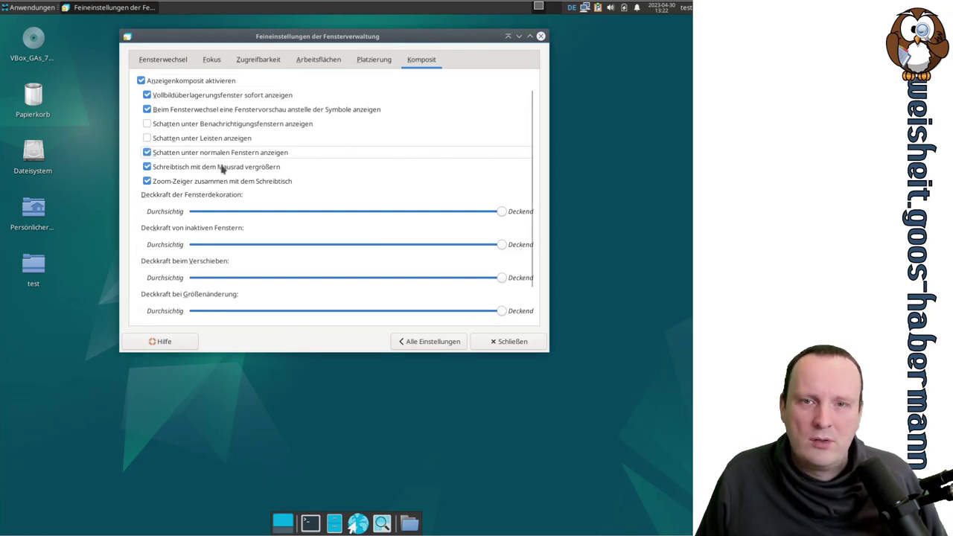
pyautogui.press('Escape')
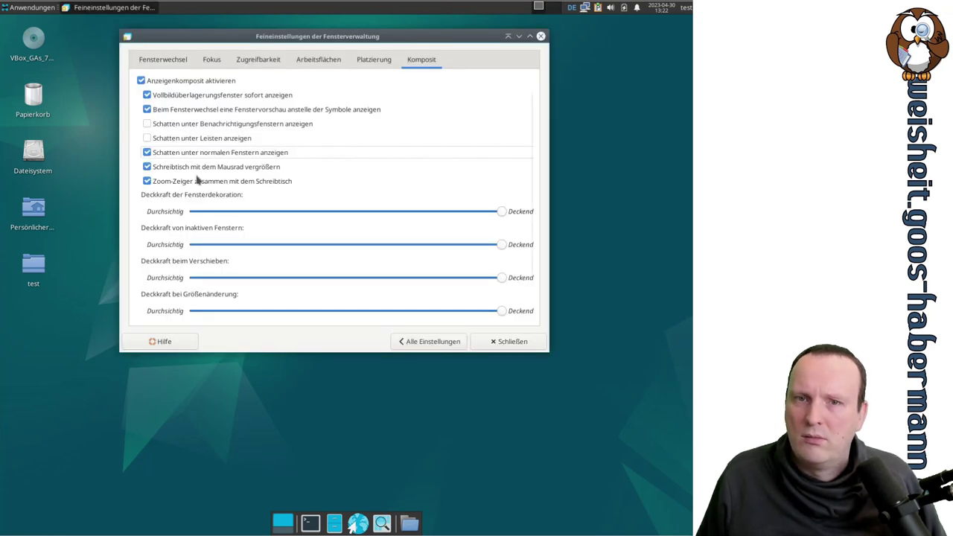
pyautogui.click(321, 64)
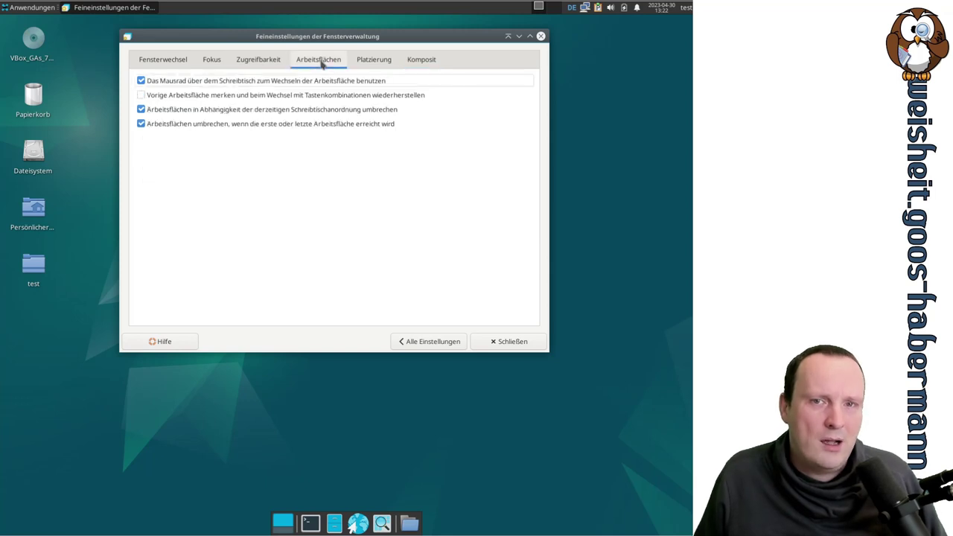
pyautogui.click(420, 62)
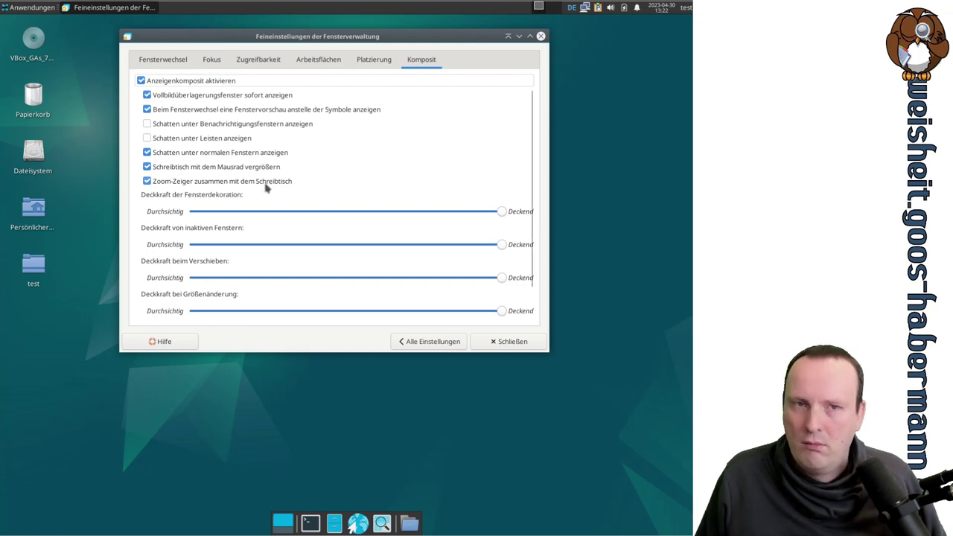
pyautogui.click(84, 229)
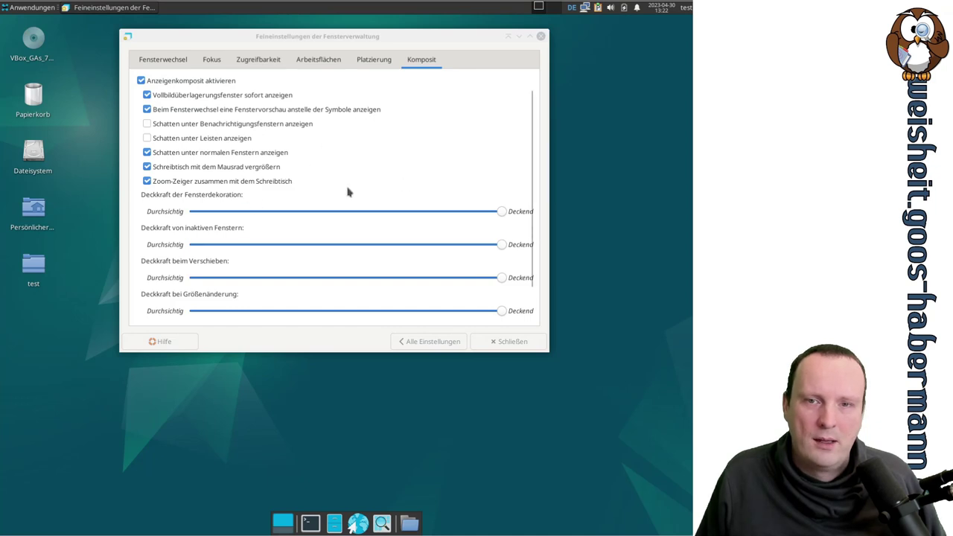
pyautogui.click(217, 195)
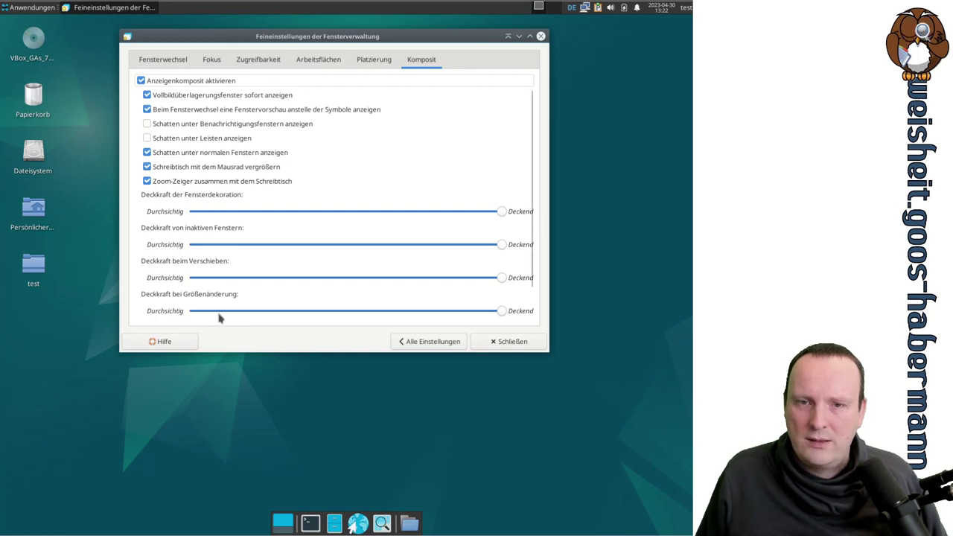
# - Test about half opacity for windows being moved by shifting the settings window, and restore full opacity
pyautogui.moveTo(501, 278); pyautogui.dragTo(339, 281)
pyautogui.moveTo(305, 36); pyautogui.dragTo(253, 75)
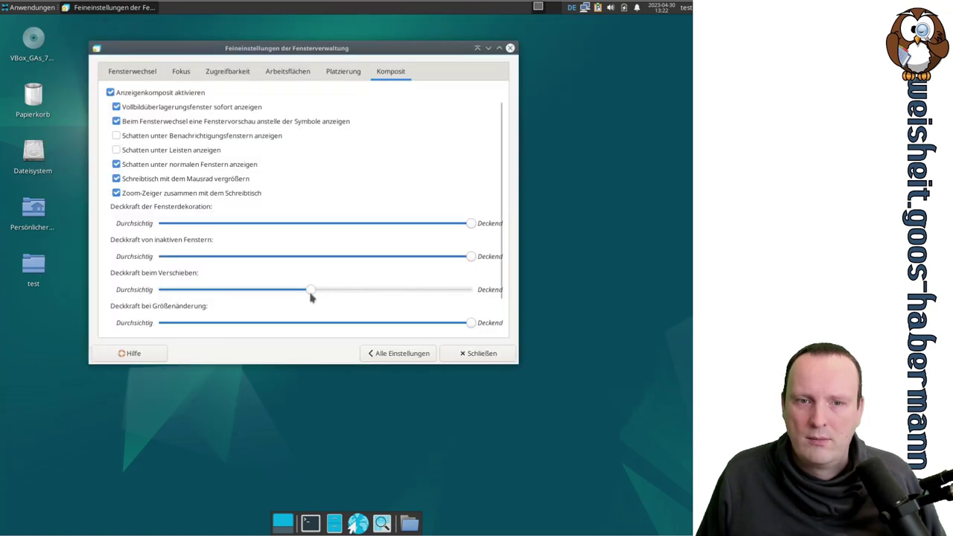
pyautogui.moveTo(323, 296); pyautogui.dragTo(492, 297)
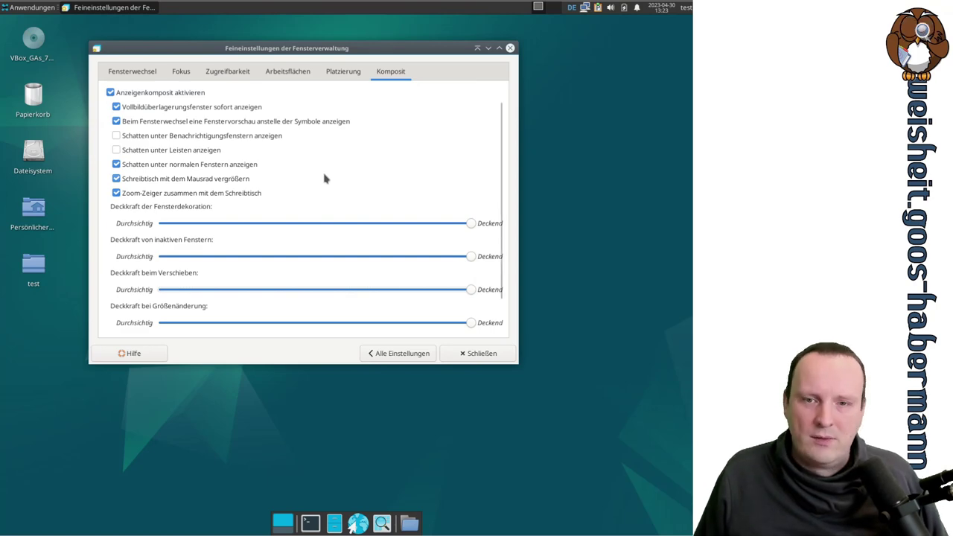
pyautogui.moveTo(333, 49); pyautogui.dragTo(390, 67)
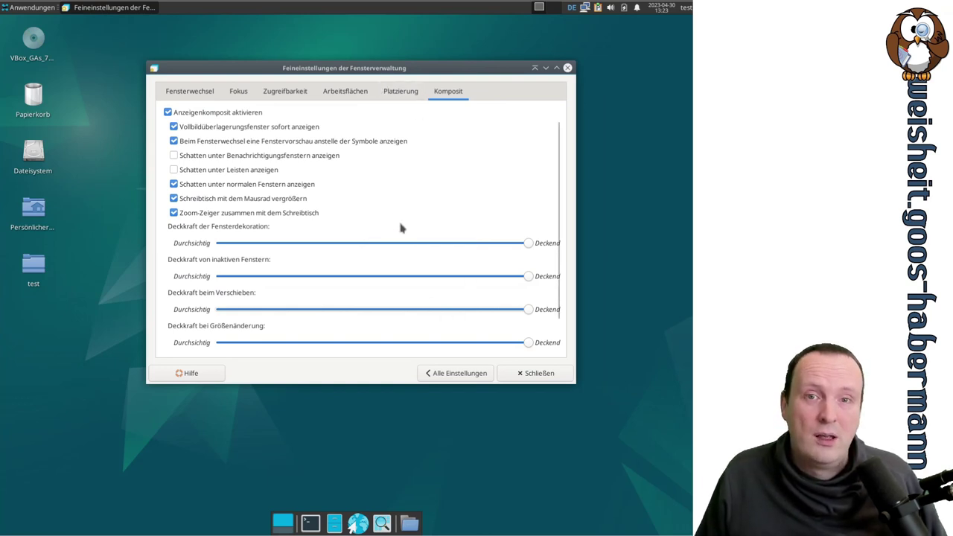
# - Disable display compositing and open the Fensterverwaltung settings from the overview of all settings
pyautogui.click(227, 112)
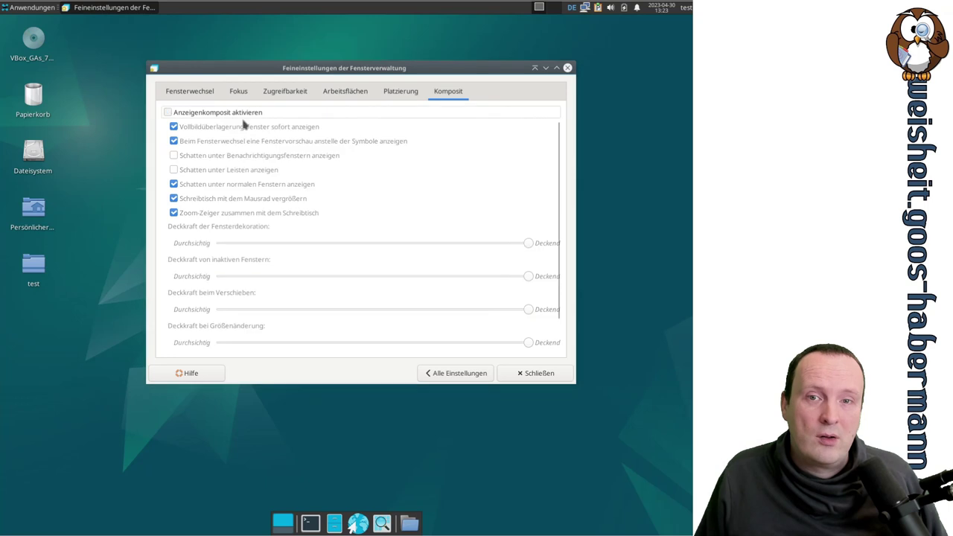
pyautogui.click(457, 373)
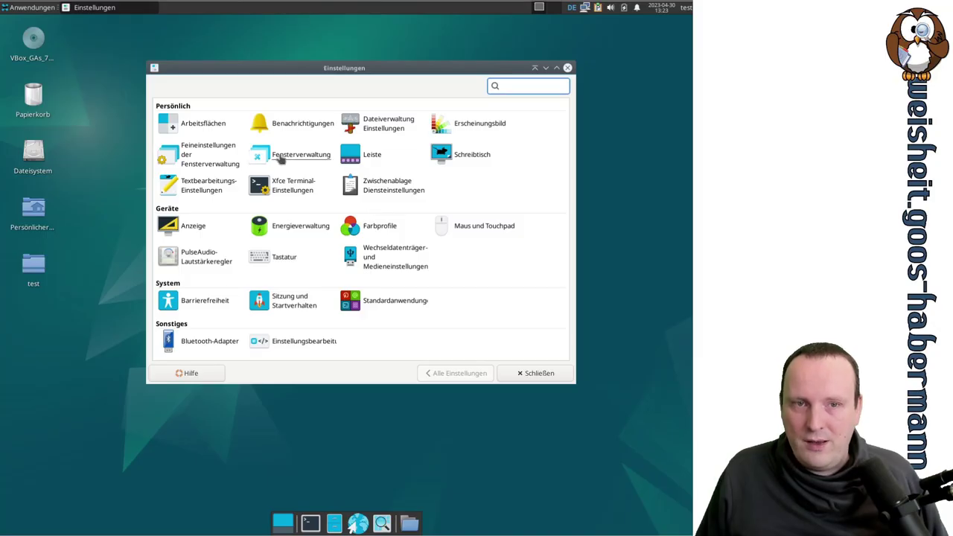
pyautogui.click(261, 156)
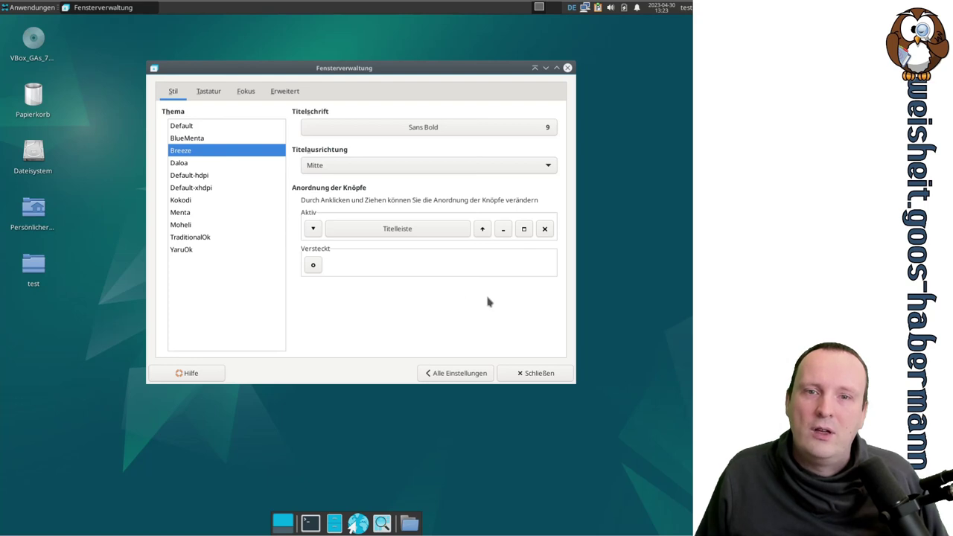
# - Preview the available window themes, including Daloa, BlueMenta, Default-hdpi, Default-xhdpi, Kokodi, Moheli, TraditionalOk and YaruOk
pyautogui.click(189, 162)
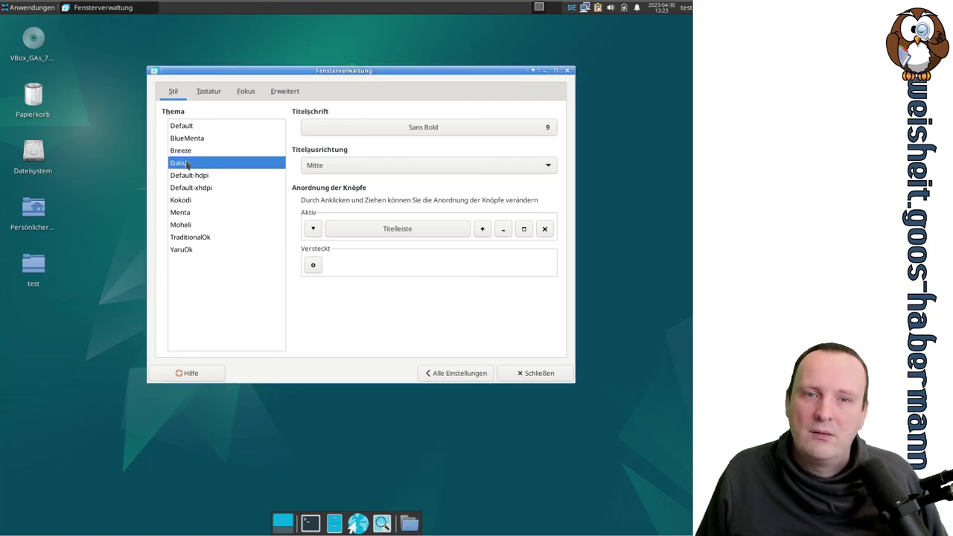
pyautogui.click(185, 152)
pyautogui.click(185, 140)
pyautogui.click(186, 127)
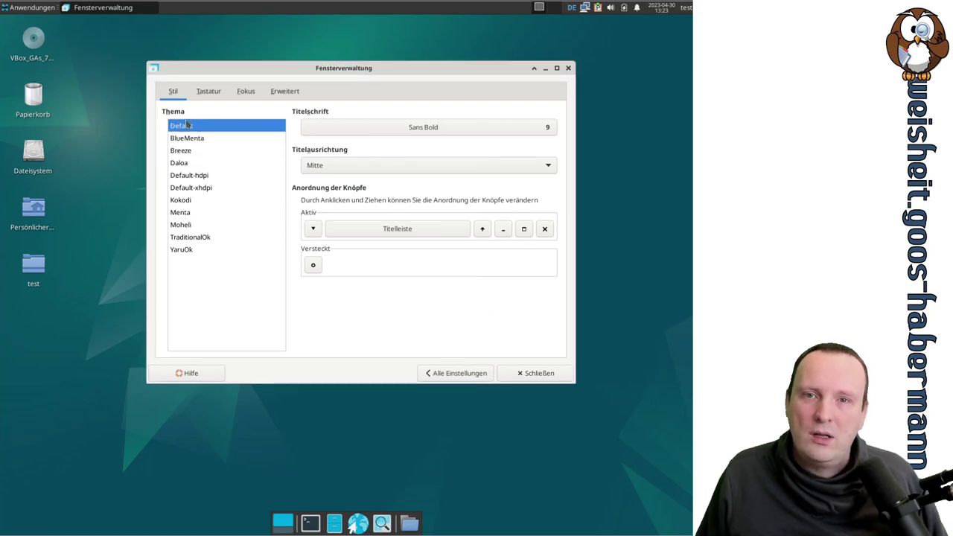
pyautogui.click(200, 153)
pyautogui.click(202, 176)
pyautogui.click(204, 188)
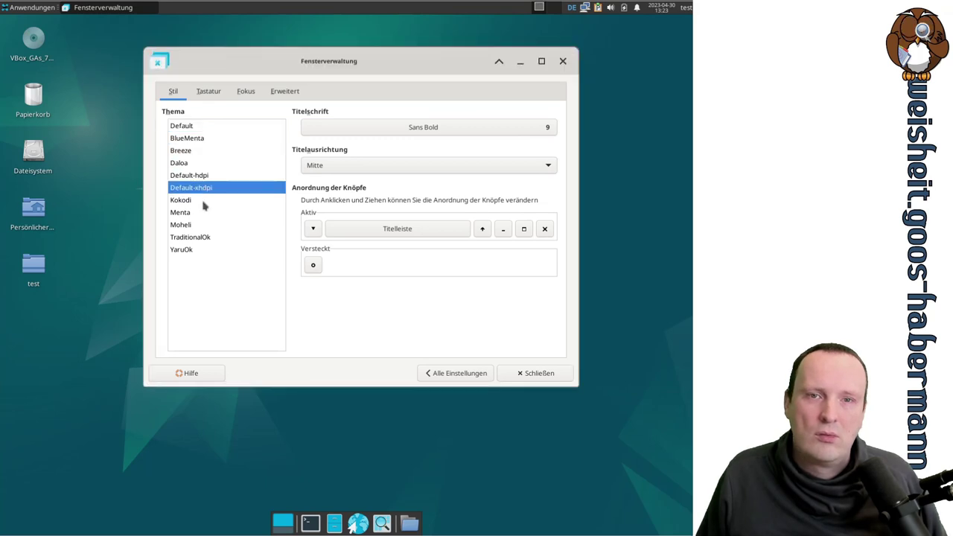
pyautogui.click(205, 201)
pyautogui.click(203, 225)
pyautogui.click(206, 238)
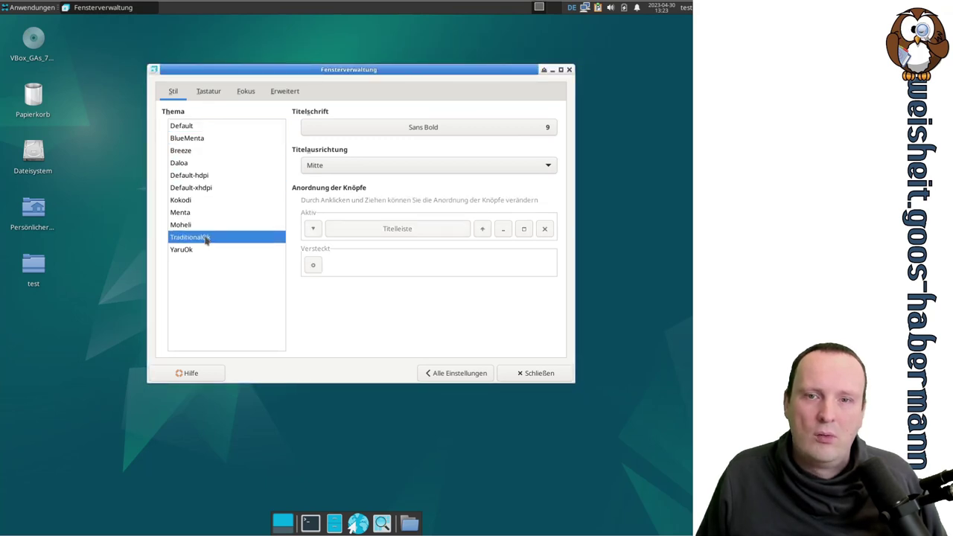
pyautogui.click(200, 251)
pyautogui.click(184, 226)
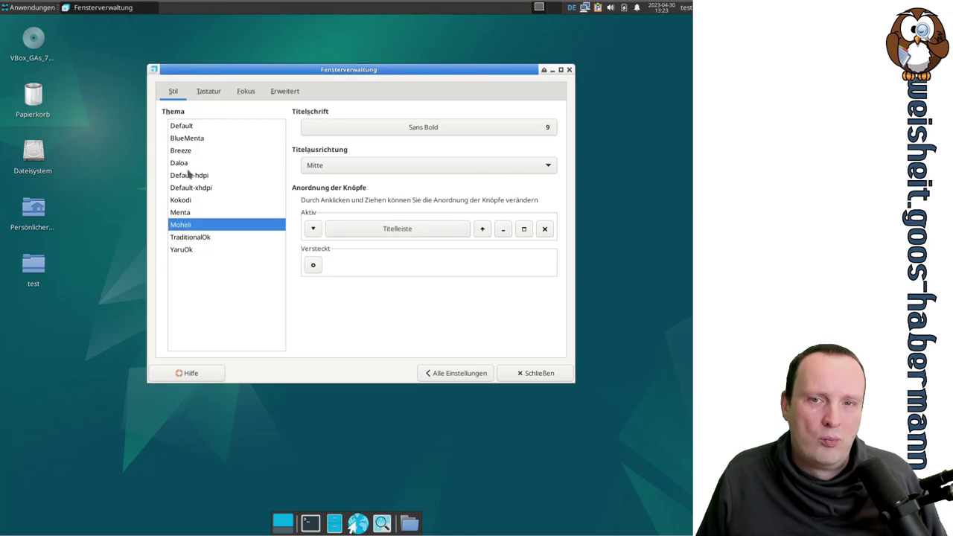
# - Apply the Default window theme, keeping the existing title bar button layout
pyautogui.click(189, 153)
pyautogui.click(187, 128)
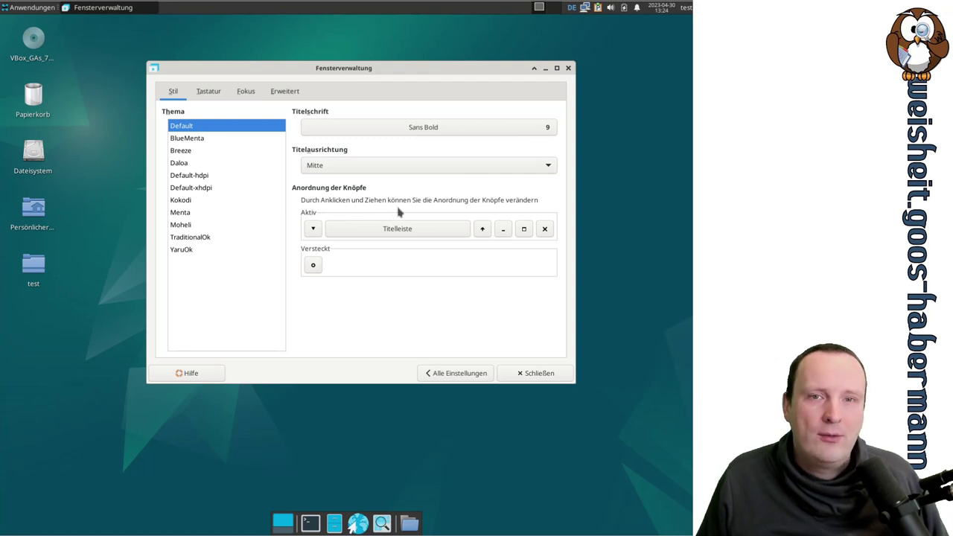
pyautogui.moveTo(316, 229)
pyautogui.mouseDown()
pyautogui.moveTo(470, 231)
pyautogui.moveTo(320, 231)
pyautogui.mouseUp()
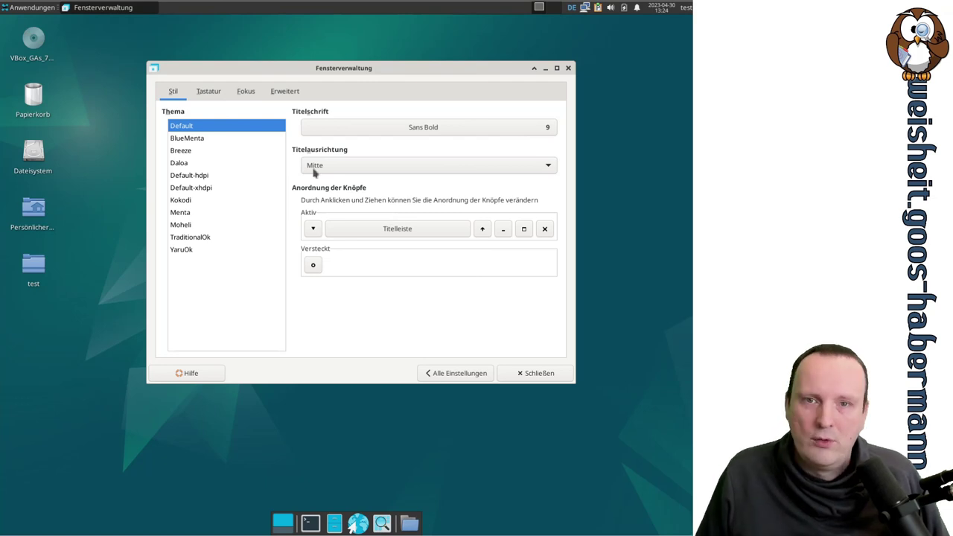
# - Look through the list of keyboard shortcuts for window management actions and return to its beginning
pyautogui.click(213, 91)
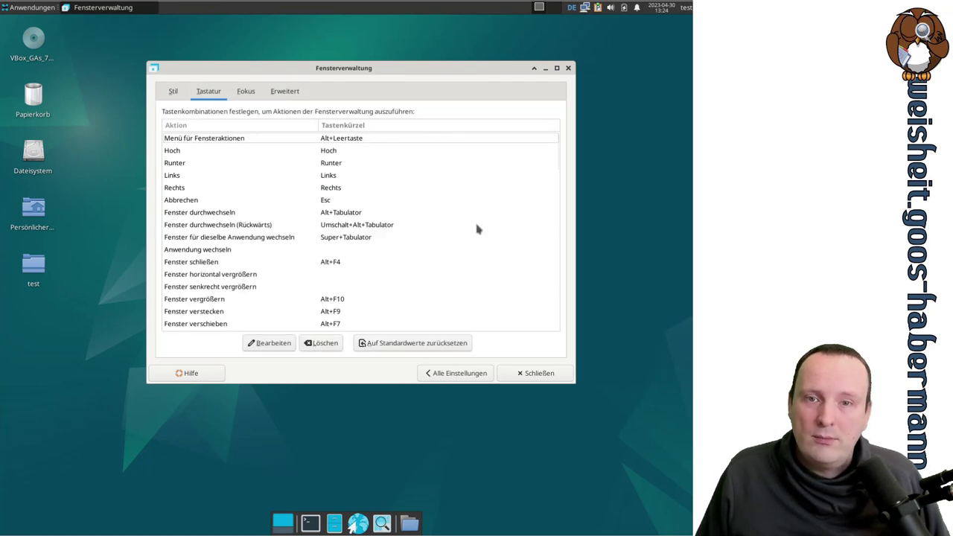
pyautogui.scroll(-10, 475, 209)
pyautogui.scroll(-2, 477, 215)
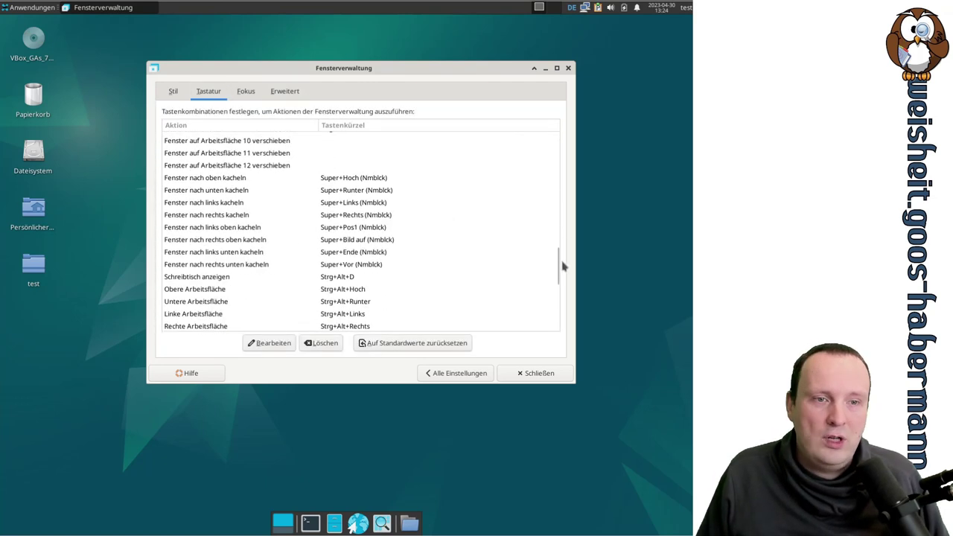
pyautogui.moveTo(557, 256); pyautogui.dragTo(555, 57)
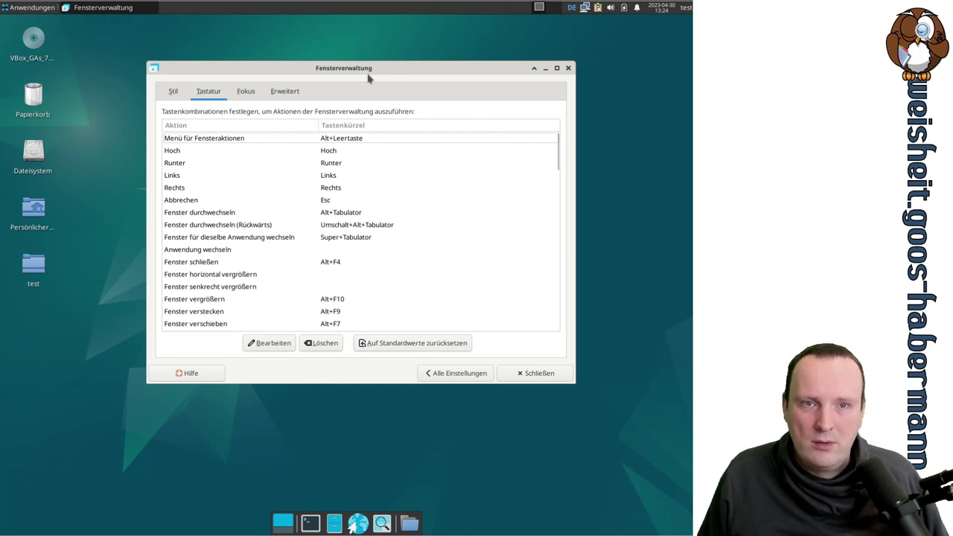
# - Show the window actions menu of the settings window by both its shortcut and its title bar icon, and close it
pyautogui.hotkey('alt', 'space')
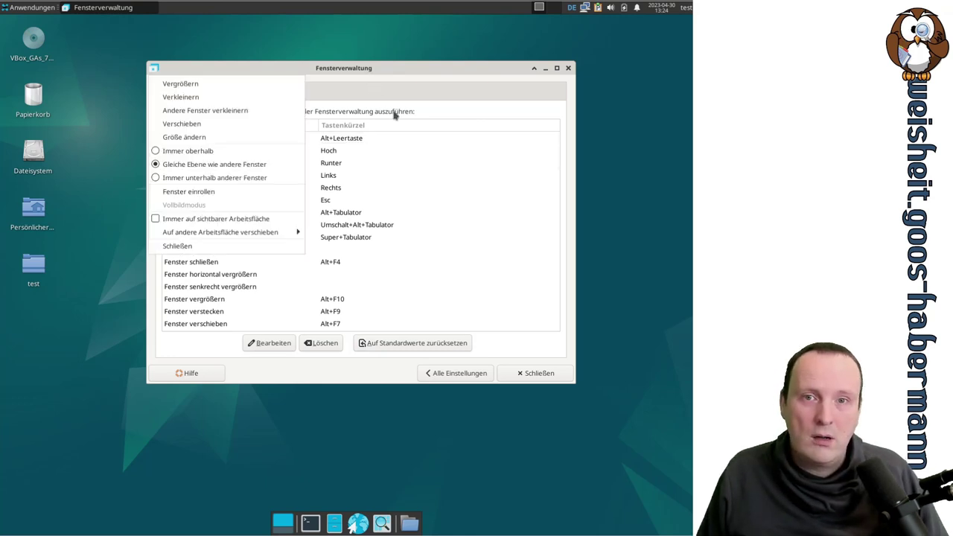
pyautogui.click(153, 70)
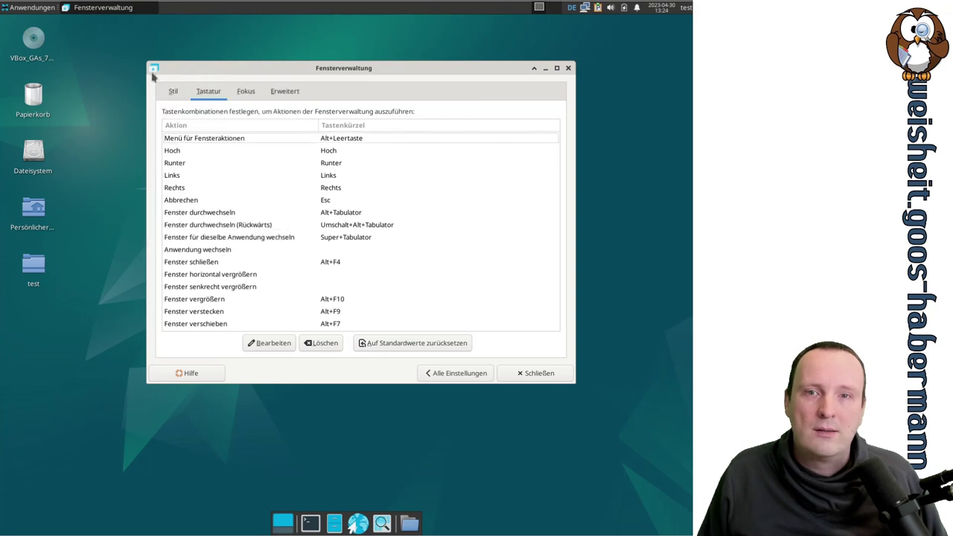
pyautogui.click(155, 70)
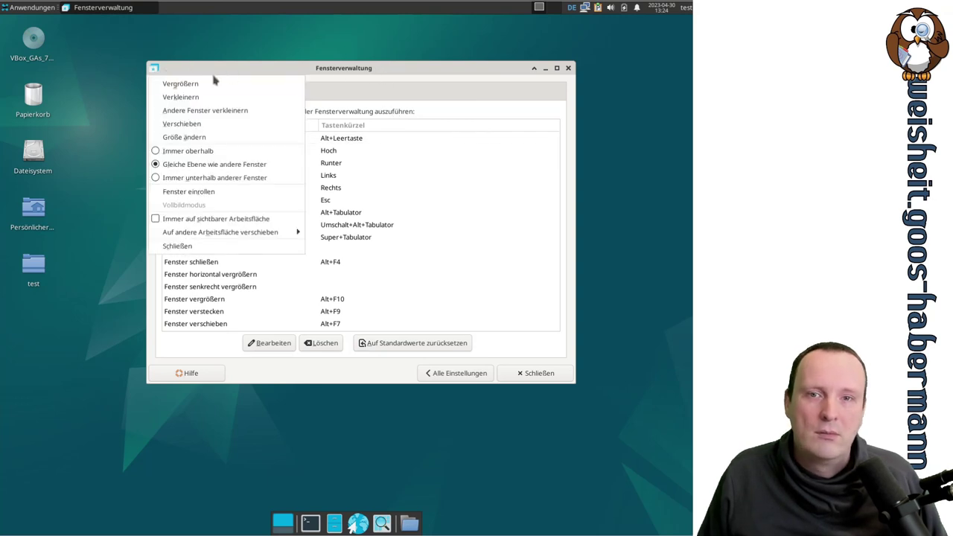
pyautogui.click(328, 66)
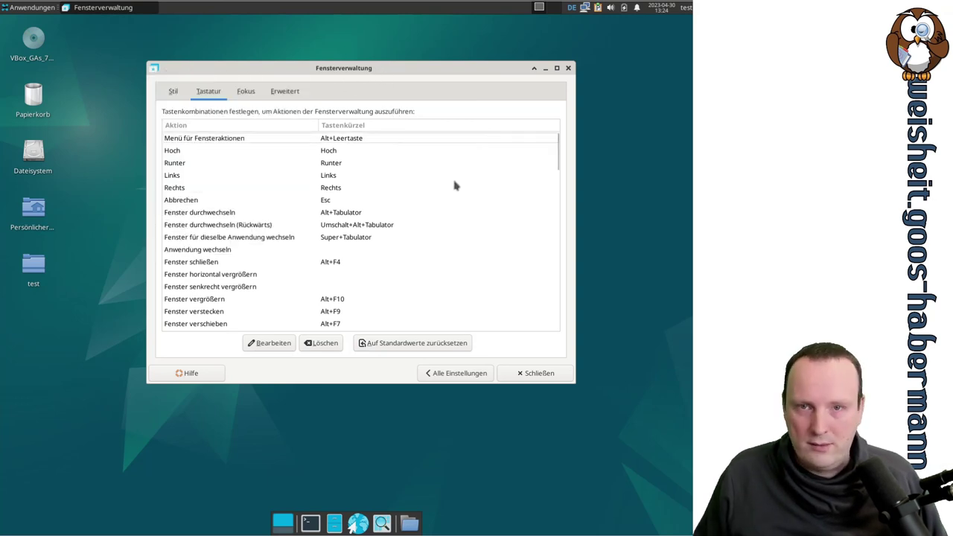
# - Examine the shortcuts for tiling windows, switching workspaces and moving windows to another workspace
pyautogui.scroll(-5, 433, 202)
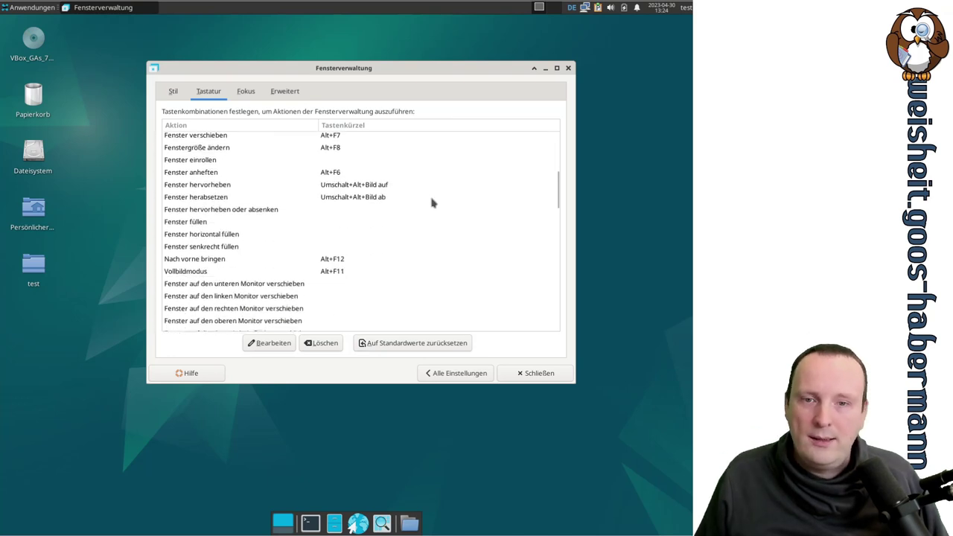
pyautogui.scroll(-12, 432, 203)
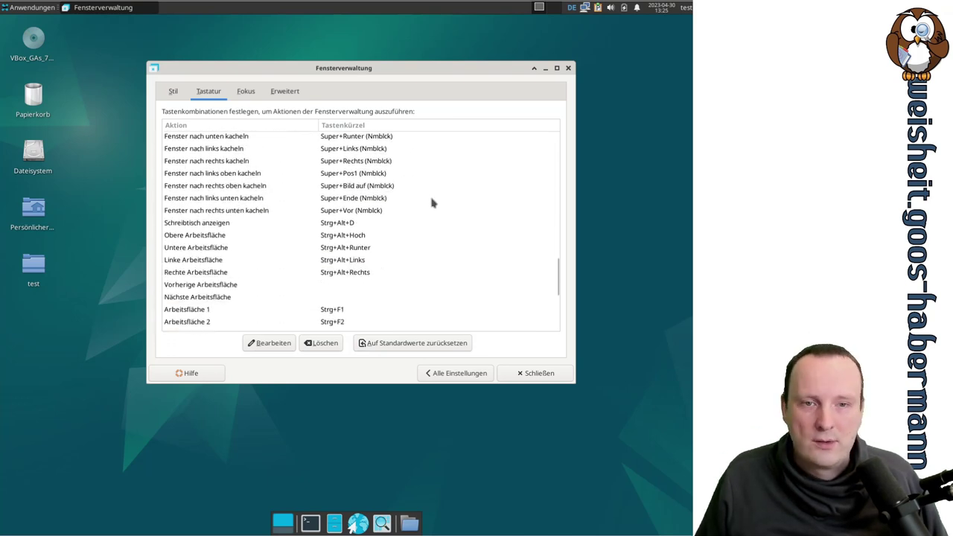
pyautogui.scroll(-4, 433, 203)
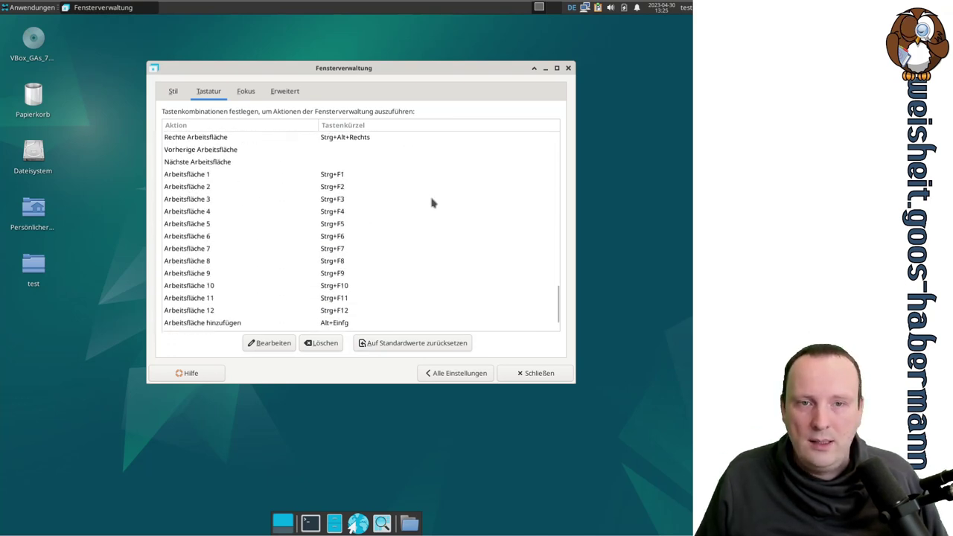
pyautogui.click(204, 150)
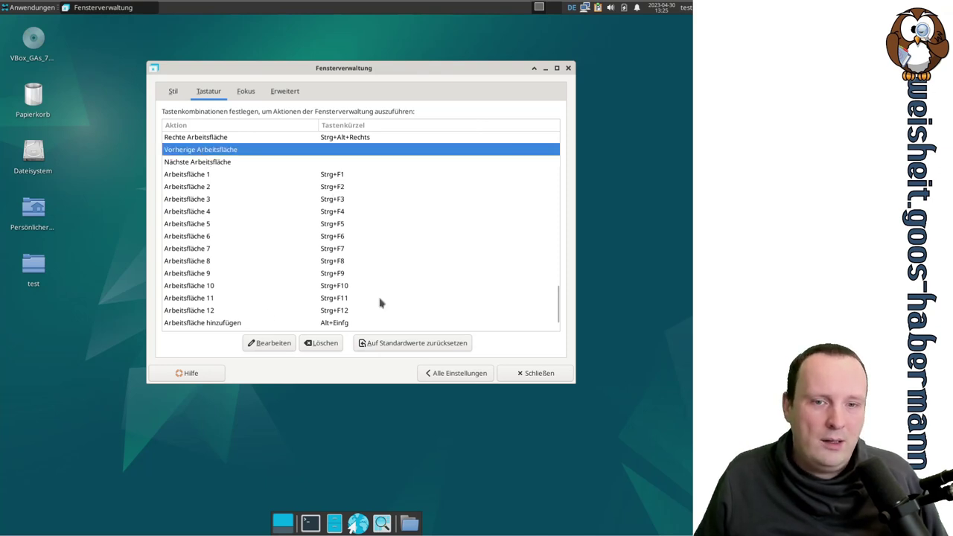
pyautogui.scroll(4, 387, 255)
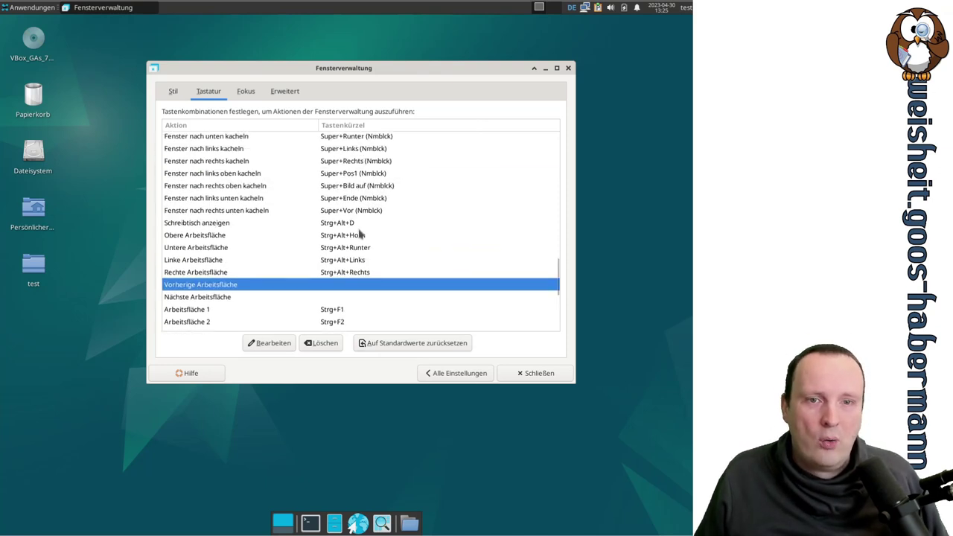
pyautogui.click(361, 235)
pyautogui.scroll(5, 386, 210)
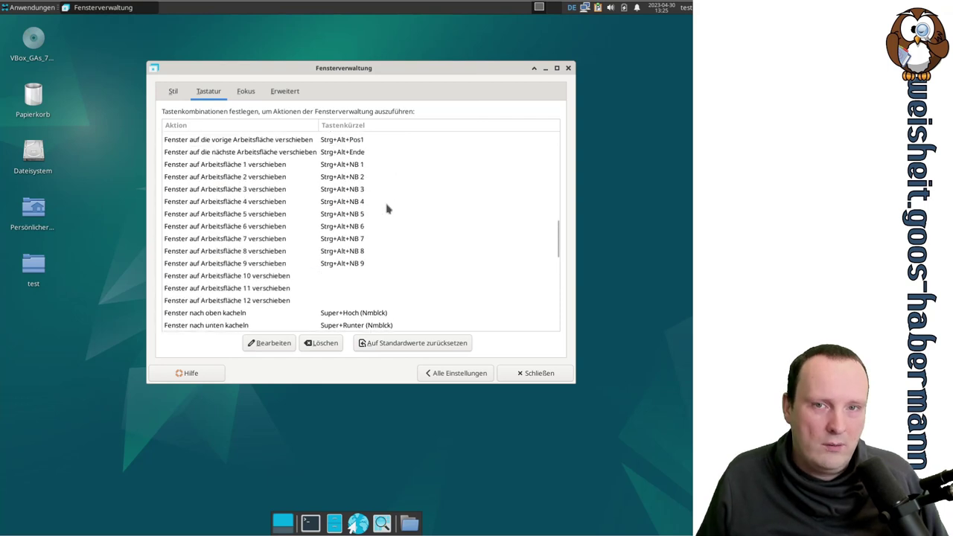
# - Open the window manager's focus settings
pyautogui.click(250, 94)
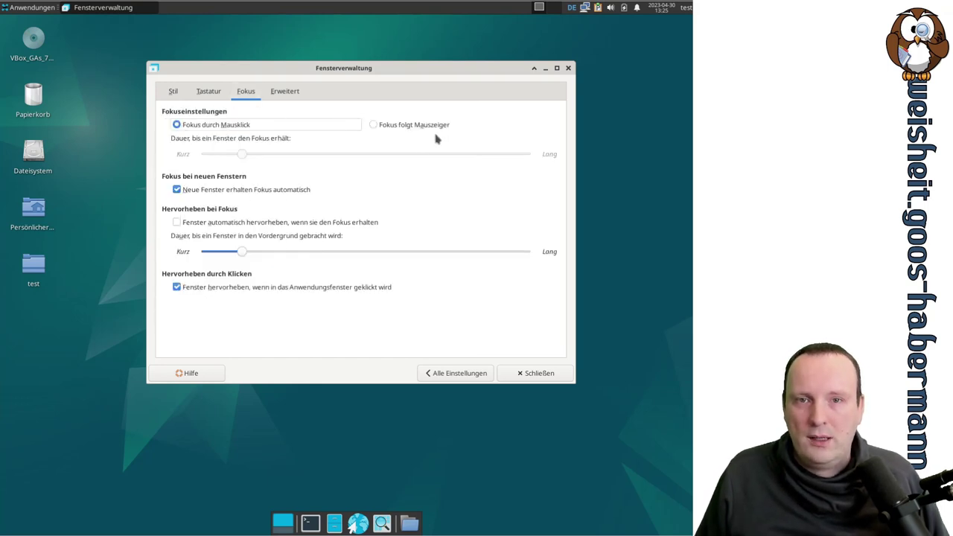
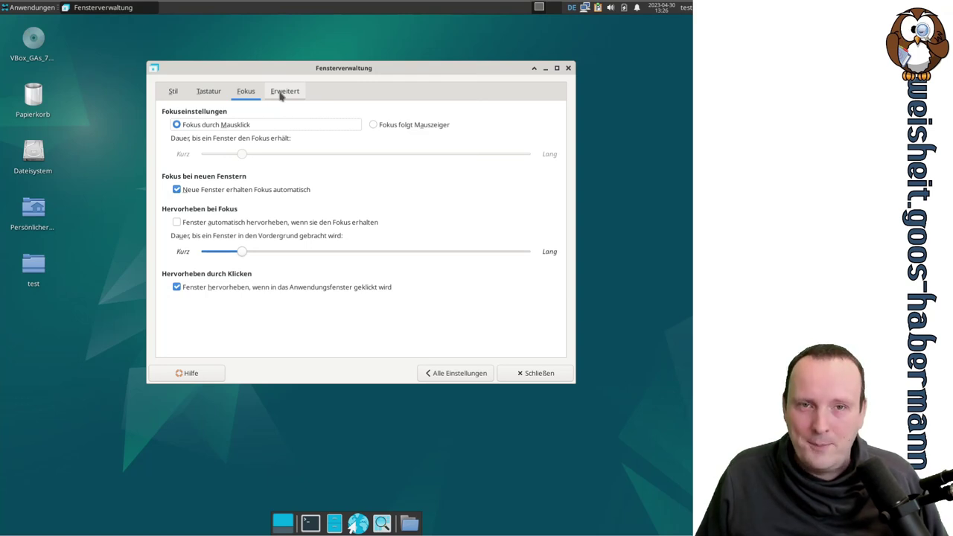
# - Open the advanced window manager settings and move the settings window lower on the desktop
pyautogui.click(281, 92)
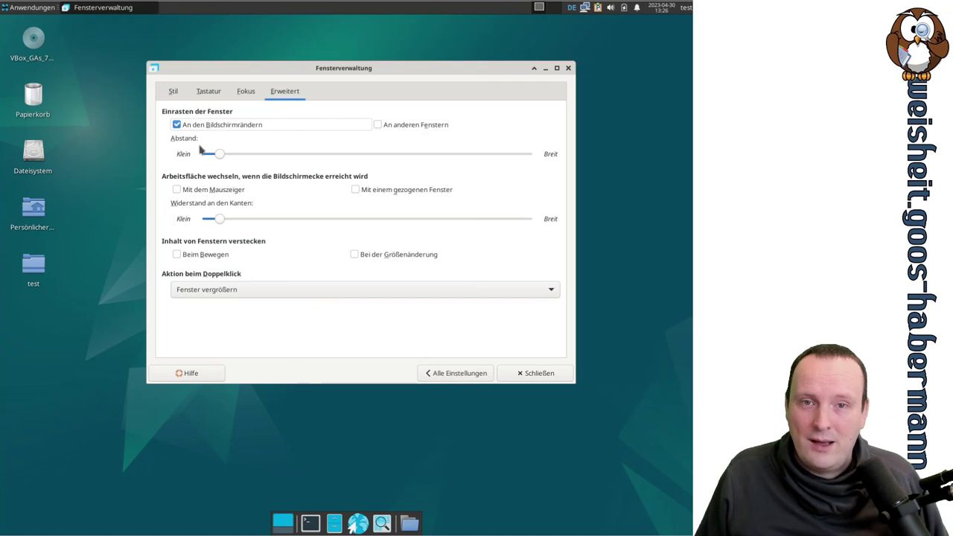
pyautogui.moveTo(296, 67); pyautogui.dragTo(317, 114)
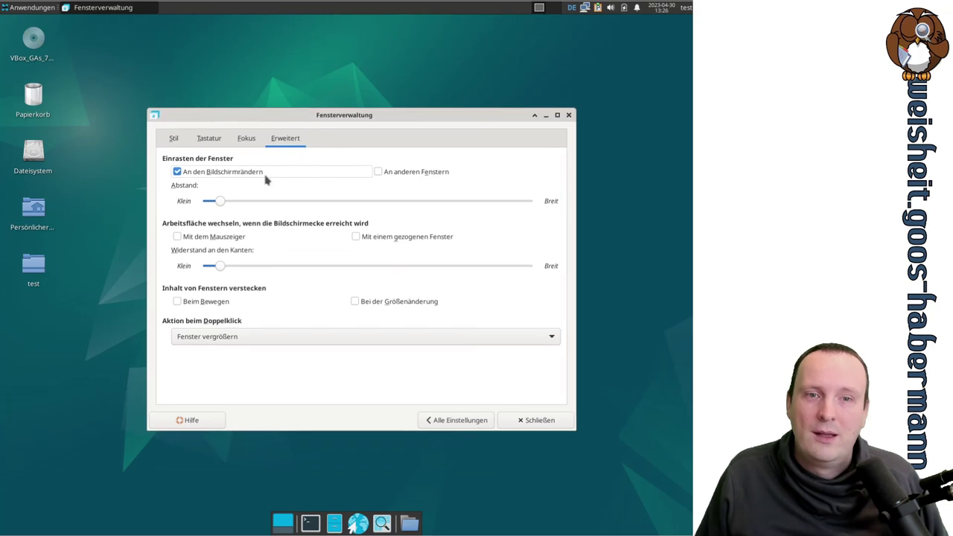
# - Enable window snapping to other windows, open the test folder and resize its window to sit beside the settings window
pyautogui.click(398, 174)
pyautogui.moveTo(320, 121); pyautogui.dragTo(430, 102)
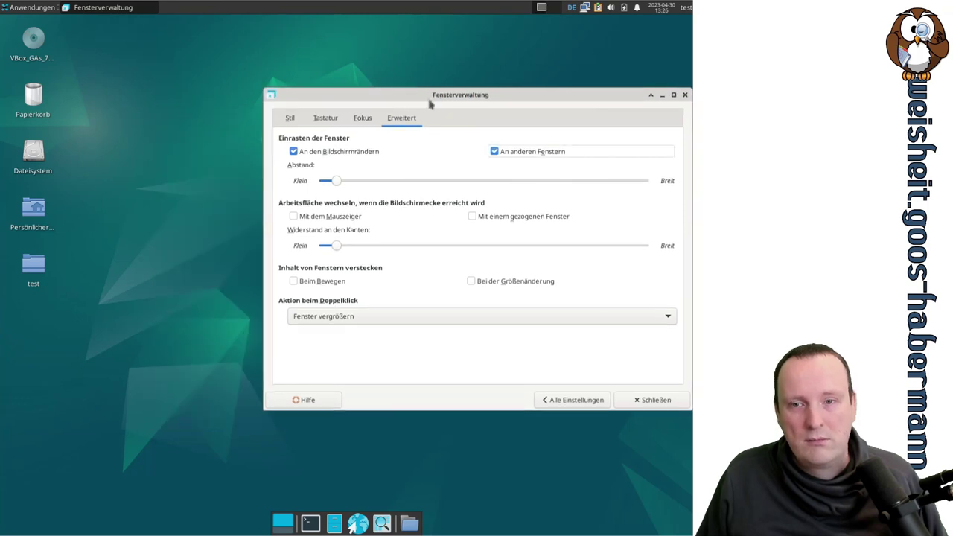
pyautogui.doubleClick(33, 267)
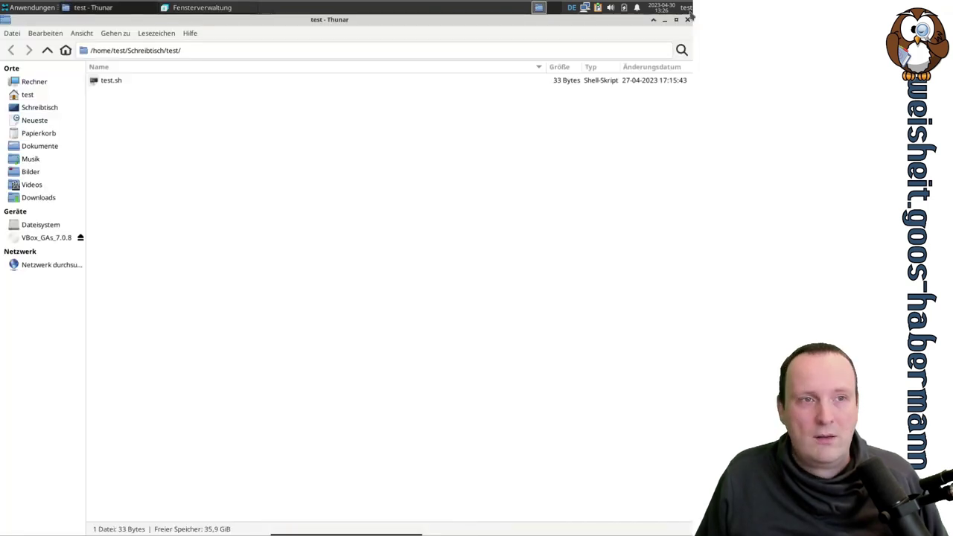
pyautogui.click(675, 20)
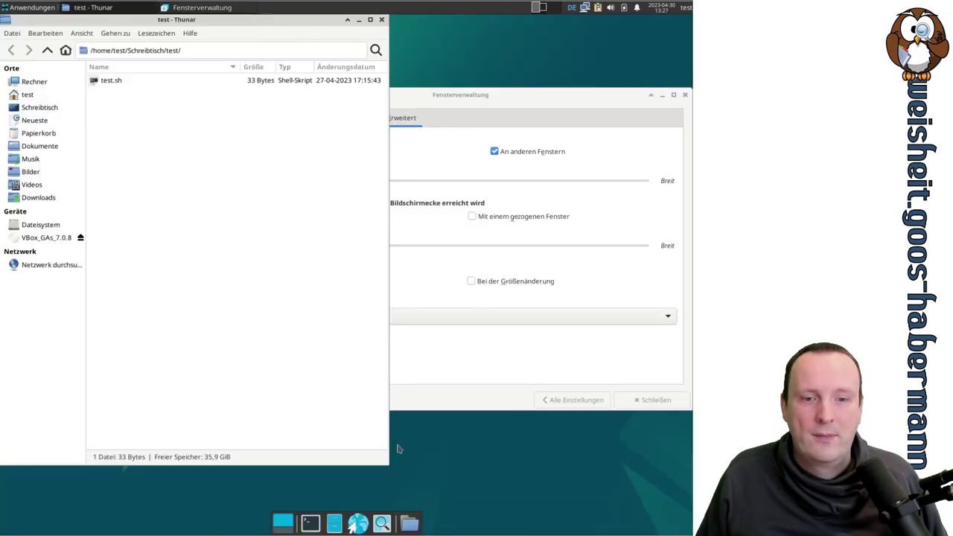
pyautogui.moveTo(384, 460); pyautogui.dragTo(253, 453)
pyautogui.moveTo(262, 285); pyautogui.dragTo(253, 286)
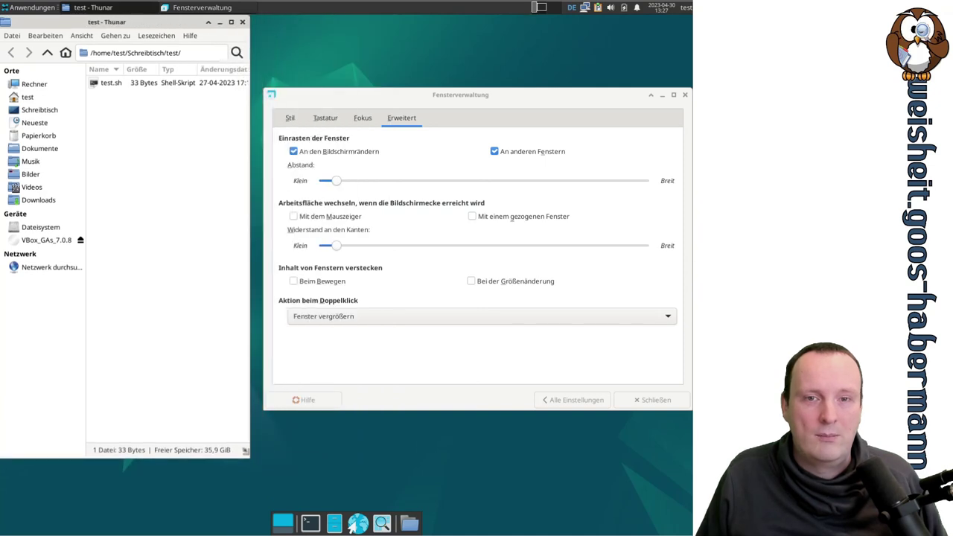
# - Disable snapping to other windows, resize the test folder window again for comparison, and close it
pyautogui.click(494, 152)
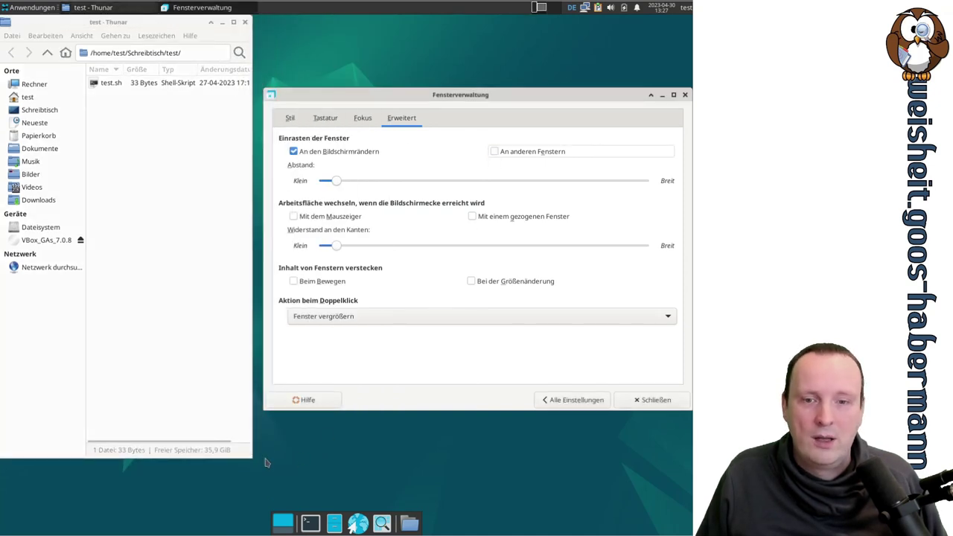
pyautogui.moveTo(245, 452); pyautogui.dragTo(256, 452)
pyautogui.moveTo(262, 52); pyautogui.dragTo(234, 52)
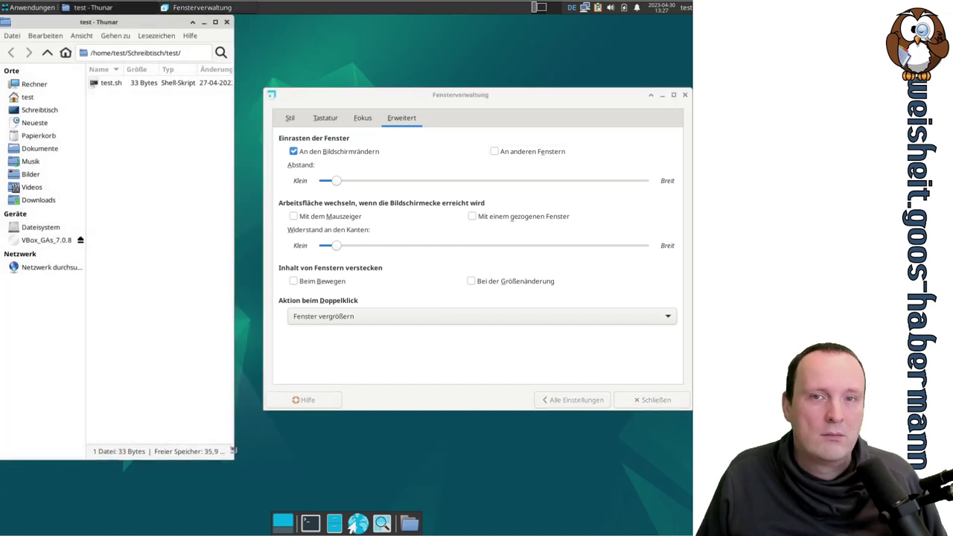
pyautogui.click(226, 21)
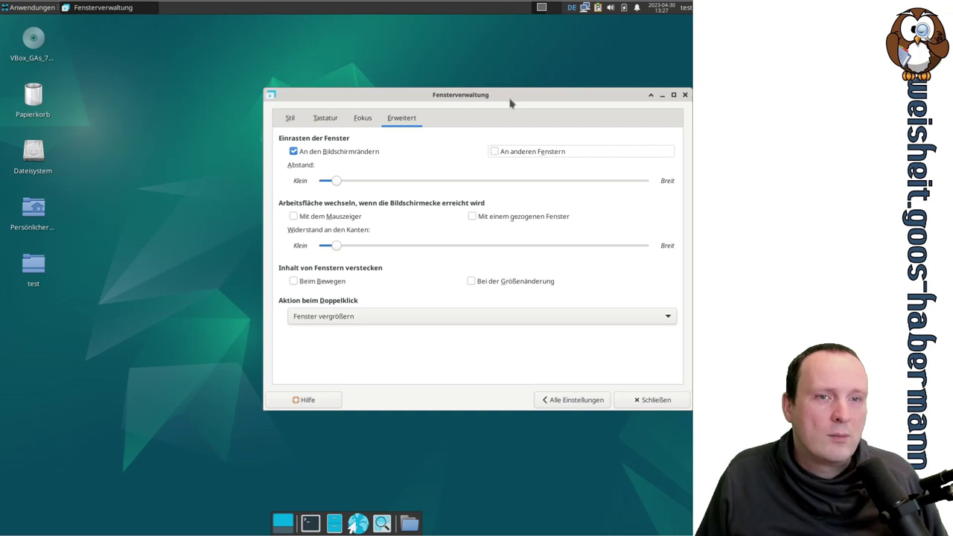
# - Enable workspace switching at the screen edge both with a dragged window and with the mouse pointer
pyautogui.moveTo(510, 103); pyautogui.dragTo(452, 125)
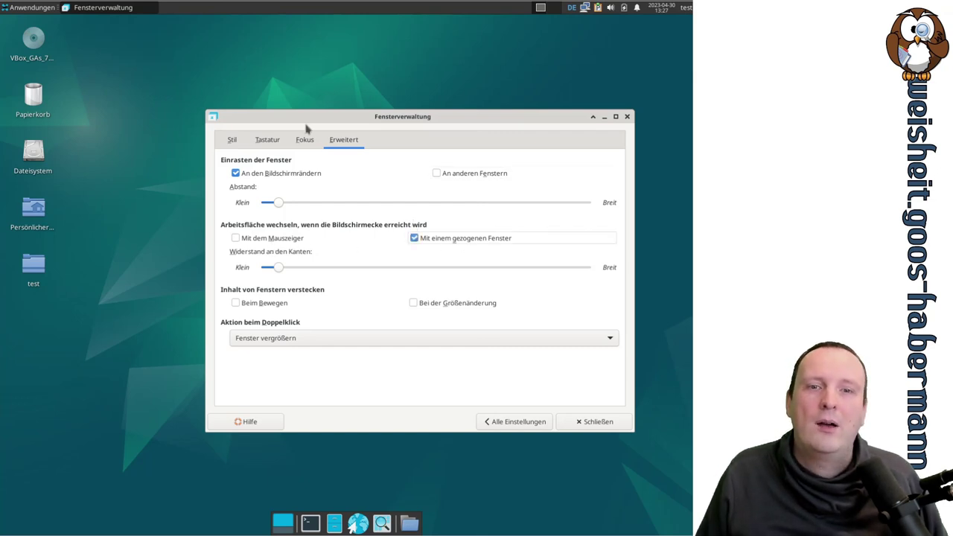
pyautogui.moveTo(299, 122); pyautogui.dragTo(250, 132)
pyautogui.click(206, 255)
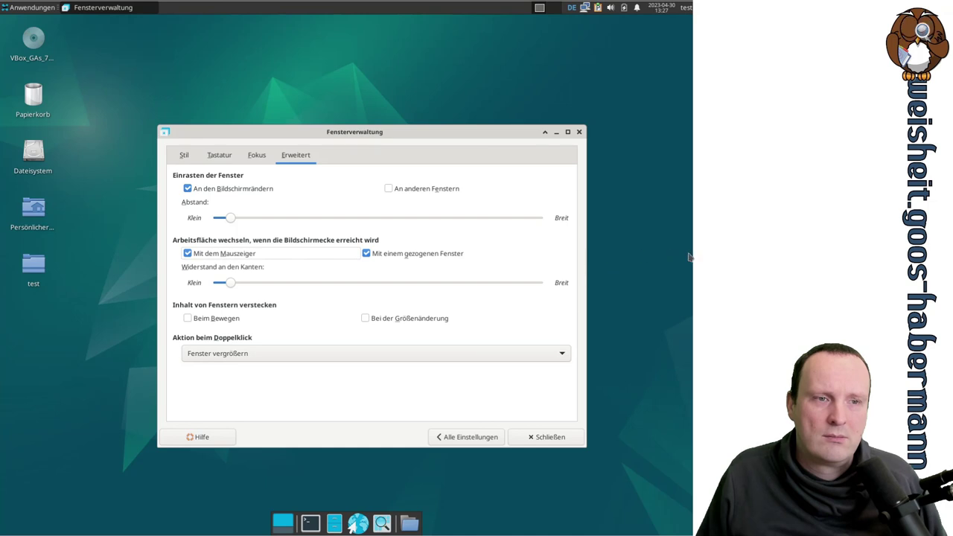
# - Disable both workspace switching options, and move the settings window partly past the screen edge and back
pyautogui.click(366, 254)
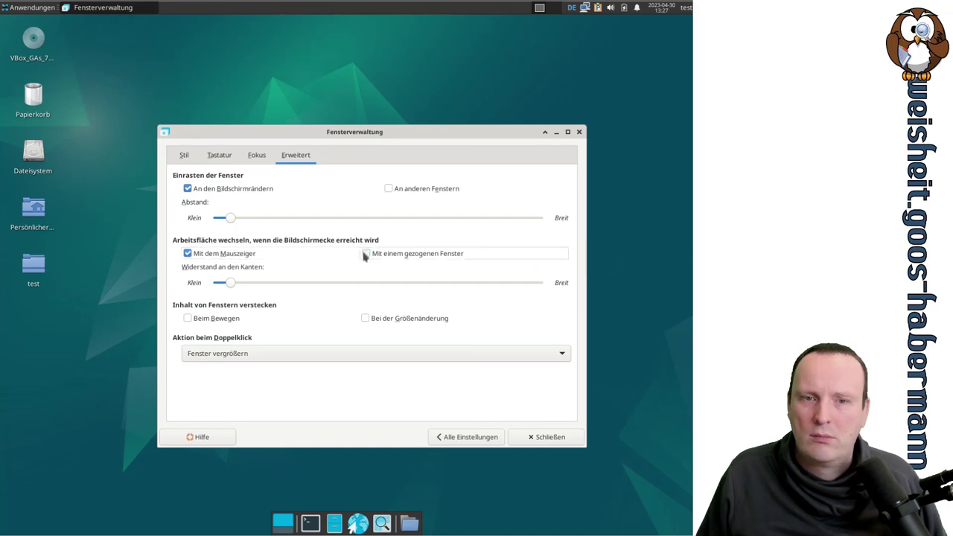
pyautogui.click(239, 255)
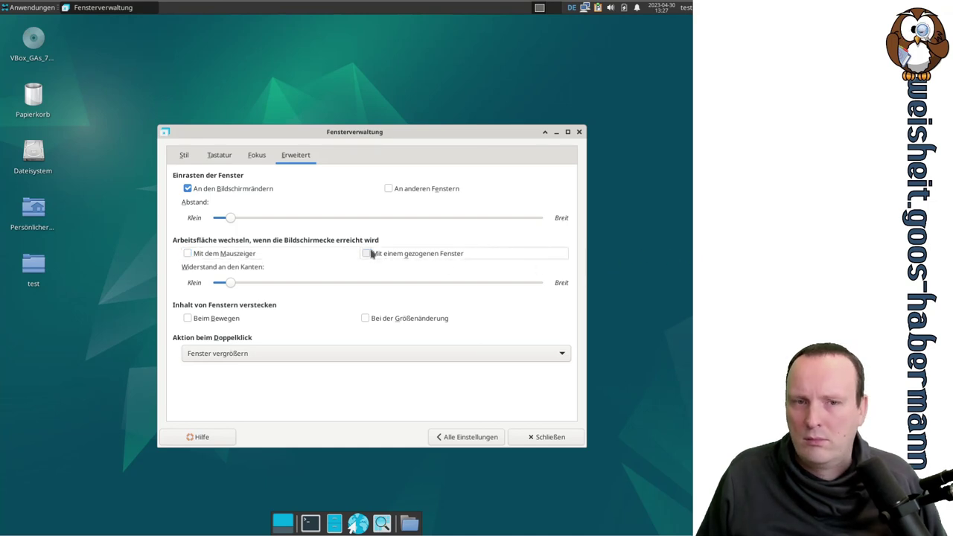
pyautogui.moveTo(245, 138); pyautogui.dragTo(580, 89)
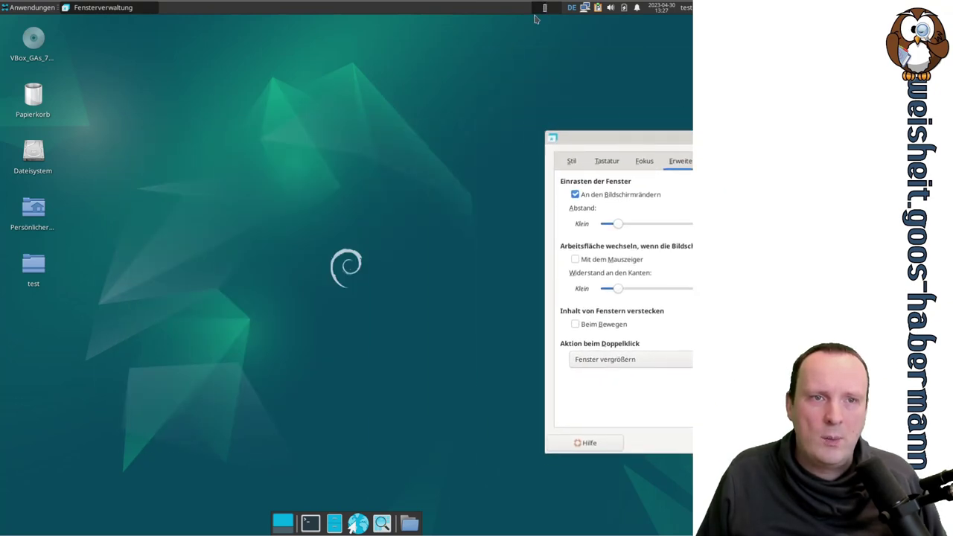
pyautogui.moveTo(612, 137); pyautogui.dragTo(202, 106)
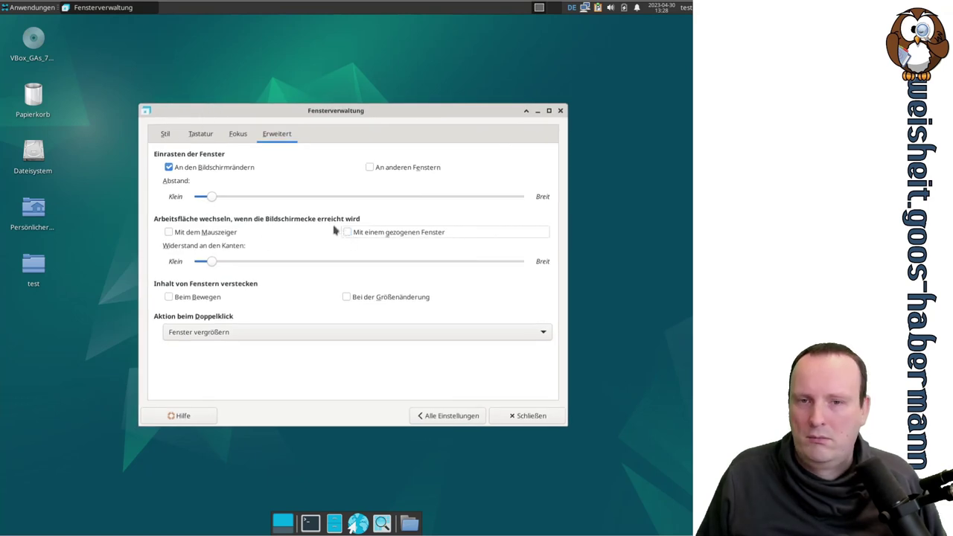
# - Try the option that hides window contents while moving by repositioning the settings window
pyautogui.click(186, 299)
pyautogui.moveTo(332, 112)
pyautogui.mouseDown()
pyautogui.moveTo(375, 106)
pyautogui.moveTo(384, 54)
pyautogui.moveTo(290, 191)
pyautogui.moveTo(284, 85)
pyautogui.moveTo(325, 132)
pyautogui.moveTo(329, 110)
pyautogui.moveTo(314, 128)
pyautogui.moveTo(334, 123)
pyautogui.moveTo(333, 87)
pyautogui.moveTo(319, 137)
pyautogui.moveTo(415, 55)
pyautogui.moveTo(332, 67)
pyautogui.moveTo(355, 68)
pyautogui.moveTo(346, 84)
pyautogui.moveTo(361, 65)
pyautogui.moveTo(327, 81)
pyautogui.moveTo(398, 78)
pyautogui.moveTo(365, 97)
pyautogui.moveTo(376, 96)
pyautogui.moveTo(273, 117)
pyautogui.moveTo(345, 125)
pyautogui.moveTo(320, 118)
pyautogui.mouseUp()
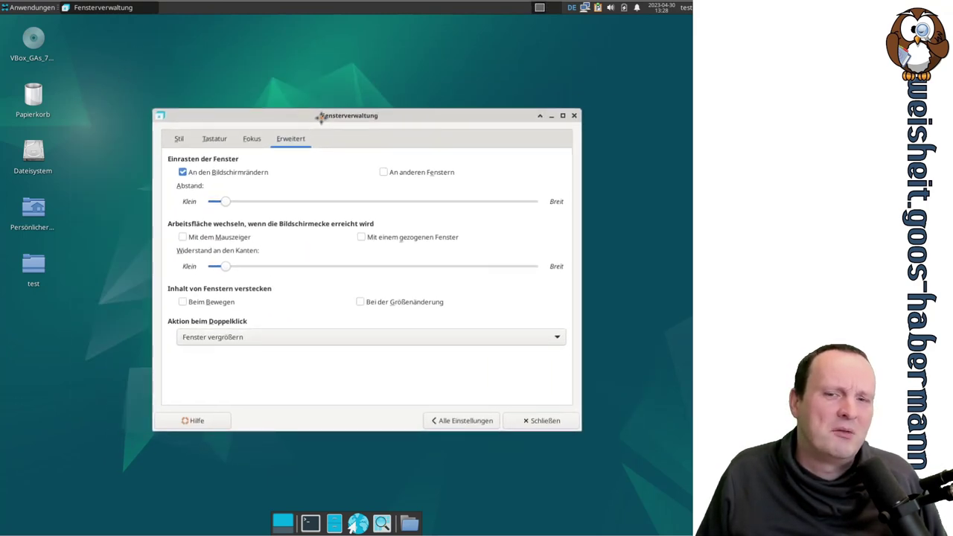
pyautogui.moveTo(320, 118); pyautogui.dragTo(355, 100)
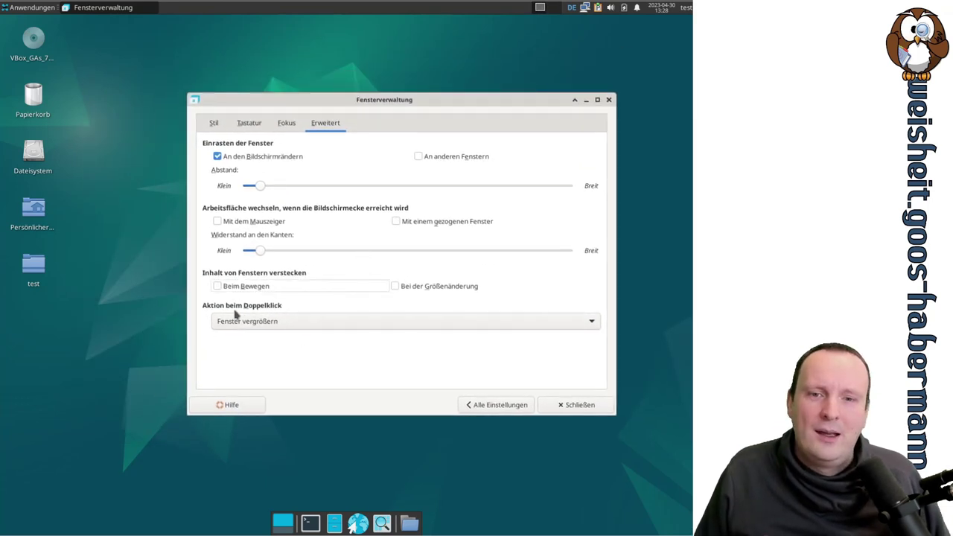
# - Maximize and restore the settings window from its title bar, and review the title bar action options, keeping Fenster vergrößern
pyautogui.doubleClick(388, 102)
pyautogui.doubleClick(406, 27)
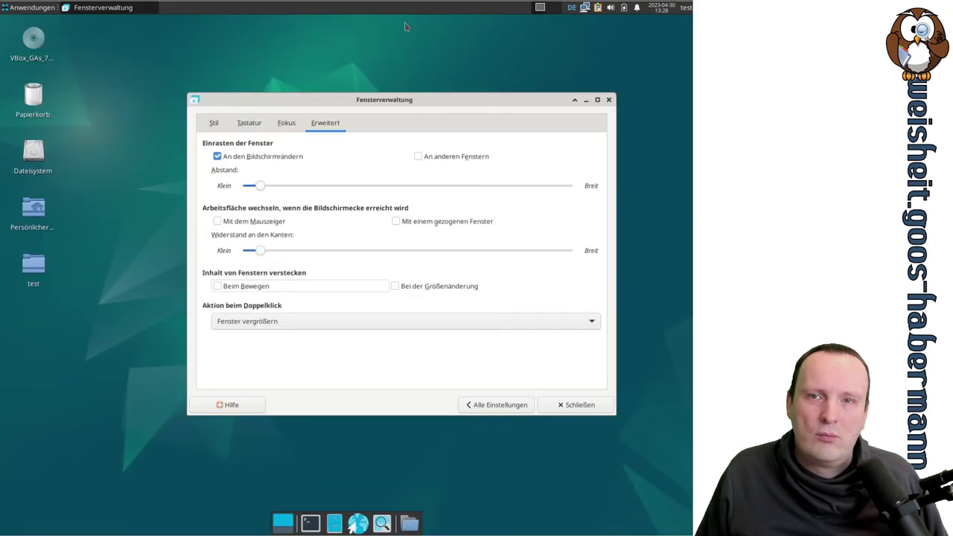
pyautogui.click(350, 321)
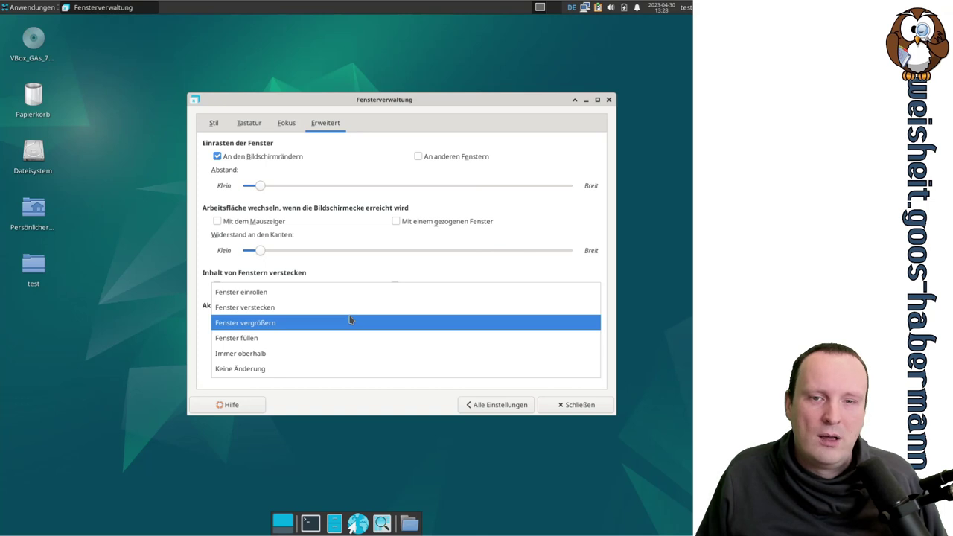
pyautogui.click(350, 321)
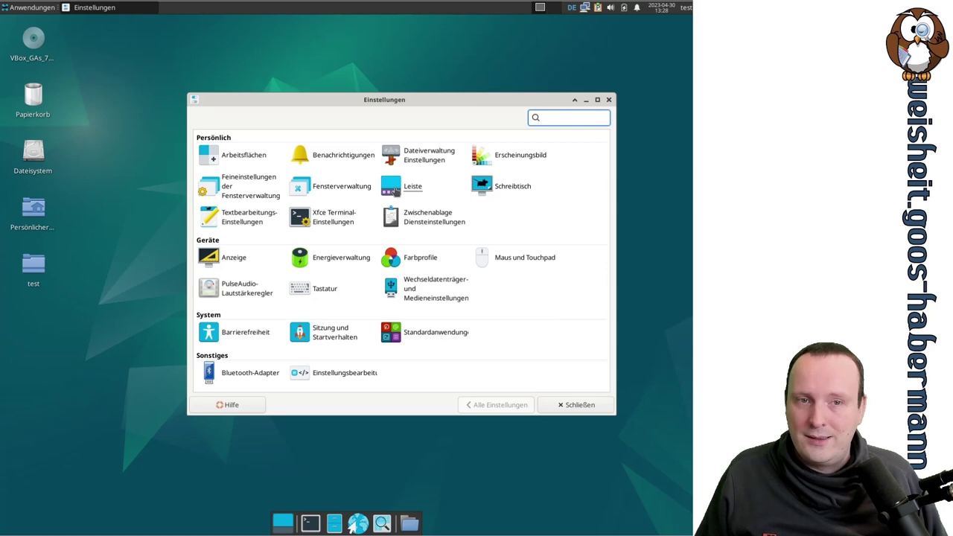
# - Open the panel (Leiste) settings from the settings overview and reposition the window
pyautogui.click(396, 191)
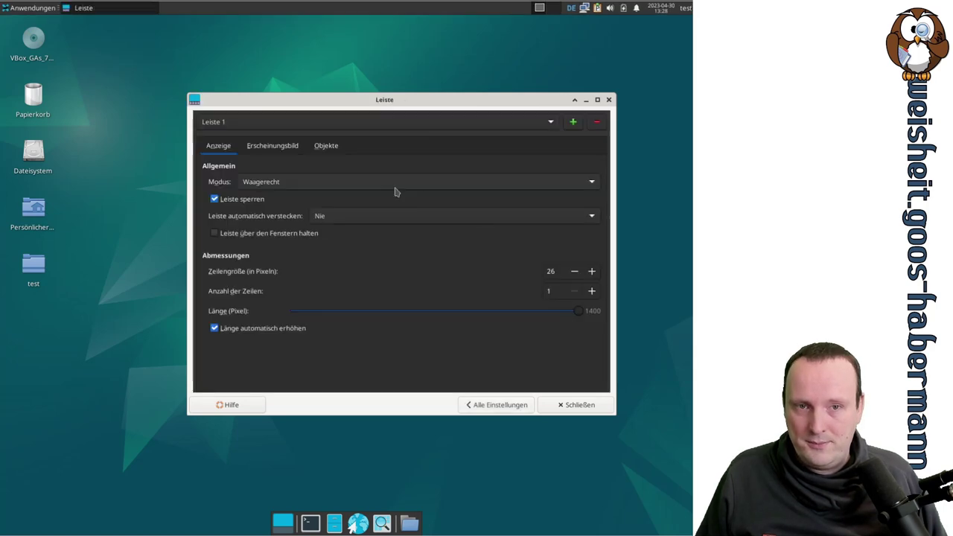
pyautogui.moveTo(251, 102)
pyautogui.mouseDown()
pyautogui.moveTo(326, 96)
pyautogui.moveTo(196, 44)
pyautogui.moveTo(196, 106)
pyautogui.moveTo(245, 93)
pyautogui.mouseUp()
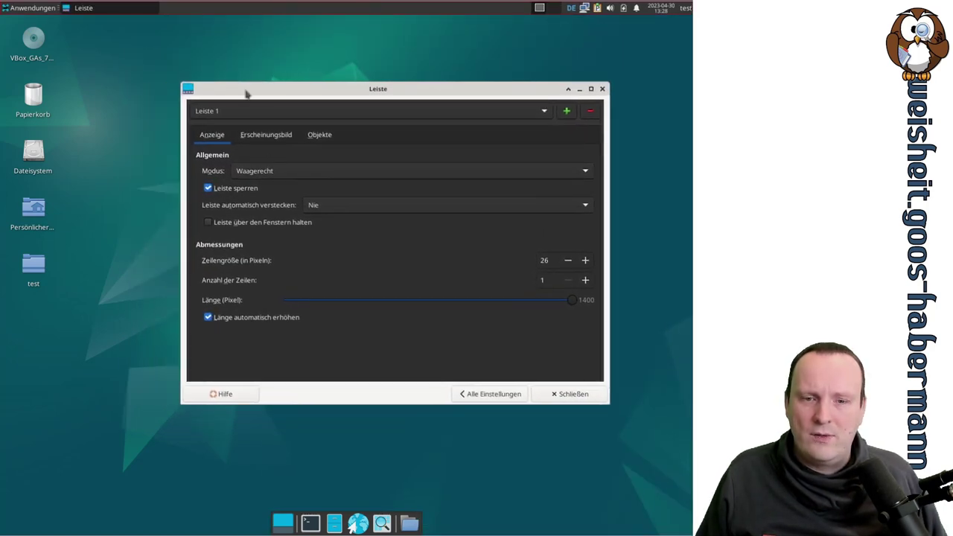
# - Launch the terminal and the file manager from the launcher panel, and close them along with the error dialog
pyautogui.click(309, 524)
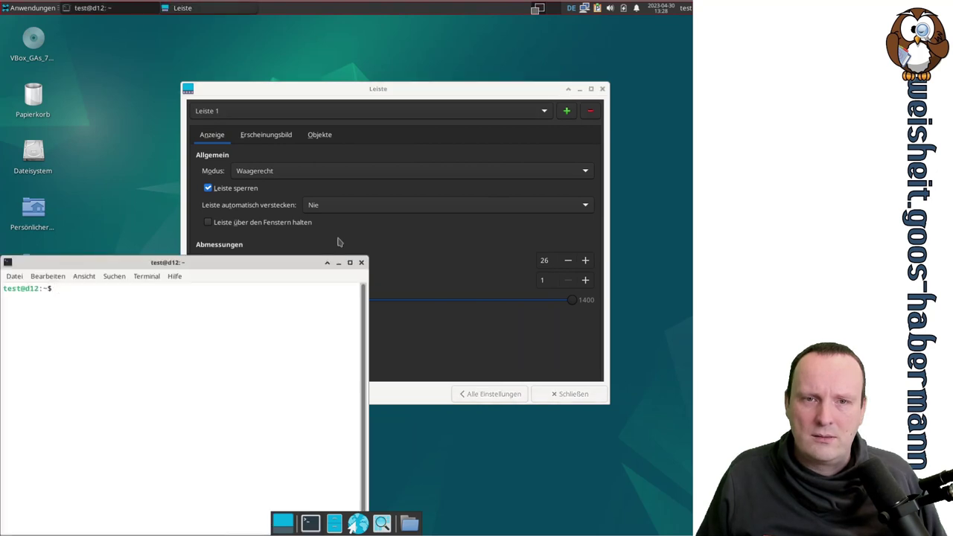
pyautogui.click(361, 263)
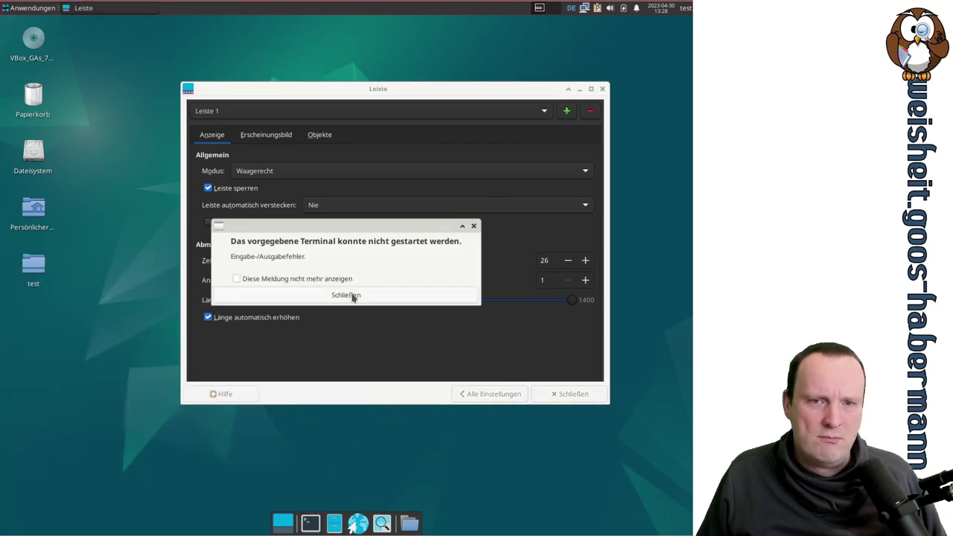
pyautogui.click(352, 295)
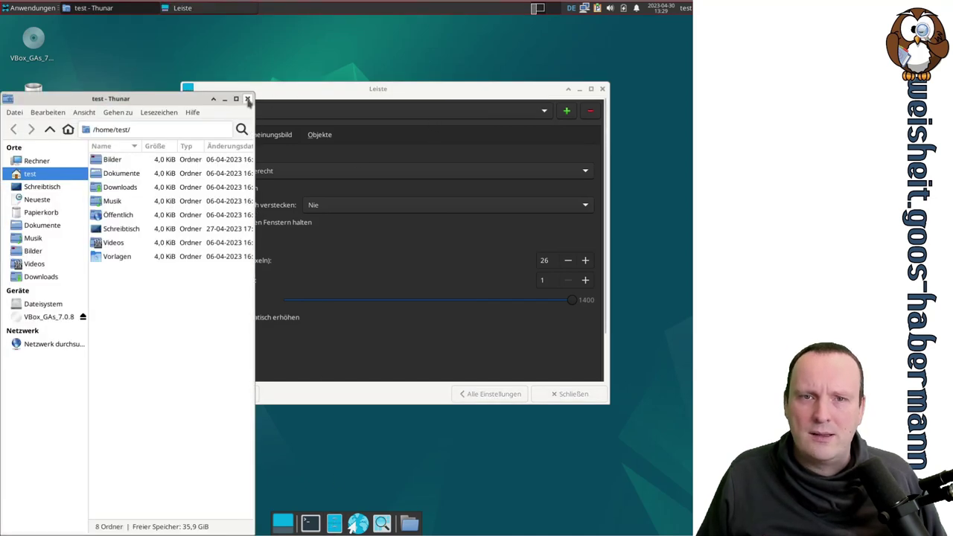
pyautogui.click(249, 99)
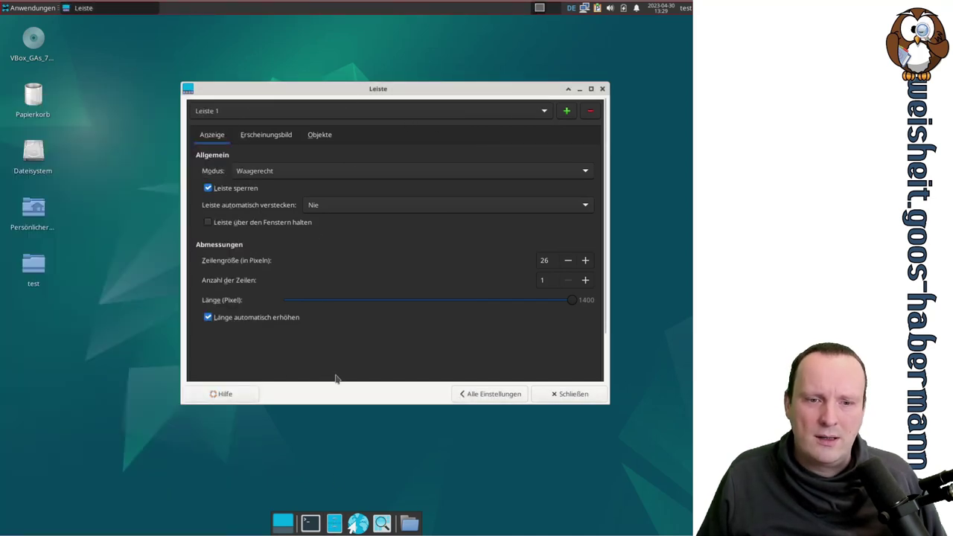
pyautogui.click(347, 523)
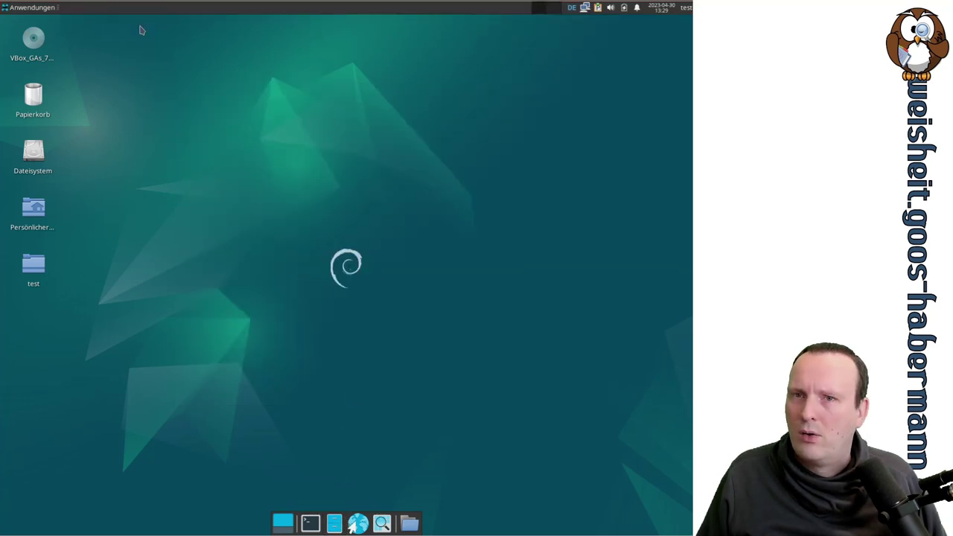
# - Reopen the settings overview from the applications menu and bring up the panel (Leiste) settings
pyautogui.click(37, 9)
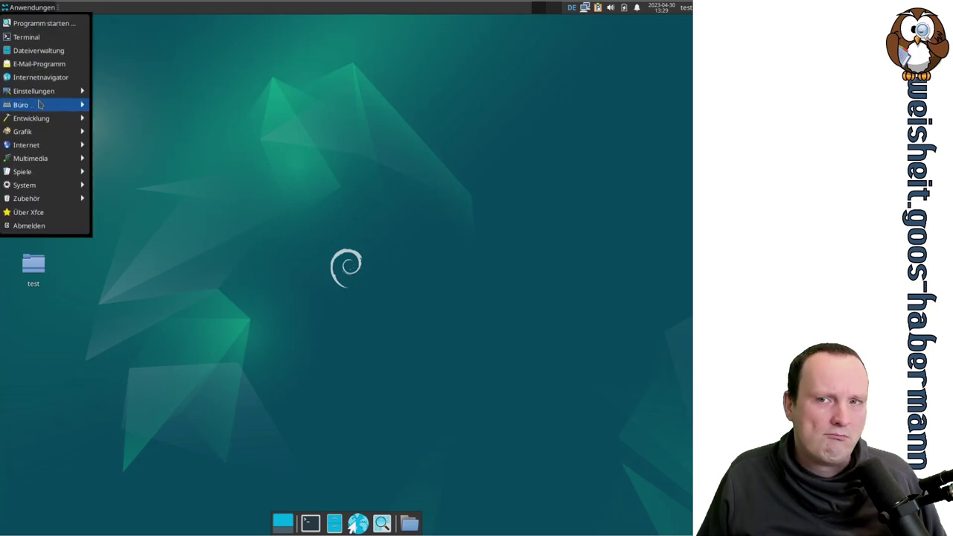
pyautogui.moveTo(41, 91)
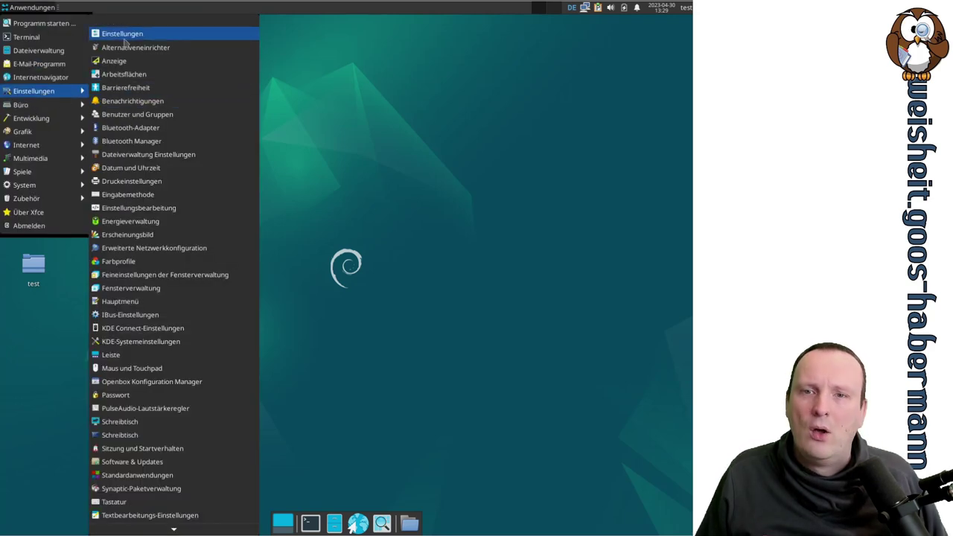
pyautogui.click(123, 35)
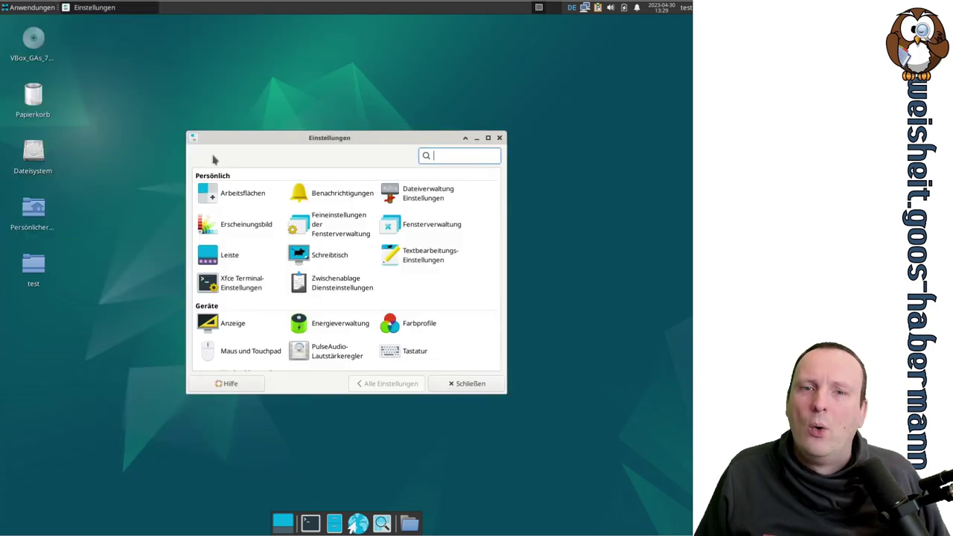
pyautogui.click(230, 256)
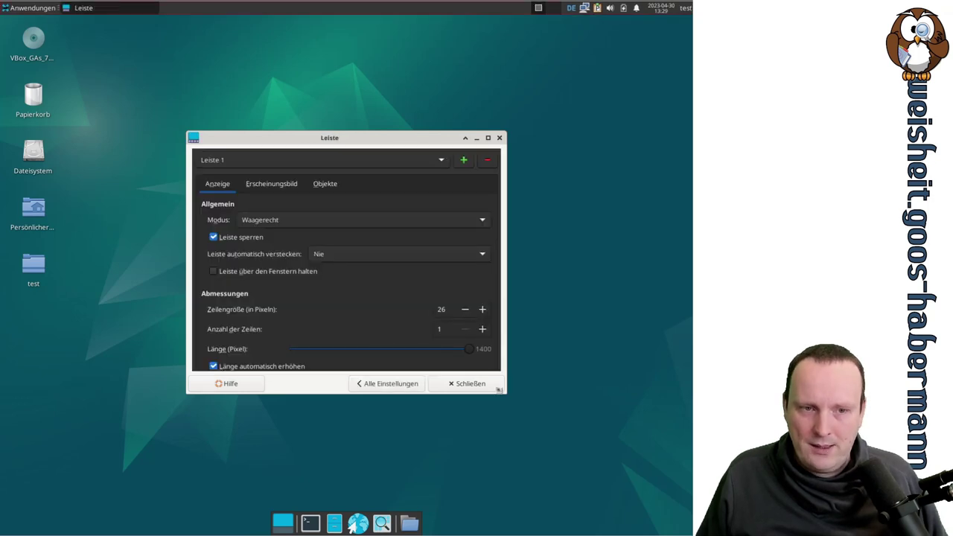
# - Turn off dark mode in the panel's appearance settings and return to its display settings
pyautogui.click(293, 186)
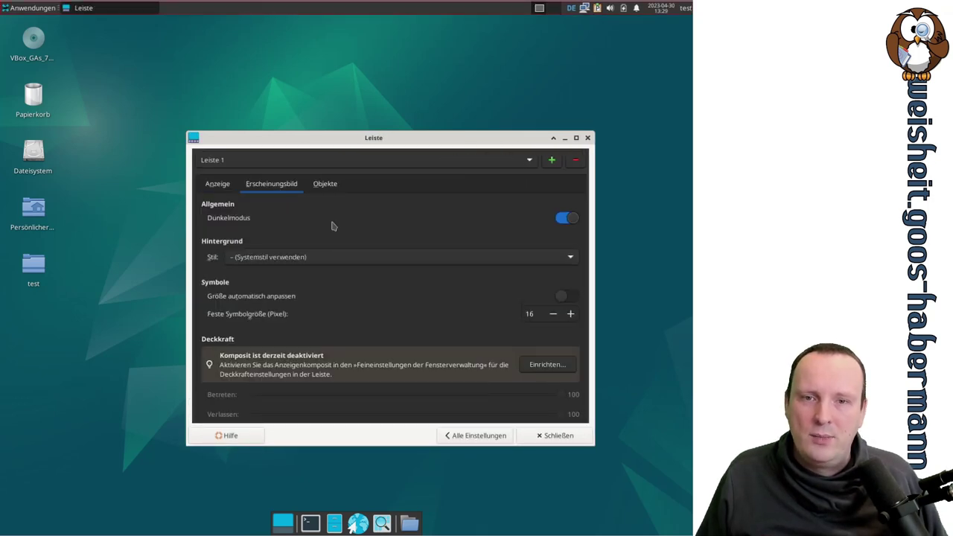
pyautogui.click(574, 218)
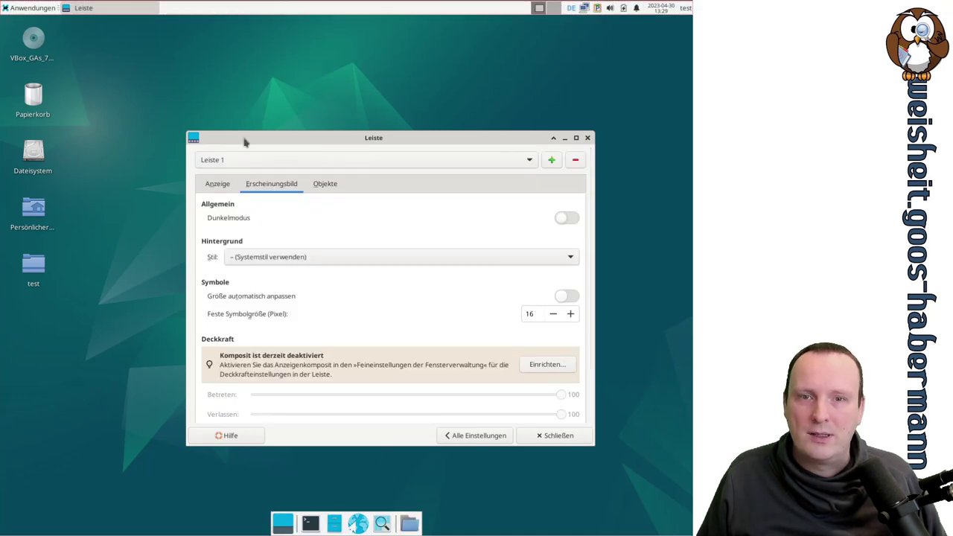
pyautogui.click(222, 186)
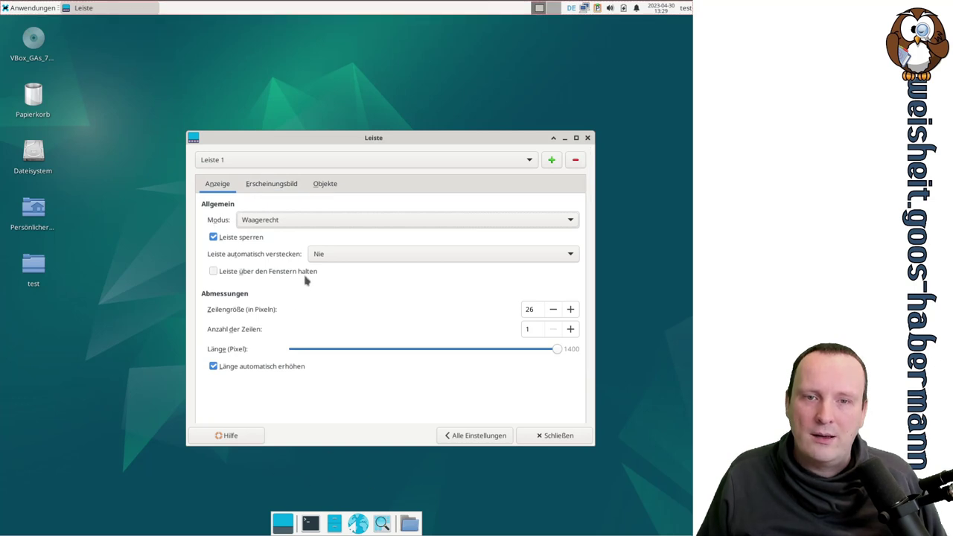
# - Try the vertical mode (Senkrecht) for Leiste 1 and return it to horizontal (Waagerecht)
pyautogui.click(295, 220)
pyautogui.click(290, 234)
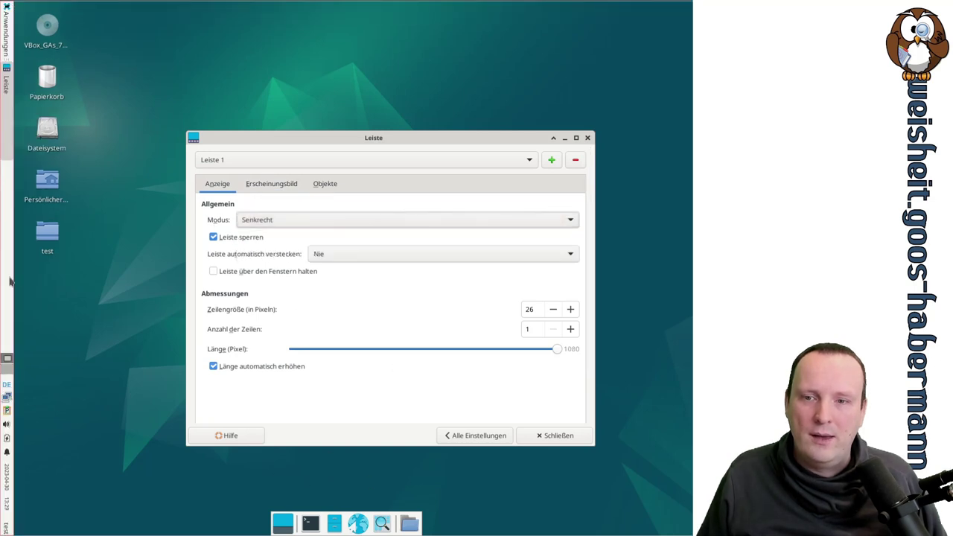
pyautogui.click(260, 220)
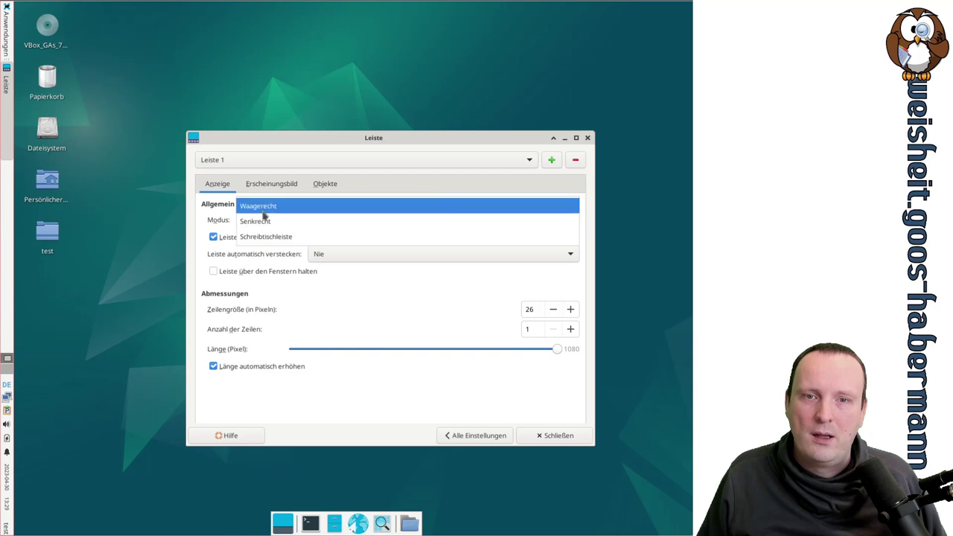
pyautogui.click(264, 212)
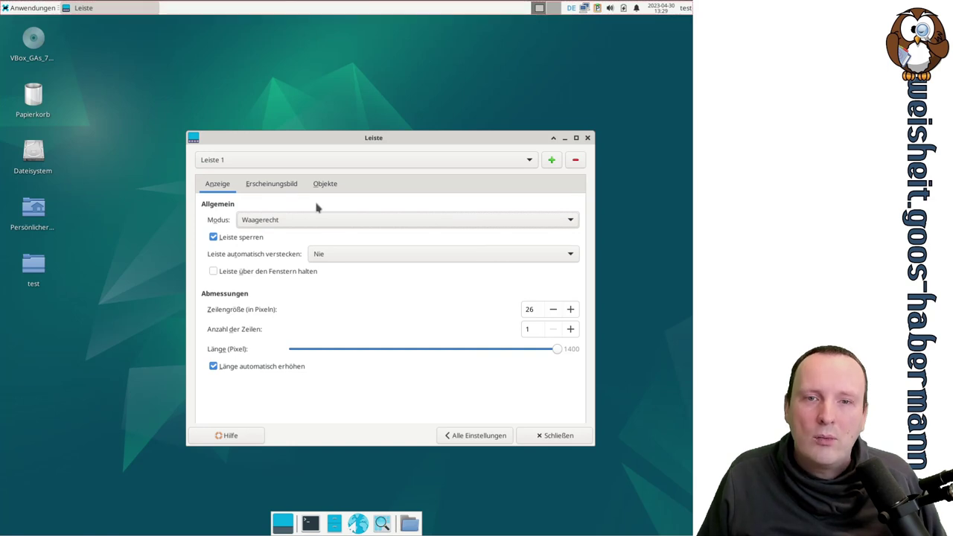
# - Switch the settings to Leiste 2, try its vertical mode (Senkrecht), and return it to Waagerecht
pyautogui.click(219, 158)
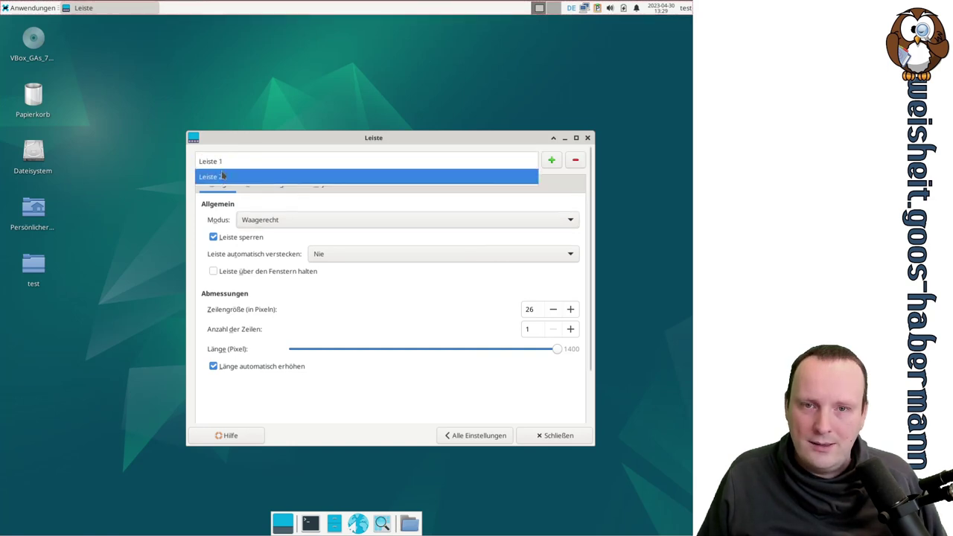
pyautogui.click(223, 173)
pyautogui.click(270, 221)
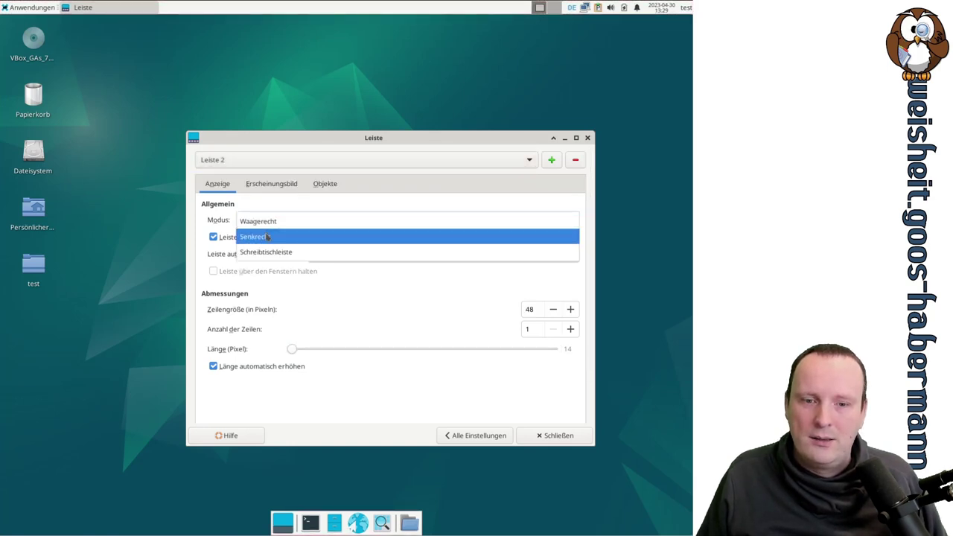
pyautogui.click(267, 237)
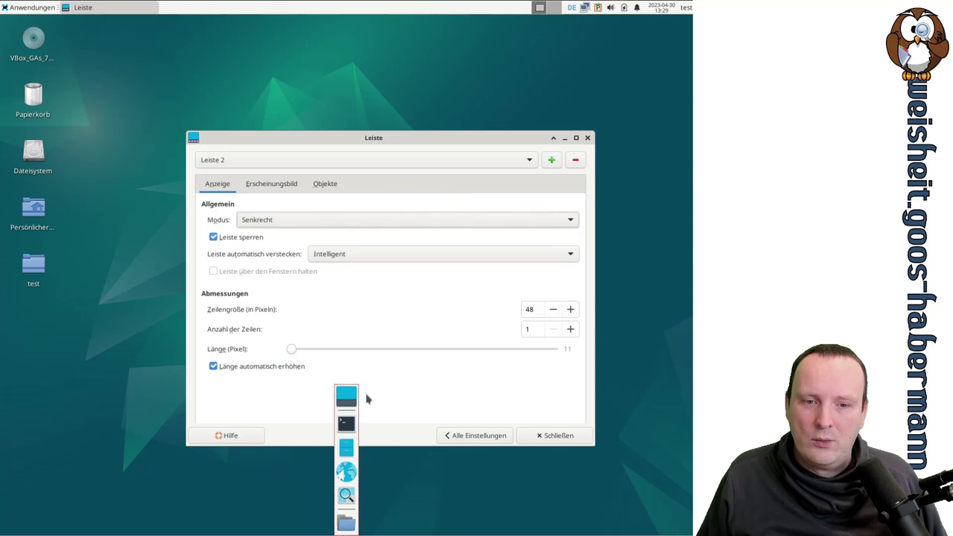
pyautogui.click(306, 221)
pyautogui.click(308, 209)
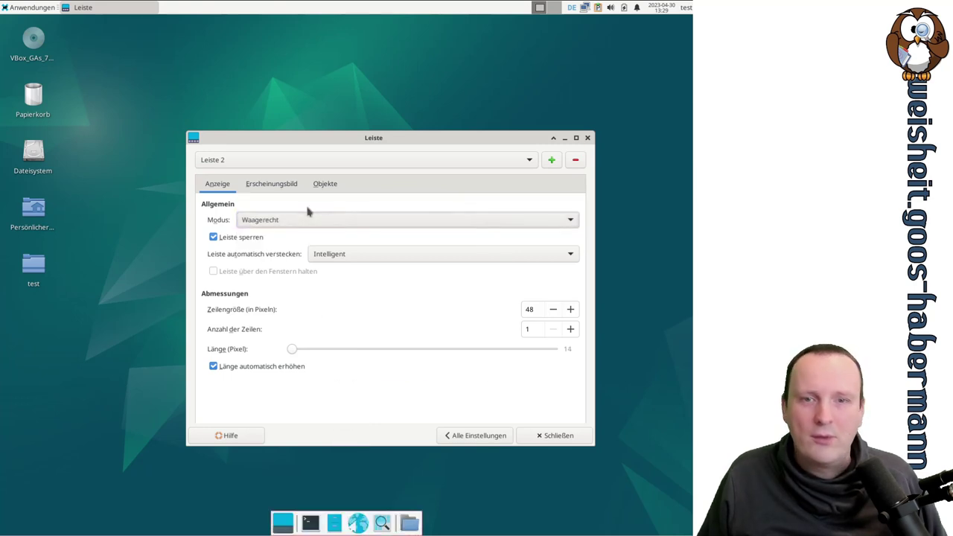
# - Unlock Leiste 2, move it to the desktop's bottom-right corner, set its mode to Senkrecht, and lock it again
pyautogui.click(238, 246)
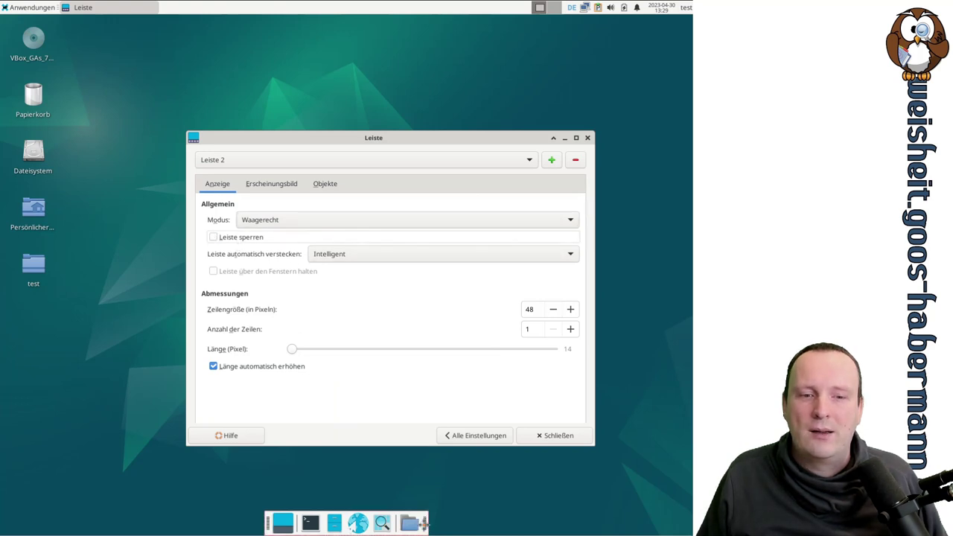
pyautogui.moveTo(424, 524); pyautogui.dragTo(688, 531)
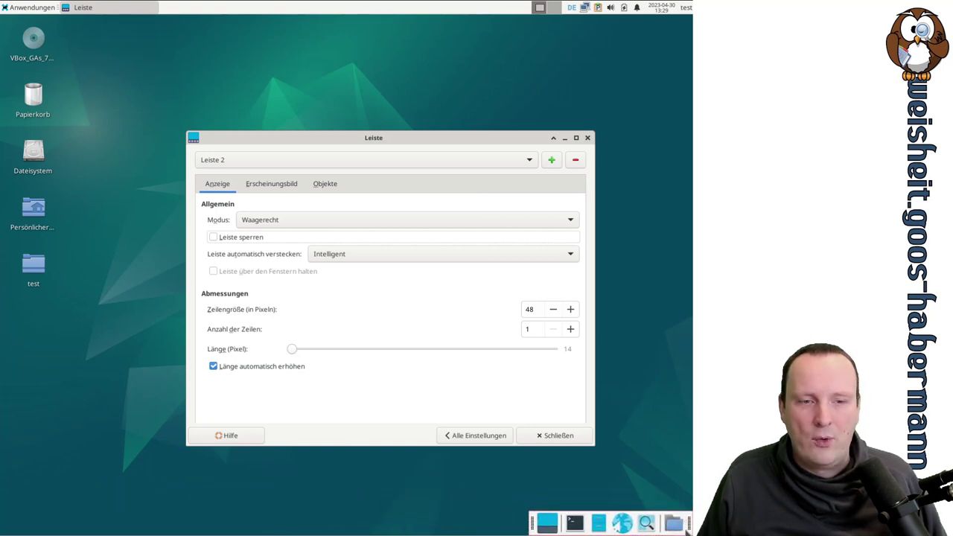
pyautogui.click(275, 219)
pyautogui.click(276, 234)
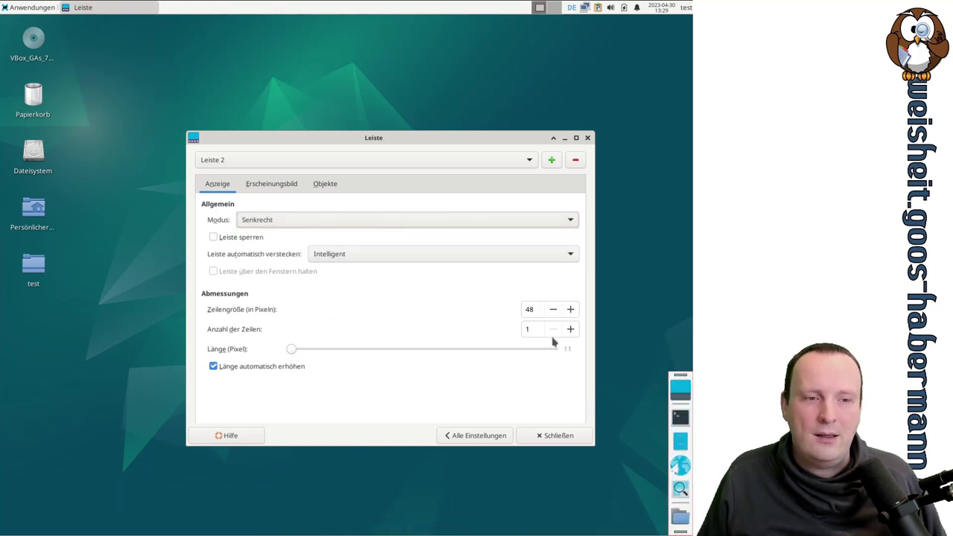
pyautogui.click(221, 237)
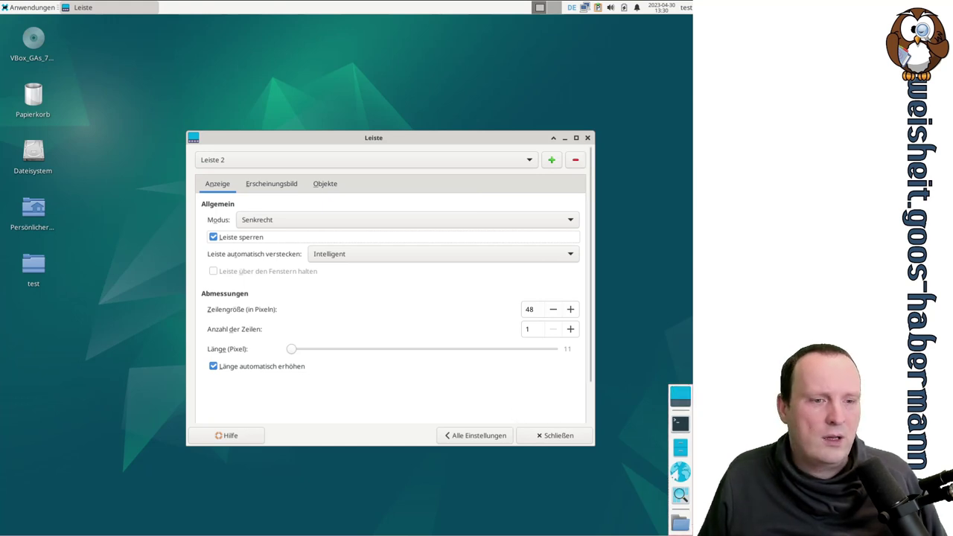
# - Try automatic hiding of Leiste 2 with Immer, Intelligent, and Immer again
pyautogui.click(324, 257)
pyautogui.click(332, 271)
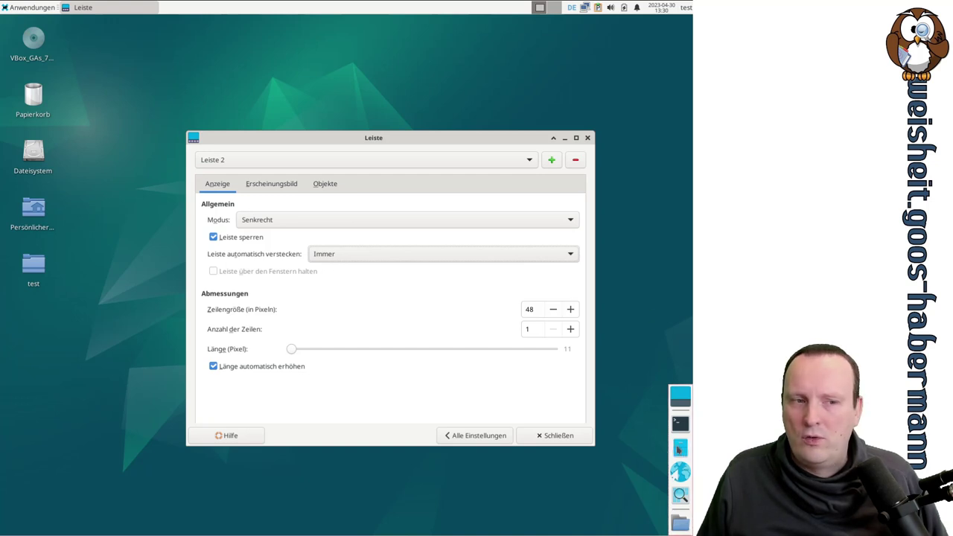
pyautogui.click(380, 260)
pyautogui.click(376, 240)
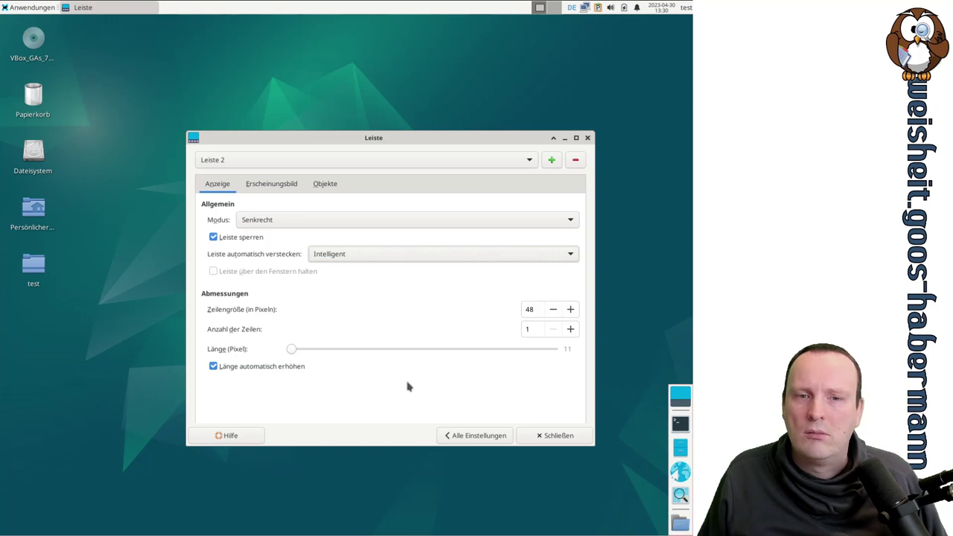
pyautogui.click(317, 257)
pyautogui.click(333, 273)
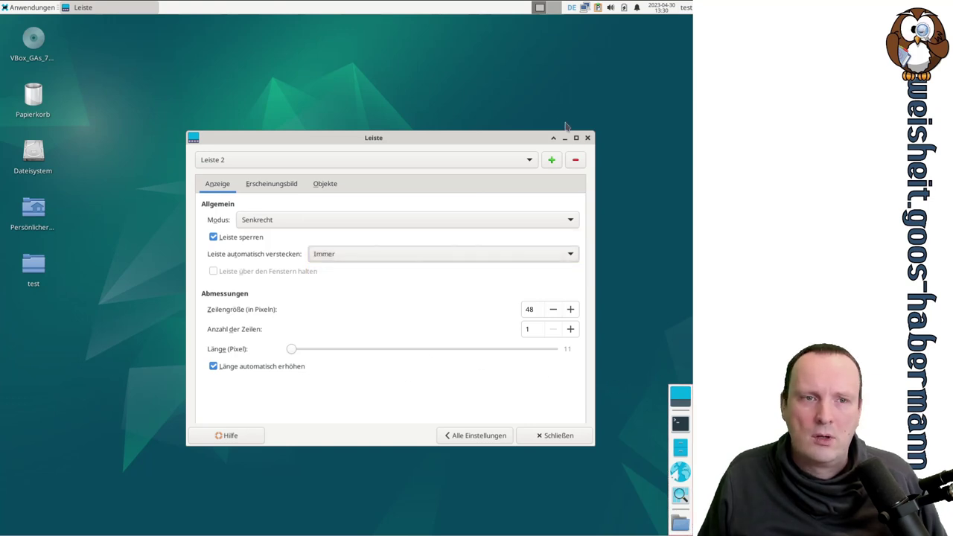
# - Look at the settings of Leiste 1, return to Leiste 2, and set its automatic hiding to Intelligent
pyautogui.click(528, 101)
pyautogui.click(321, 159)
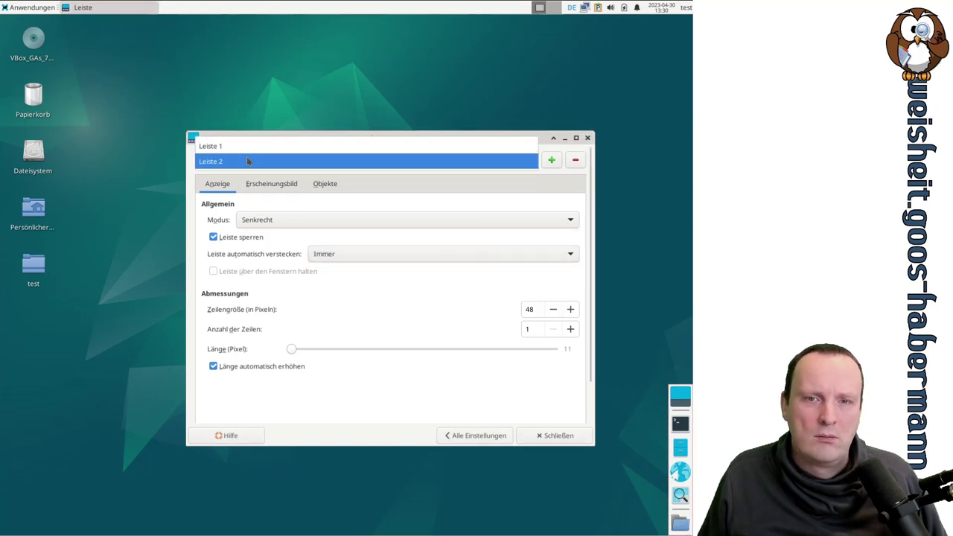
pyautogui.click(230, 148)
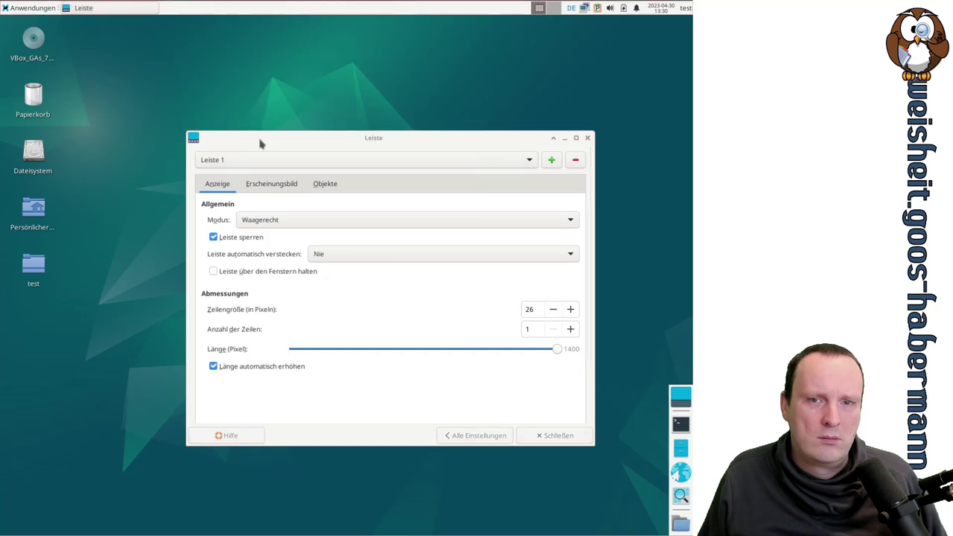
pyautogui.click(249, 164)
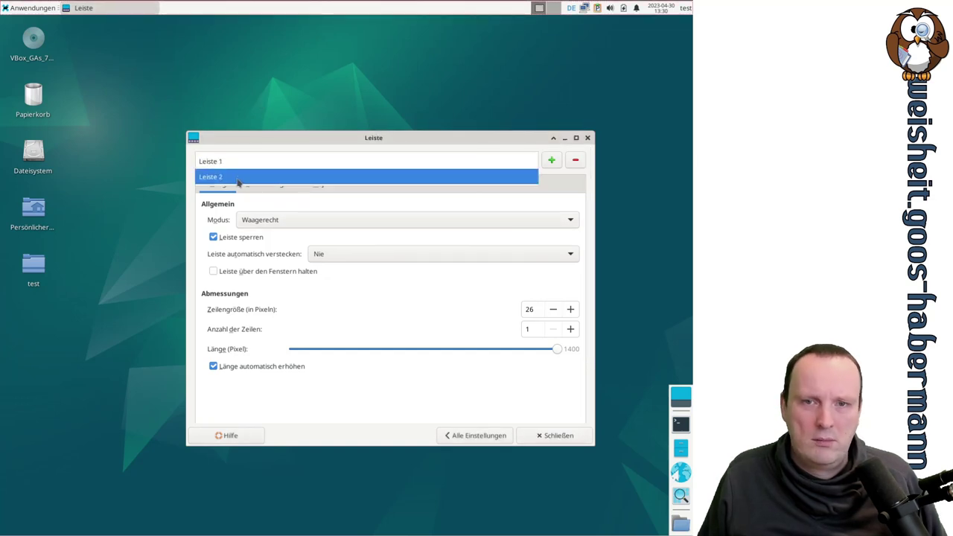
pyautogui.click(241, 183)
pyautogui.click(353, 255)
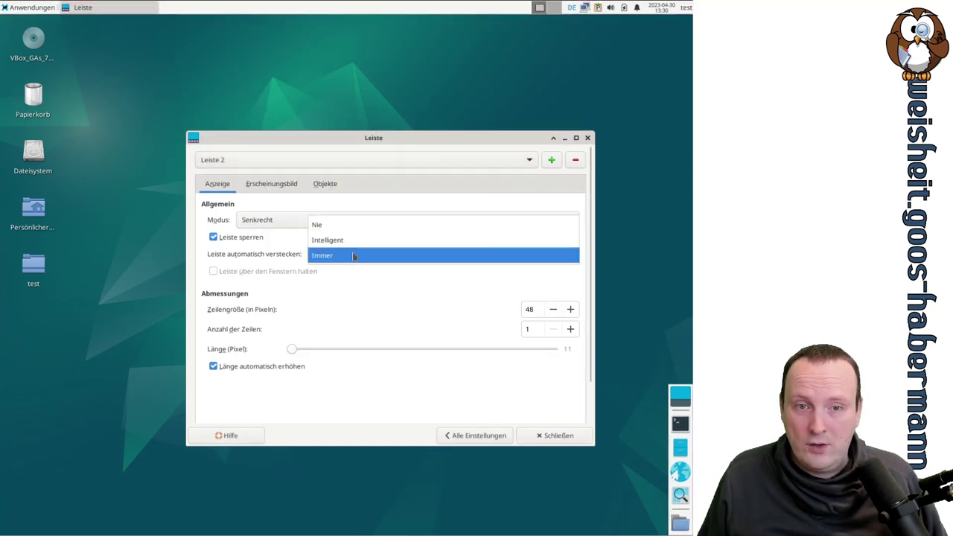
pyautogui.click(355, 241)
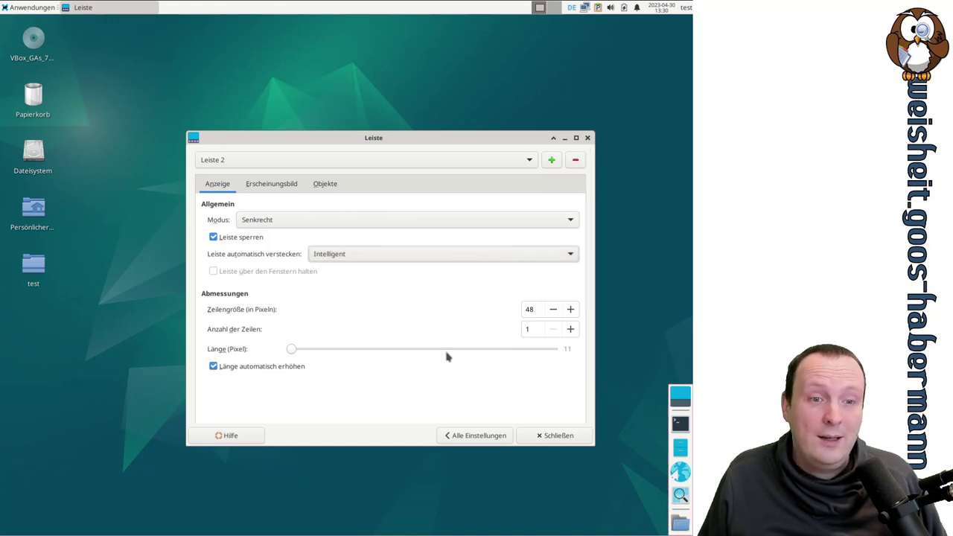
# - Try a smaller row size for Leiste 2 and bring it back to 48 pixels
pyautogui.click(553, 309)
pyautogui.click(553, 309)
pyautogui.click(553, 309)
pyautogui.click(553, 310)
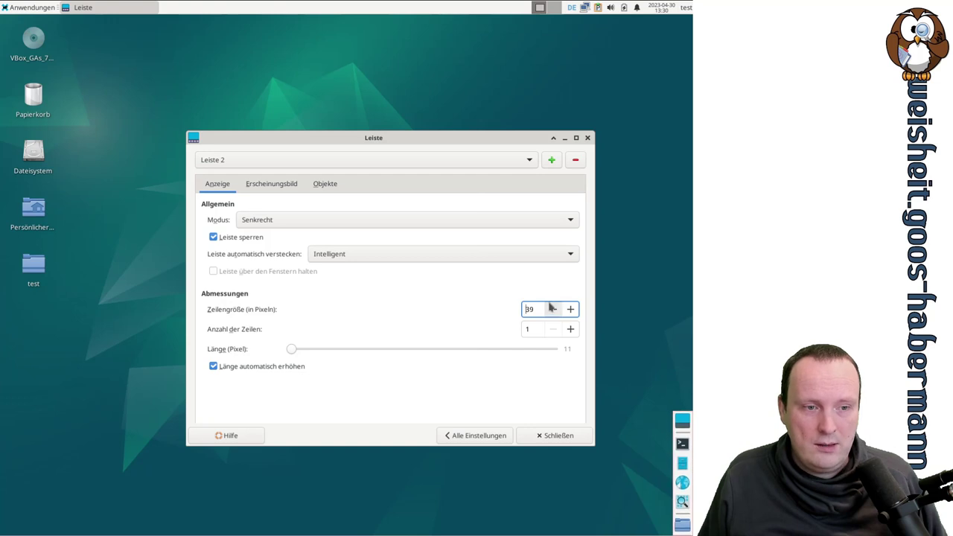
pyautogui.click(553, 310)
pyautogui.click(570, 310)
pyautogui.click(571, 310)
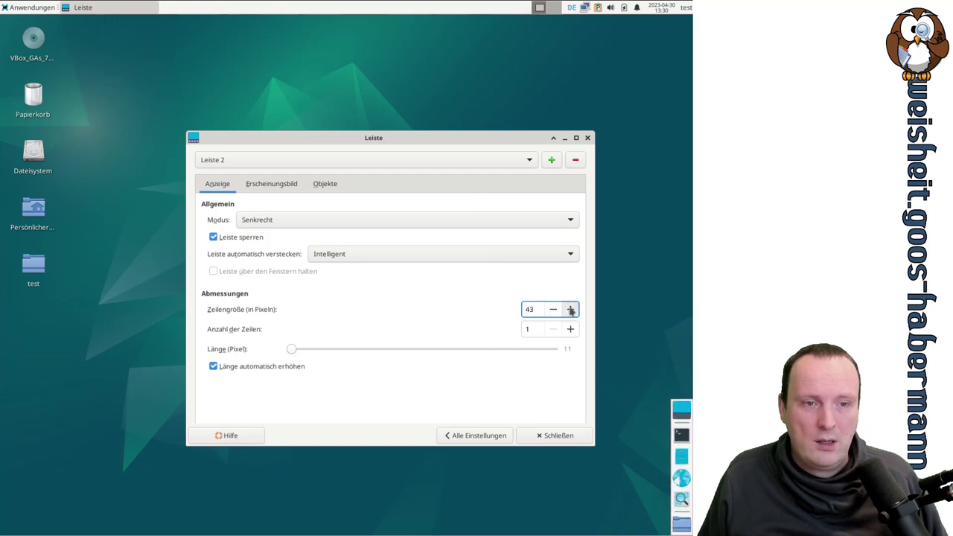
pyautogui.click(570, 310)
pyautogui.click(570, 310)
pyautogui.click(570, 309)
pyautogui.click(570, 310)
pyautogui.click(570, 310)
pyautogui.click(570, 310)
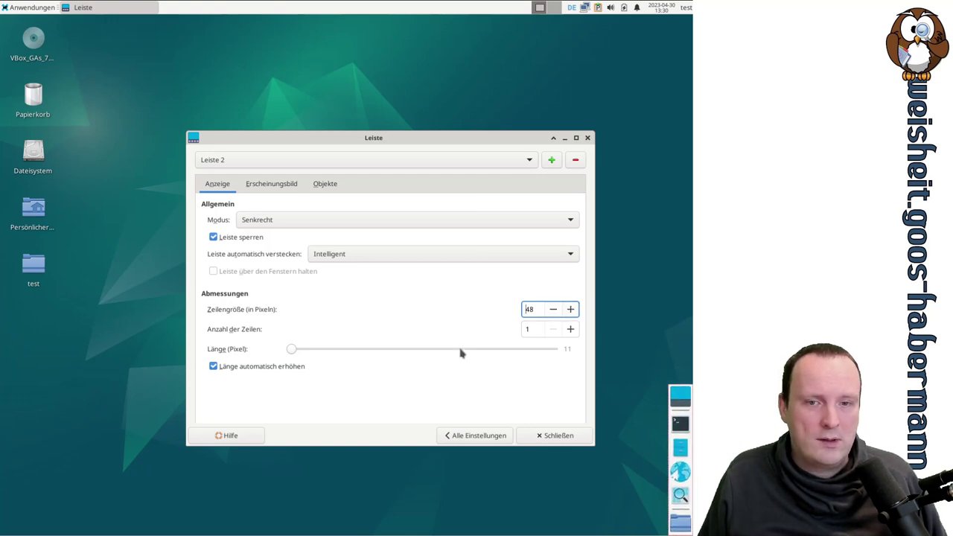
# - Try three rows for Leiste 2 and return the number of rows to 1
pyautogui.click(570, 329)
pyautogui.click(572, 330)
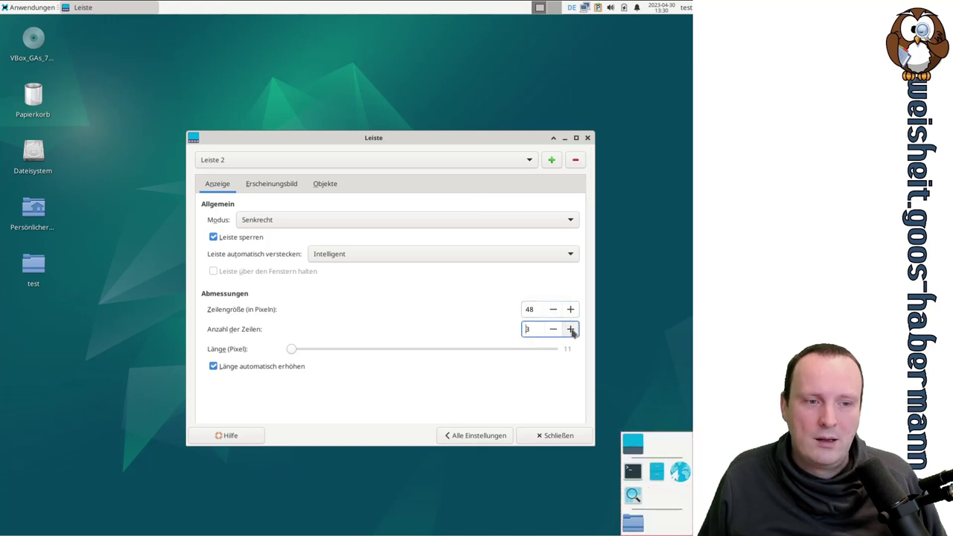
pyautogui.click(553, 330)
pyautogui.click(553, 331)
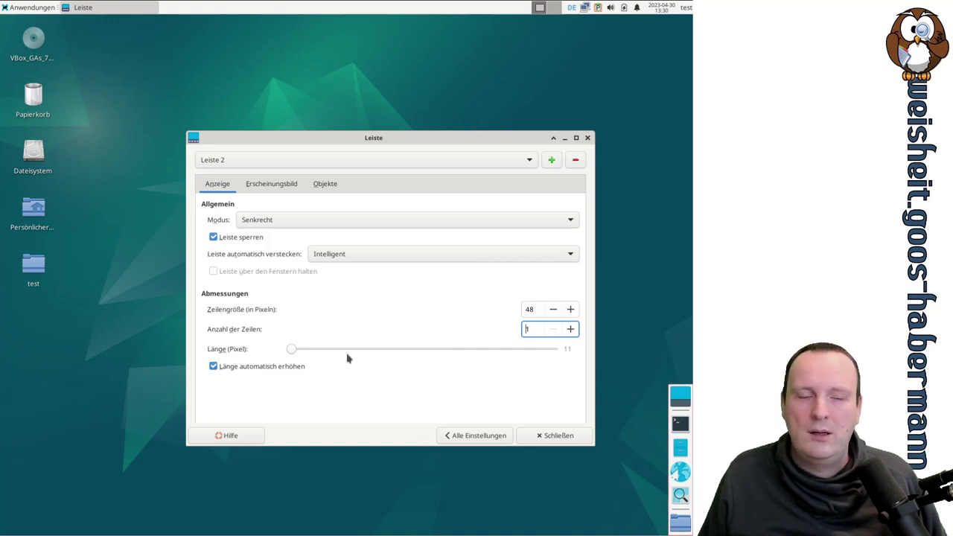
# - Extend Leiste 2 to a length of 1054 pixels, move it unlocked to the desktop's left edge, and lock it again
pyautogui.moveTo(302, 350); pyautogui.dragTo(548, 365)
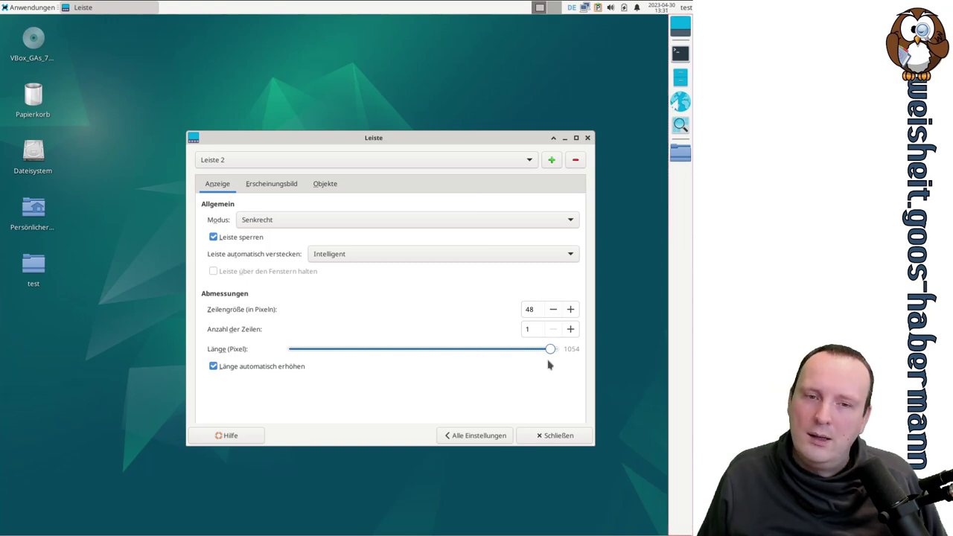
pyautogui.click(222, 239)
pyautogui.moveTo(675, 245); pyautogui.dragTo(13, 251)
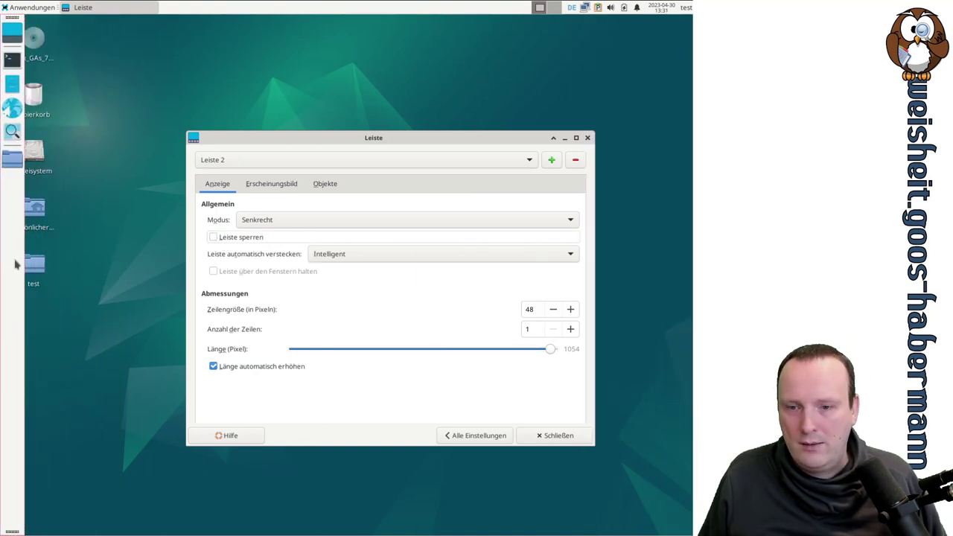
pyautogui.click(257, 242)
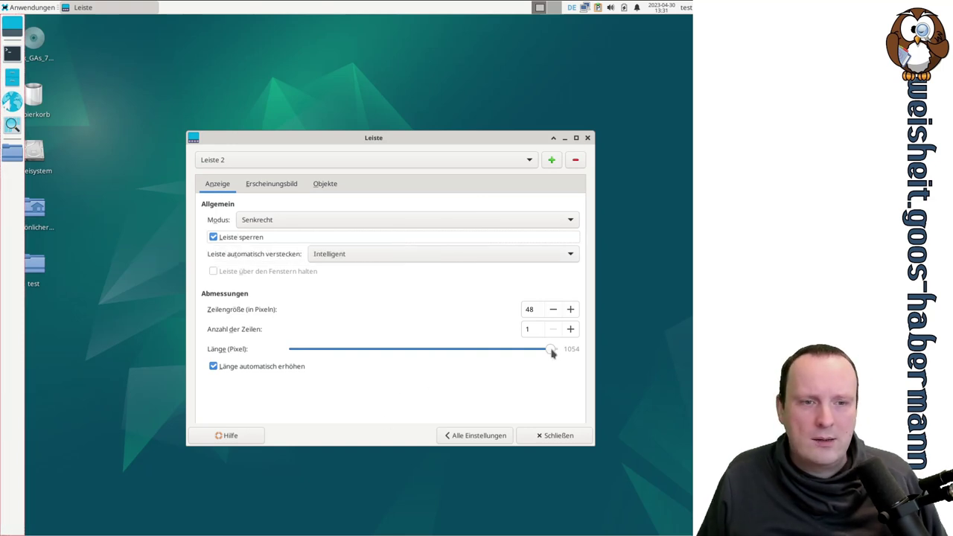
# - In Leiste 2's appearance settings, try the Deckfarbe background style, and use galaxy-ngc3370.jpg as the Hintergrundbild
pyautogui.click(271, 187)
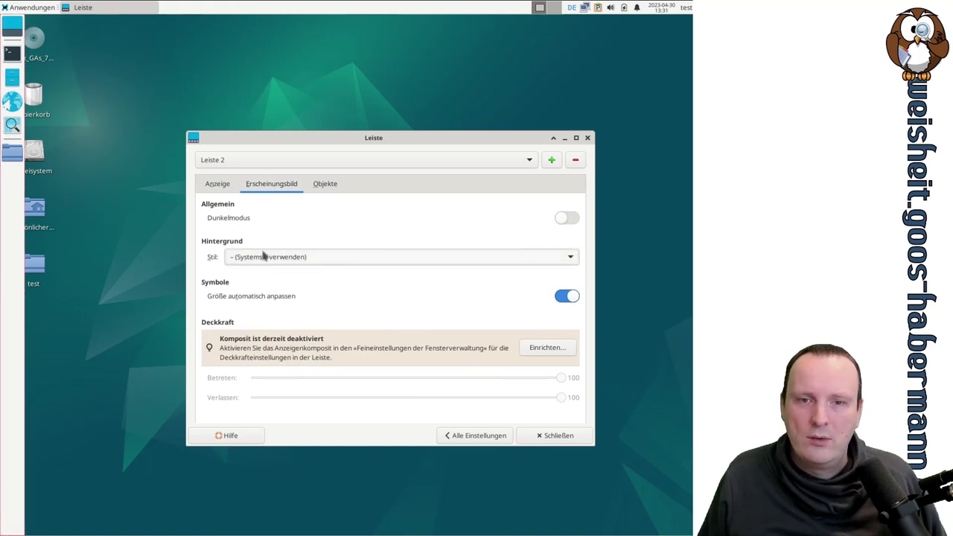
pyautogui.click(263, 256)
pyautogui.click(262, 273)
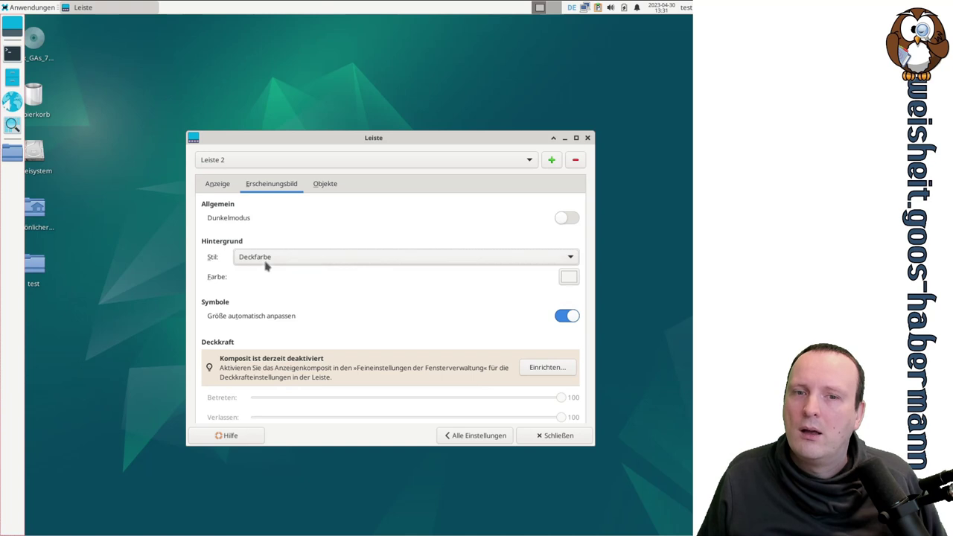
pyautogui.click(266, 261)
pyautogui.click(269, 273)
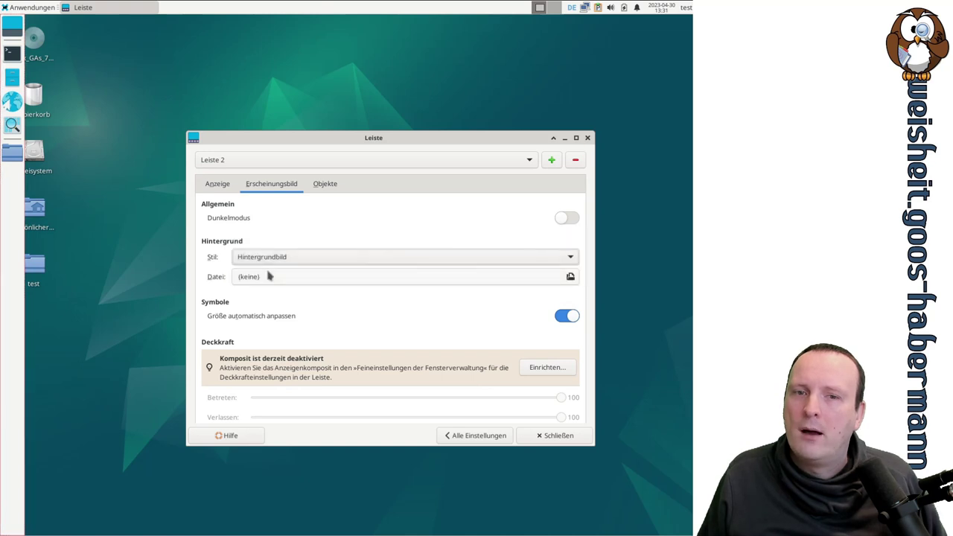
pyautogui.click(273, 278)
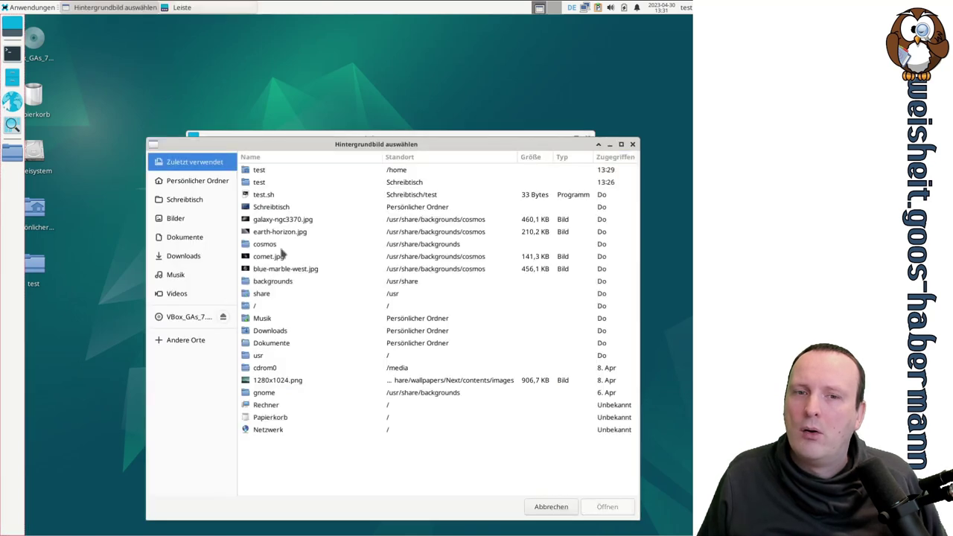
pyautogui.click(284, 221)
pyautogui.click(607, 507)
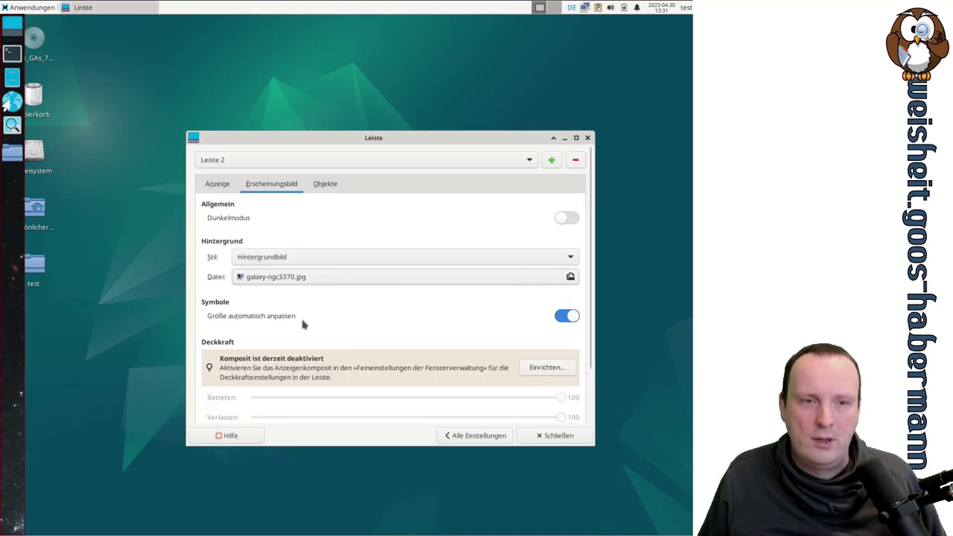
# - Restore the system style for Leiste 2's background and toggle automatic icon sizing off and on
pyautogui.click(310, 262)
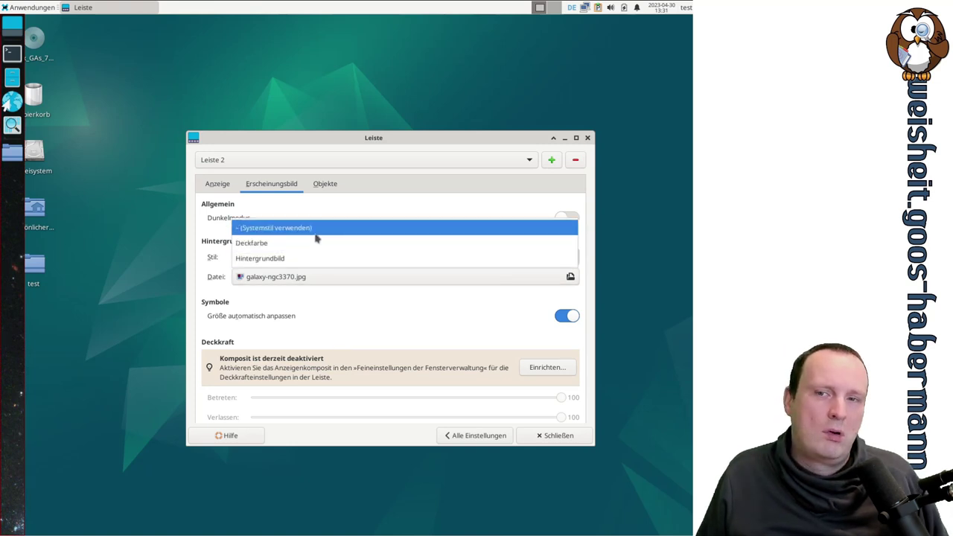
pyautogui.click(315, 229)
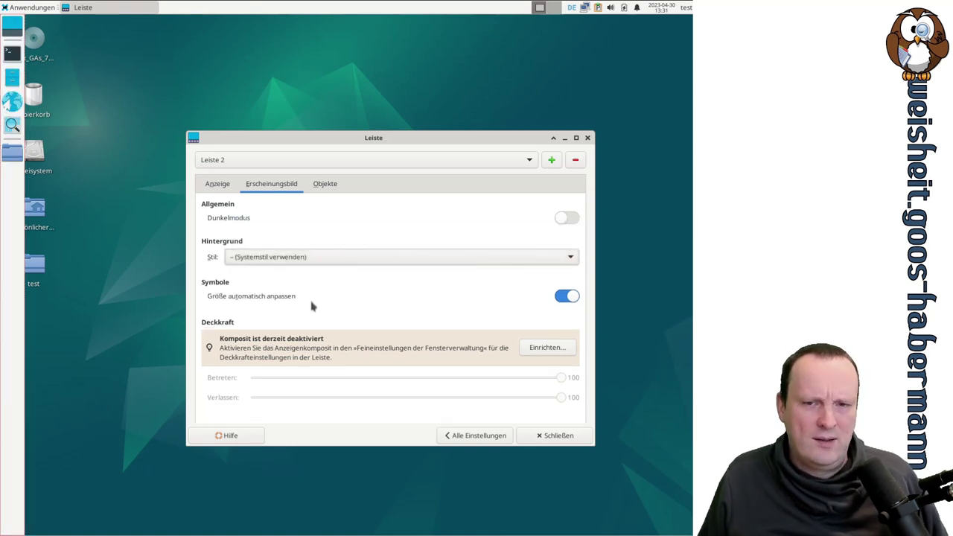
pyautogui.click(567, 296)
pyautogui.click(569, 296)
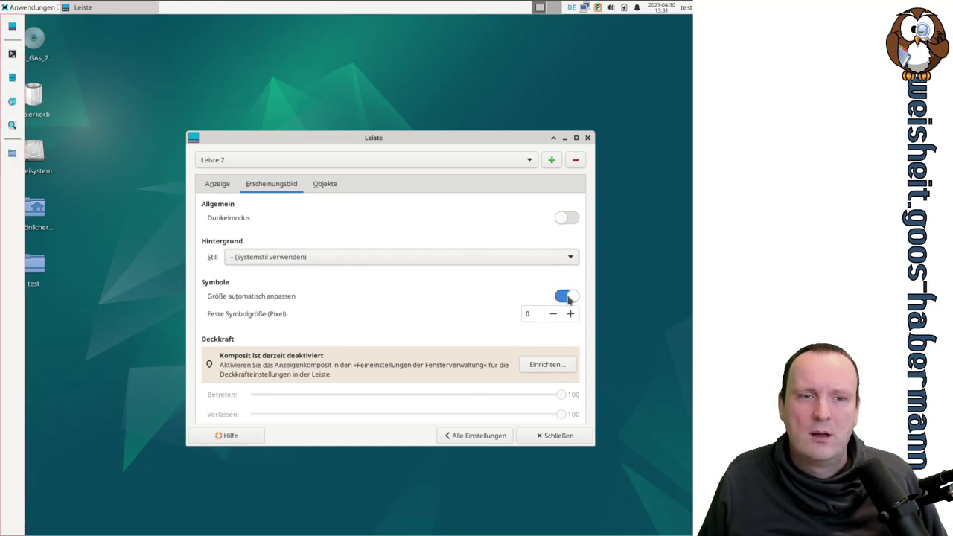
# - Switch Leiste 2's automatic icon sizing off and back on, and open the panel's list of objects
pyautogui.click(567, 297)
pyautogui.click(567, 296)
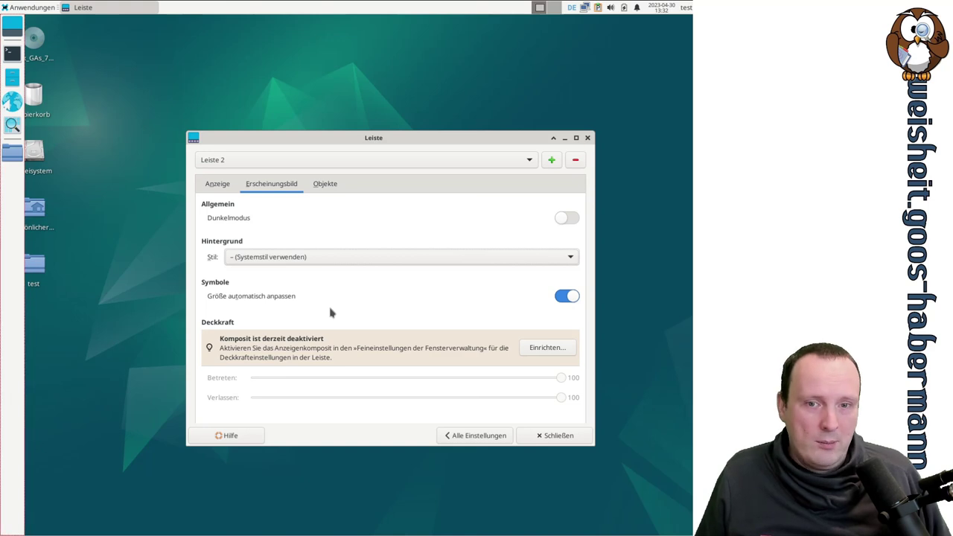
pyautogui.click(328, 186)
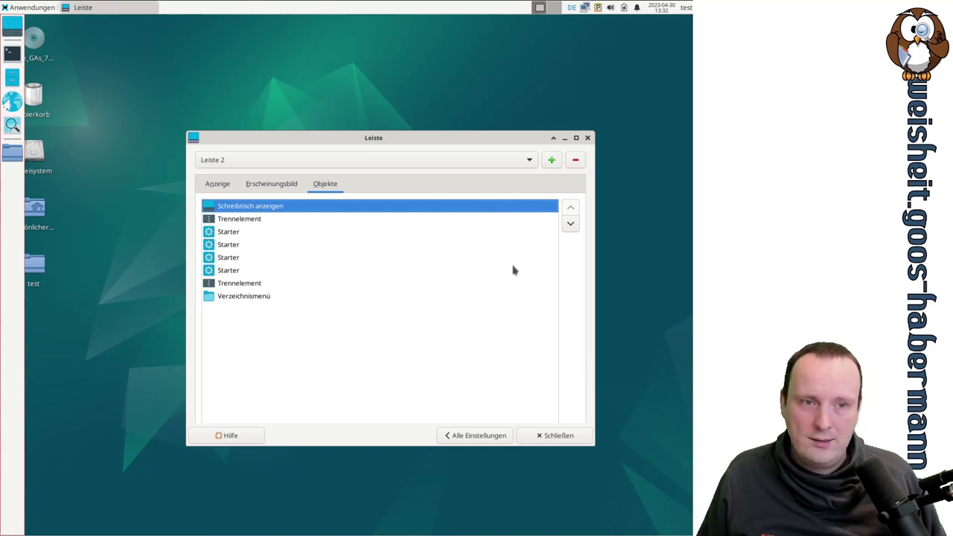
# - Try moving Schreibtisch anzeigen two places down in Leiste 2's object list, return it to first place, and select the first Trennelement
pyautogui.click(571, 225)
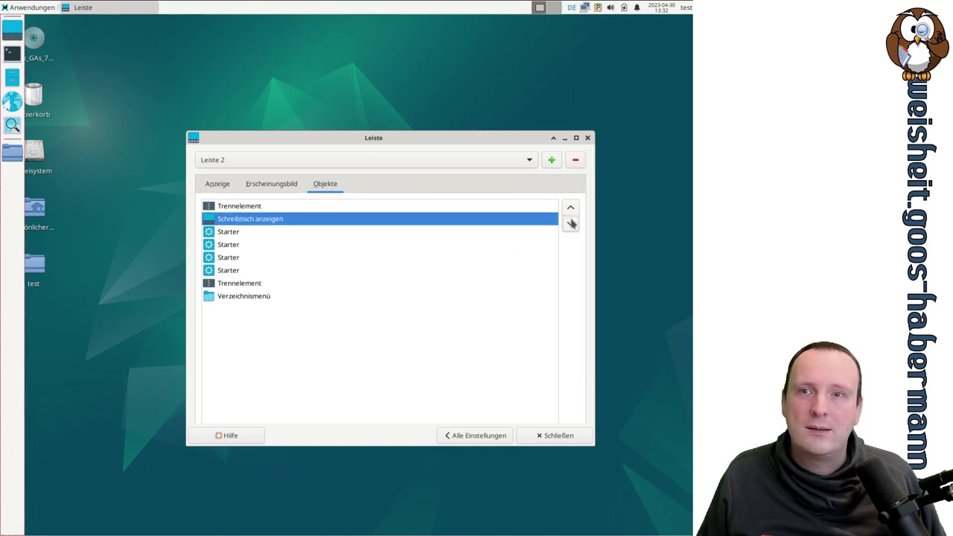
pyautogui.click(571, 225)
pyautogui.click(570, 210)
pyautogui.click(570, 210)
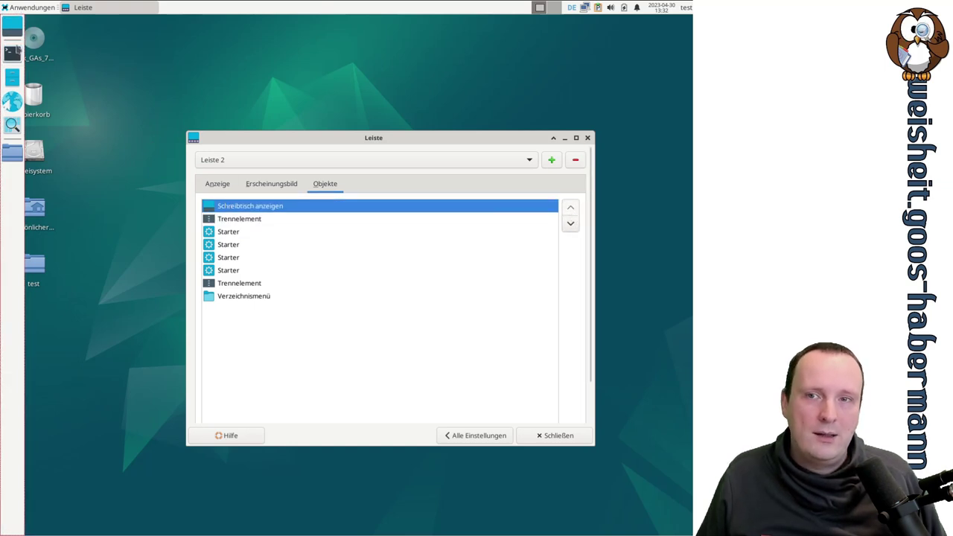
pyautogui.click(251, 219)
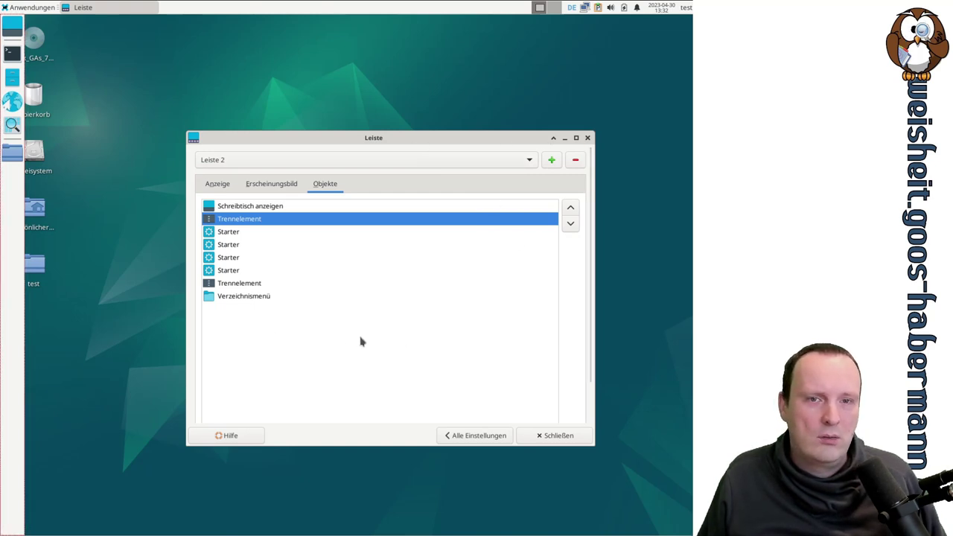
# - Examine the options offered for an empty area of Leiste 2, including adding new elements, without choosing any
pyautogui.rightClick(15, 200)
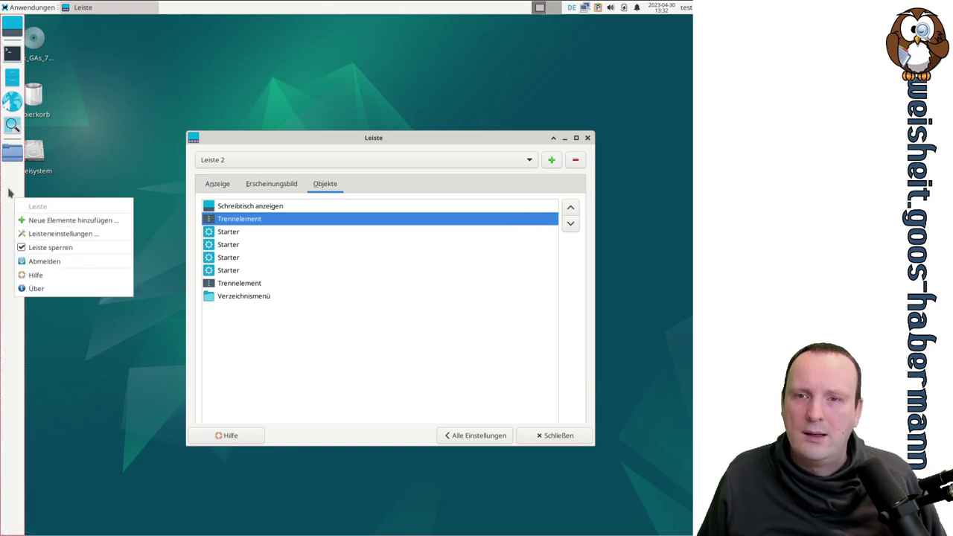
pyautogui.click(10, 186)
pyautogui.rightClick(12, 188)
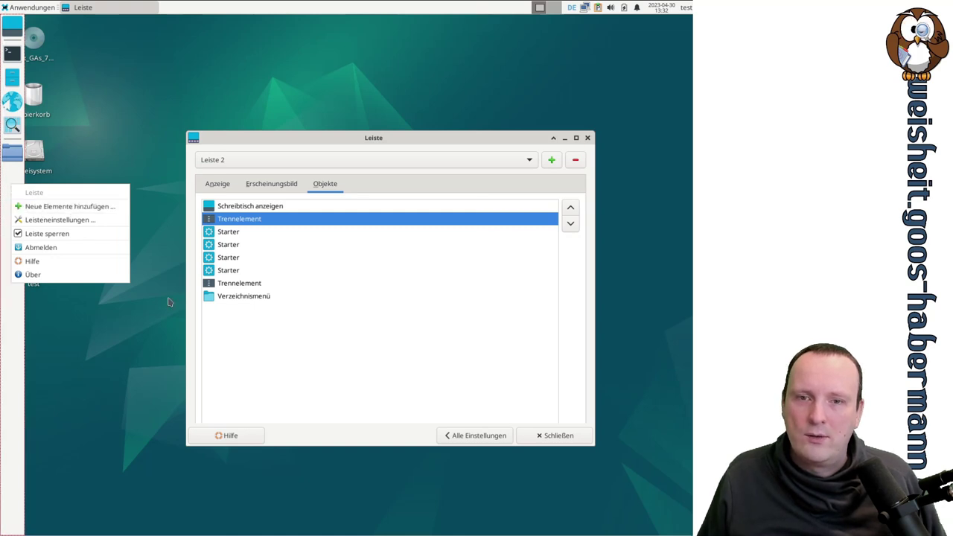
pyautogui.click(301, 302)
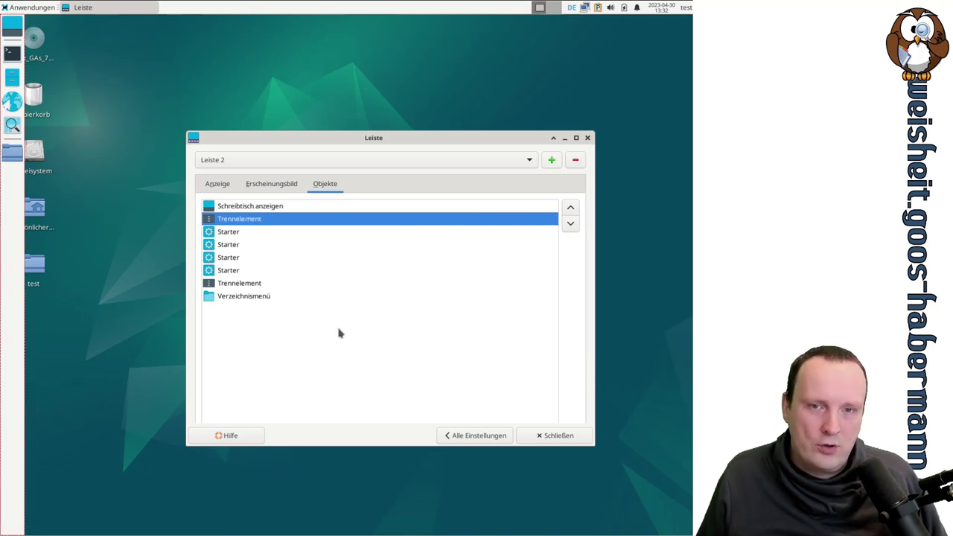
# - Return to the overview of all settings and open the Schreibtisch settings
pyautogui.click(527, 159)
pyautogui.click(542, 161)
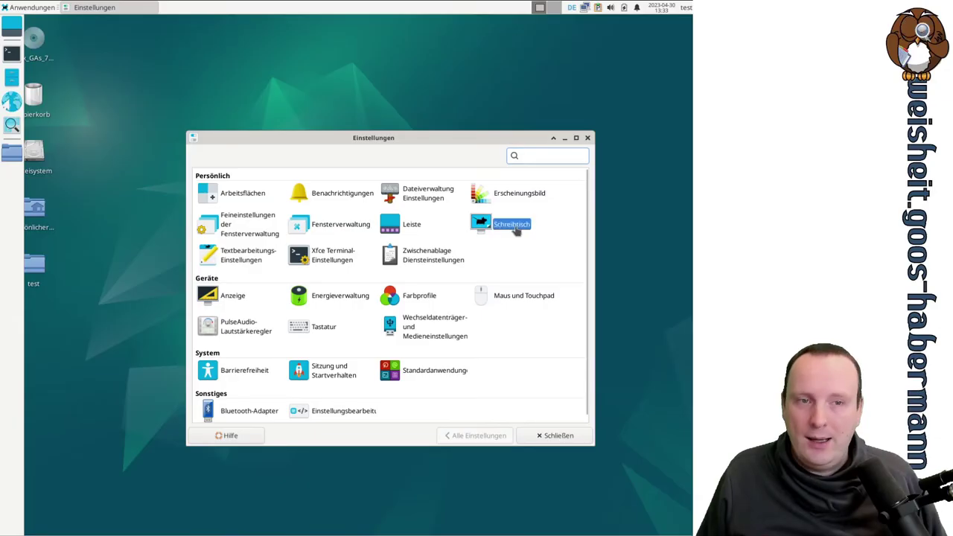
pyautogui.click(518, 228)
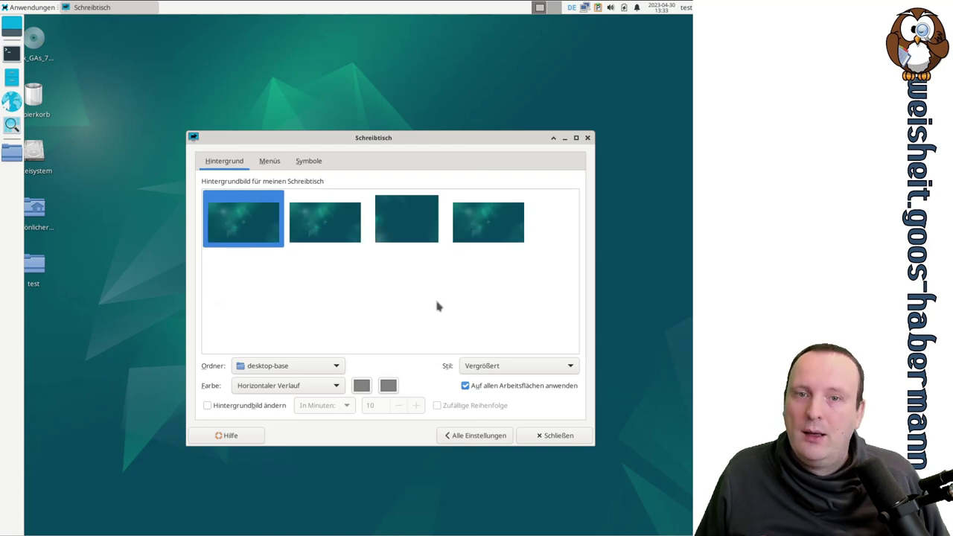
# - Try the other desktop-base wallpapers, including desktop-grub.png, reselect the first one, and review the available image folders
pyautogui.click(353, 229)
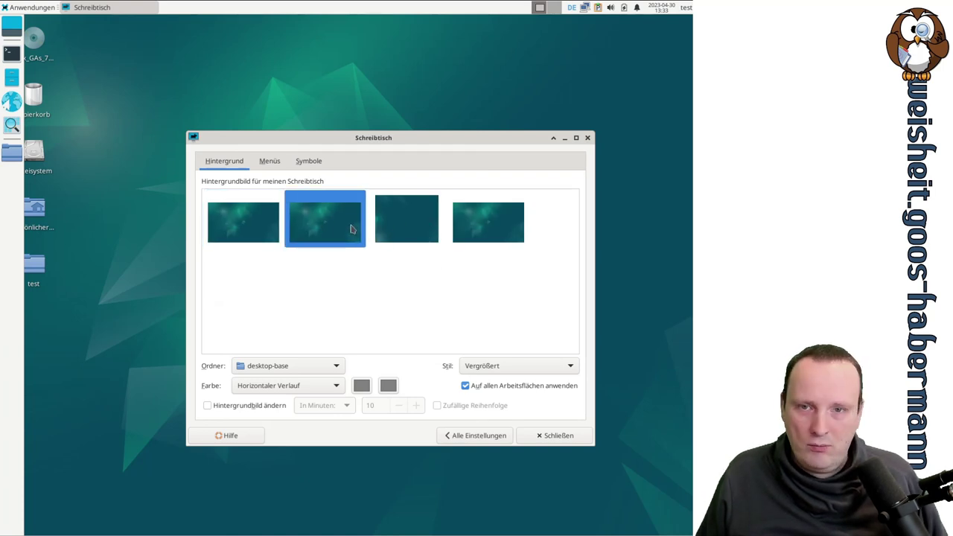
pyautogui.moveTo(308, 137); pyautogui.dragTo(284, 149)
pyautogui.click(397, 235)
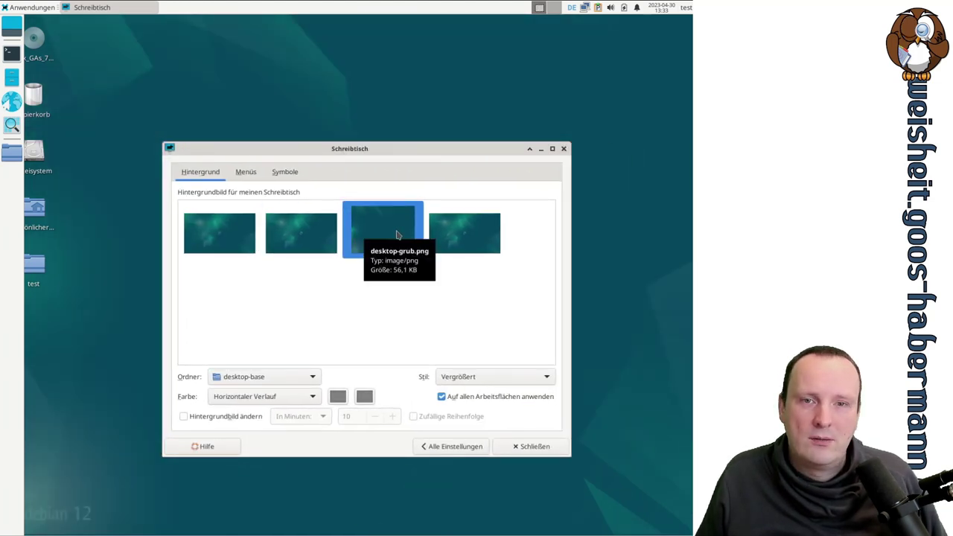
pyautogui.click(462, 233)
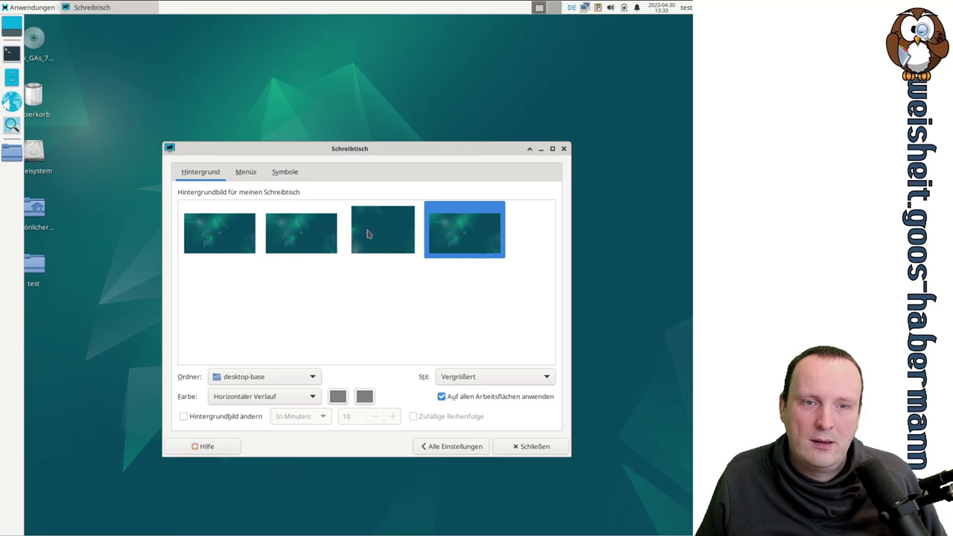
pyautogui.click(299, 234)
pyautogui.click(216, 235)
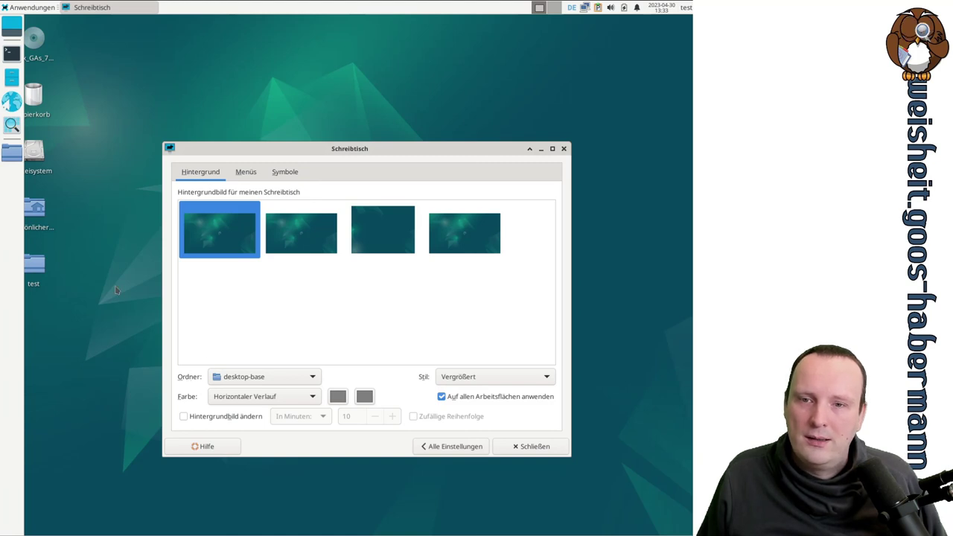
pyautogui.click(300, 378)
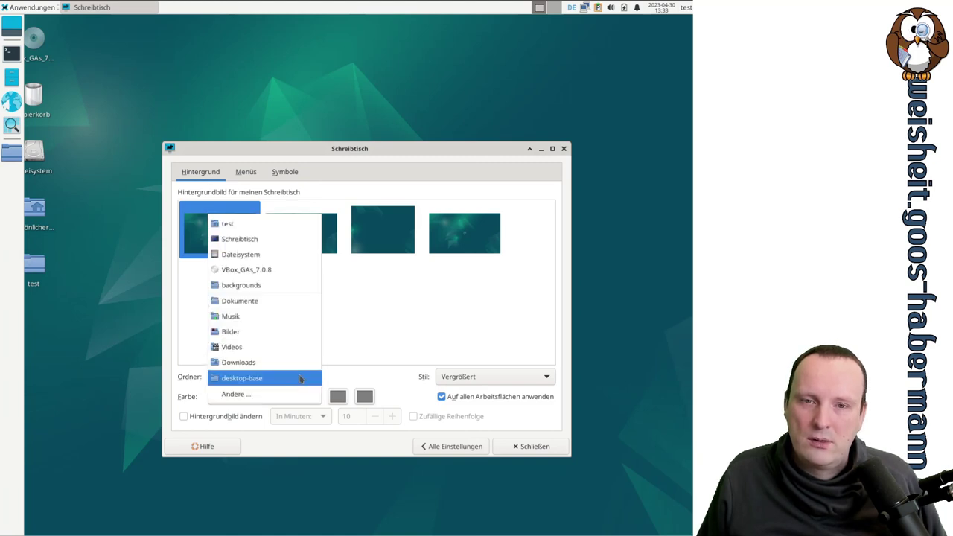
pyautogui.click(379, 338)
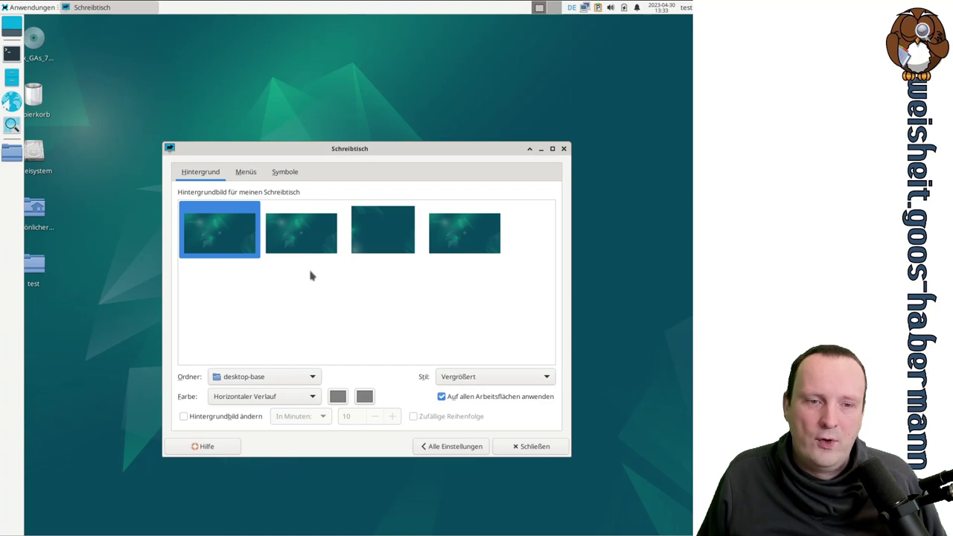
# - Try the wallpaper styles Kein Bild, Zentriert and Gekachelt, and set the style to Kein Bild
pyautogui.click(493, 377)
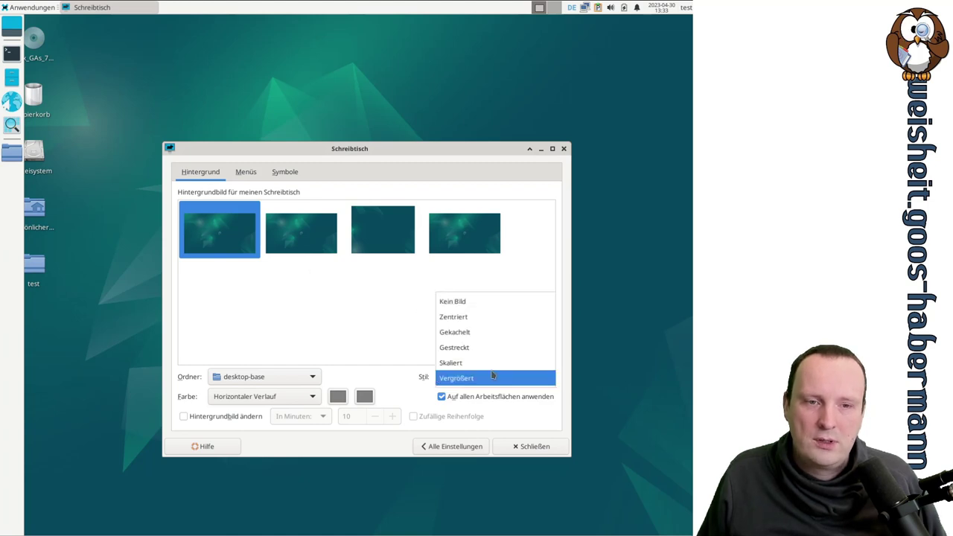
pyautogui.click(457, 300)
pyautogui.click(477, 380)
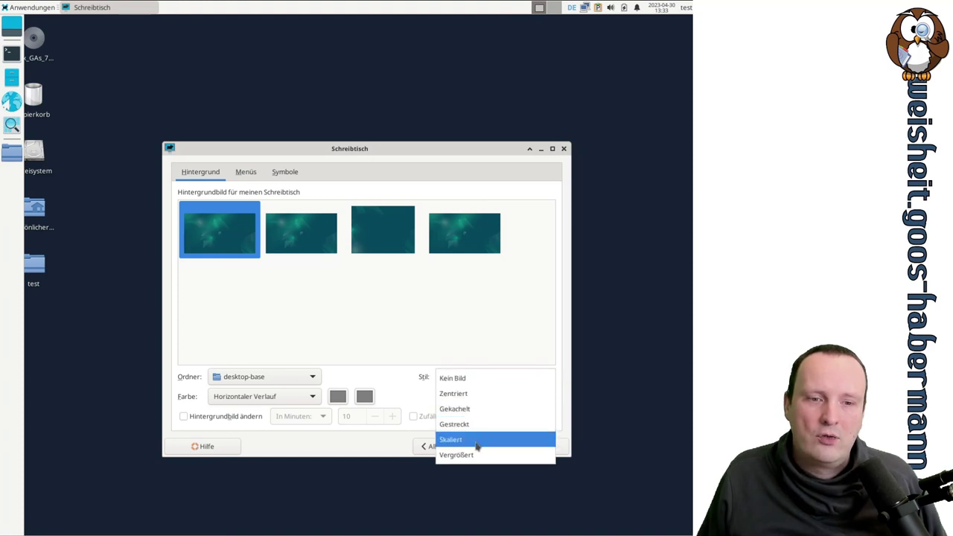
pyautogui.click(473, 396)
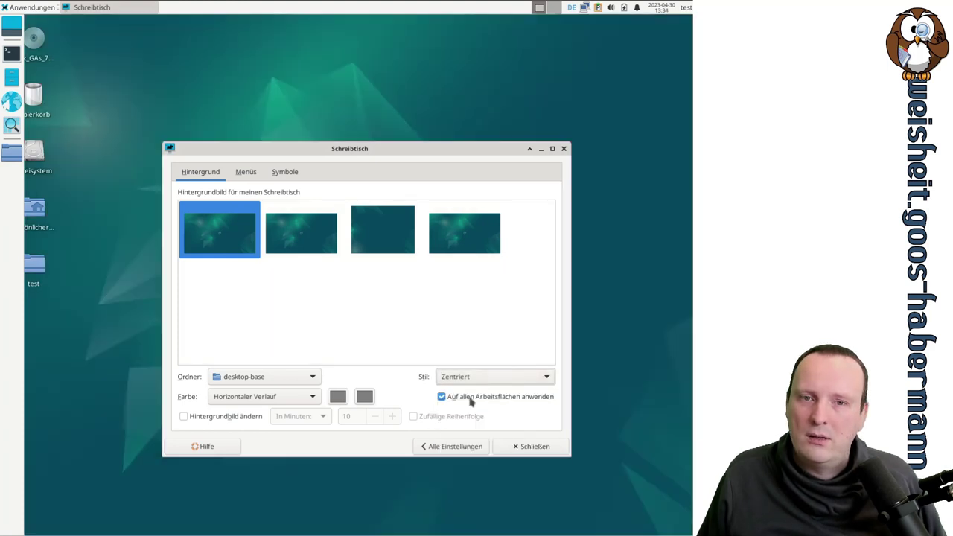
pyautogui.click(468, 378)
pyautogui.click(472, 395)
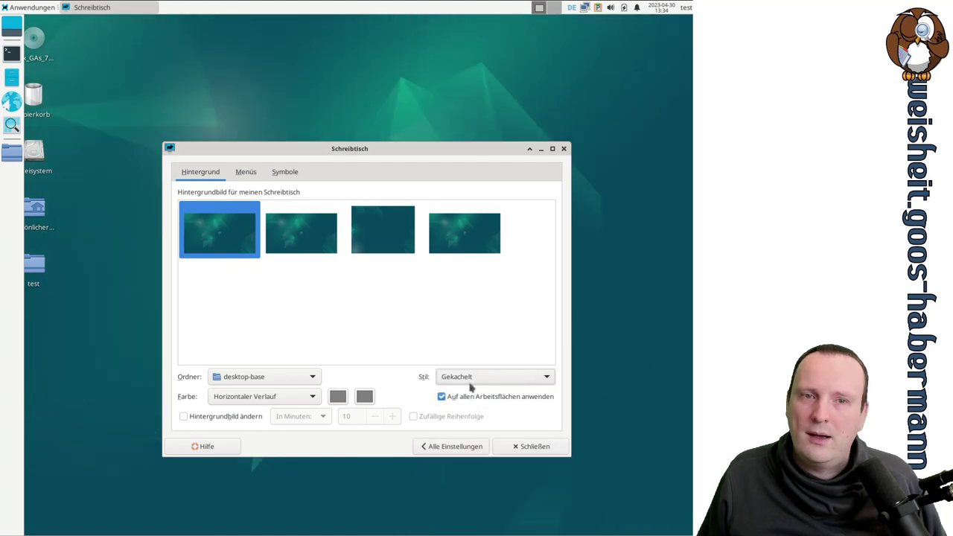
pyautogui.click(470, 376)
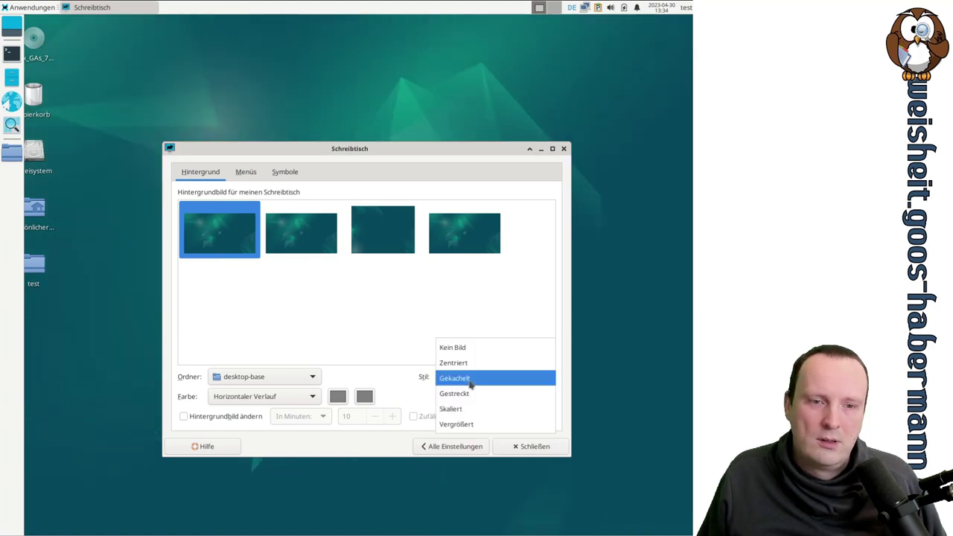
pyautogui.click(468, 348)
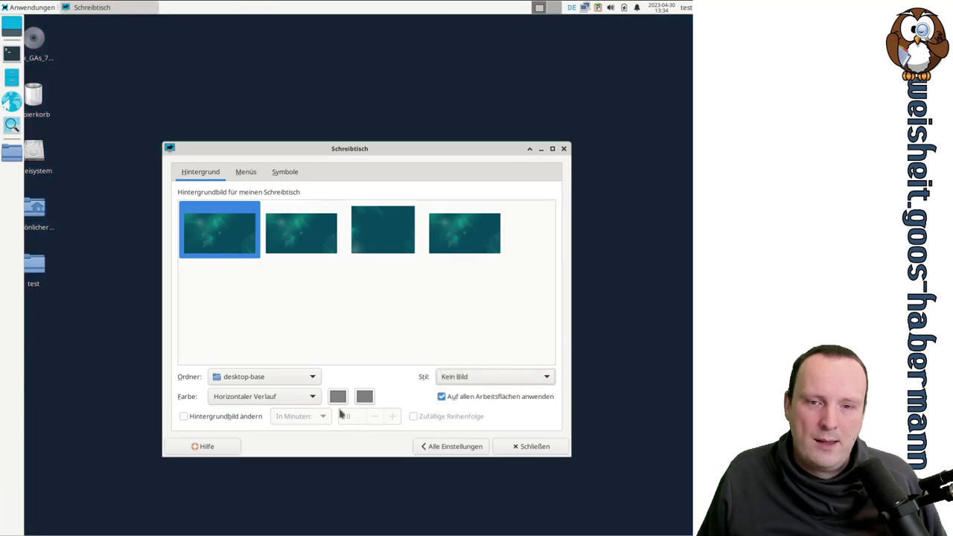
pyautogui.click(337, 396)
pyautogui.click(294, 252)
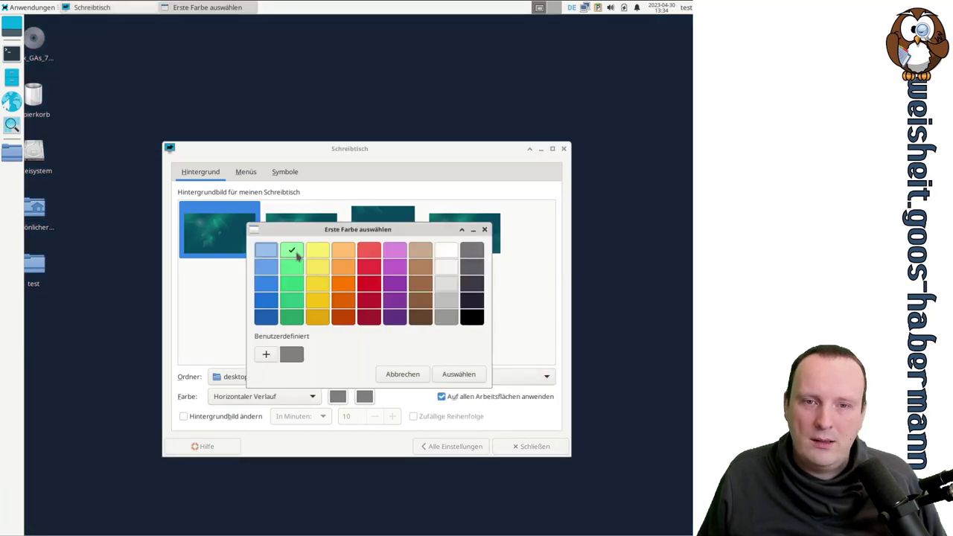
pyautogui.click(402, 373)
# - Set the desktop background gradient's first colour to light green and its second colour to blue
pyautogui.click(364, 396)
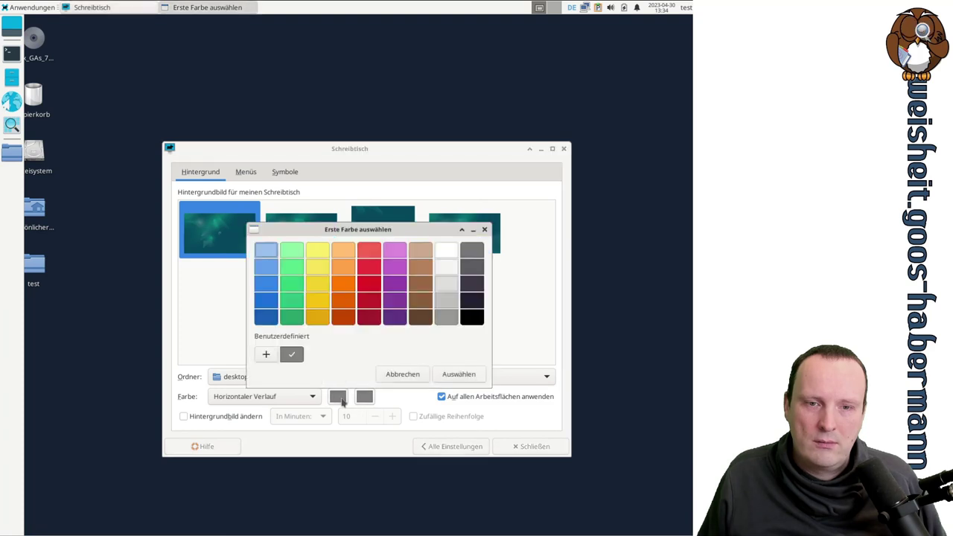
pyautogui.click(287, 251)
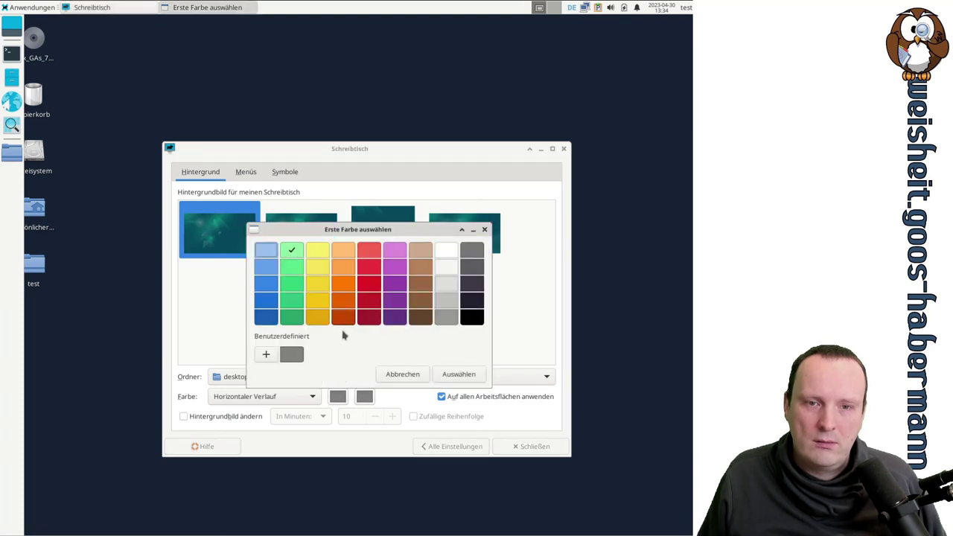
pyautogui.click(453, 374)
pyautogui.click(364, 397)
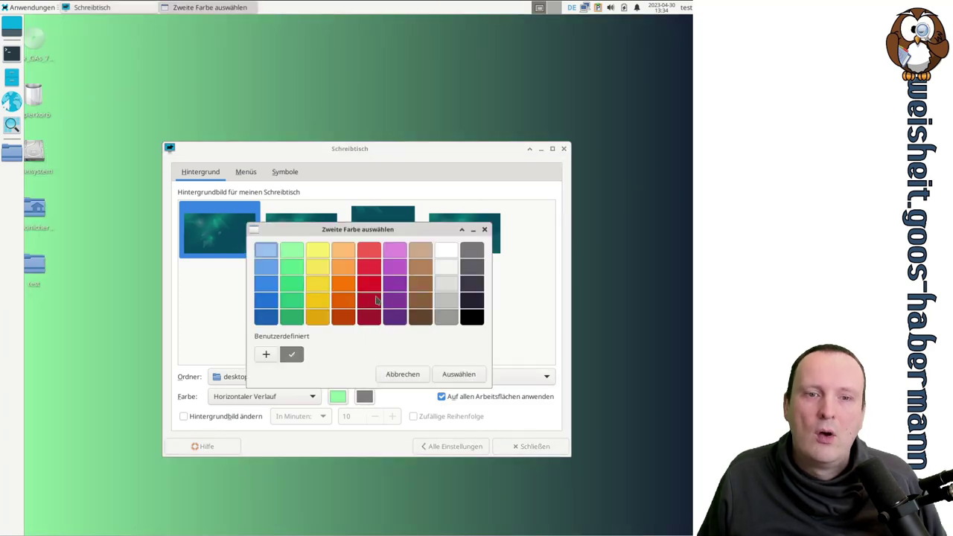
pyautogui.click(266, 300)
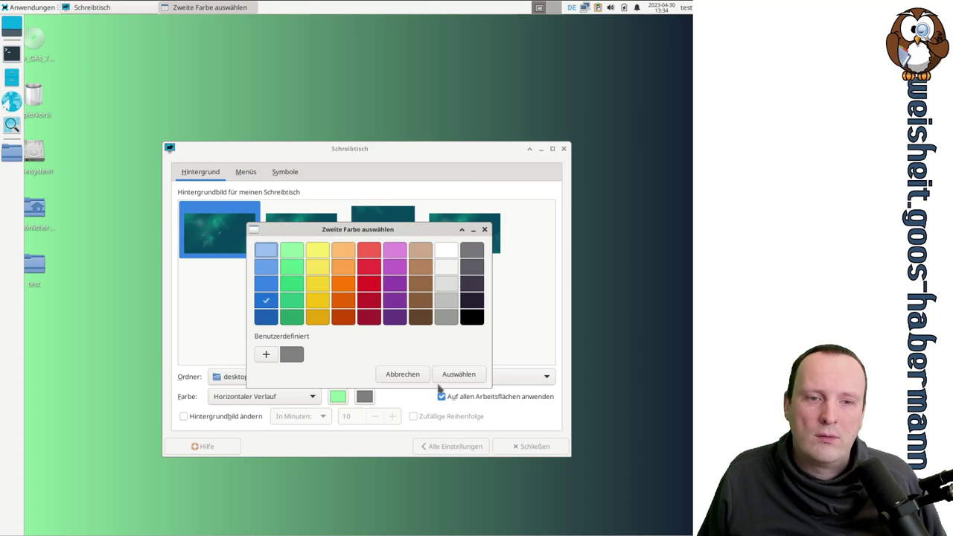
pyautogui.click(451, 376)
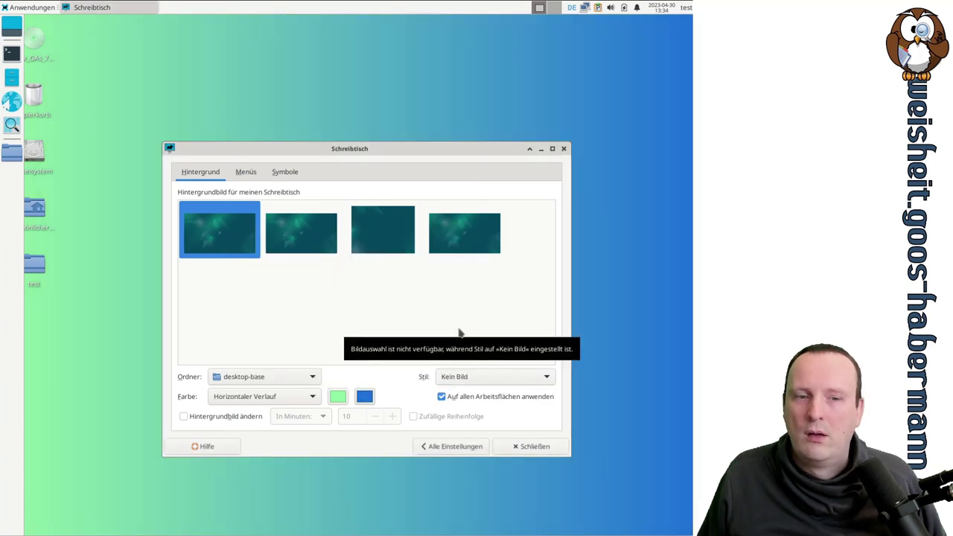
# - Change the background colour type to Senkrechter Verlauf, try Durchsichtig, and set it back to Senkrechter Verlauf
pyautogui.click(311, 396)
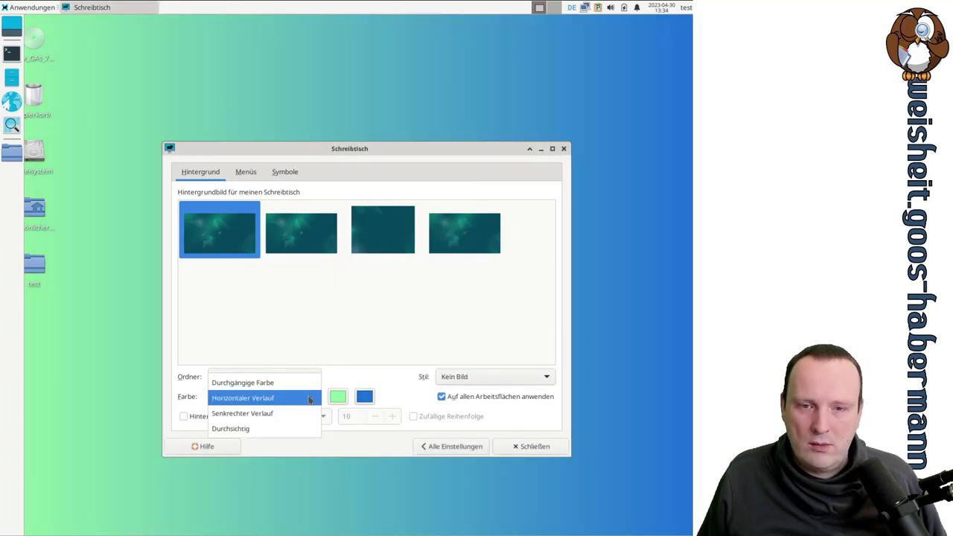
pyautogui.click(287, 412)
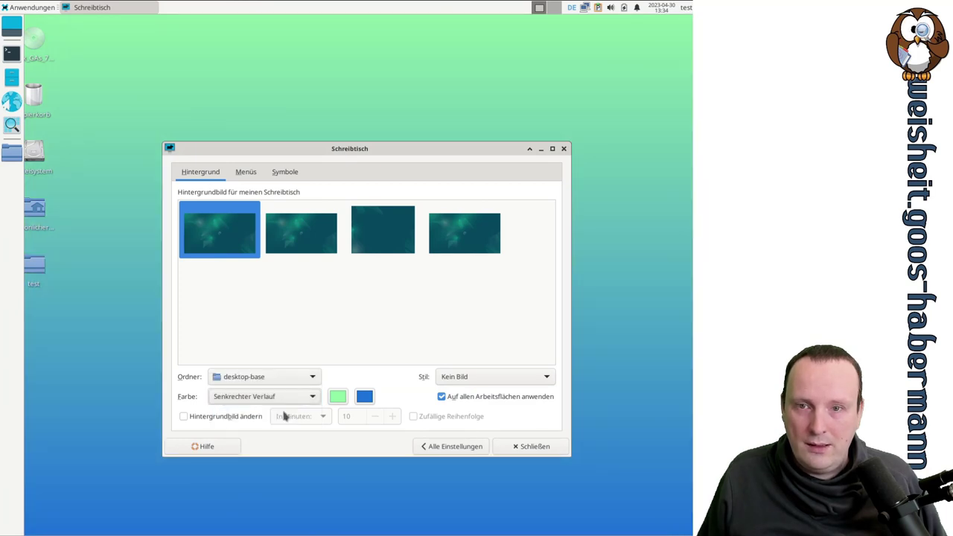
pyautogui.moveTo(286, 153); pyautogui.dragTo(288, 85)
pyautogui.click(303, 335)
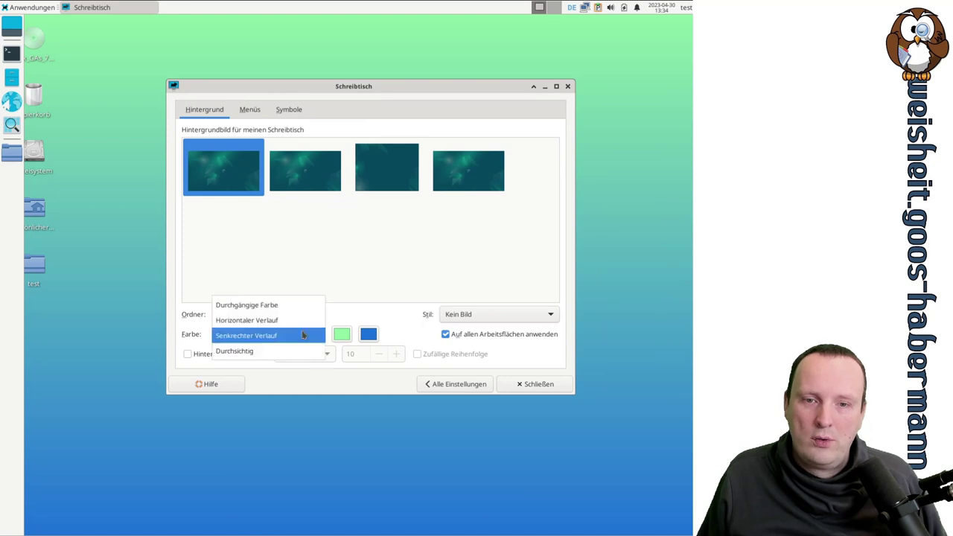
pyautogui.click(290, 352)
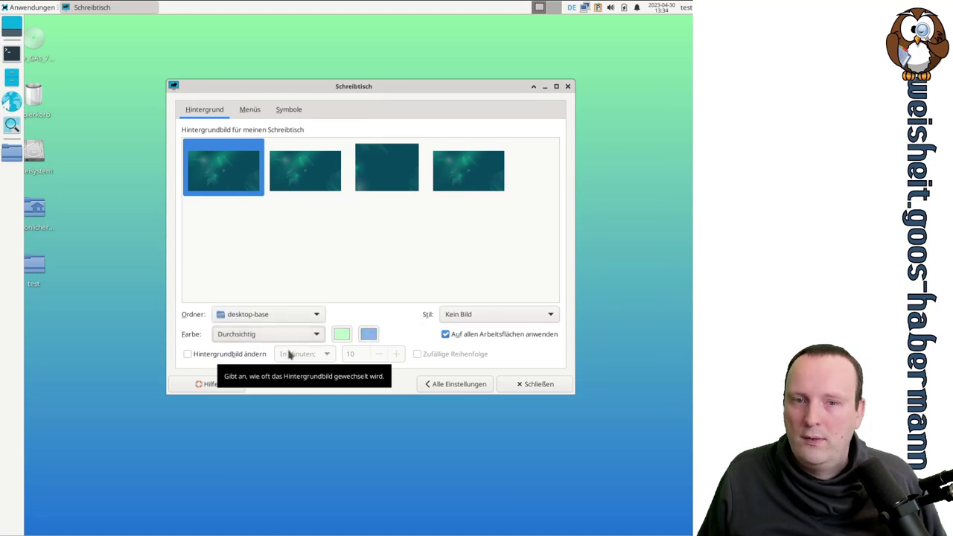
pyautogui.click(282, 340)
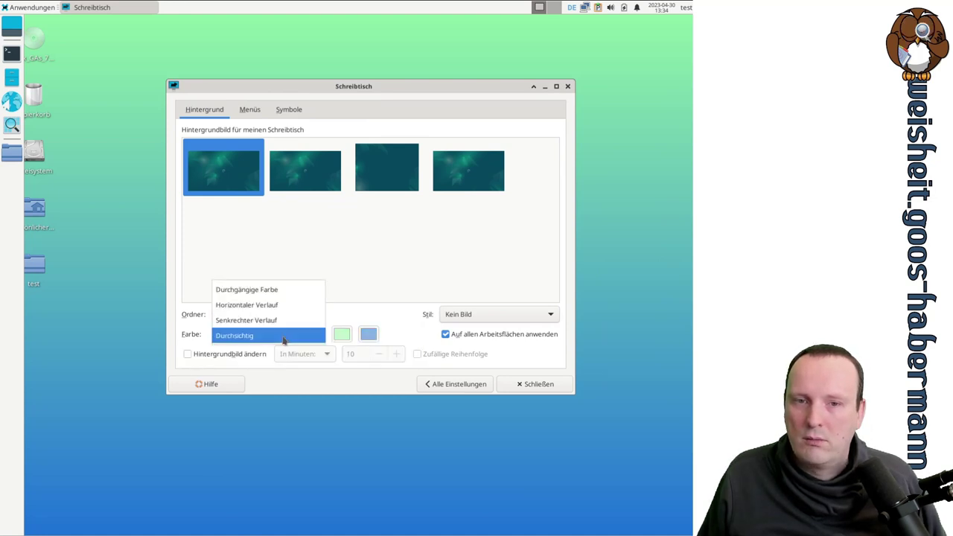
pyautogui.click(286, 321)
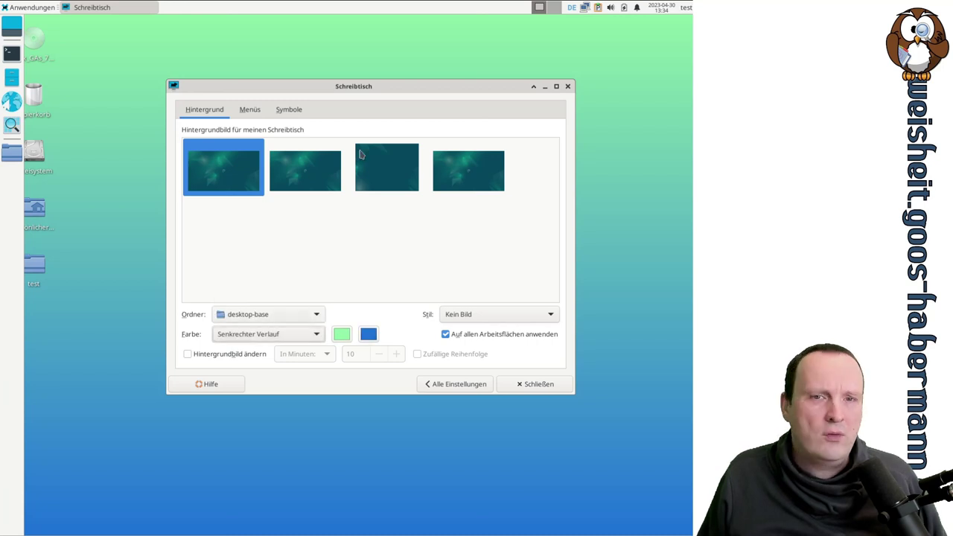
pyautogui.moveTo(286, 90); pyautogui.dragTo(290, 137)
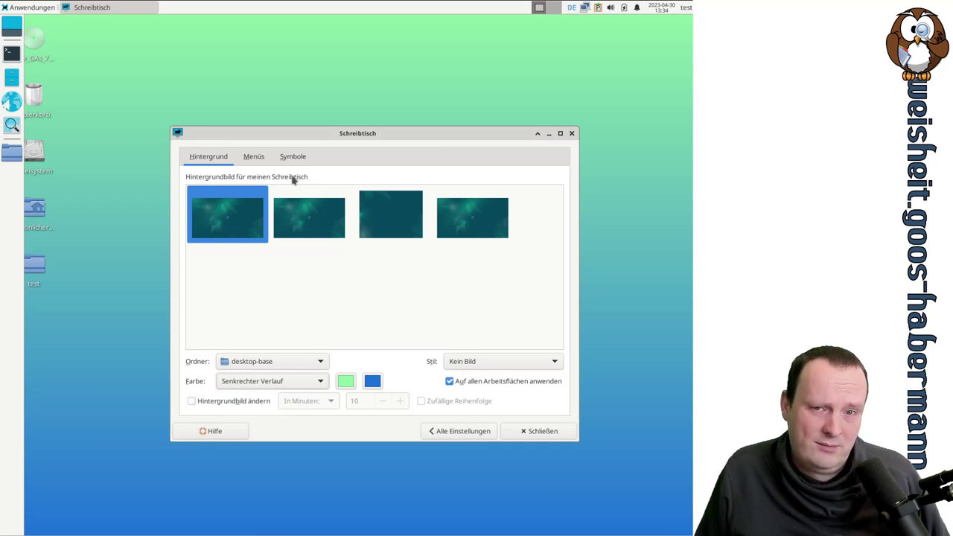
# - Open the desktop's menu settings and examine the context menus of the desktop, the file system icon and the test folder
pyautogui.click(255, 157)
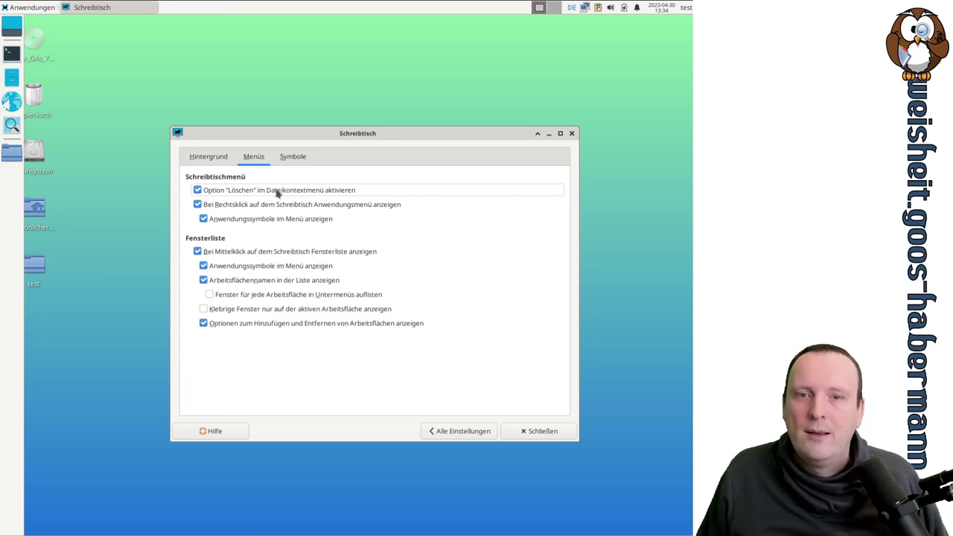
pyautogui.rightClick(113, 211)
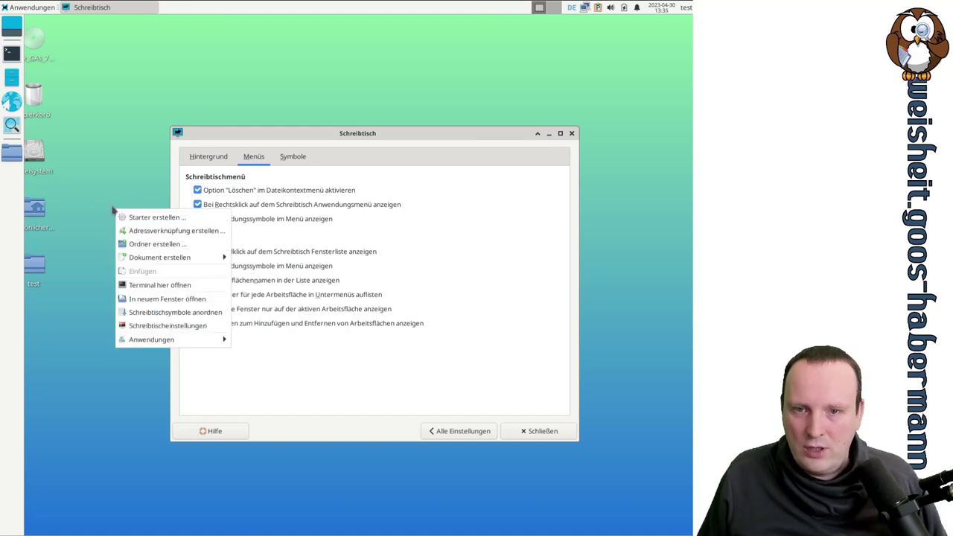
pyautogui.click(36, 153)
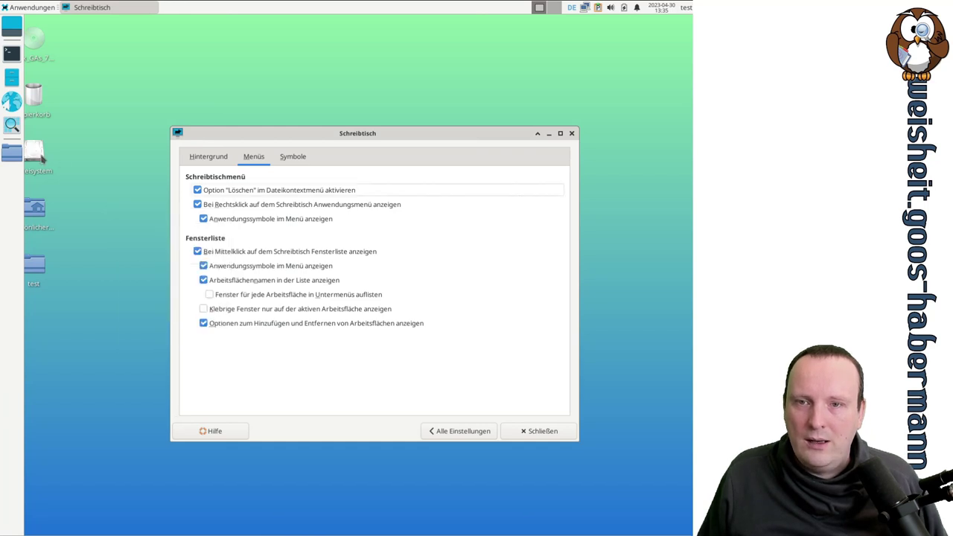
pyautogui.rightClick(42, 156)
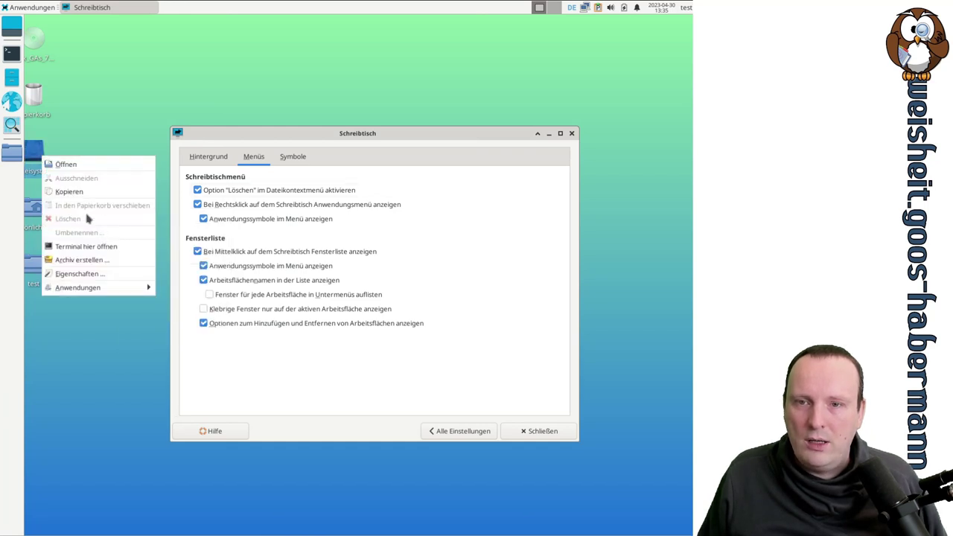
pyautogui.click(119, 109)
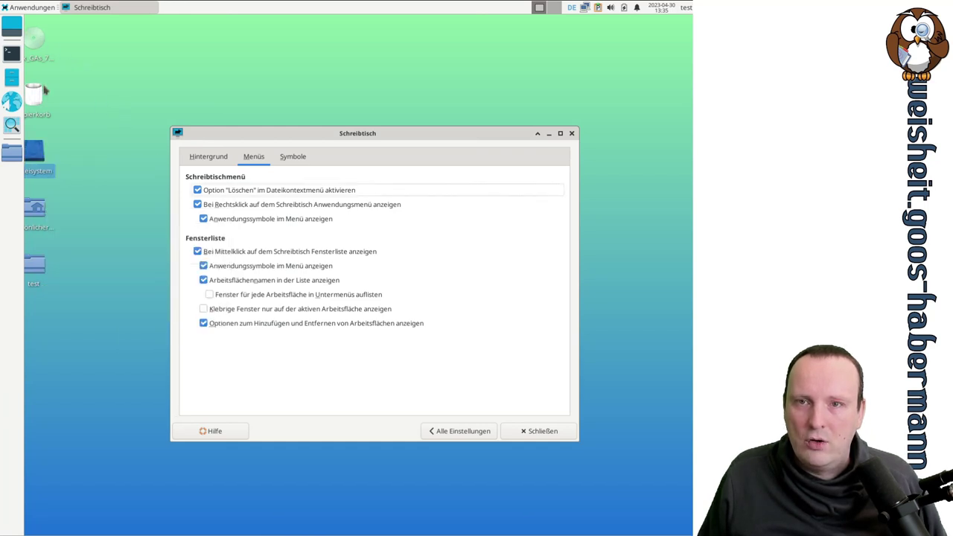
pyautogui.rightClick(42, 265)
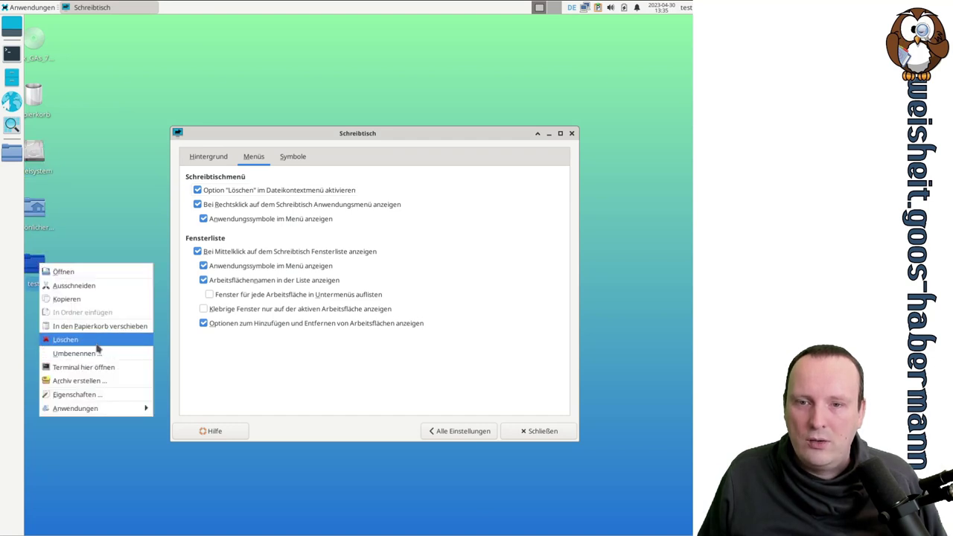
pyautogui.click(338, 397)
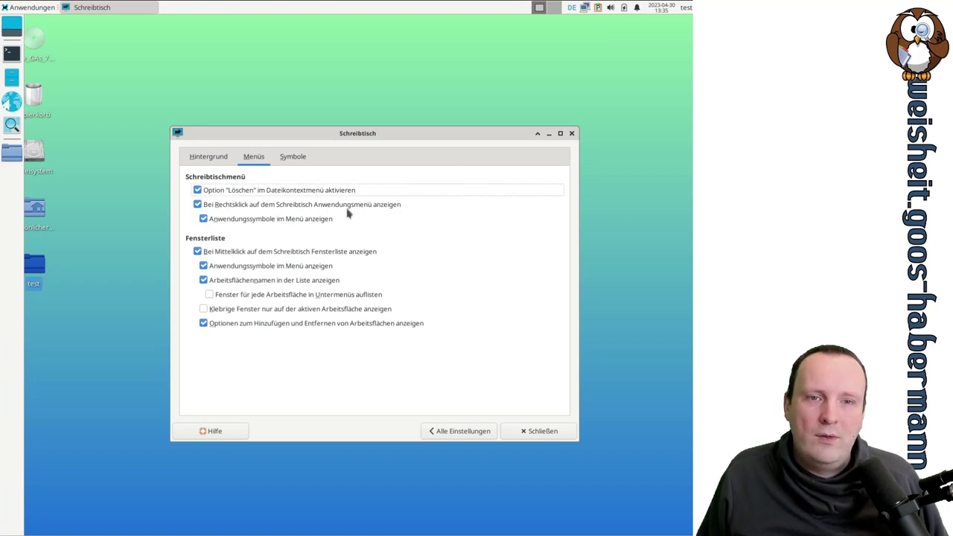
pyautogui.rightClick(213, 62)
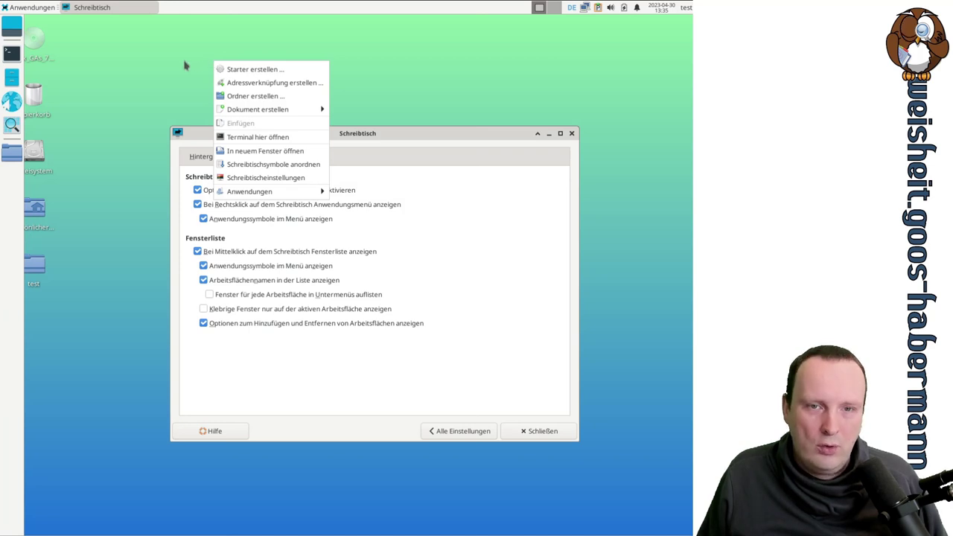
pyautogui.click(186, 64)
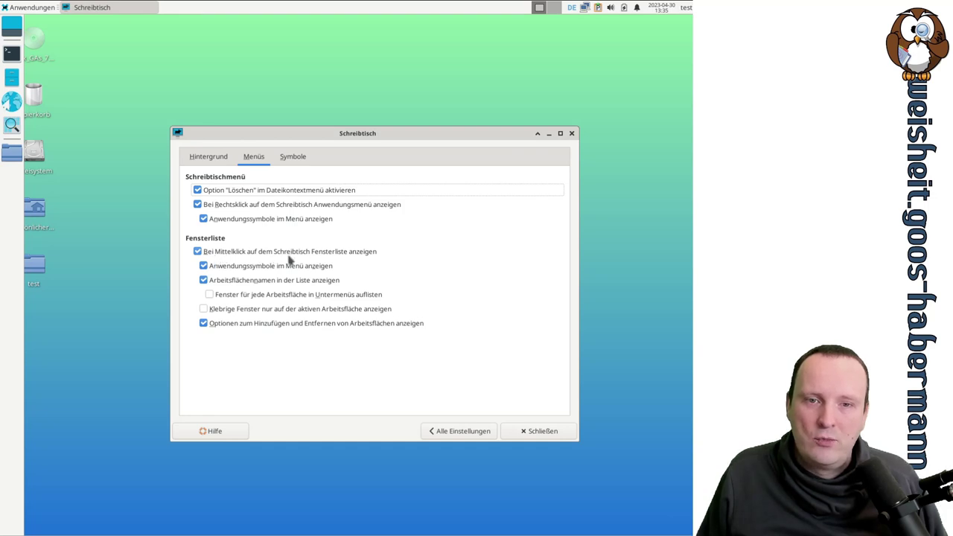
# - Show the desktop's window list and choose the Schreibtisch window from it
pyautogui.middleClick(314, 97)
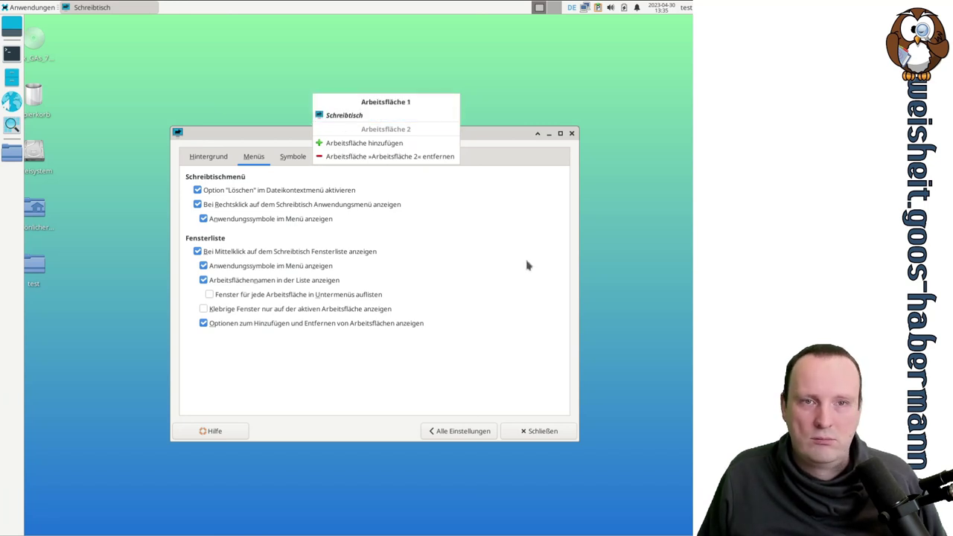
pyautogui.click(381, 116)
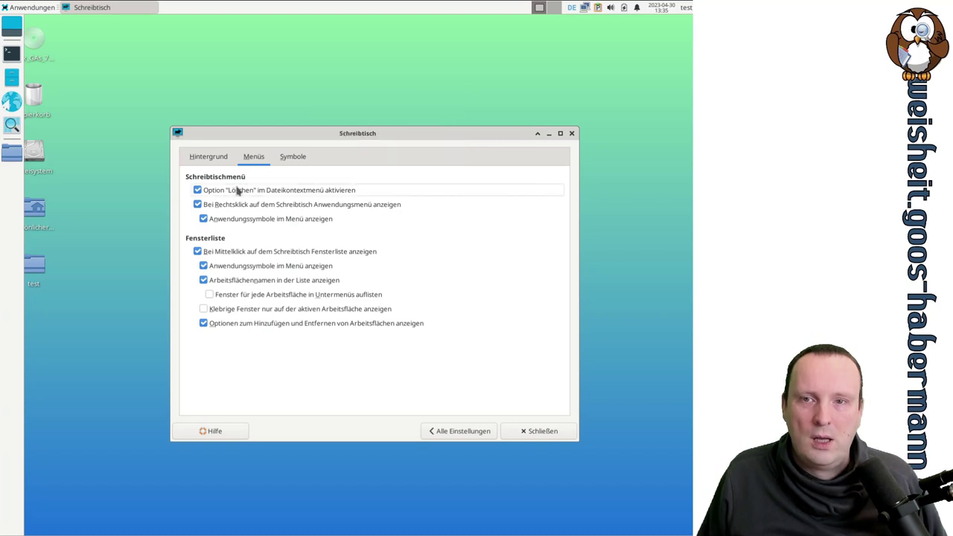
pyautogui.click(13, 155)
pyautogui.click(130, 365)
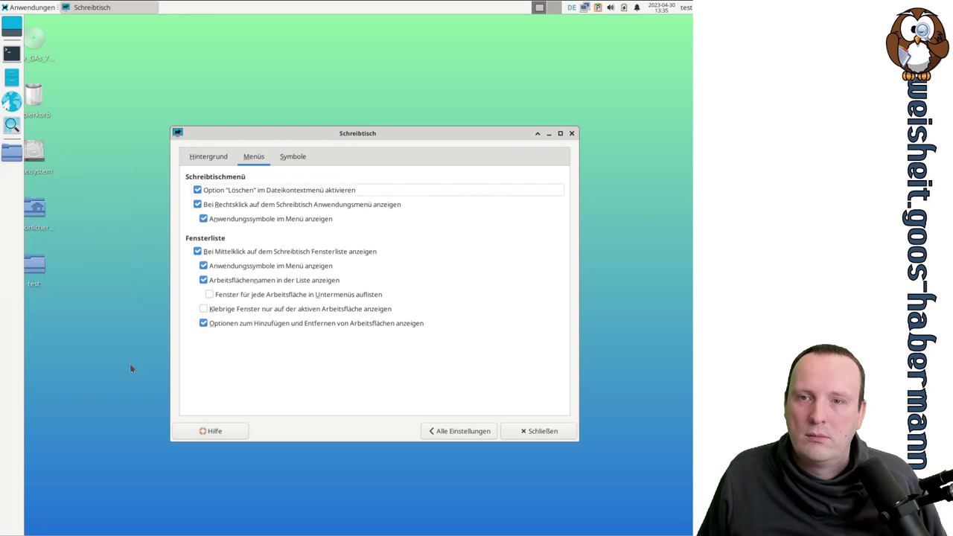
# - Open the test folder and use the desktop's window list to switch to its Thunar window and back to the Schreibtisch window
pyautogui.doubleClick(34, 265)
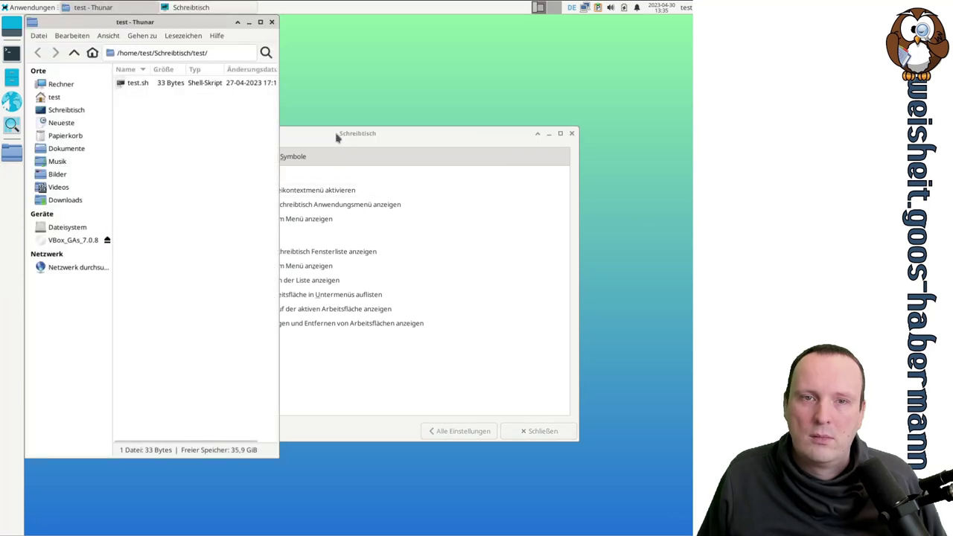
pyautogui.click(373, 133)
pyautogui.middleClick(388, 108)
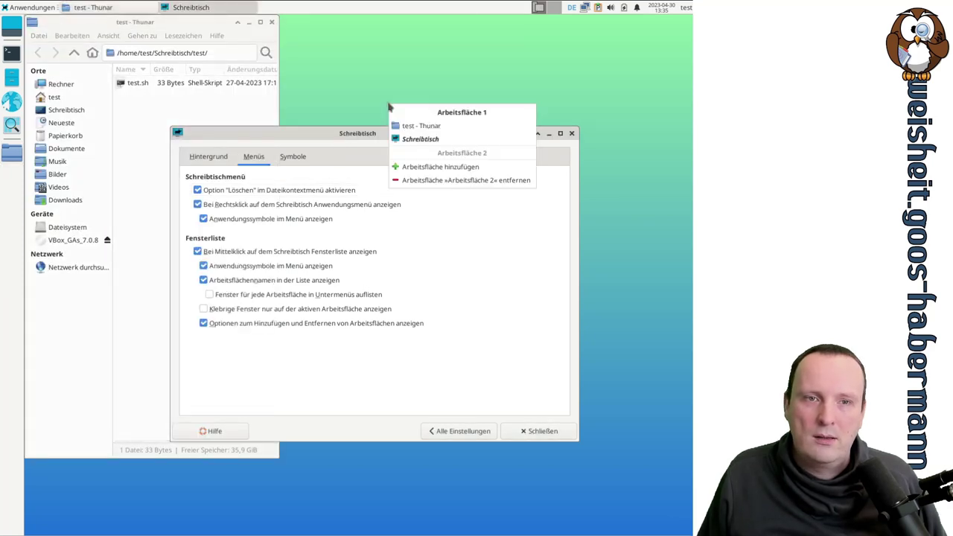
pyautogui.click(409, 126)
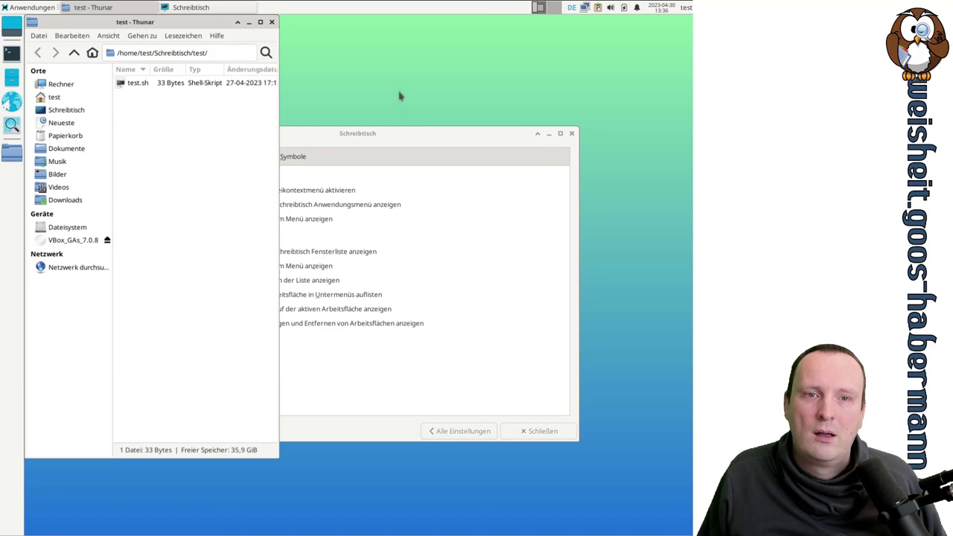
pyautogui.middleClick(399, 95)
pyautogui.click(439, 118)
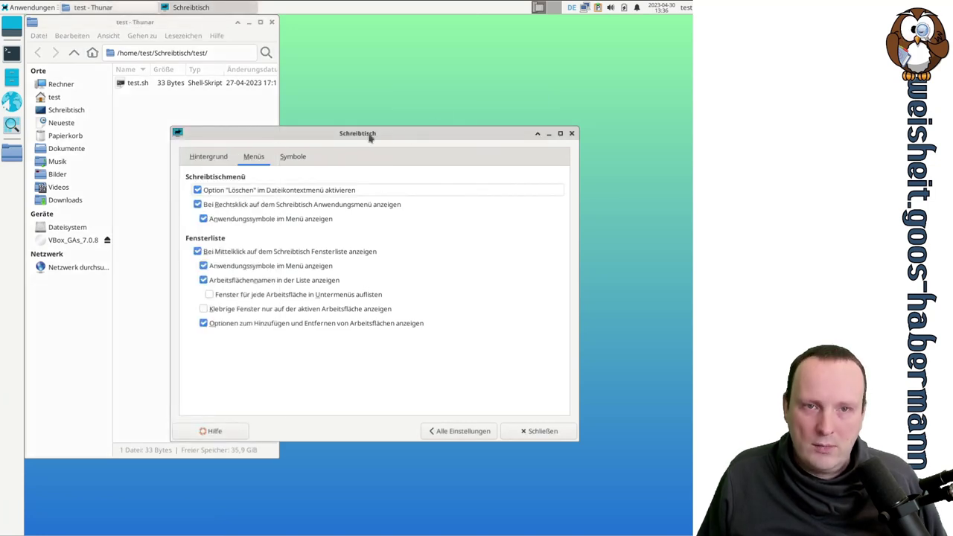
pyautogui.moveTo(370, 137); pyautogui.dragTo(423, 136)
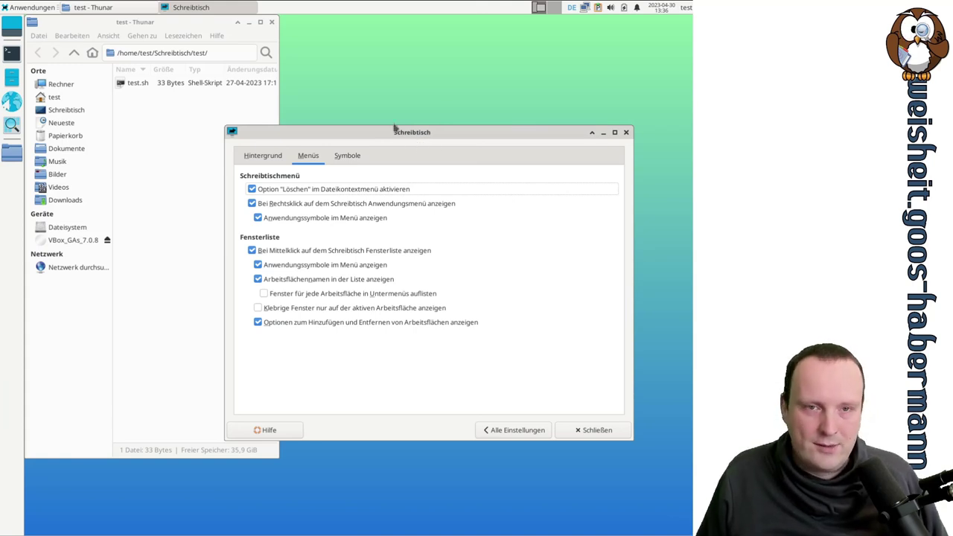
pyautogui.middleClick(360, 88)
pyautogui.click(381, 71)
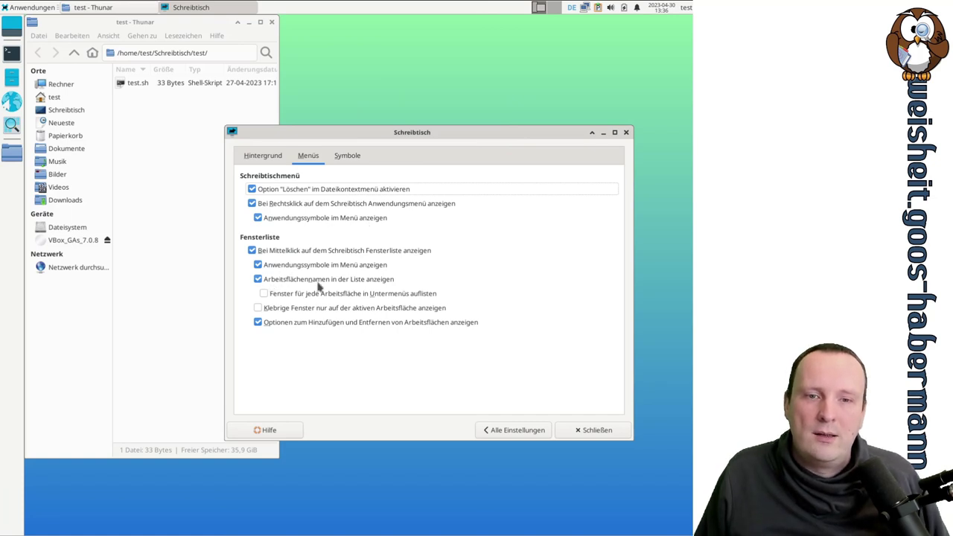
# - Try the window list option Fenster für jede Arbeitsfläche in Untermenüs auflisten, check the list on the desktop, and disable the option again
pyautogui.click(391, 297)
pyautogui.middleClick(353, 102)
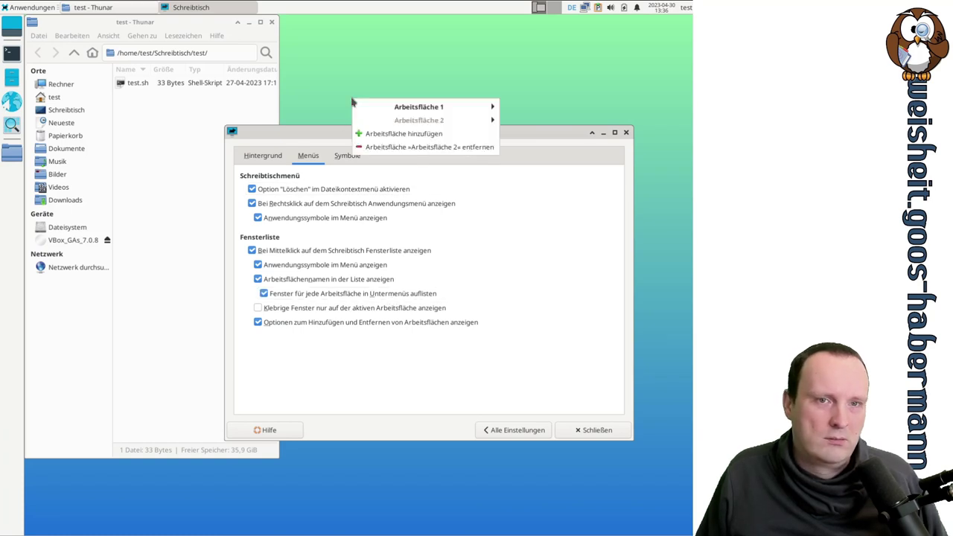
pyautogui.moveTo(434, 108)
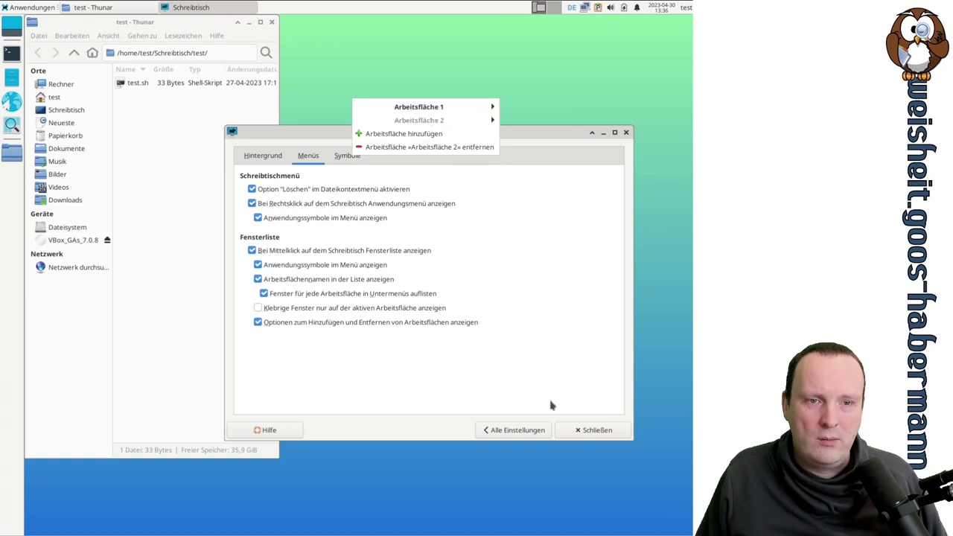
pyautogui.click(470, 405)
pyautogui.click(321, 296)
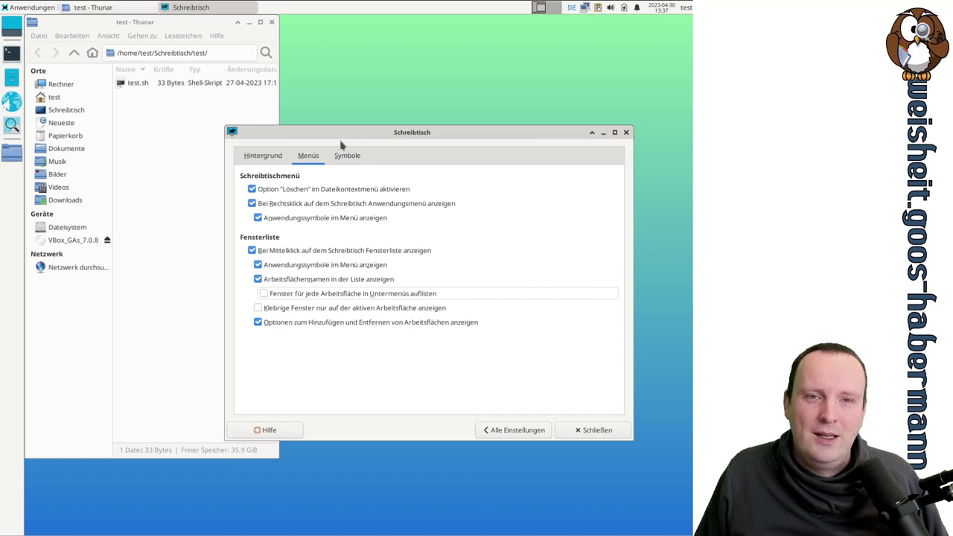
# - Move the Schreibtisch window slightly down, roll it up and unroll it again
pyautogui.moveTo(348, 134); pyautogui.dragTo(350, 171)
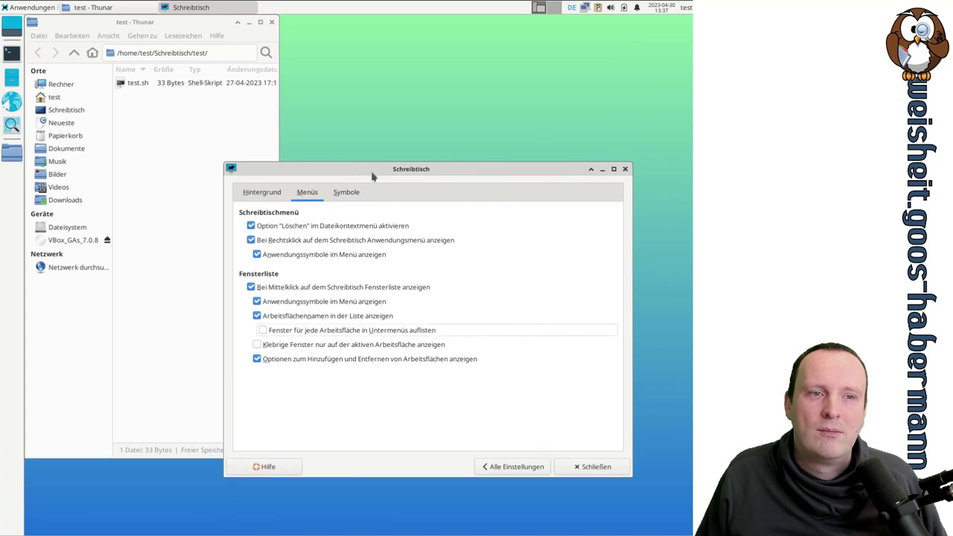
pyautogui.click(589, 170)
pyautogui.click(590, 170)
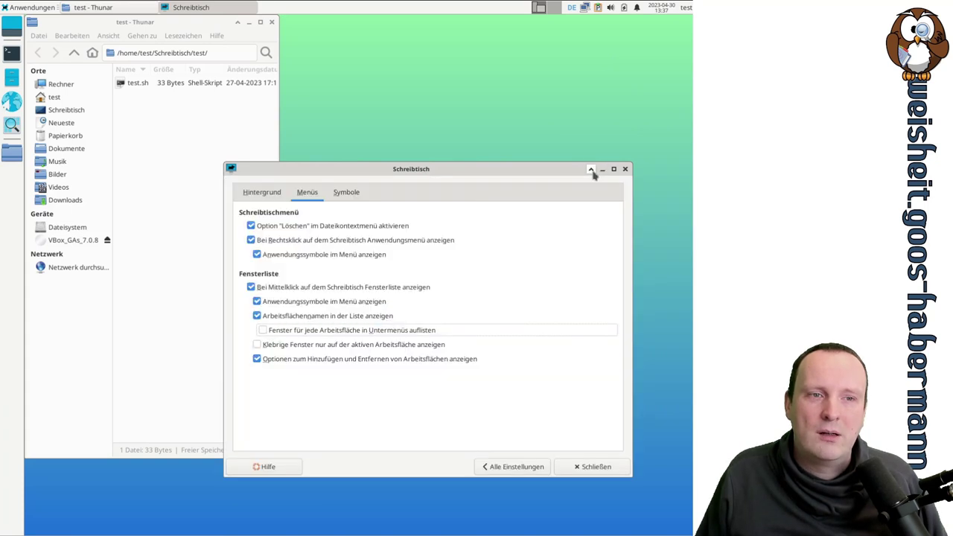
# - Try Immer oberhalb for the Schreibtisch window, check the second workspace, and restore Gleiche Ebene wie andere Fenster
pyautogui.click(231, 169)
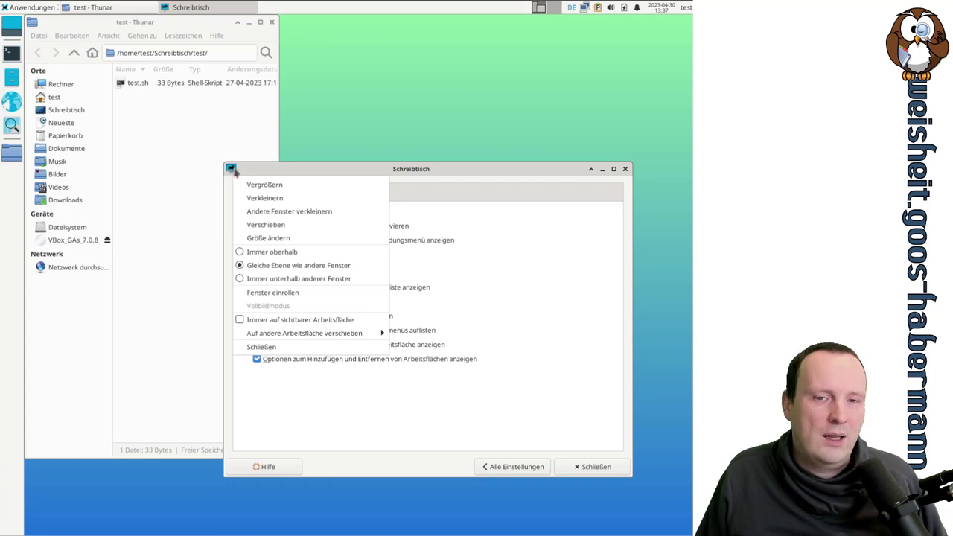
pyautogui.click(300, 252)
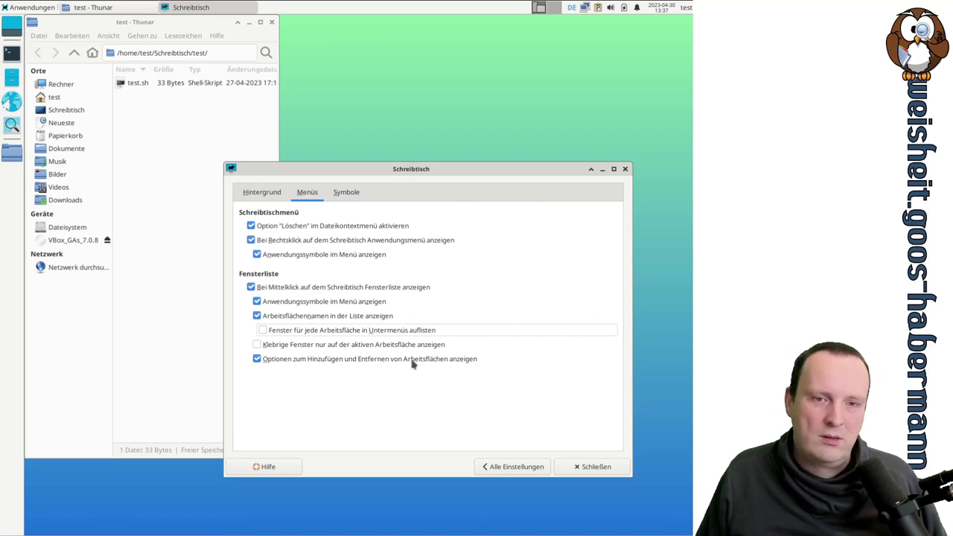
pyautogui.click(539, 8)
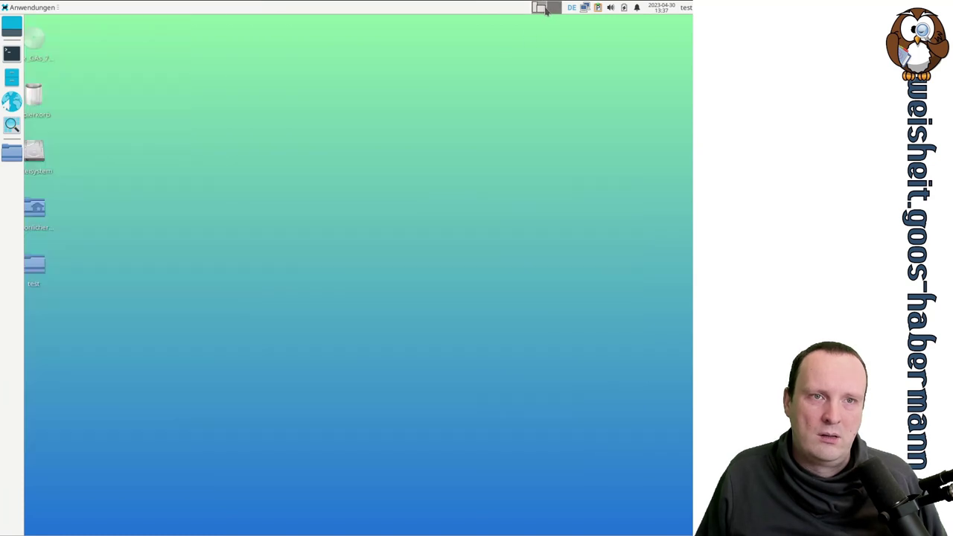
pyautogui.click(540, 8)
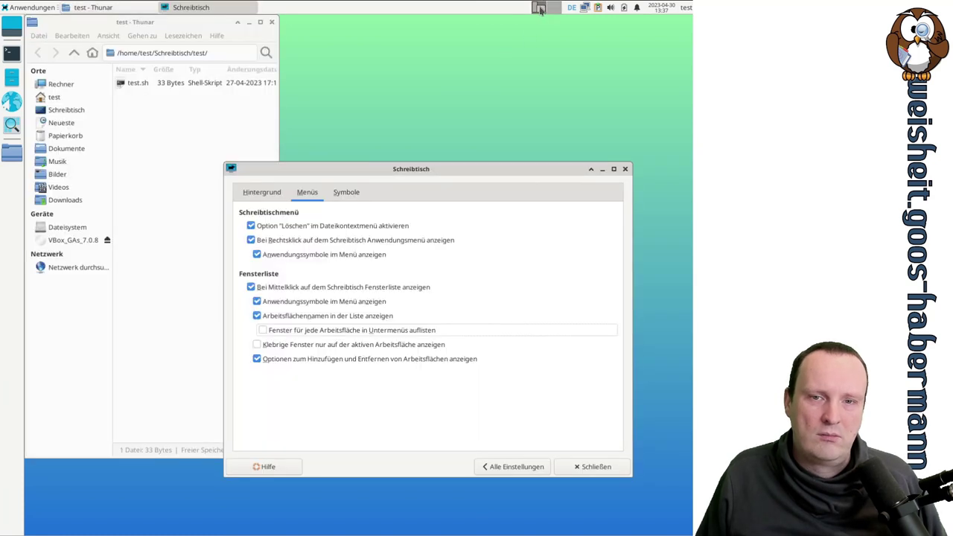
pyautogui.click(231, 170)
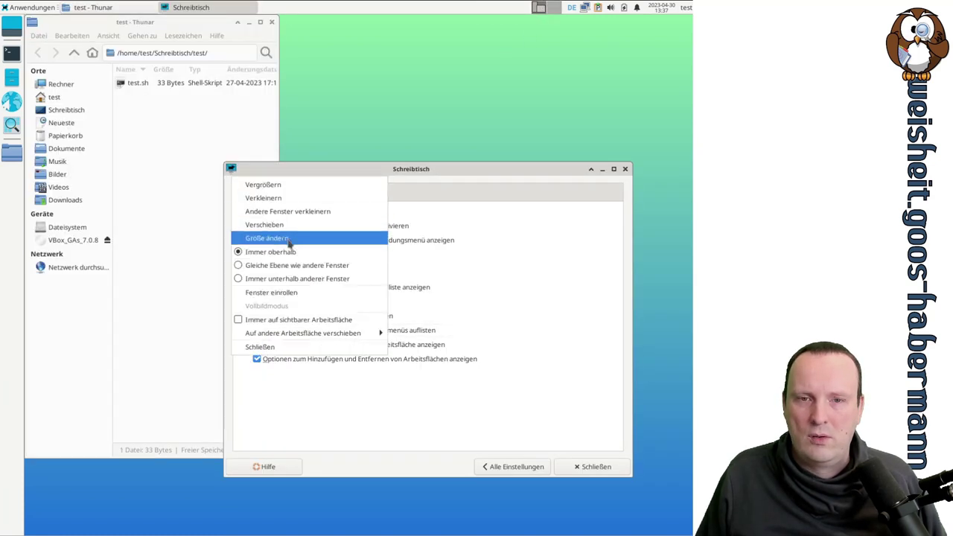
pyautogui.click(290, 271)
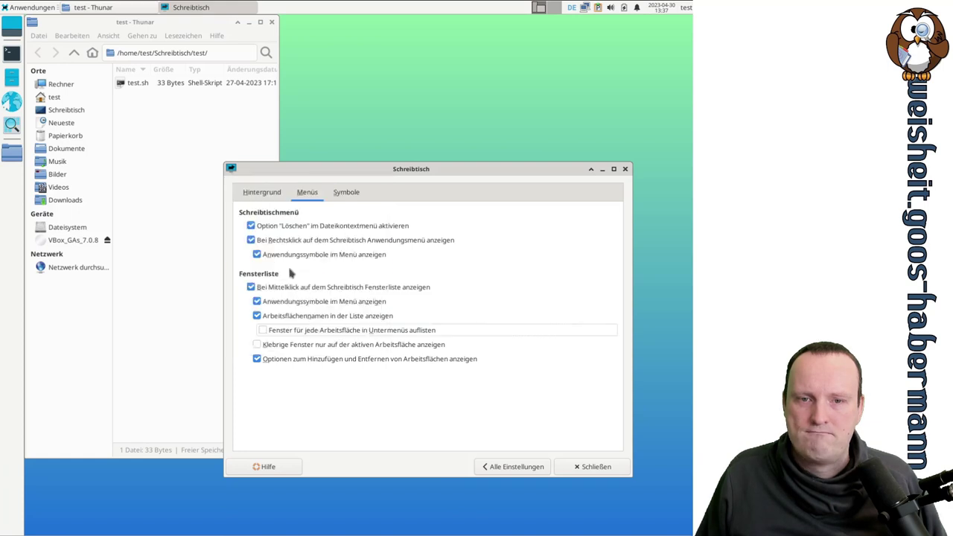
# - Review the window menu's workspace move options and the window list's entries for adding and removing workspaces
pyautogui.click(232, 171)
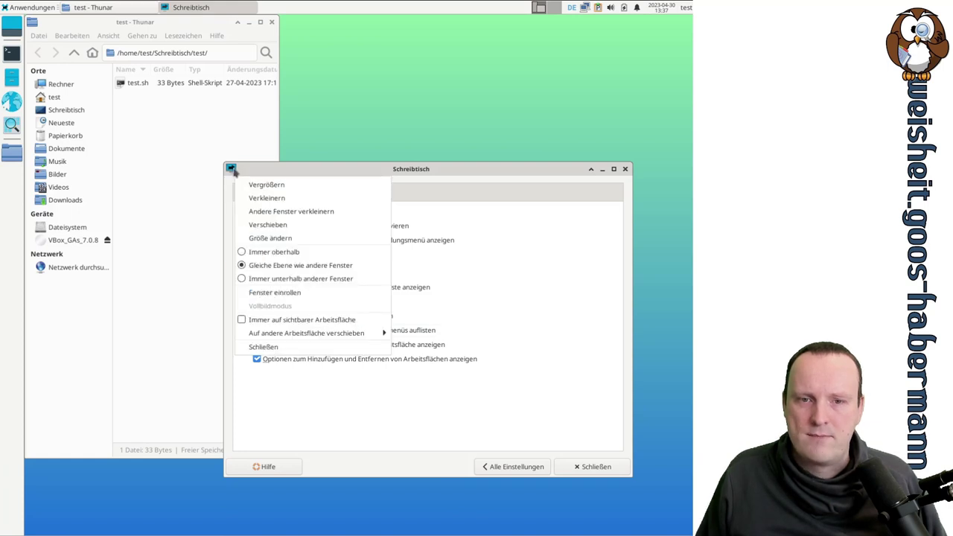
pyautogui.moveTo(323, 339)
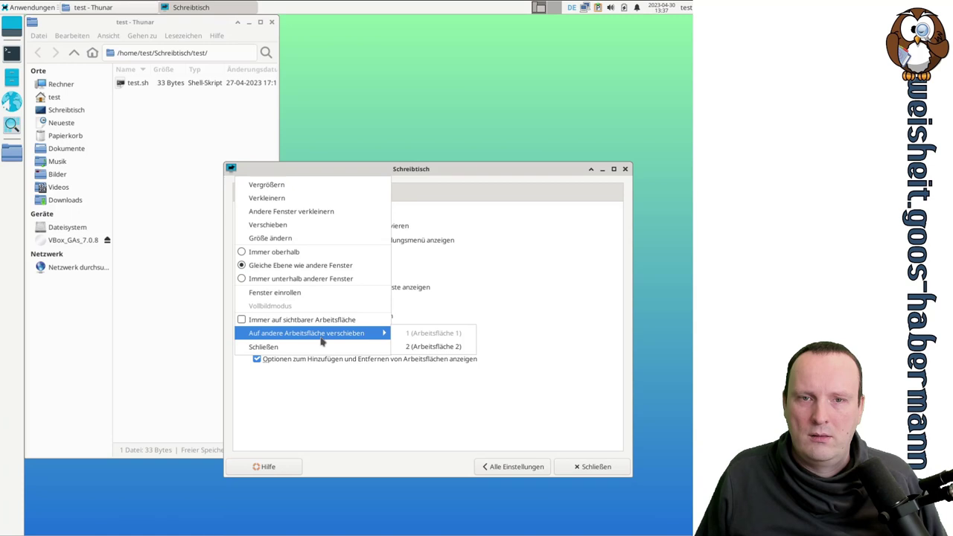
pyautogui.click(430, 172)
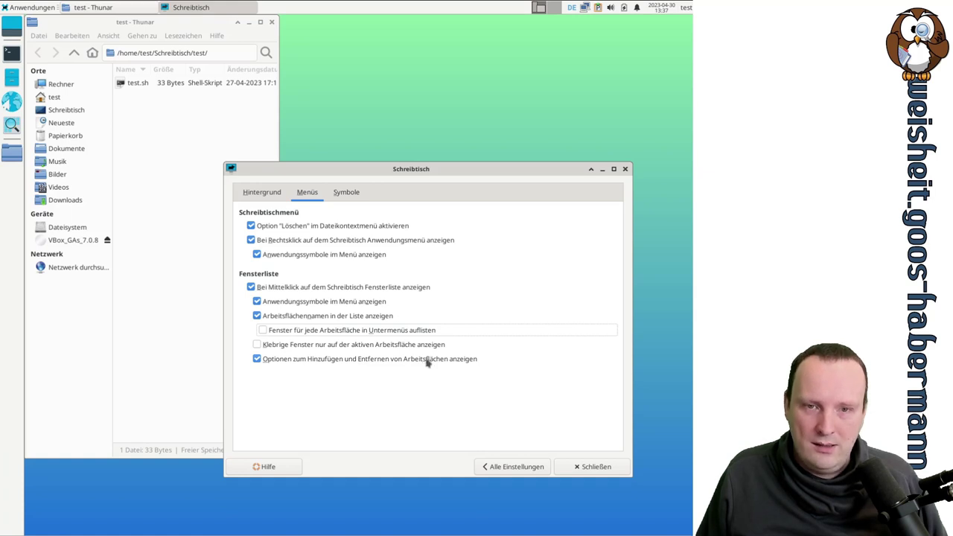
pyautogui.middleClick(344, 105)
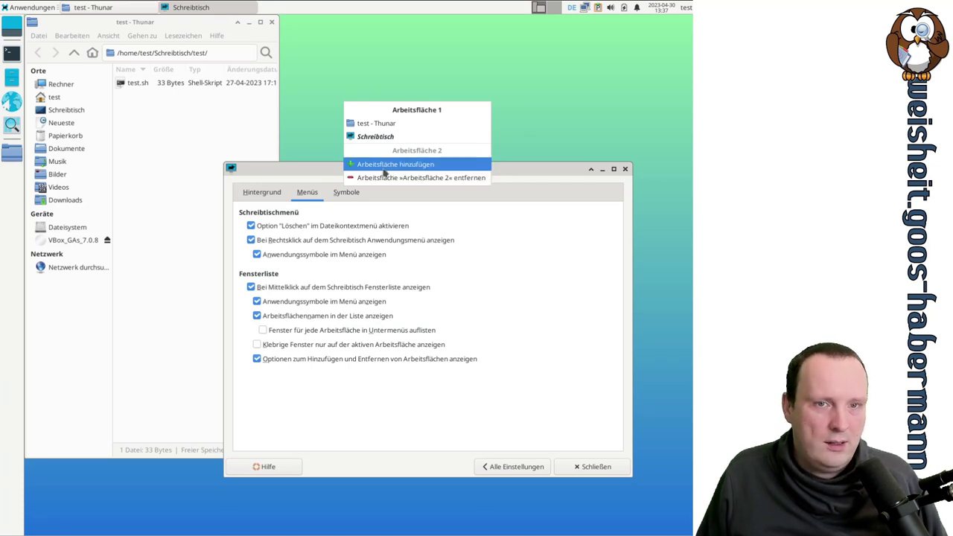
pyautogui.click(406, 430)
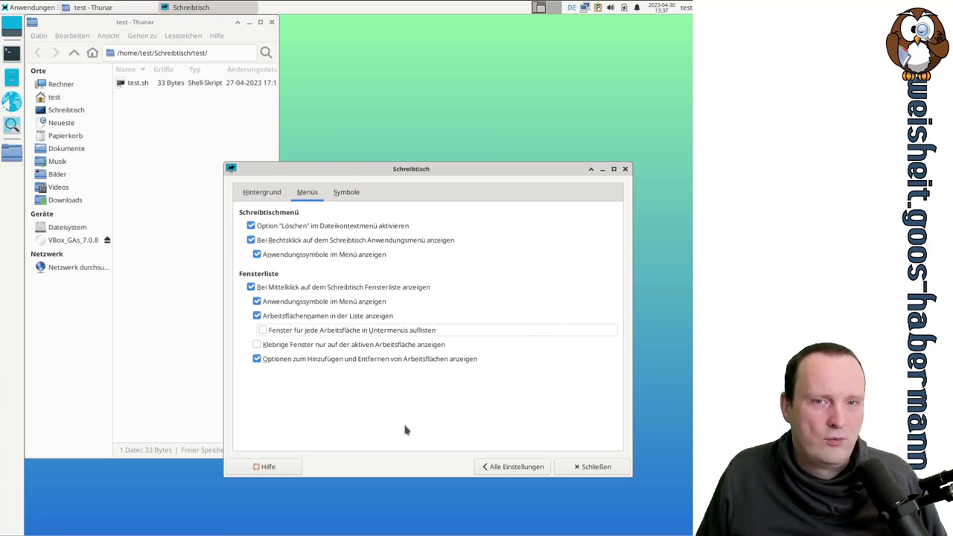
# - Show the desktop's Symbole settings and close the file manager window covering the desktop icons
pyautogui.click(355, 195)
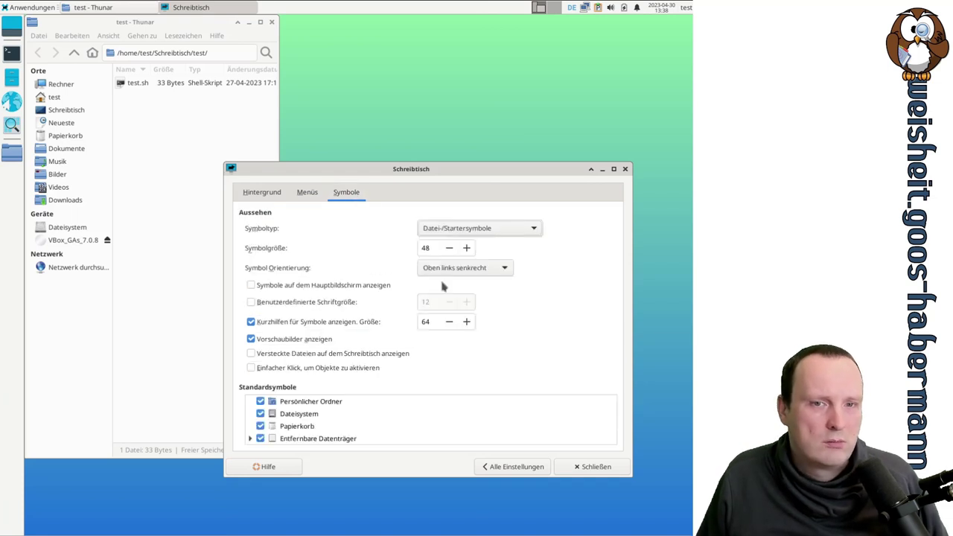
pyautogui.click(272, 22)
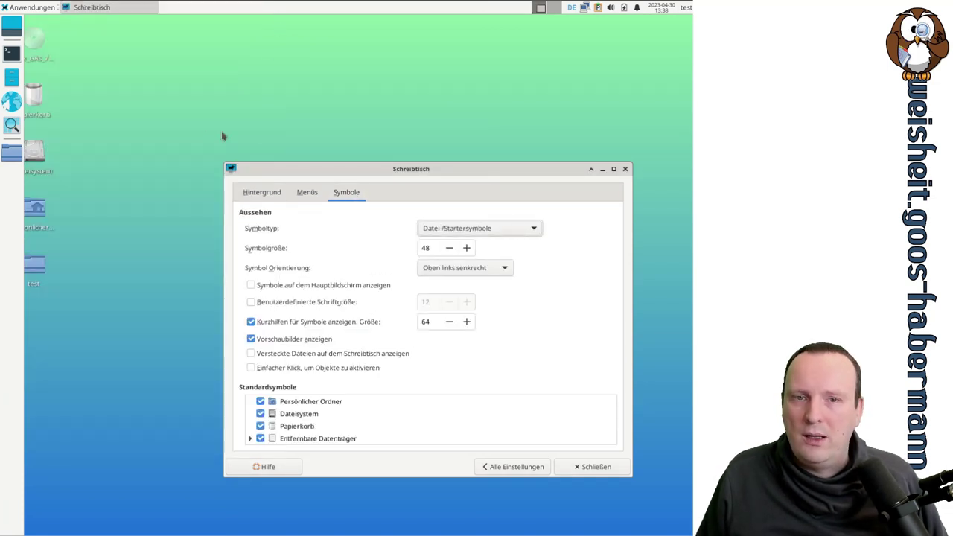
# - Try the icon type Verkleinerte Anwendungssymbole for the desktop and restore Datei-/Startersymbole
pyautogui.click(509, 230)
pyautogui.click(511, 216)
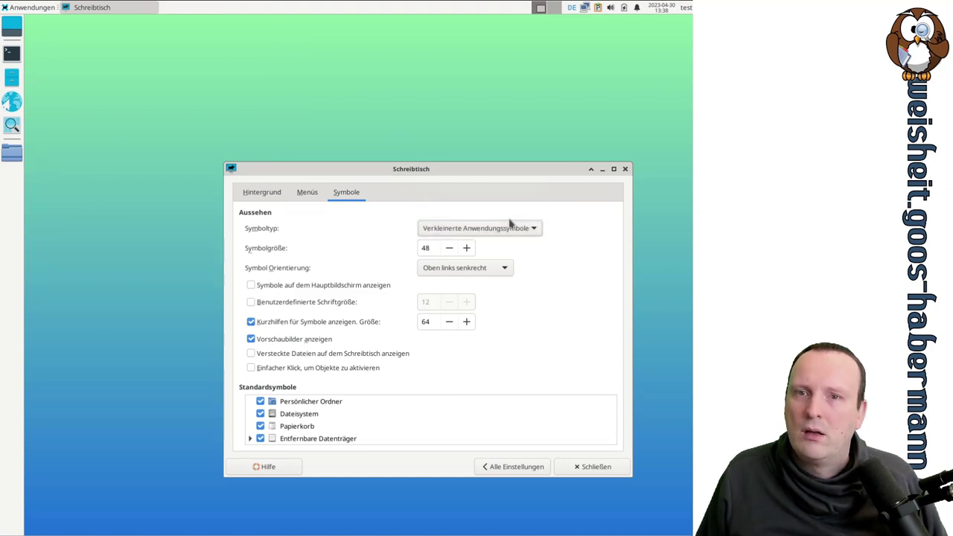
pyautogui.click(506, 229)
pyautogui.click(492, 244)
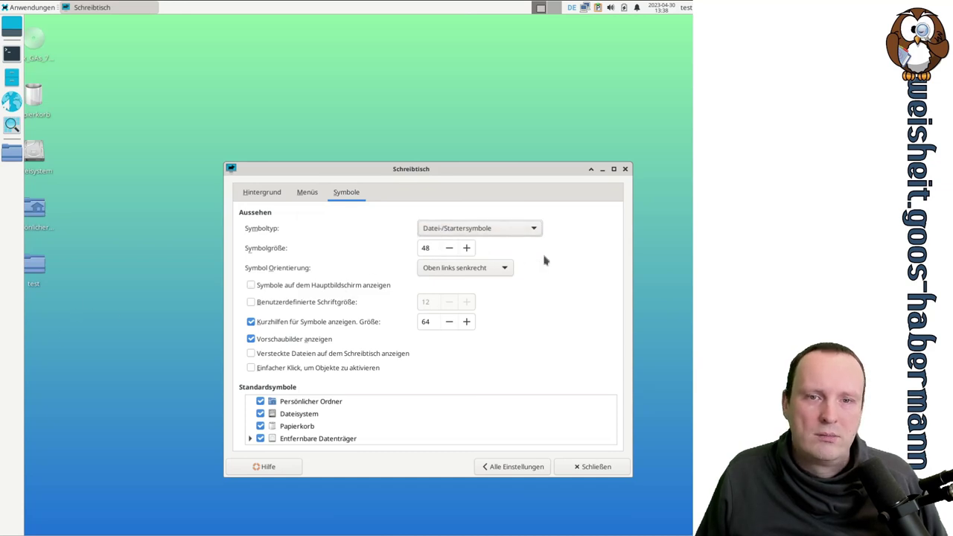
# - Try a desktop icon size of 62 and set it back to 48
pyautogui.click(467, 248)
pyautogui.click(467, 248)
pyautogui.click(467, 249)
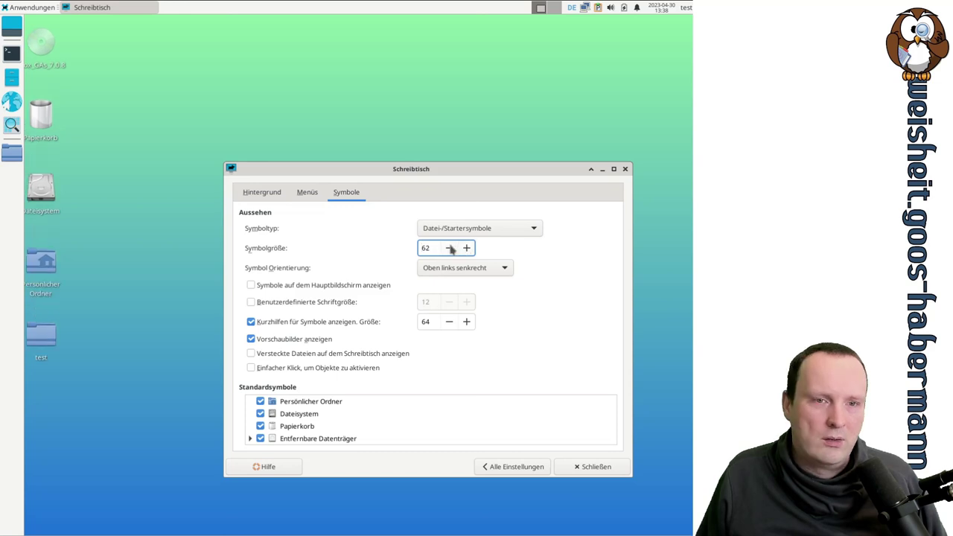
pyautogui.click(450, 248)
pyautogui.click(450, 248)
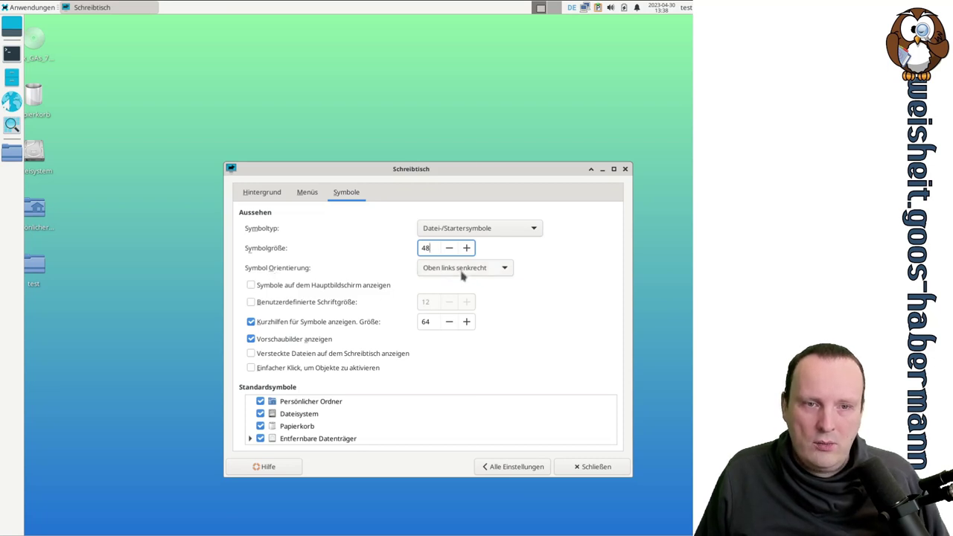
# - Set the icon orientation to Oben rechts senkrecht, rearrange the existing icons accordingly, and move the Schreibtisch window away from them
pyautogui.click(488, 271)
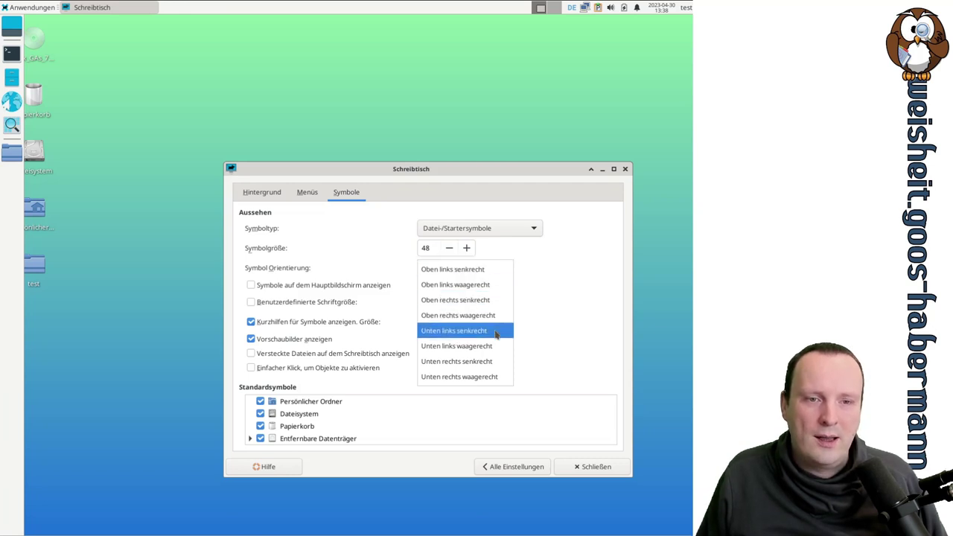
pyautogui.click(469, 300)
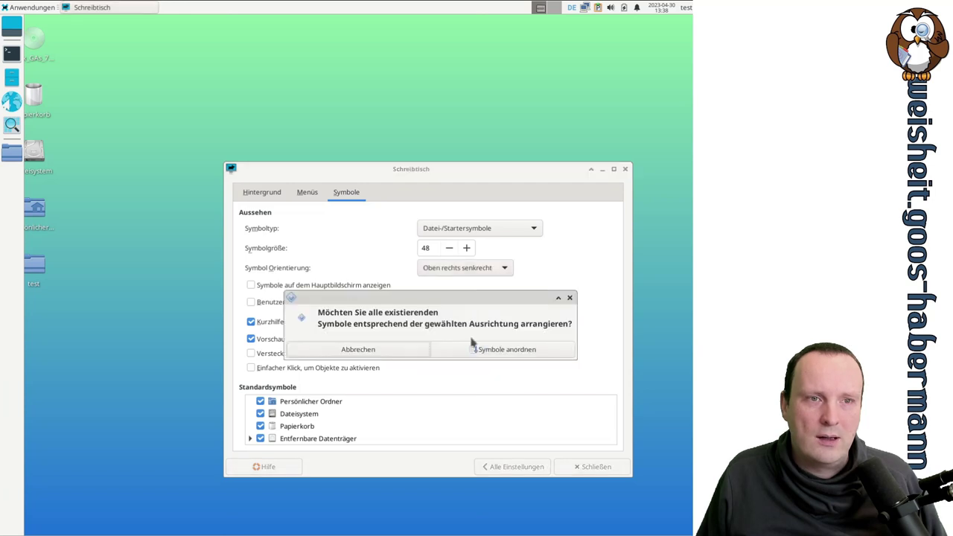
pyautogui.click(472, 350)
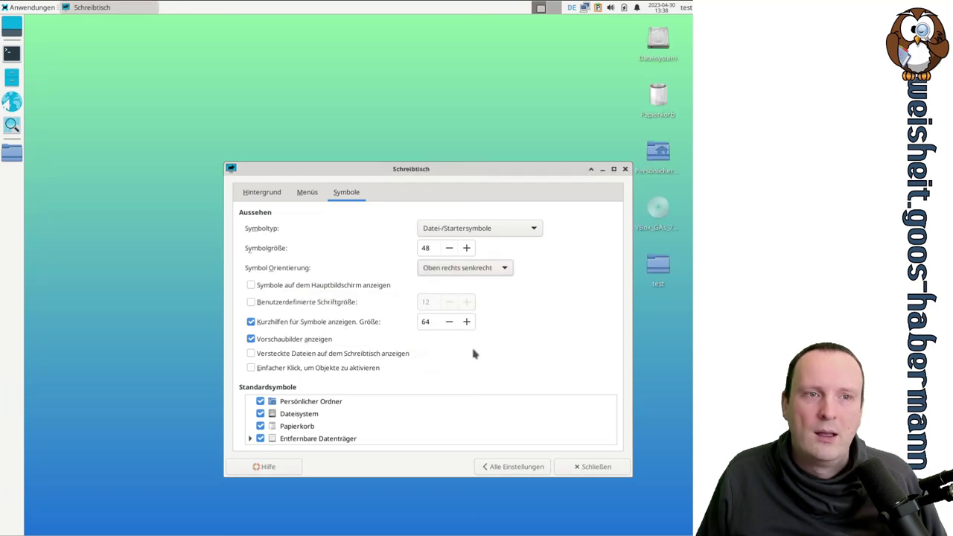
pyautogui.moveTo(501, 169); pyautogui.dragTo(381, 167)
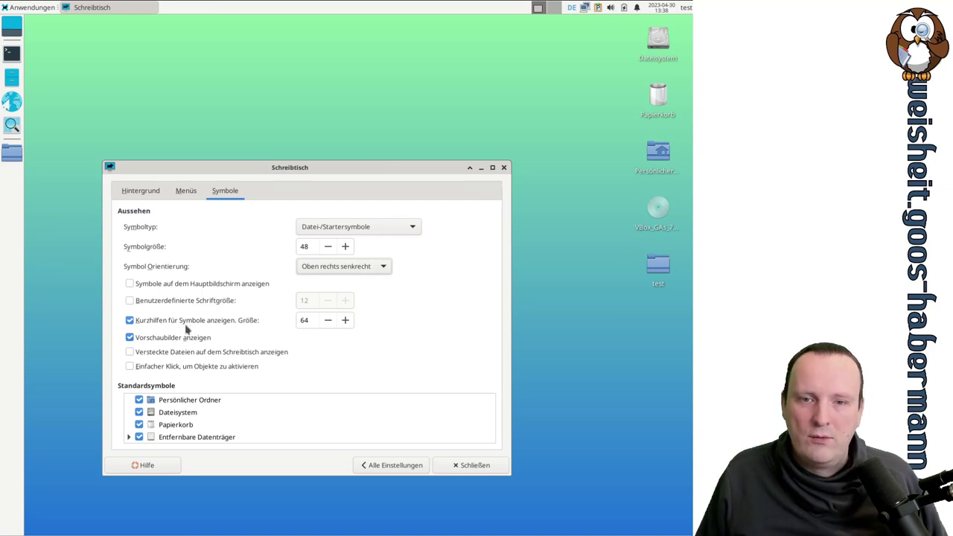
# - Check the VBox_GAs desktop icon for a tooltip, then open the Persönlicher Ordner icon and close its window again
pyautogui.moveTo(651, 217)
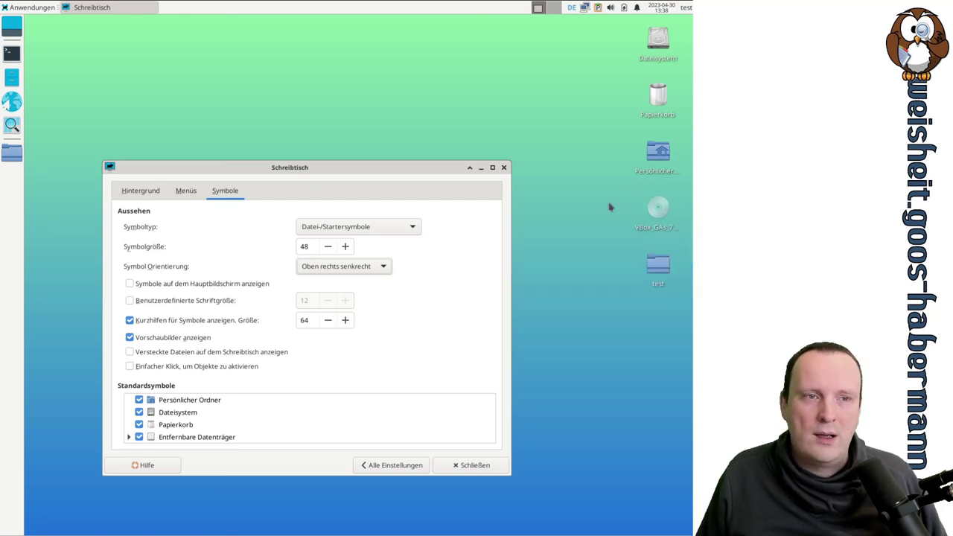
pyautogui.doubleClick(650, 153)
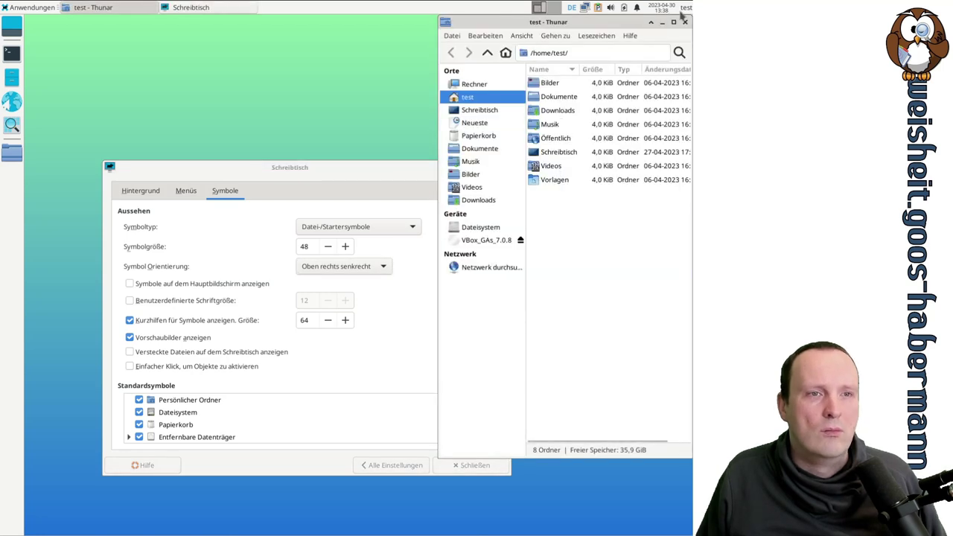
pyautogui.click(685, 22)
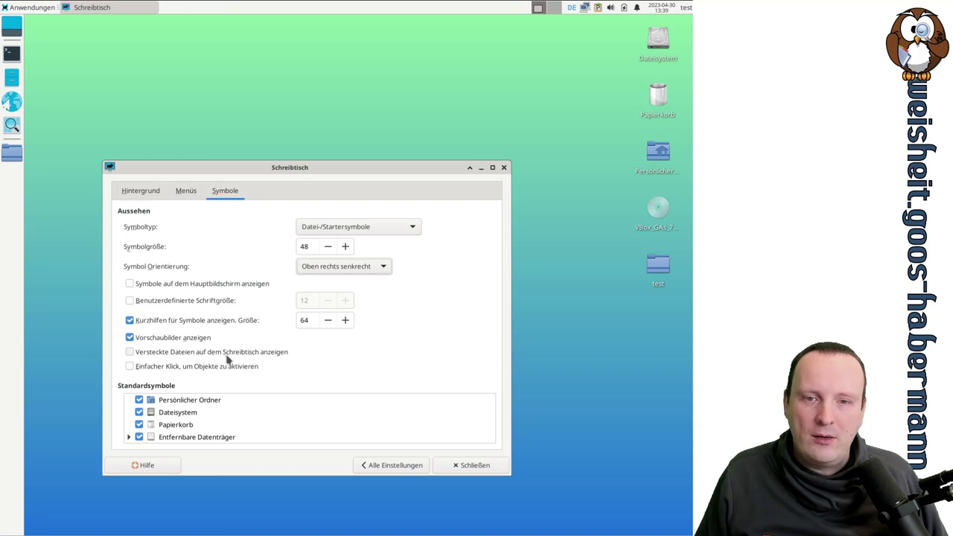
# - Try showing hidden files on the desktop, inspect the tooltip of the .directory file, and disable the option again
pyautogui.click(250, 355)
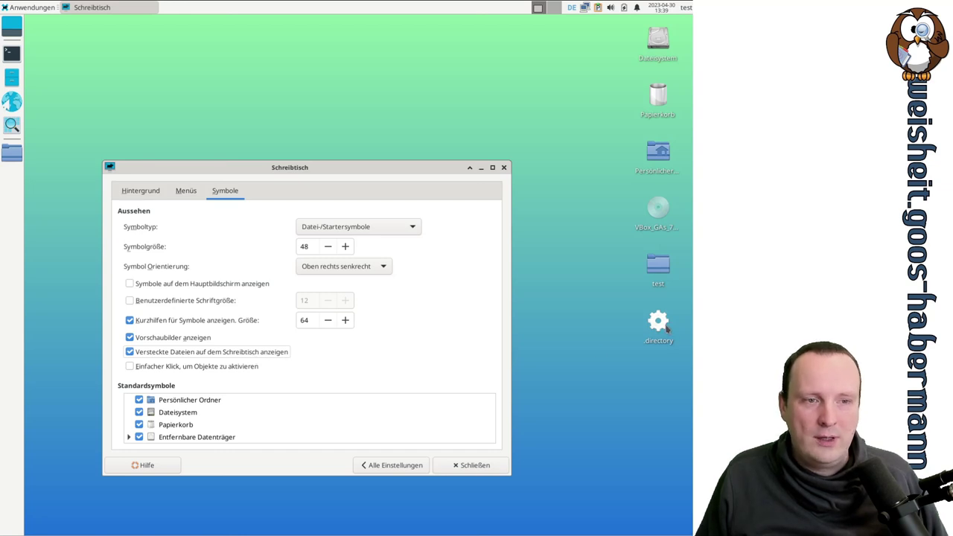
pyautogui.moveTo(667, 328)
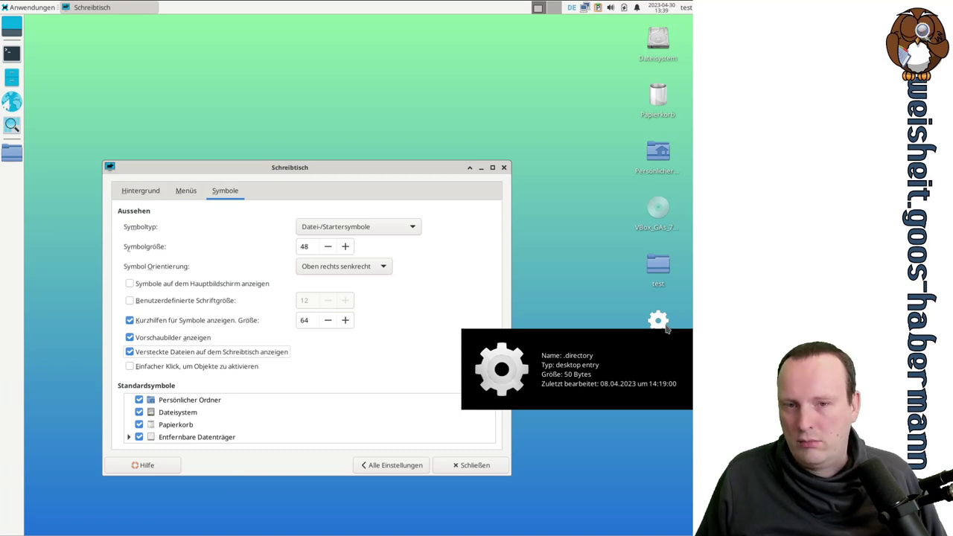
pyautogui.click(187, 352)
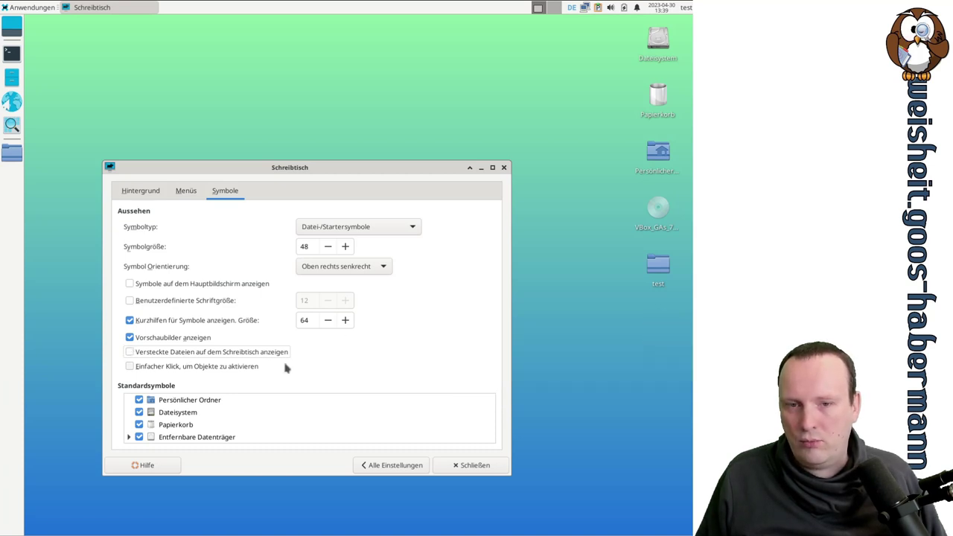
# - Try hiding the default desktop icons Persönlicher Ordner and Dateisystem one after the other, re-enabling each
pyautogui.moveTo(160, 342)
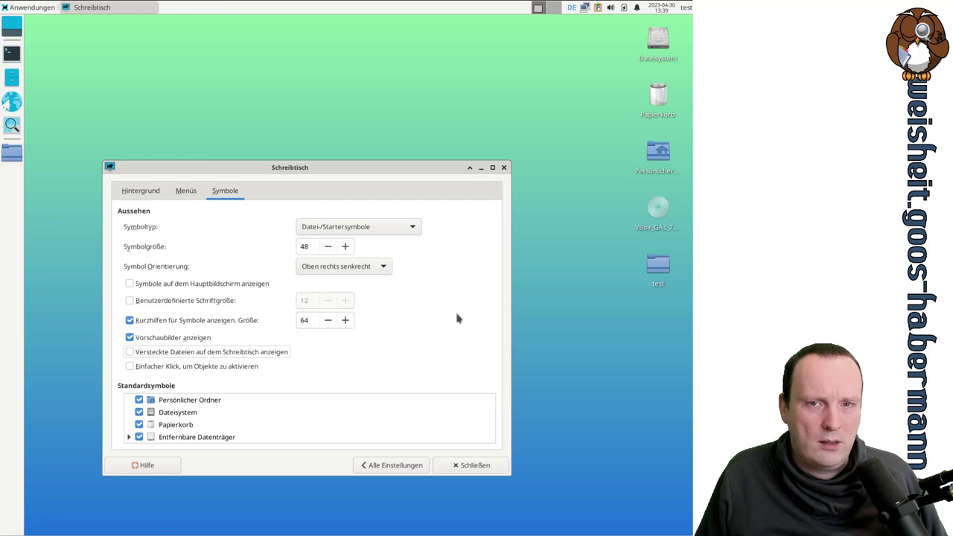
pyautogui.click(139, 400)
pyautogui.click(139, 400)
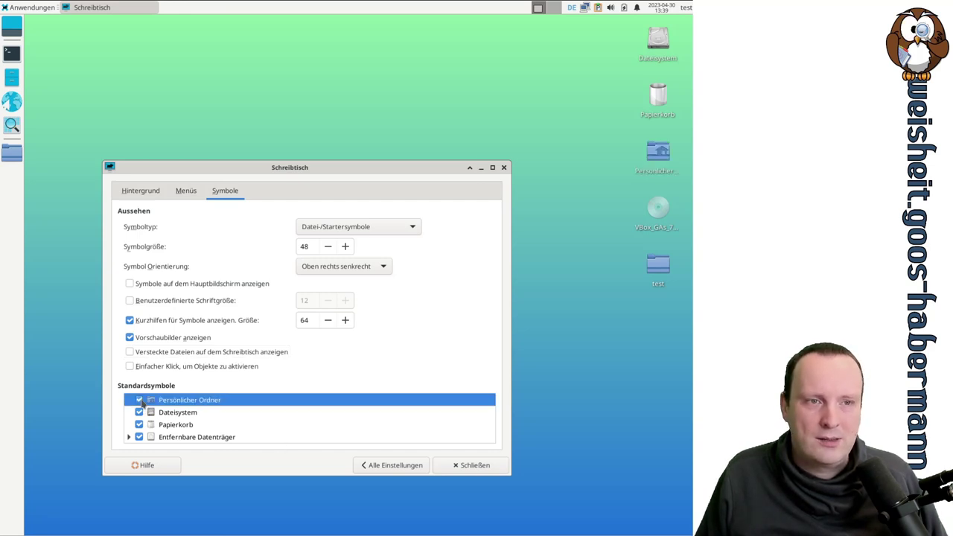
pyautogui.click(140, 412)
pyautogui.click(140, 412)
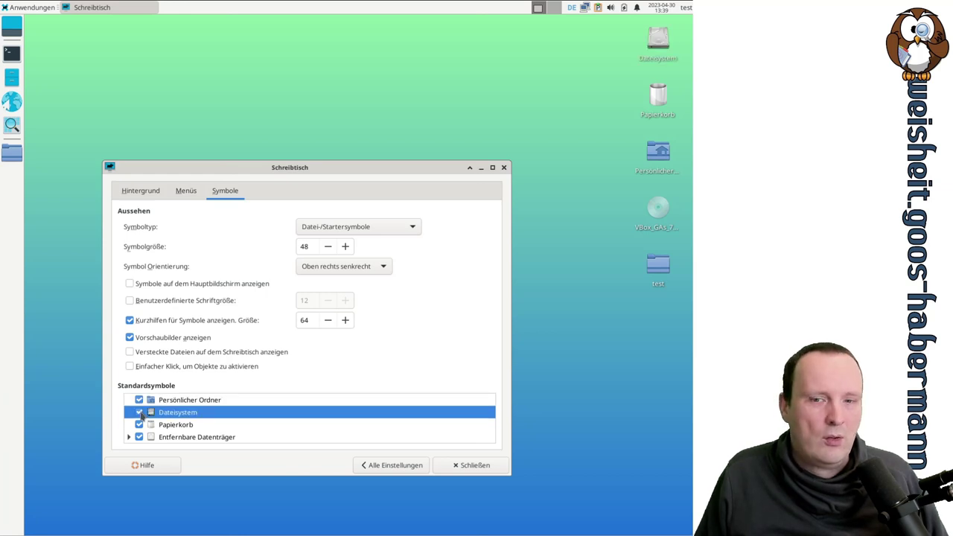
# - Expand Entfernbare Datenträger among the default desktop icons and review its sub-entries
pyautogui.click(129, 437)
pyautogui.scroll(-2, 447, 440)
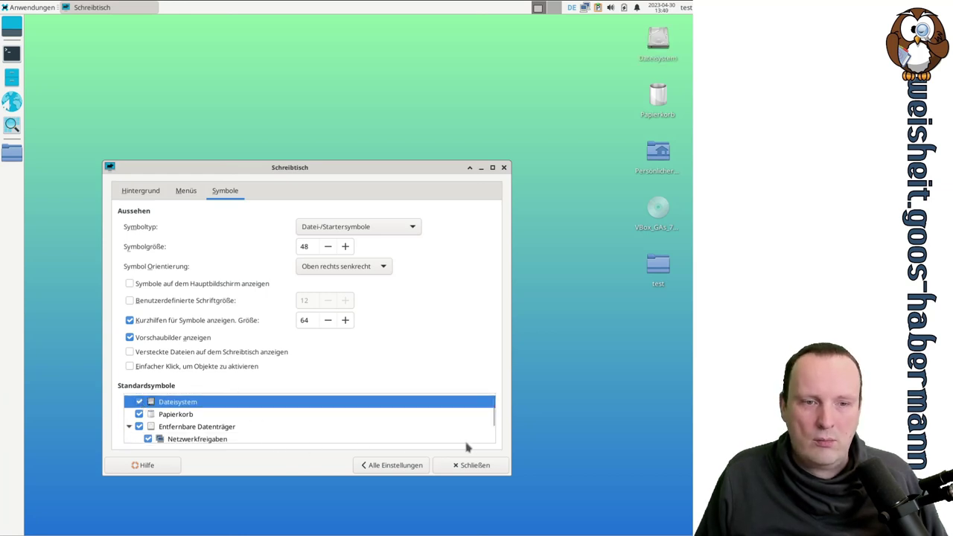
pyautogui.scroll(-1, 463, 441)
pyautogui.click(150, 414)
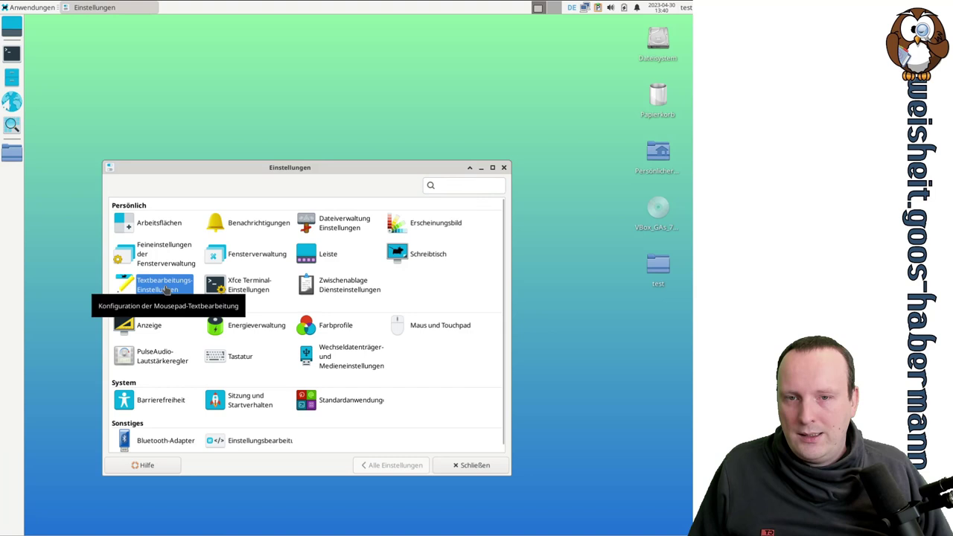
# - Open the Textbearbeitungs-Einstellungen from the settings overview and move the Mousepad-Einstellungen window slightly down over the overview
pyautogui.click(162, 285)
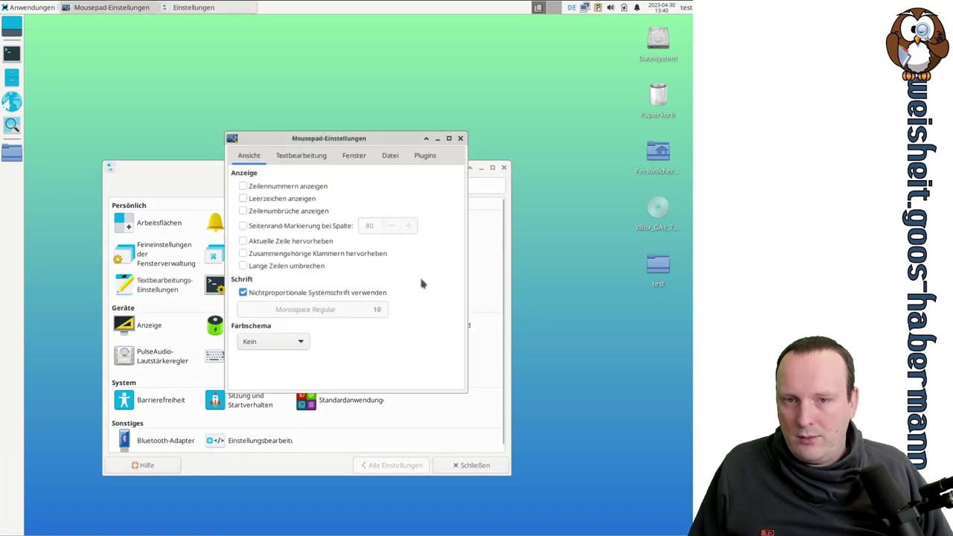
pyautogui.moveTo(296, 137); pyautogui.dragTo(344, 190)
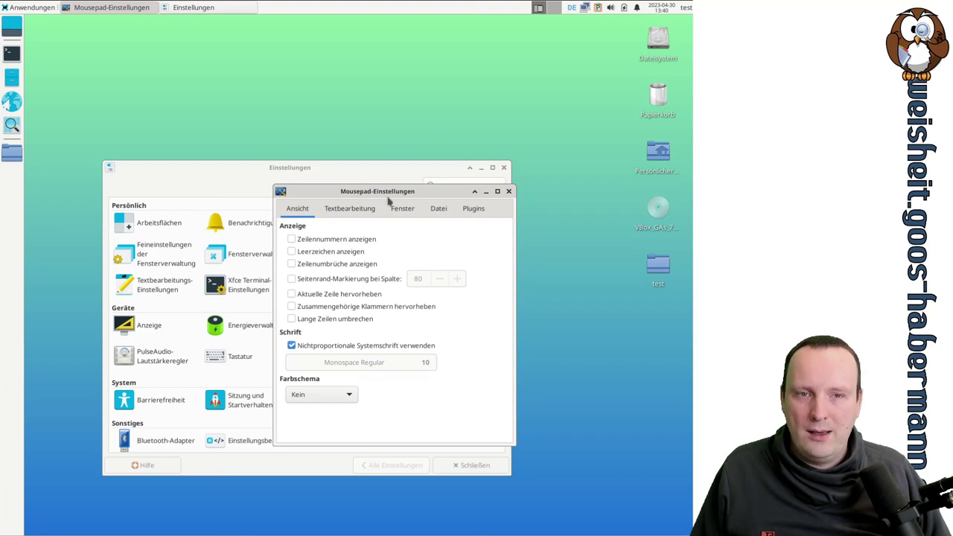
# - Launch the Mousepad text editor from Zubehör, move its window to the desktop's upper left corner, and minimize it
pyautogui.click(31, 8)
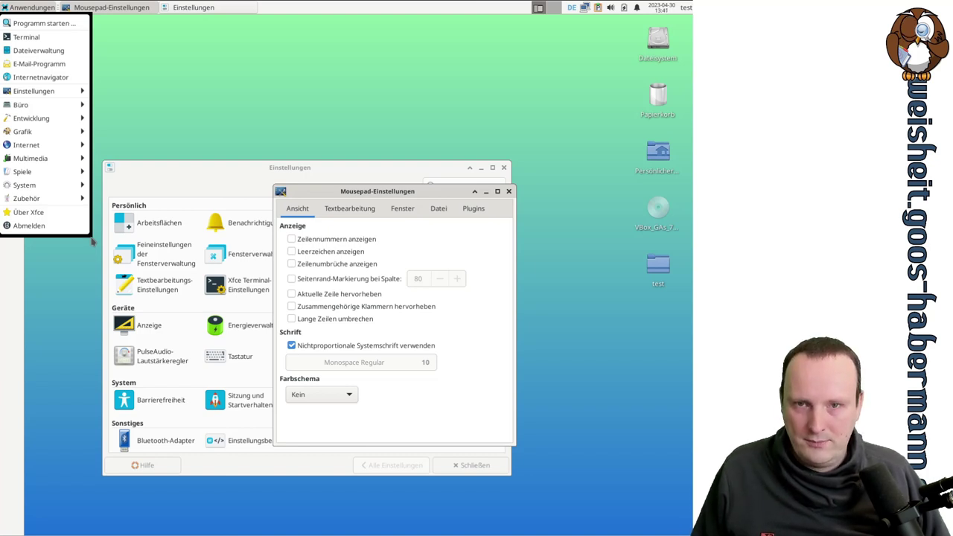
pyautogui.moveTo(49, 186)
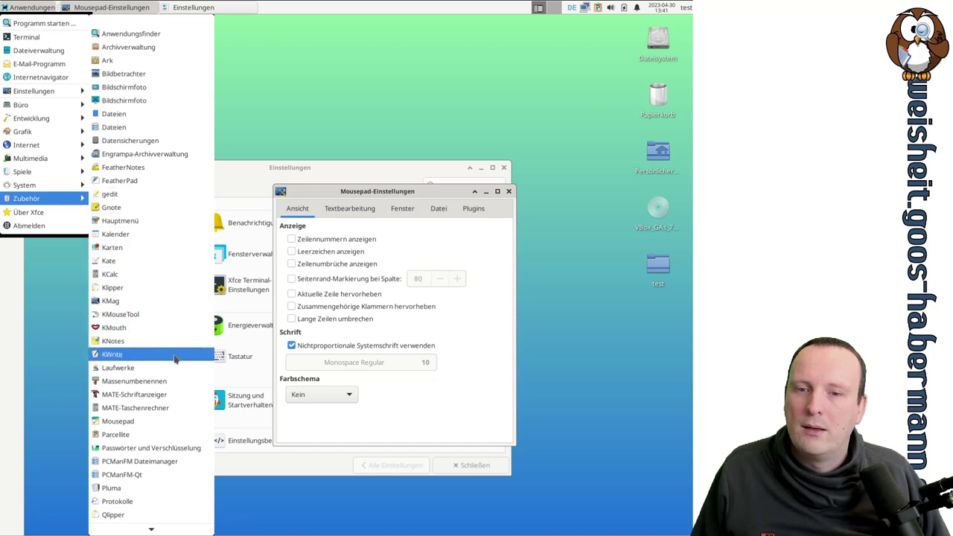
pyautogui.click(143, 421)
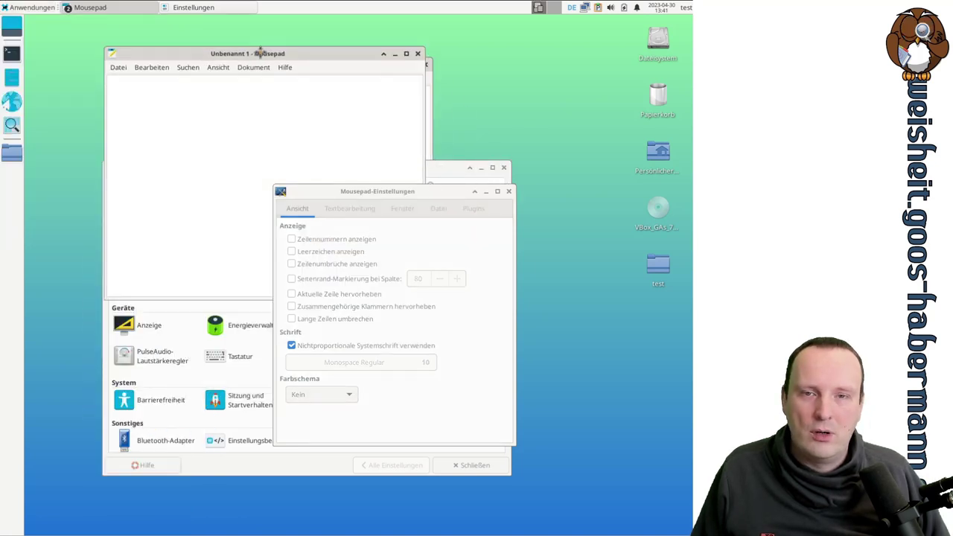
pyautogui.moveTo(261, 54); pyautogui.dragTo(181, 27)
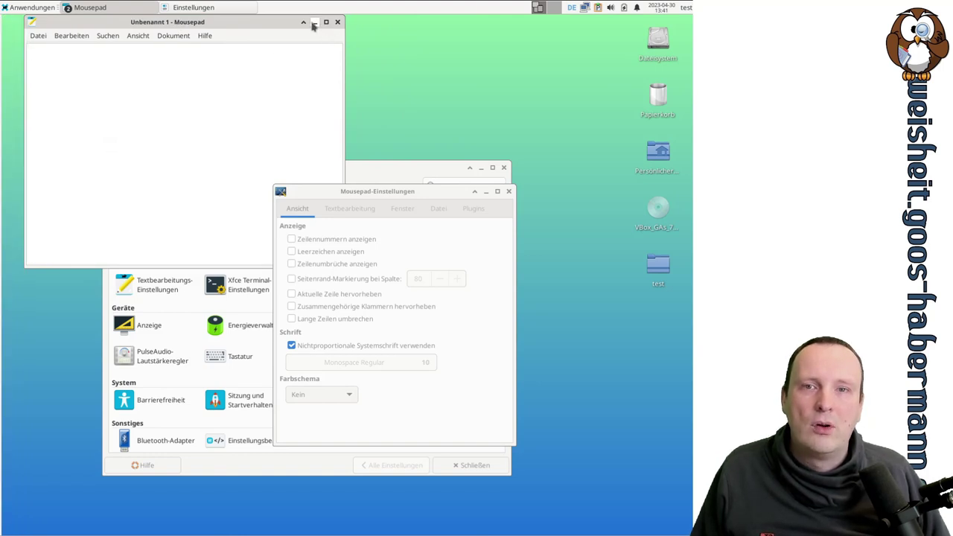
pyautogui.click(314, 26)
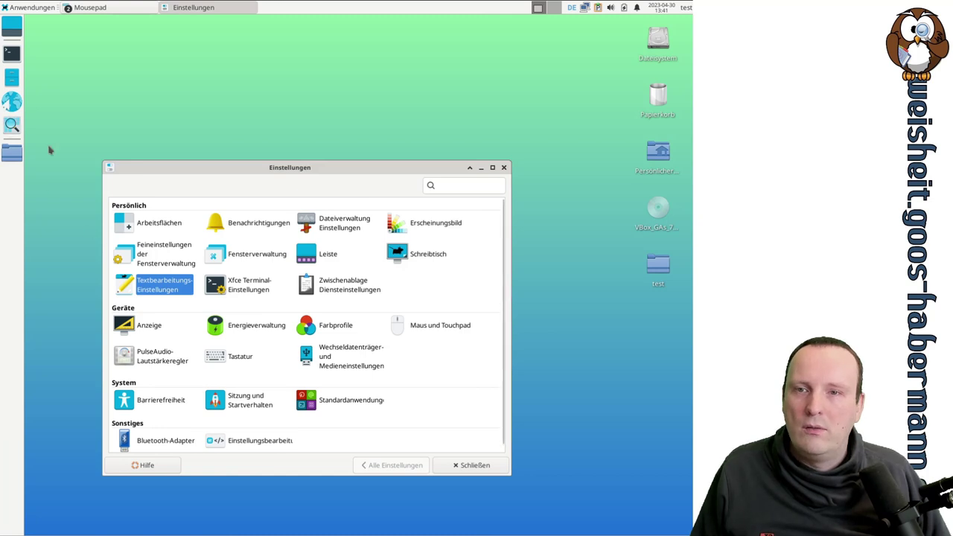
# - Bring the Mousepad-Einstellungen window back, move it slightly up, and enable Zeilennummern anzeigen
pyautogui.hotkey('alt', 'Tab')
pyautogui.hotkey('alt', 'Tab')
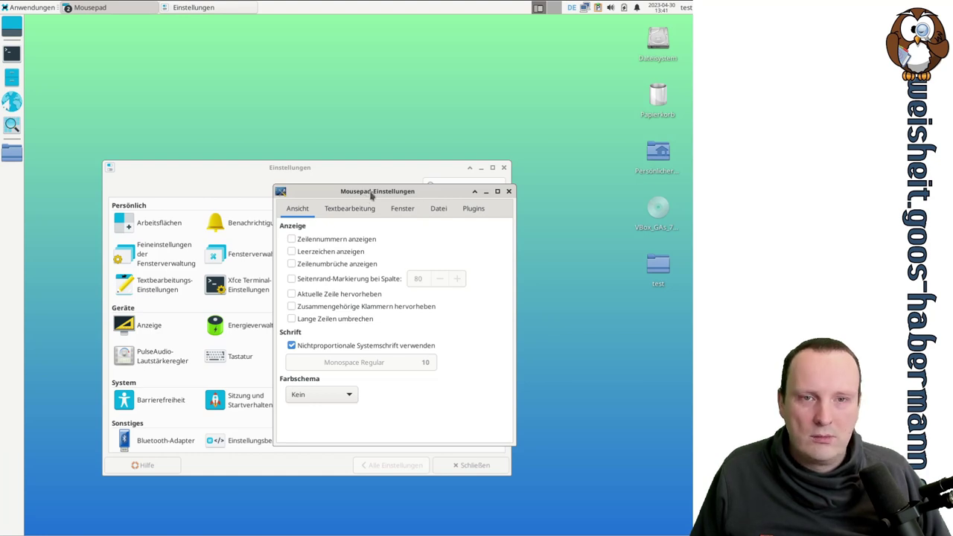
pyautogui.moveTo(370, 197); pyautogui.dragTo(373, 157)
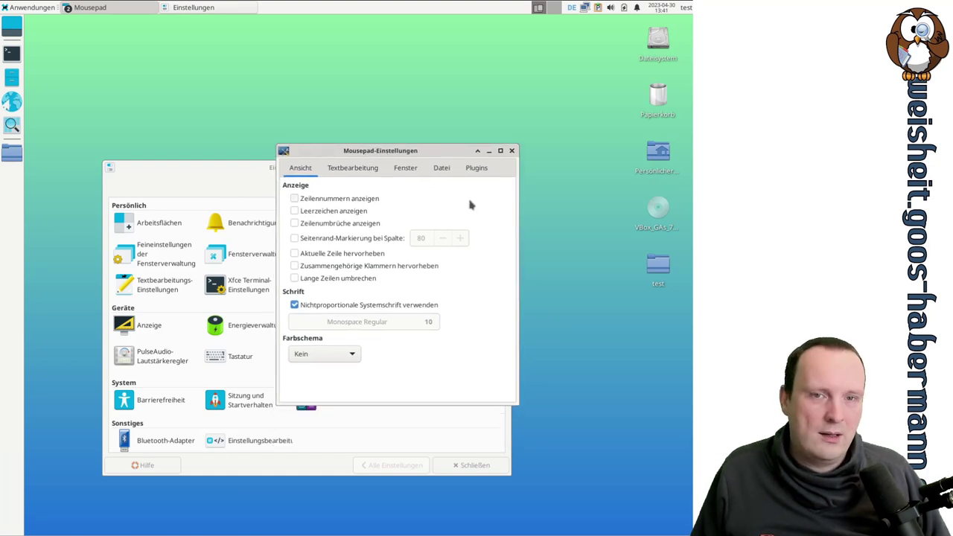
pyautogui.click(347, 199)
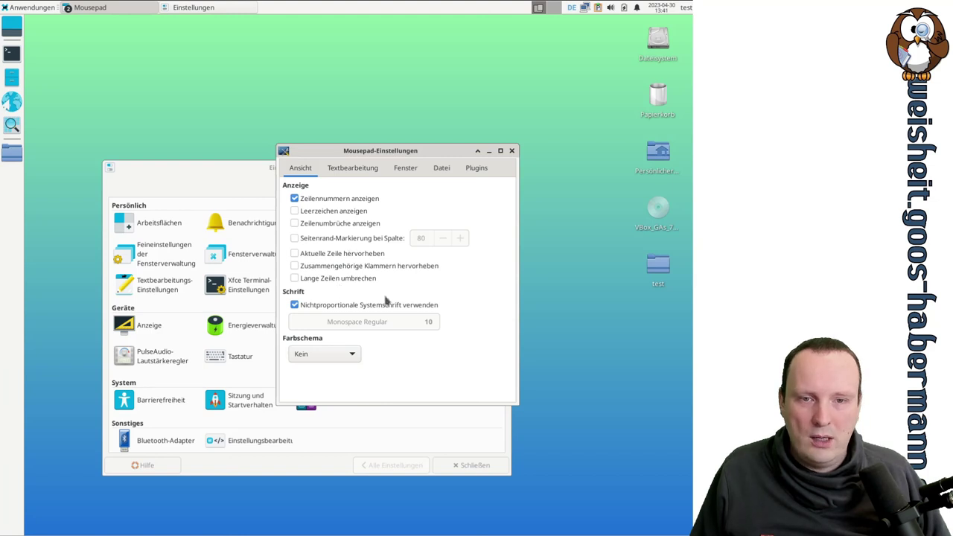
# - Review Mousepad's Textbearbeitung settings for indentation and its Fenster settings for title bar, toolbar and tabs
pyautogui.click(352, 168)
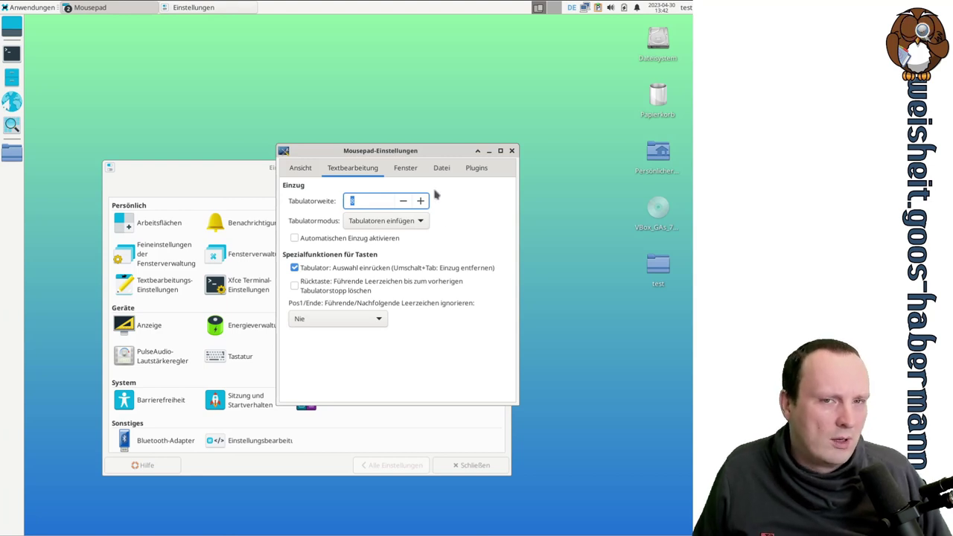
pyautogui.click(408, 169)
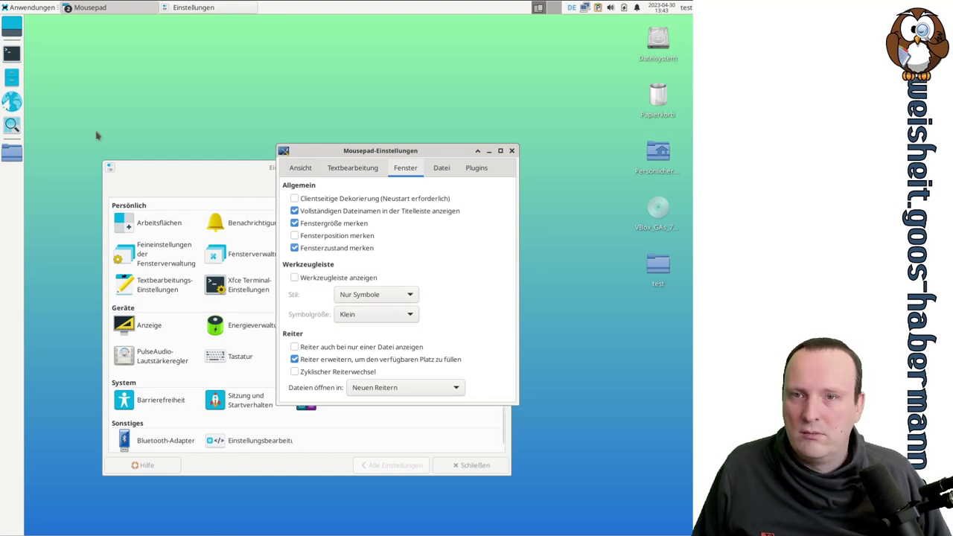
# - Launch Mousepad from Zubehör and move the Mousepad-Einstellungen window to the right, clear of the editor
pyautogui.click(30, 8)
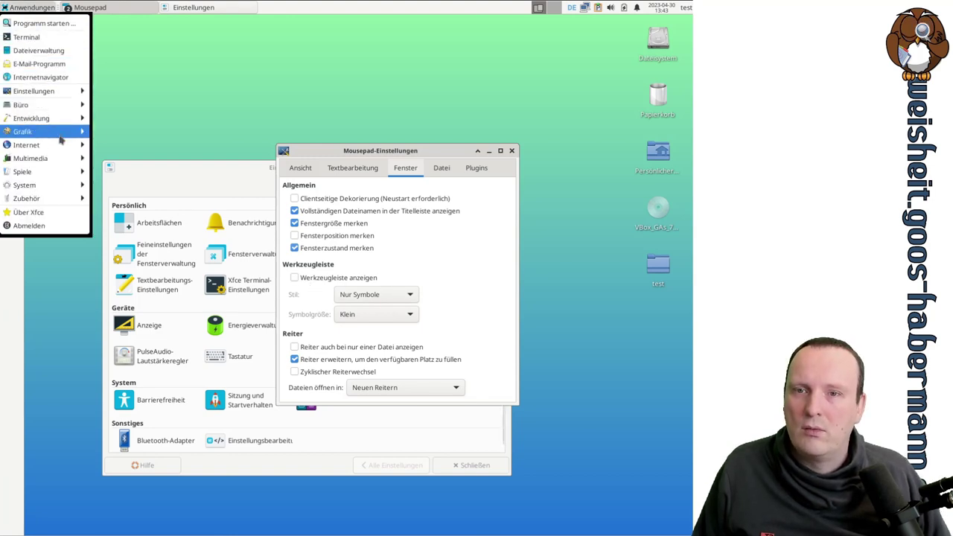
pyautogui.moveTo(55, 190)
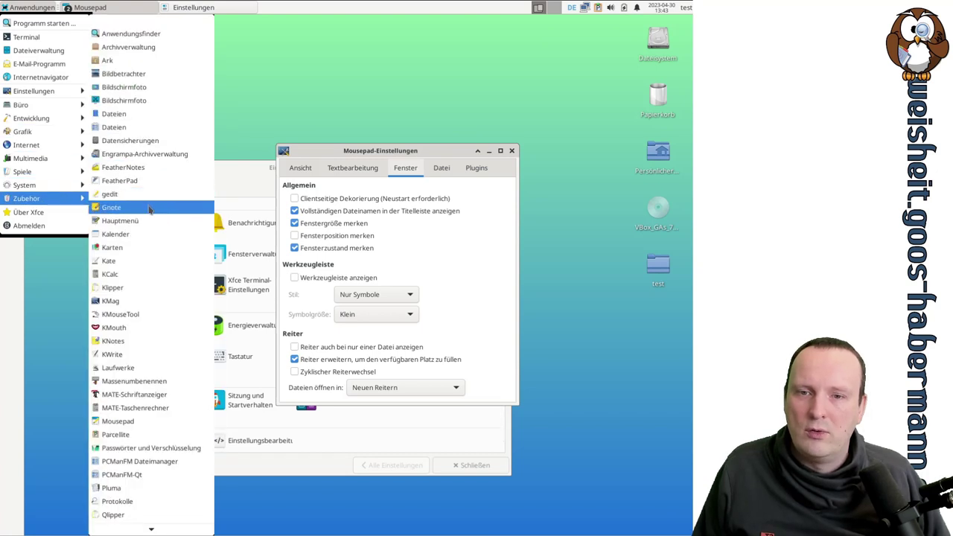
pyautogui.click(142, 421)
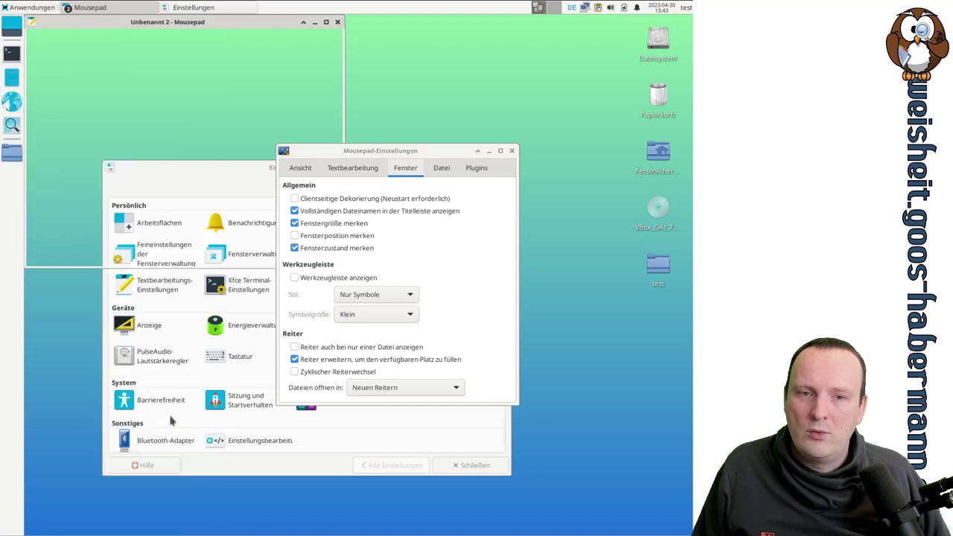
pyautogui.moveTo(358, 151); pyautogui.dragTo(475, 153)
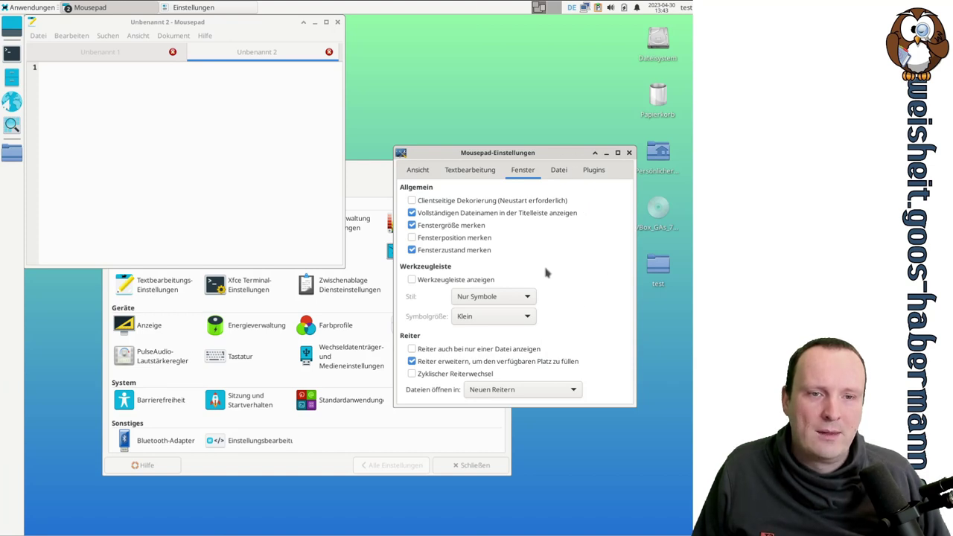
# - Enable Werkzeugleiste anzeigen in the Fenster settings and view the editor's Datei menu for comparison
pyautogui.click(430, 283)
pyautogui.click(430, 283)
pyautogui.click(431, 283)
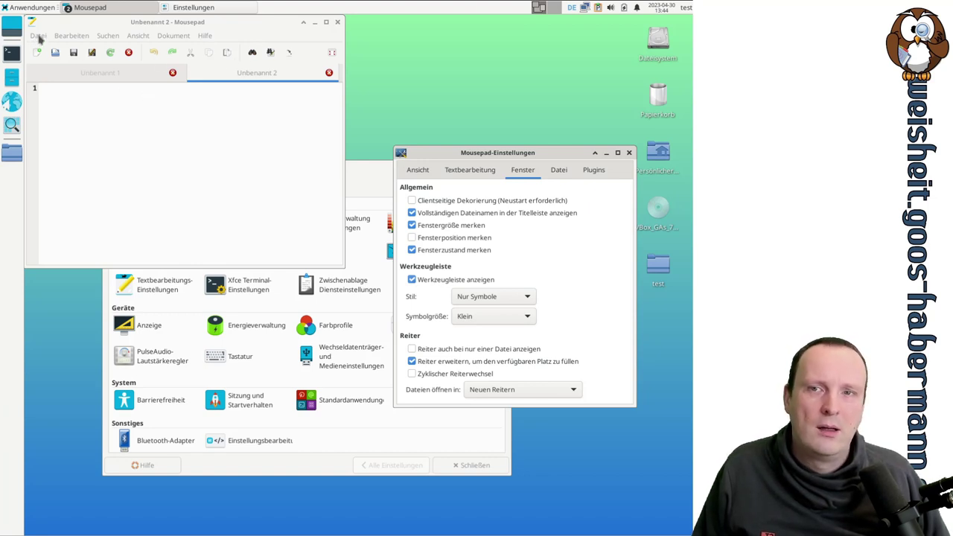
pyautogui.click(39, 36)
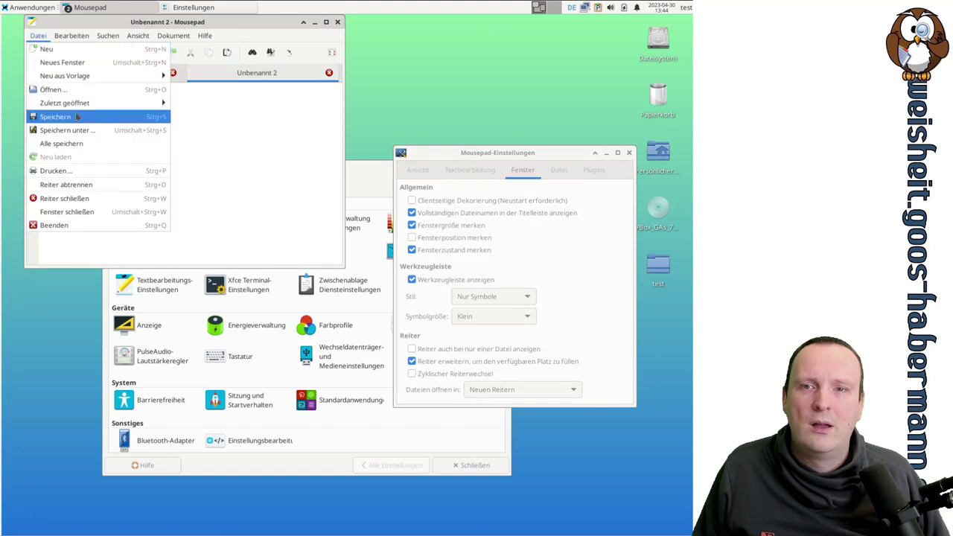
pyautogui.click(164, 24)
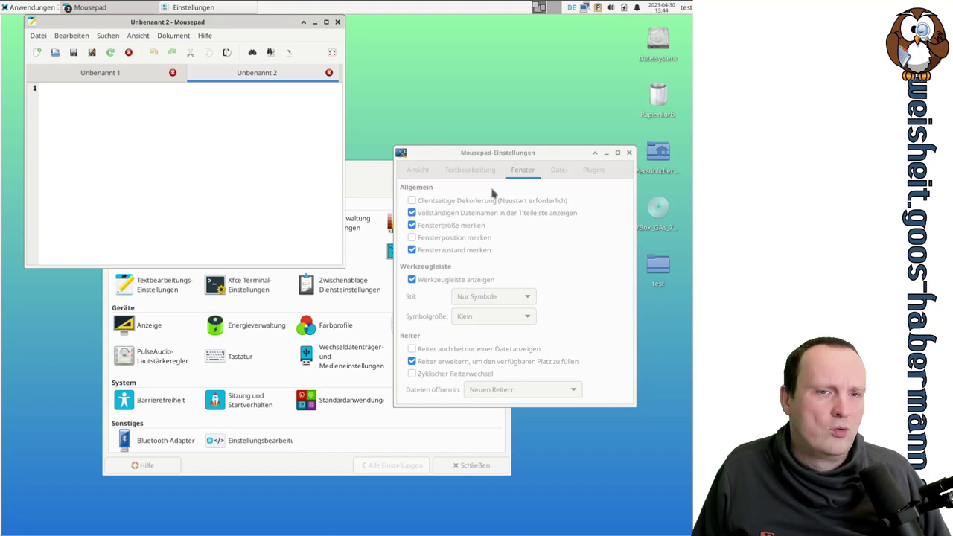
# - Switch the Mousepad editor to the Unbenannt 1 document and back to Unbenannt 2
pyautogui.click(496, 153)
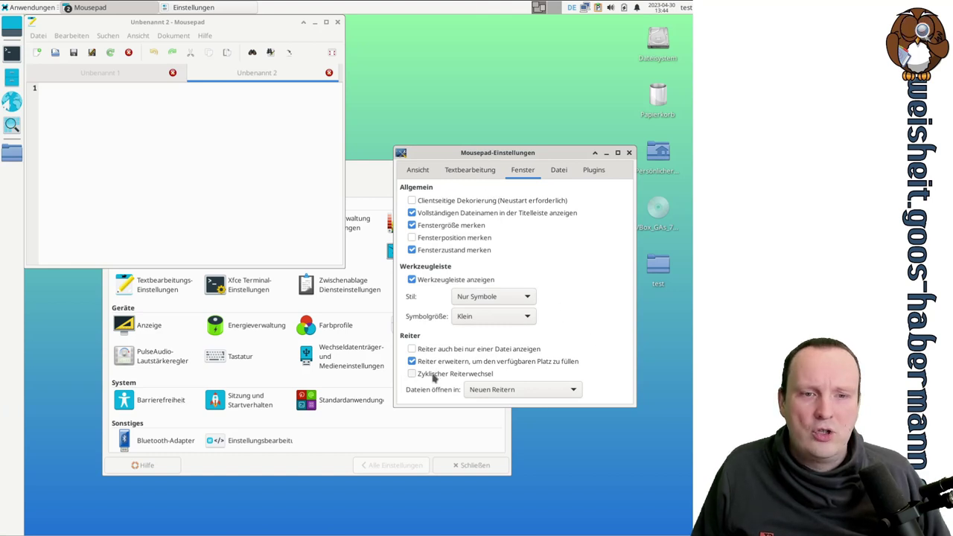
pyautogui.click(285, 159)
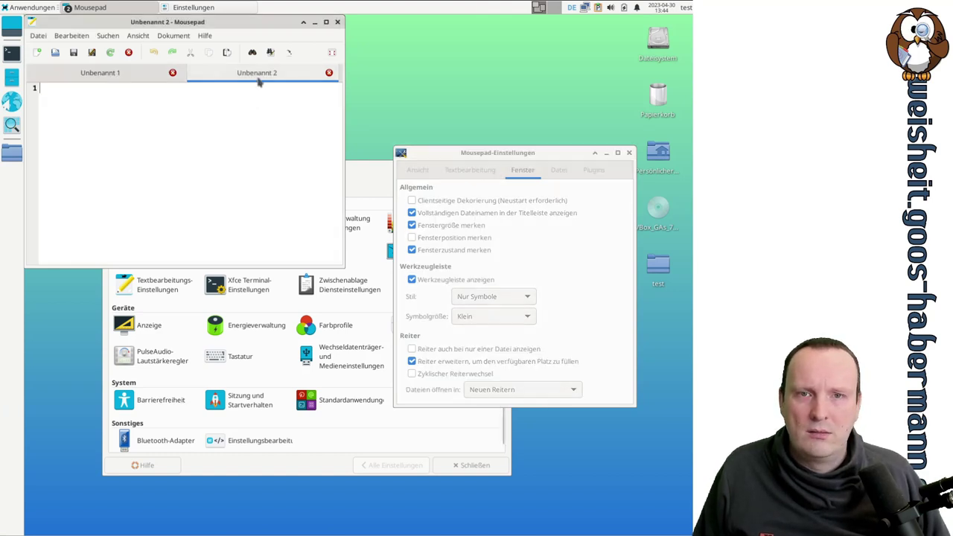
pyautogui.click(148, 75)
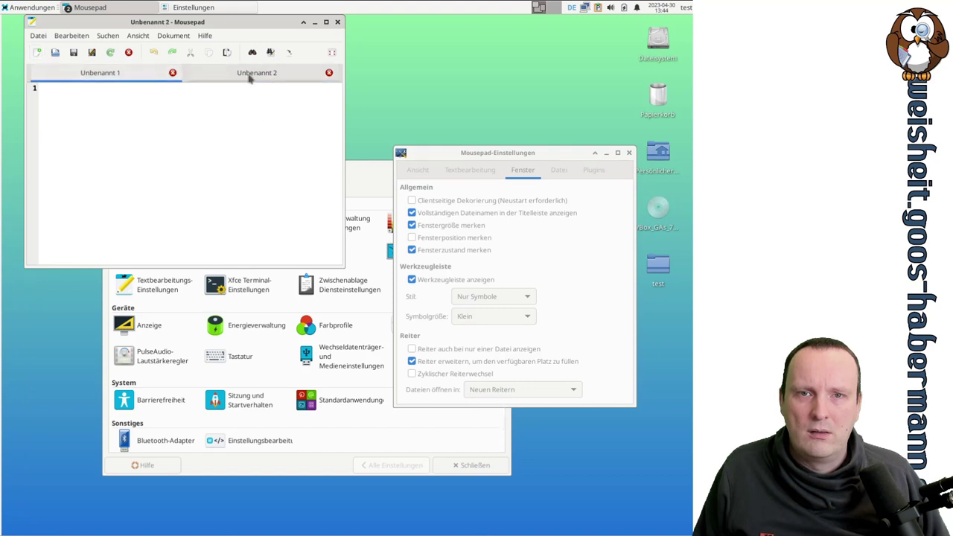
pyautogui.click(251, 74)
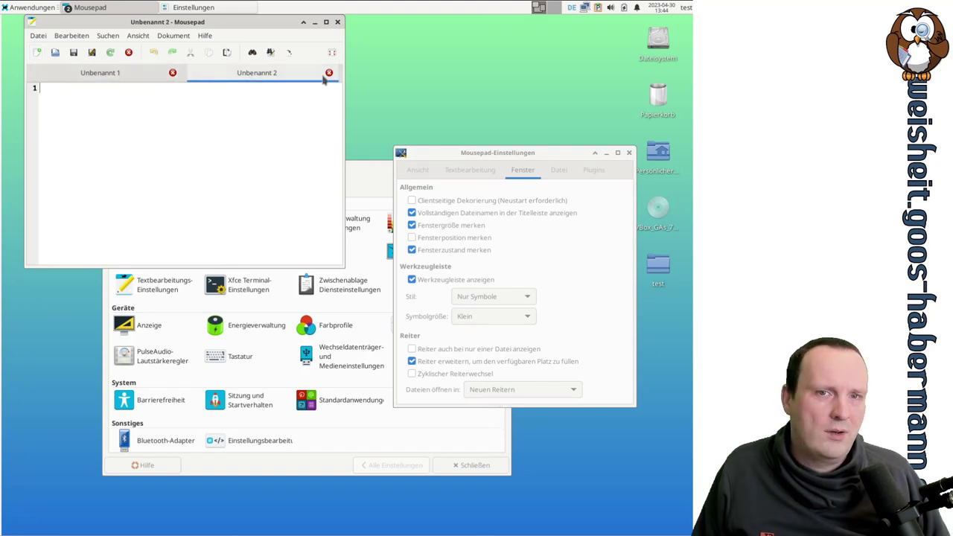
# - Enable Zyklischer Reiterwechsel in the Mousepad-Einstellungen and check the Dateien öffnen in choices, keeping Neuen Reitern
pyautogui.click(547, 260)
pyautogui.click(462, 374)
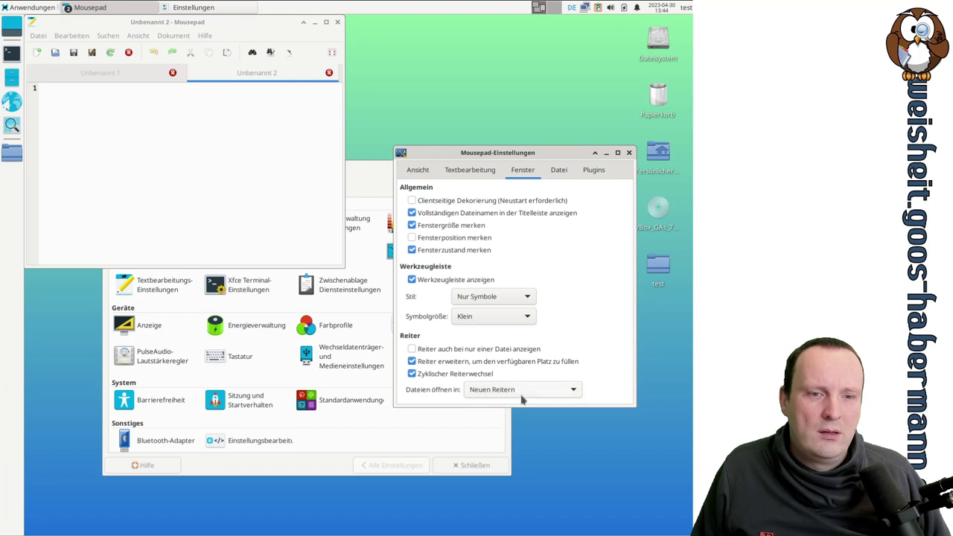
pyautogui.click(555, 393)
pyautogui.click(559, 397)
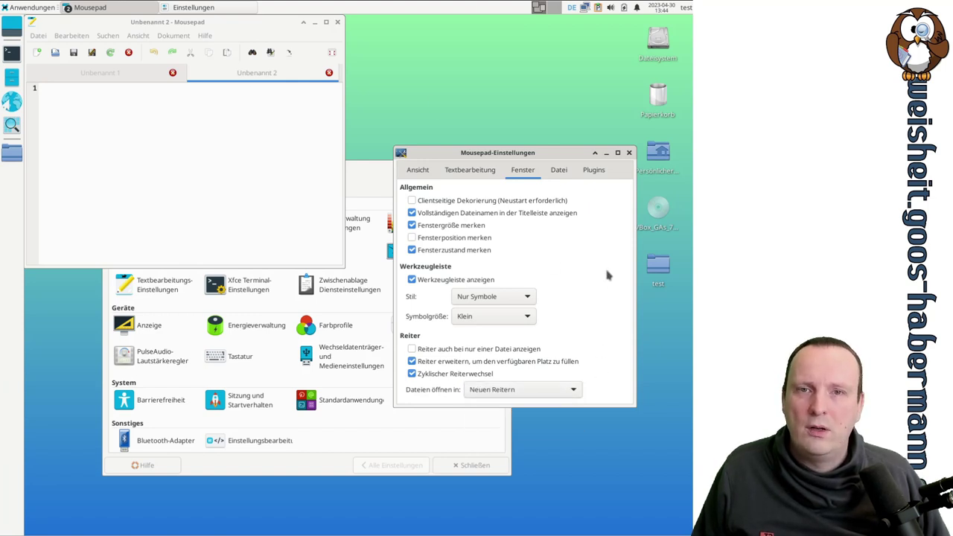
# - Enable the backup copy with the ~ ending in the Datei settings and review the Sitzungs-Wiederherstellung choices, keeping Nach einem Absturz
pyautogui.click(560, 171)
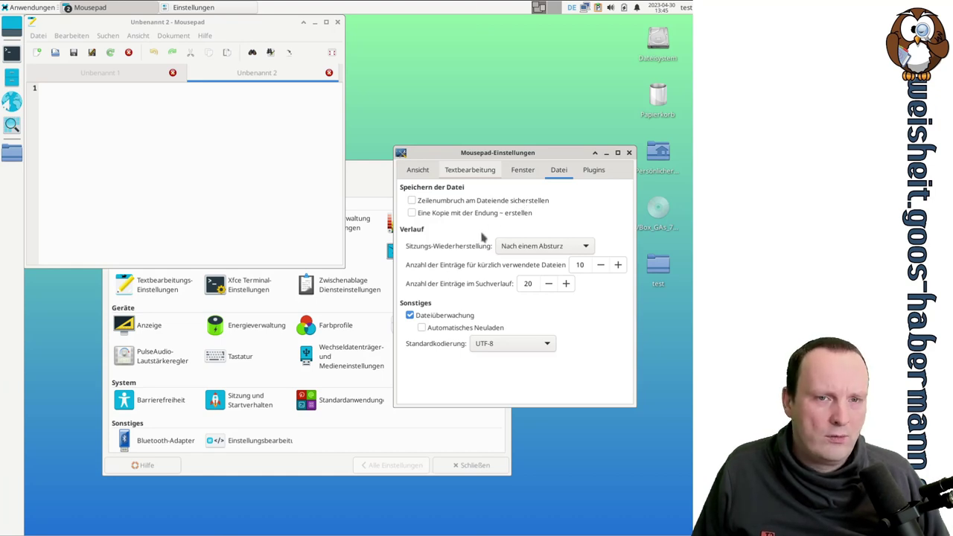
pyautogui.click(412, 213)
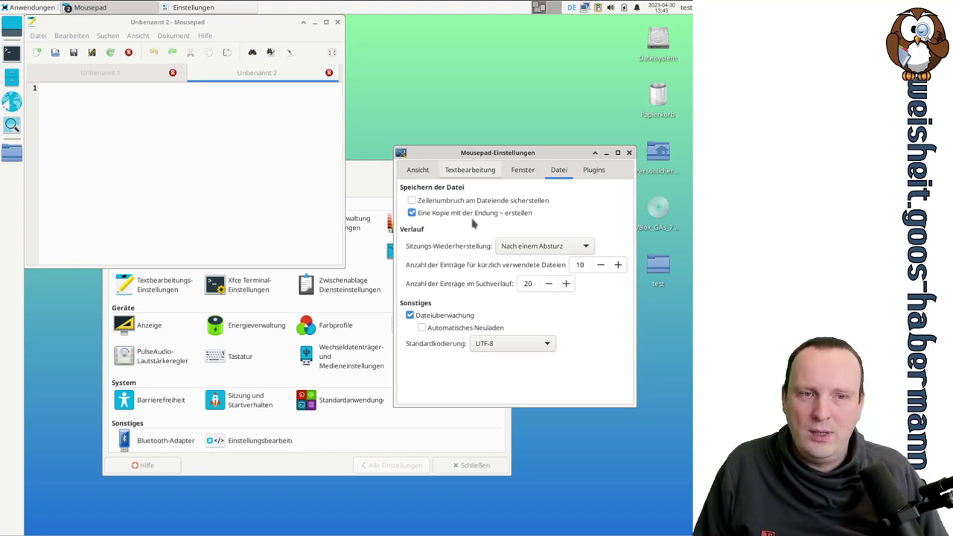
pyautogui.click(530, 247)
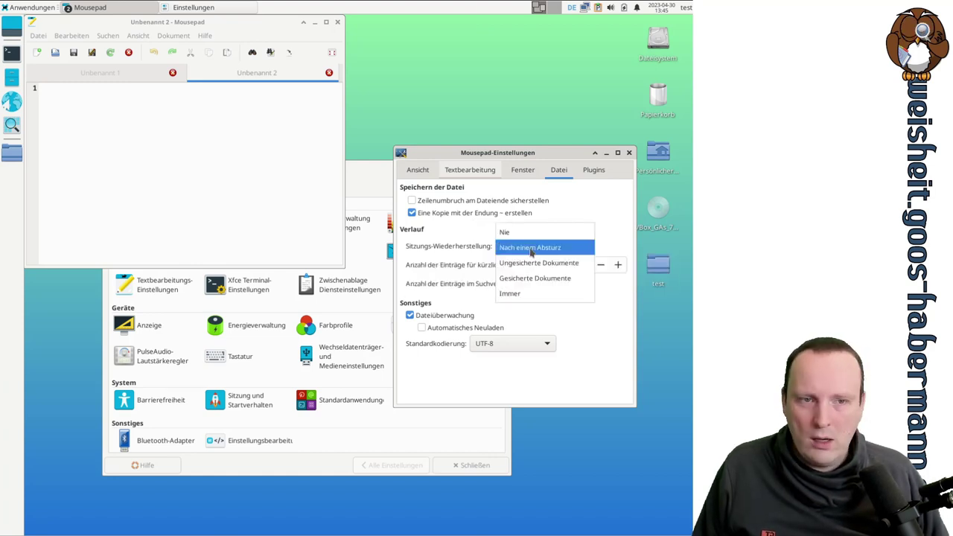
pyautogui.click(531, 249)
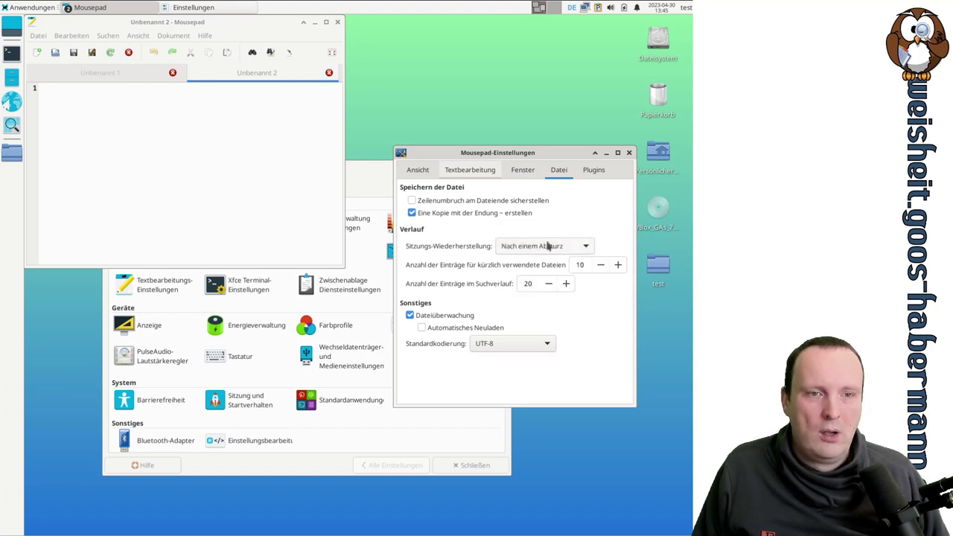
pyautogui.click(549, 247)
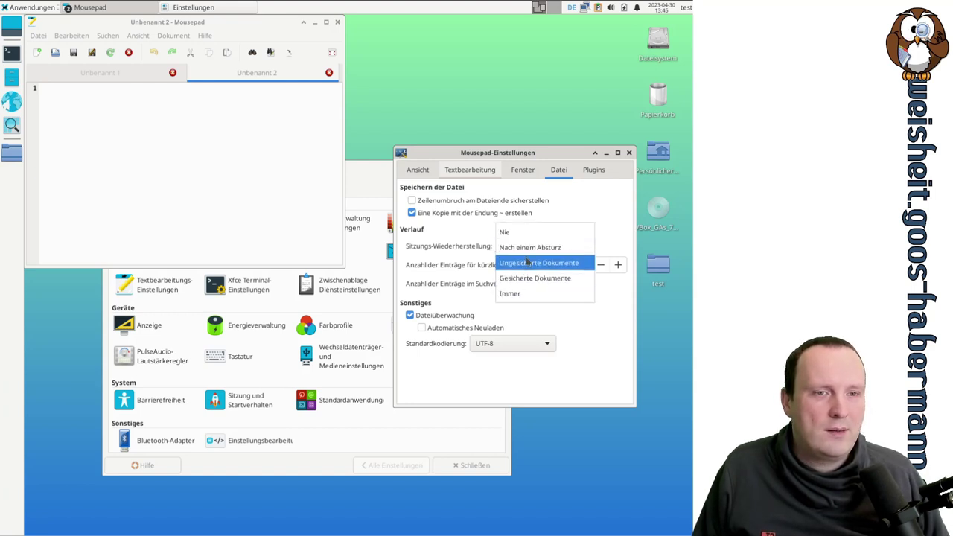
pyautogui.click(615, 225)
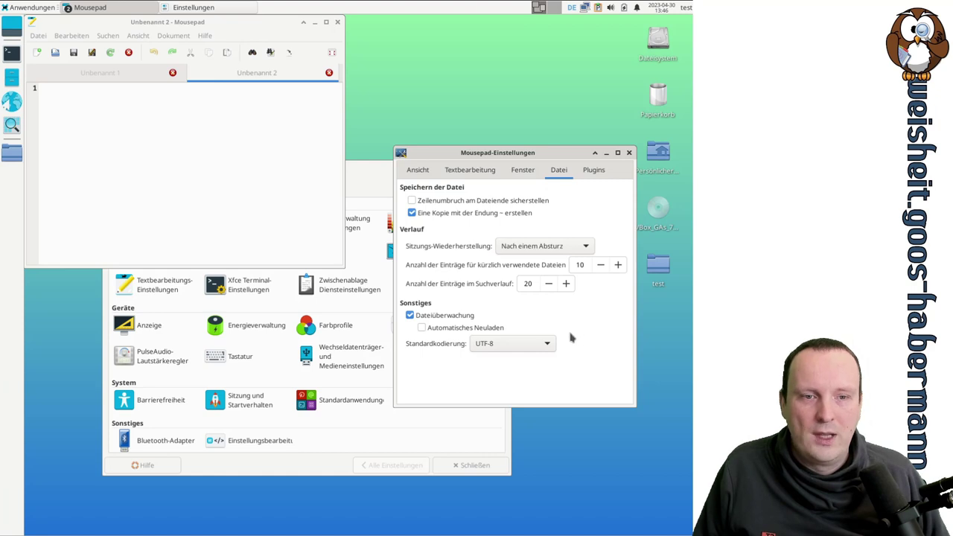
# - Look through the Standardkodierung encodings and examine Mousepad's Plugins settings
pyautogui.click(549, 346)
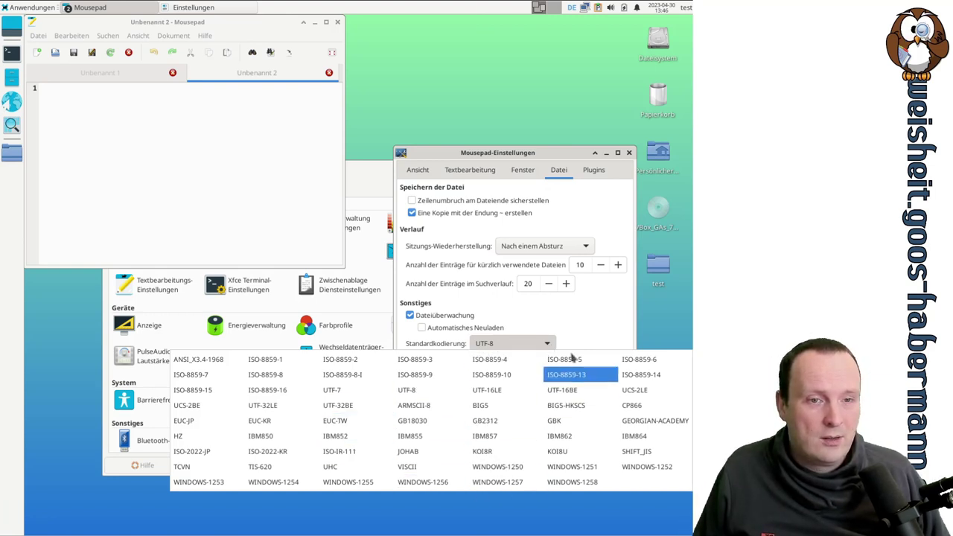
pyautogui.click(578, 330)
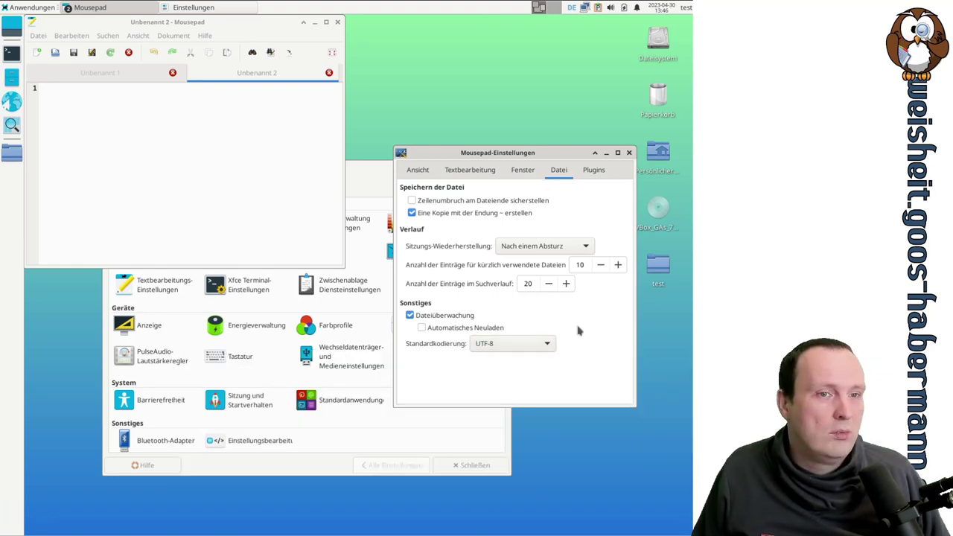
pyautogui.click(596, 171)
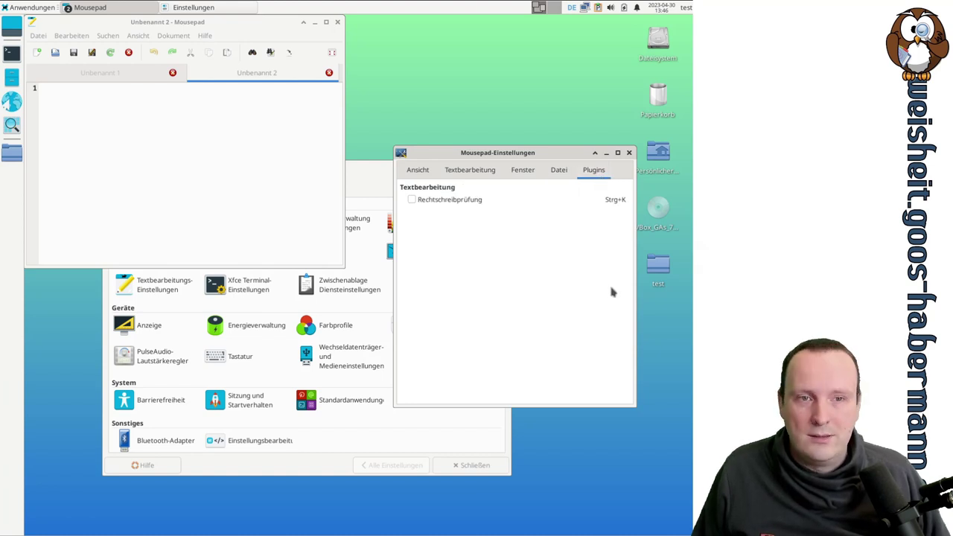